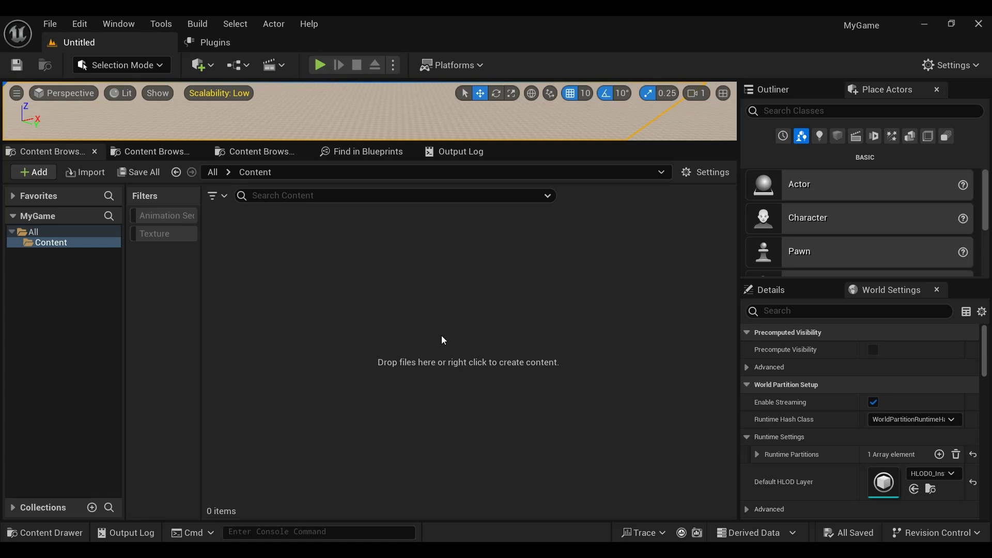
# - Create a new folder named Asstes under Content
pyautogui.click(234, 49)
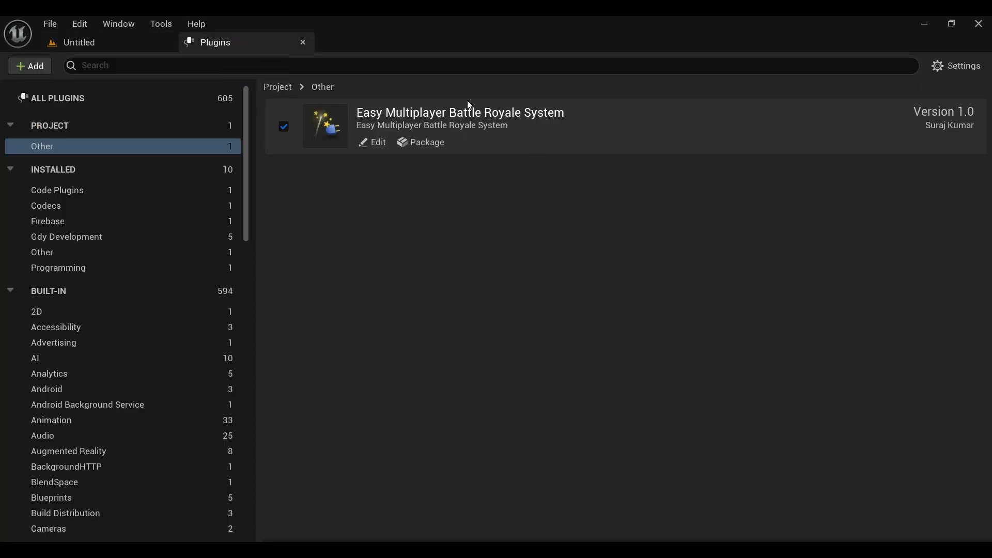
pyautogui.click(90, 42)
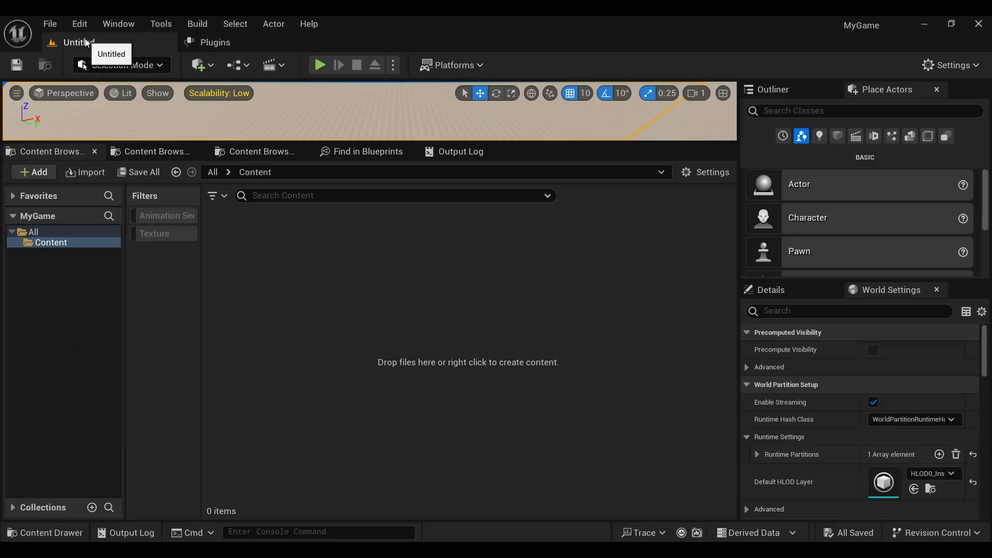
pyautogui.rightClick(87, 246)
pyautogui.click(148, 255)
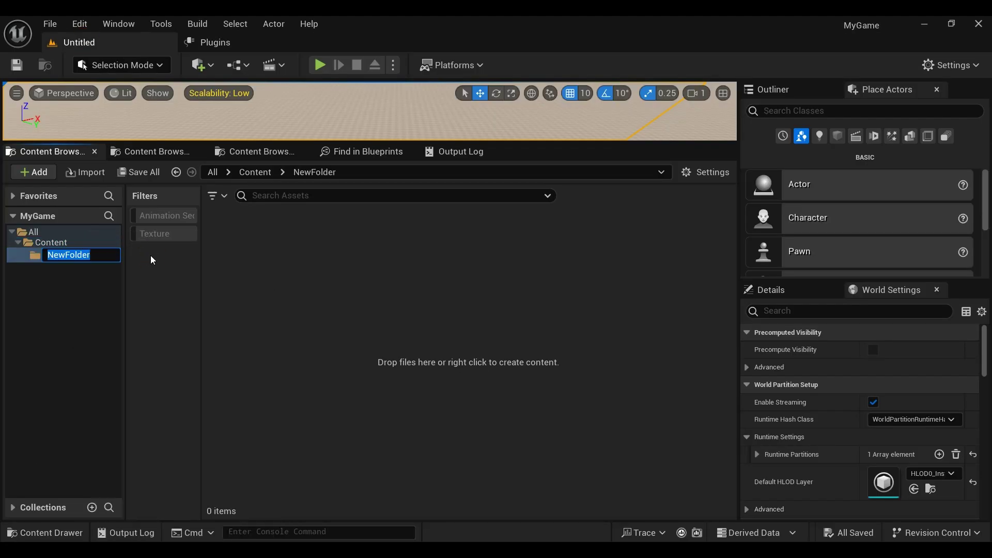
pyautogui.write('Asste')
pyautogui.write('s')
pyautogui.press('Return')
# - Create a CH folder inside Asstes and open it
pyautogui.rightClick(290, 255)
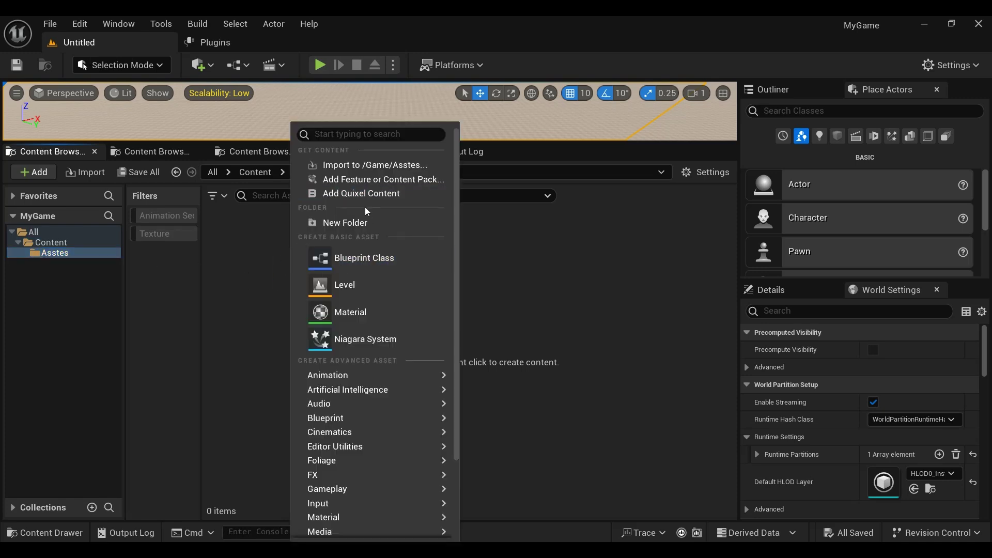
pyautogui.click(362, 221)
pyautogui.write('CH')
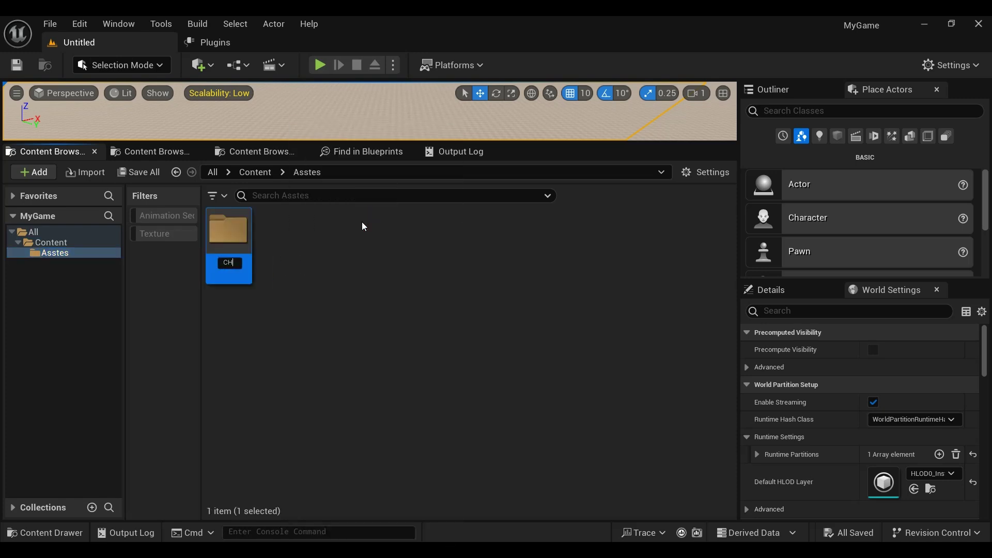
pyautogui.click(372, 282)
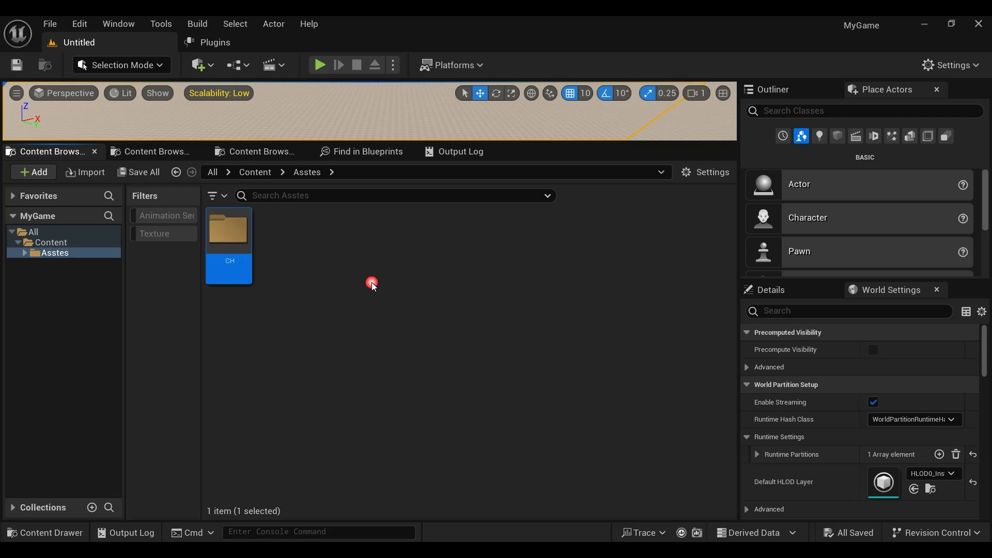
pyautogui.doubleClick(243, 250)
# - Import SKM_Quinn.FBX from YT Projects > Assets into CH and close the message log
pyautogui.click(101, 174)
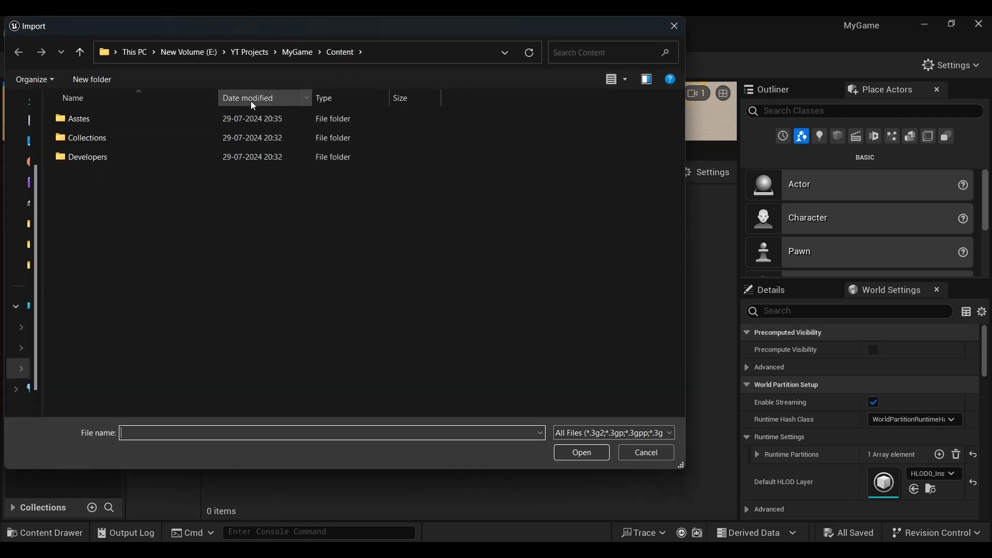
pyautogui.click(251, 53)
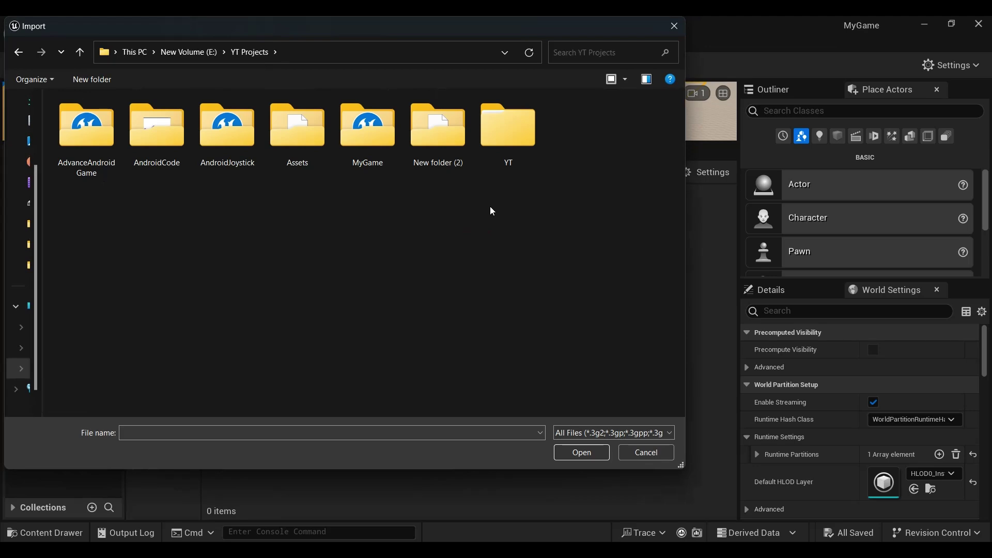
pyautogui.doubleClick(305, 150)
pyautogui.click(112, 179)
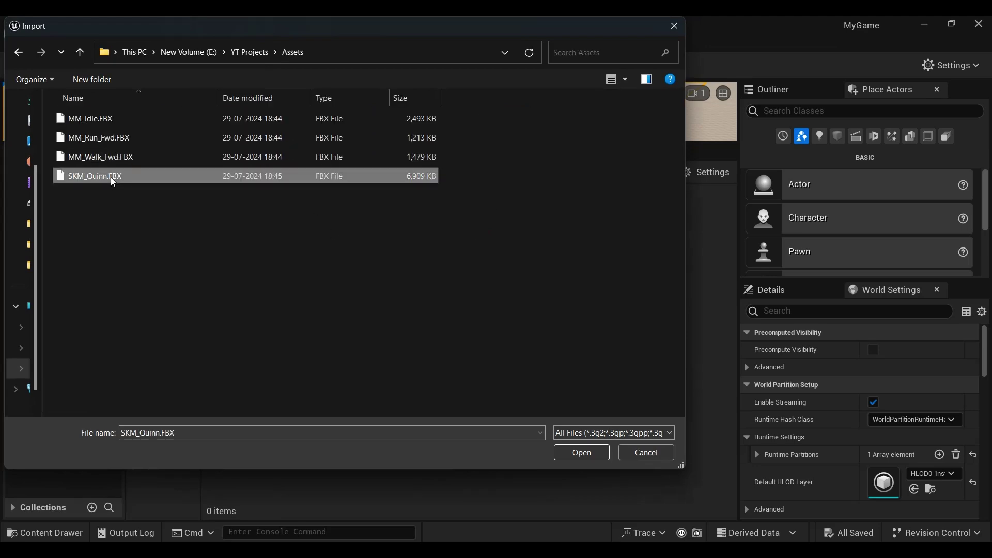
pyautogui.doubleClick(112, 177)
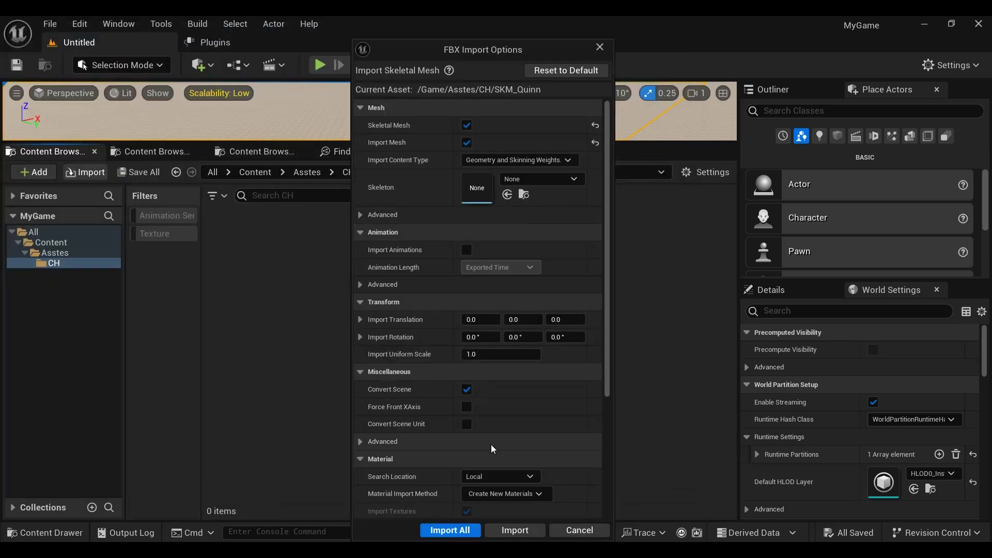
pyautogui.click(449, 530)
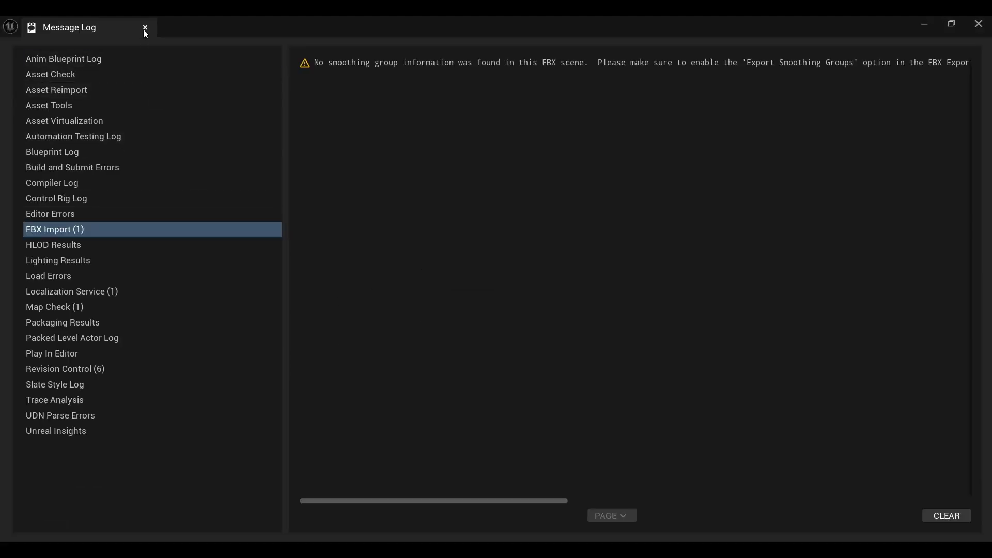
pyautogui.click(145, 28)
# - Open MI_Quinn_01 and dock its material editor into the main window
pyautogui.click(227, 259)
pyautogui.doubleClick(227, 259)
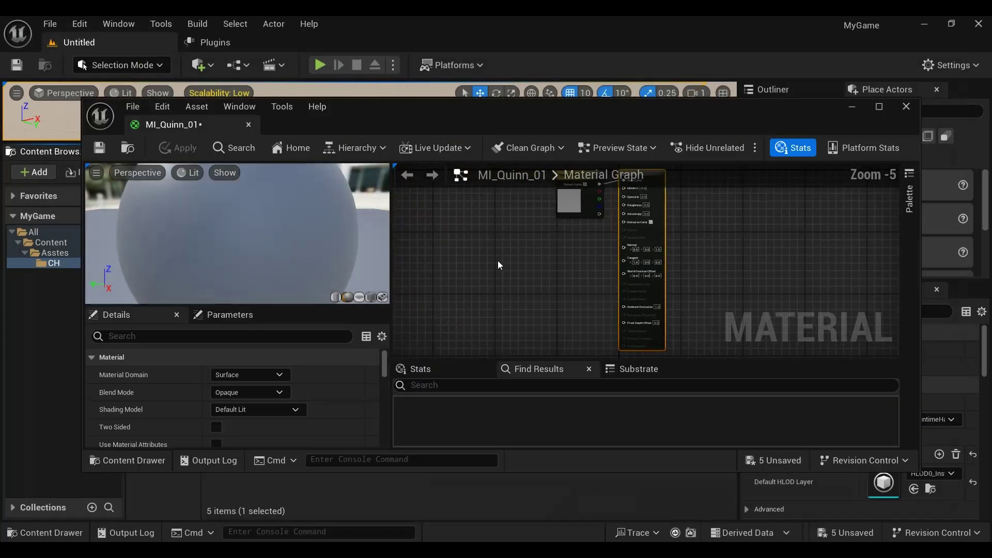
pyautogui.moveTo(160, 106); pyautogui.dragTo(212, 42)
# - Set Asset Editor Open Location to Last Docked Window or Main Window in Editor Preferences
pyautogui.click(79, 23)
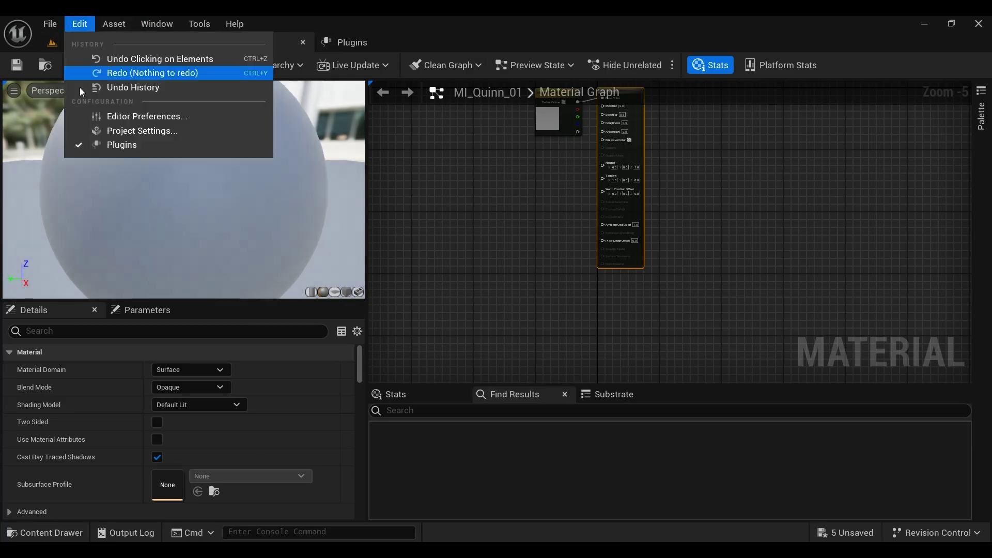
pyautogui.click(138, 113)
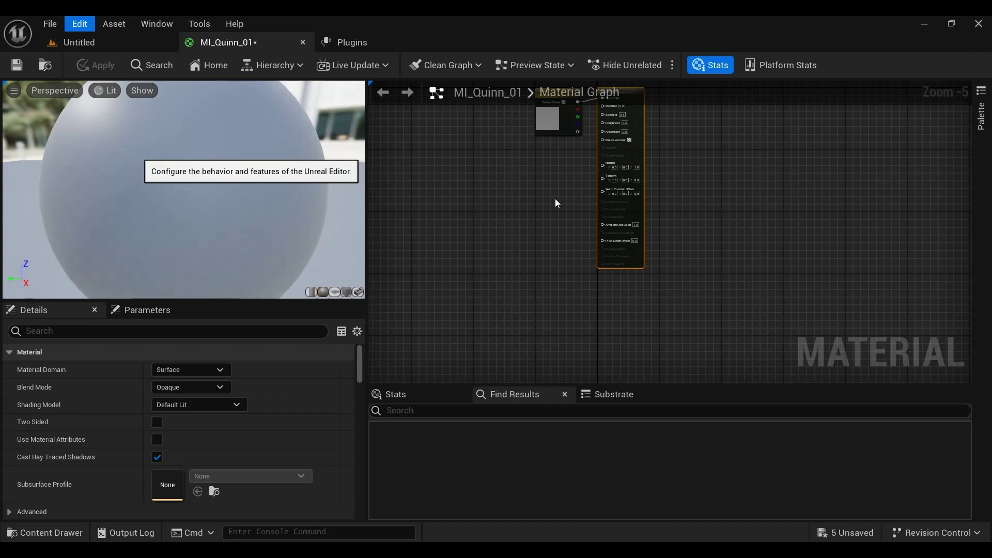
pyautogui.scroll(-1, 563, 427)
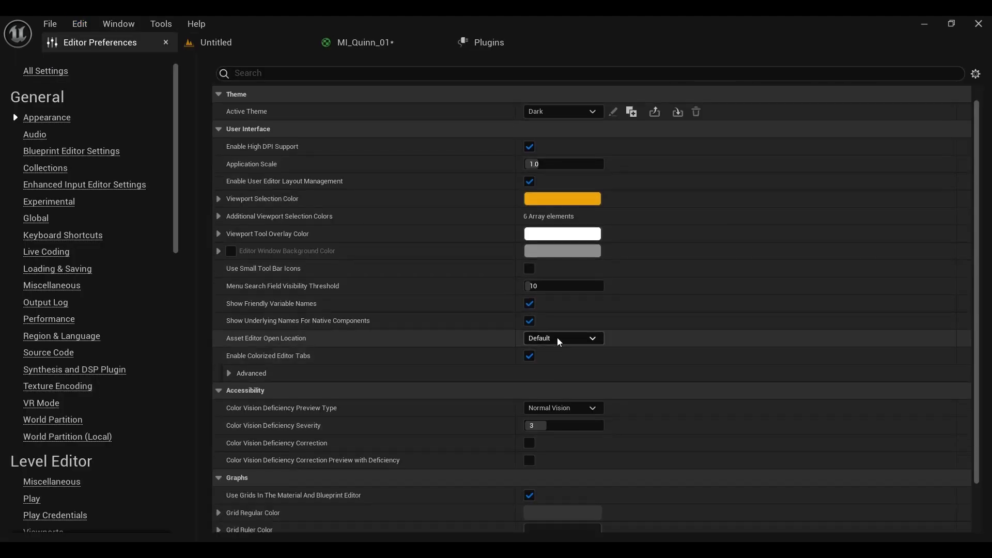
pyautogui.click(559, 342)
pyautogui.click(590, 405)
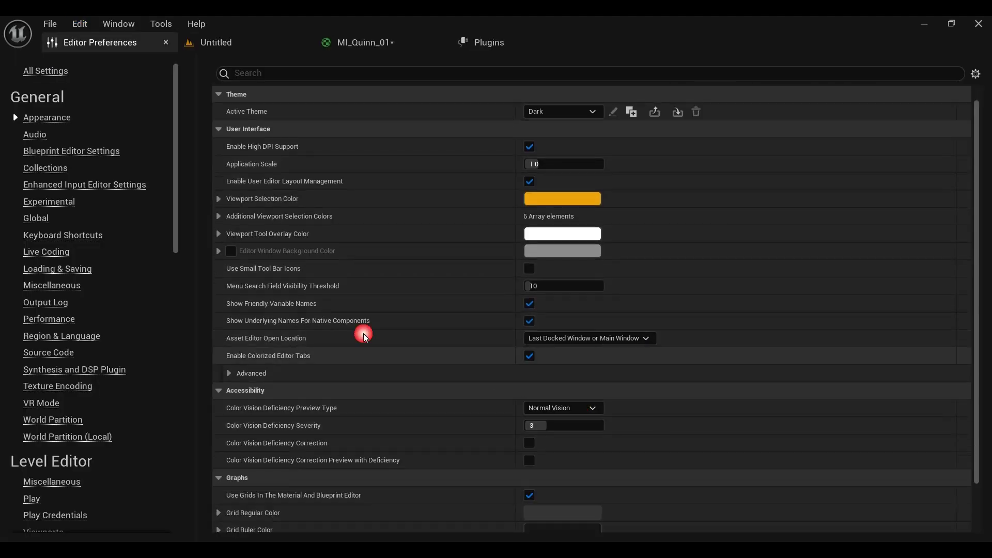
pyautogui.click(166, 43)
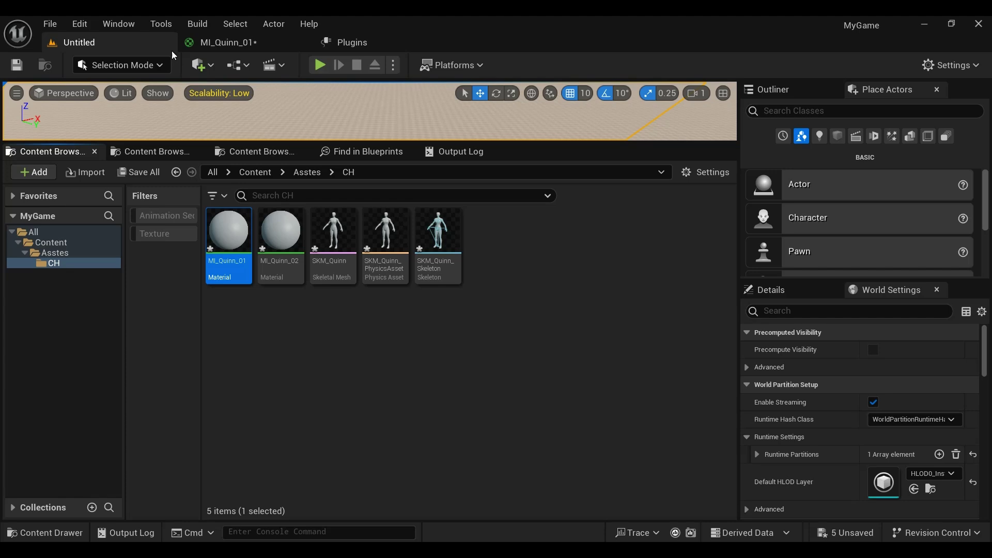
# - Set MI_Quinn_01's Param colour to pure blue (0,0,1)
pyautogui.click(227, 43)
pyautogui.scroll(4, 498, 218)
pyautogui.doubleClick(506, 207)
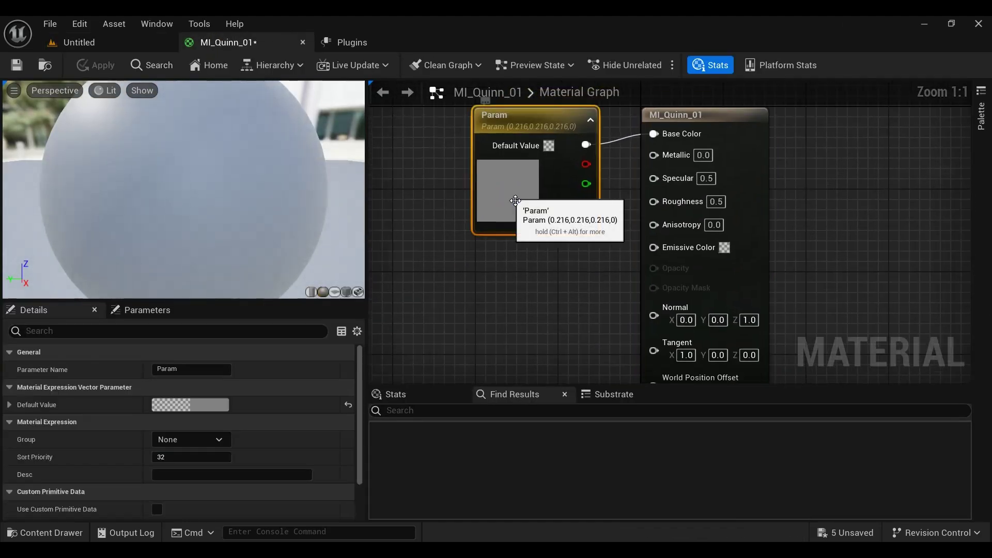
pyautogui.click(549, 259)
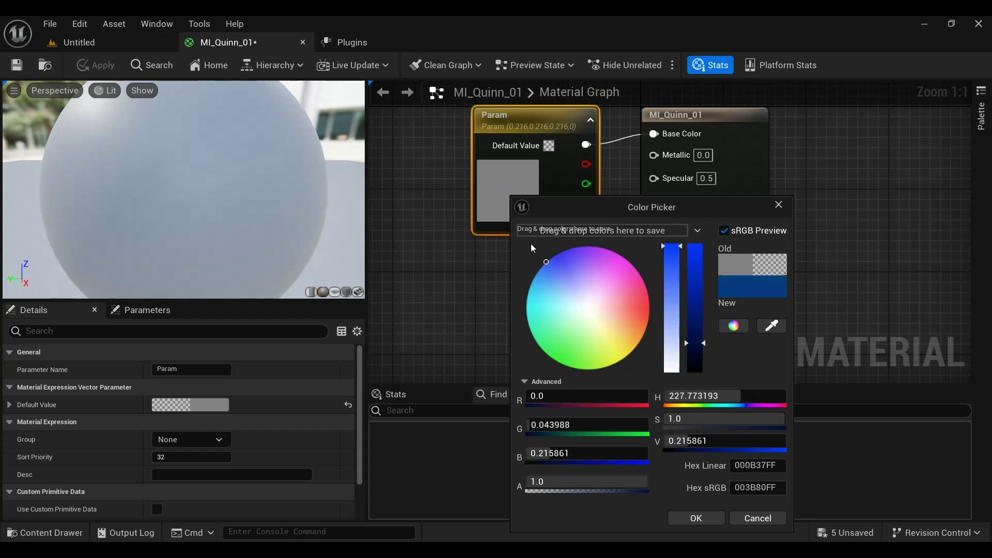
pyautogui.moveTo(694, 306); pyautogui.dragTo(695, 194)
pyautogui.click(586, 424)
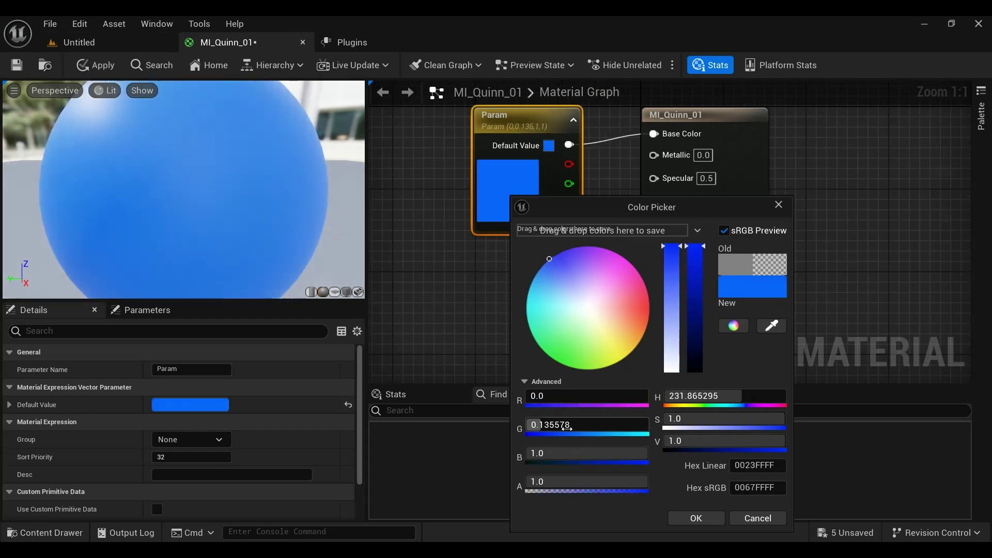
pyautogui.write('0')
pyautogui.press('Return')
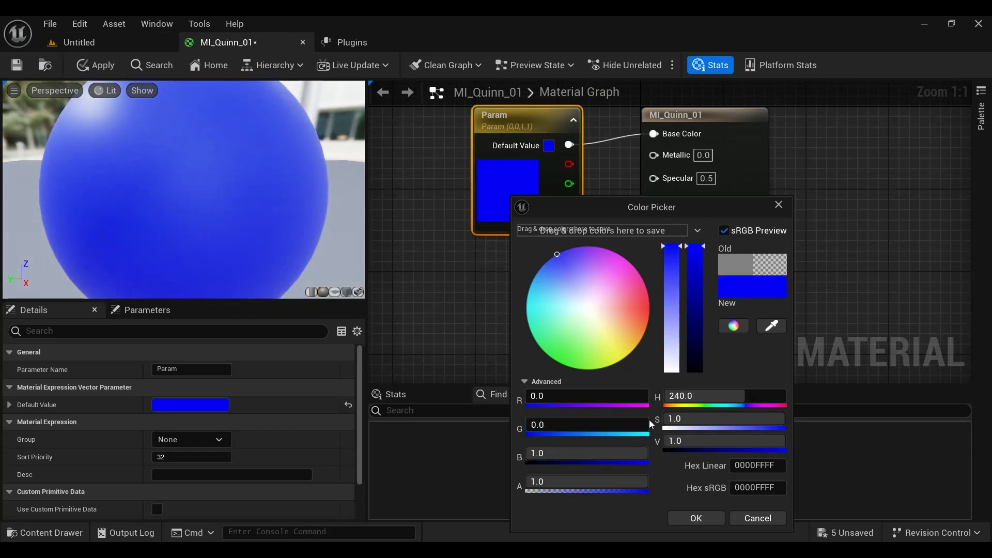
pyautogui.moveTo(588, 211); pyautogui.dragTo(399, 212)
pyautogui.click(504, 467)
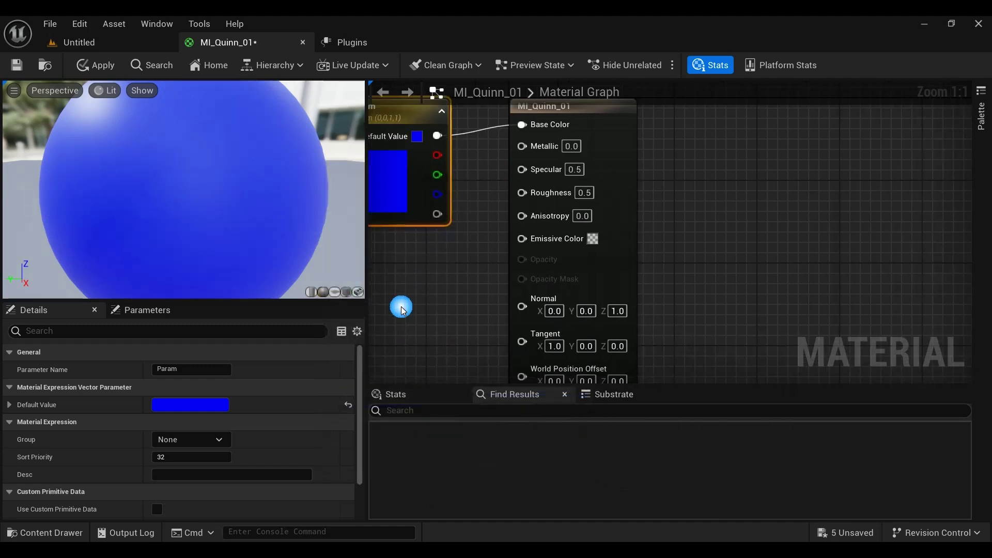
# - Drive MI_Quinn_01's Roughness with a 0 constant and apply the material
pyautogui.moveTo(399, 306); pyautogui.dragTo(494, 279, button='right')
pyautogui.click(457, 244)
pyautogui.moveTo(535, 272); pyautogui.dragTo(646, 177)
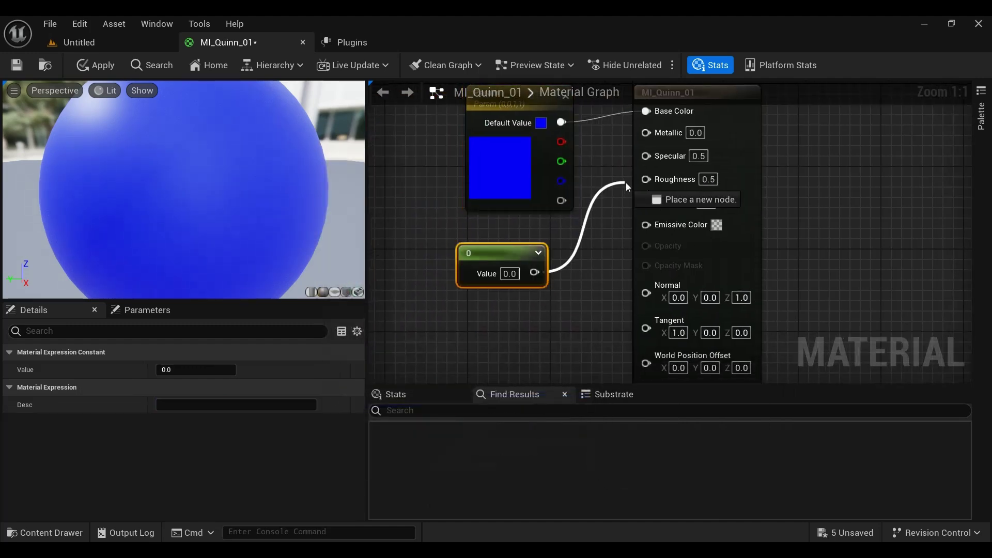
pyautogui.click(98, 65)
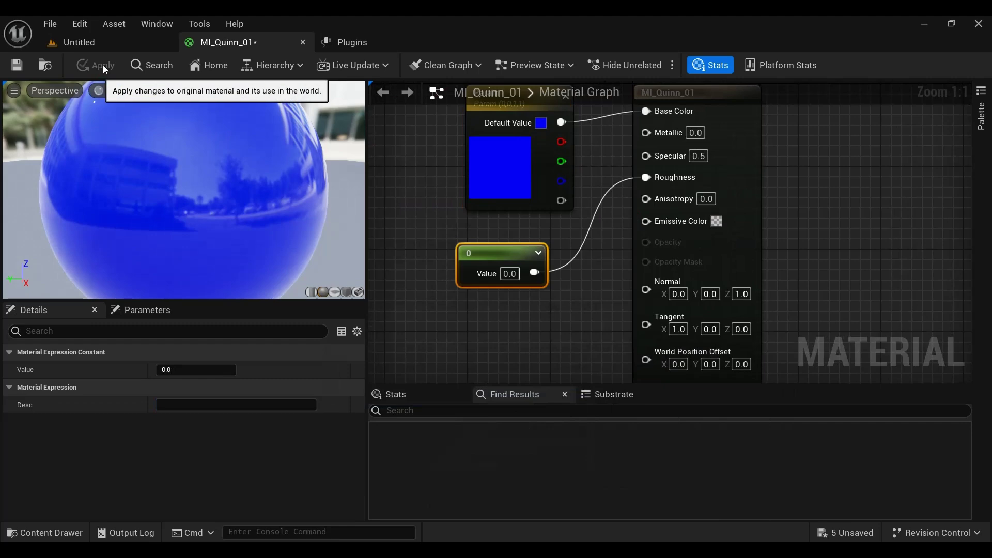
pyautogui.click(106, 41)
# - Open MI_Quinn_02 and set its Param colour to bright yellow (1,1,0)
pyautogui.doubleClick(280, 231)
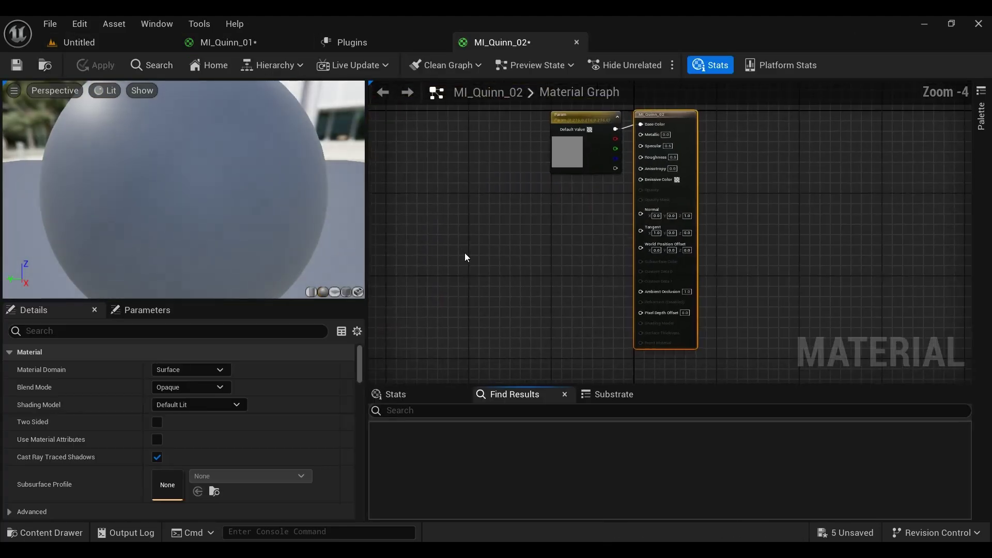
pyautogui.doubleClick(480, 201)
pyautogui.moveTo(552, 308); pyautogui.dragTo(592, 354)
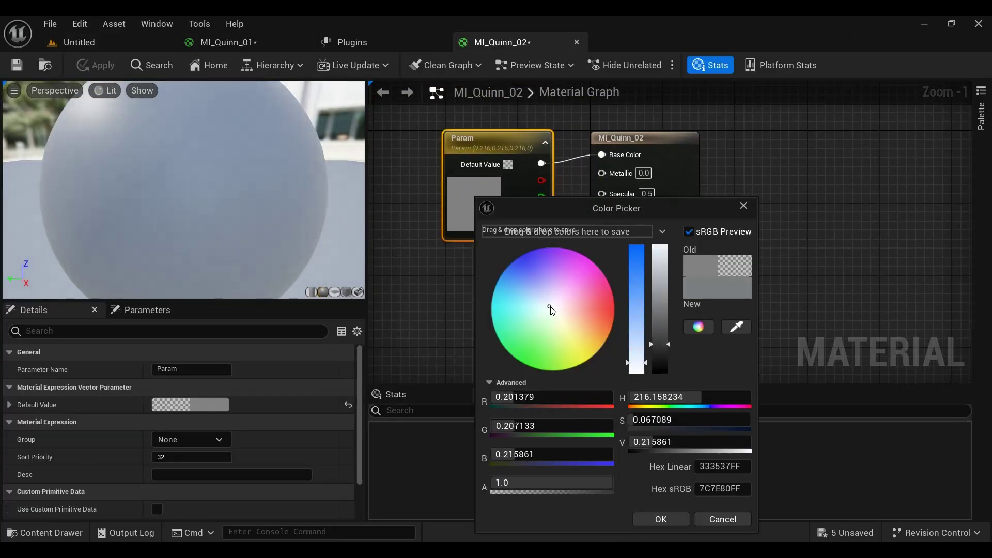
pyautogui.moveTo(660, 310); pyautogui.dragTo(663, 157)
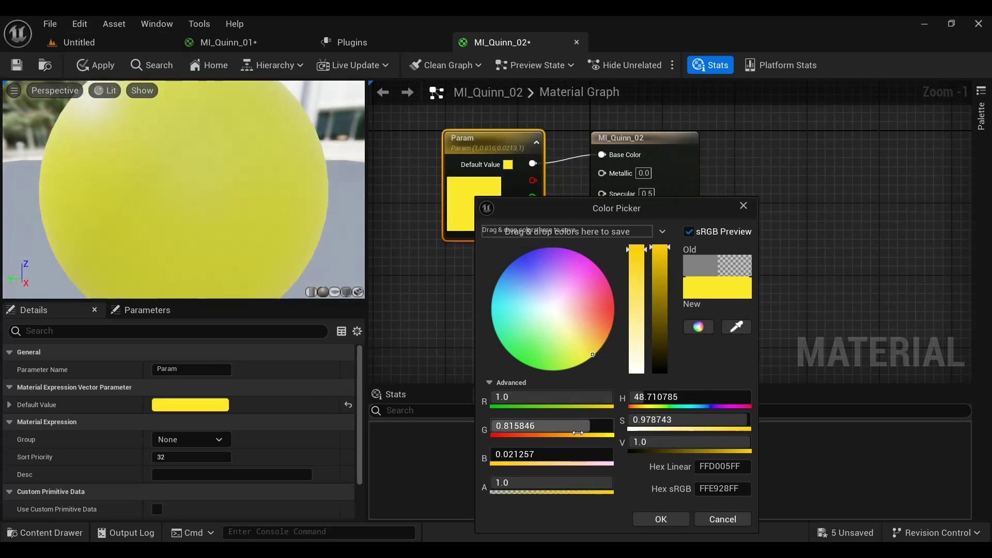
pyautogui.moveTo(537, 426); pyautogui.dragTo(558, 425)
pyautogui.click(534, 475)
pyautogui.write('0')
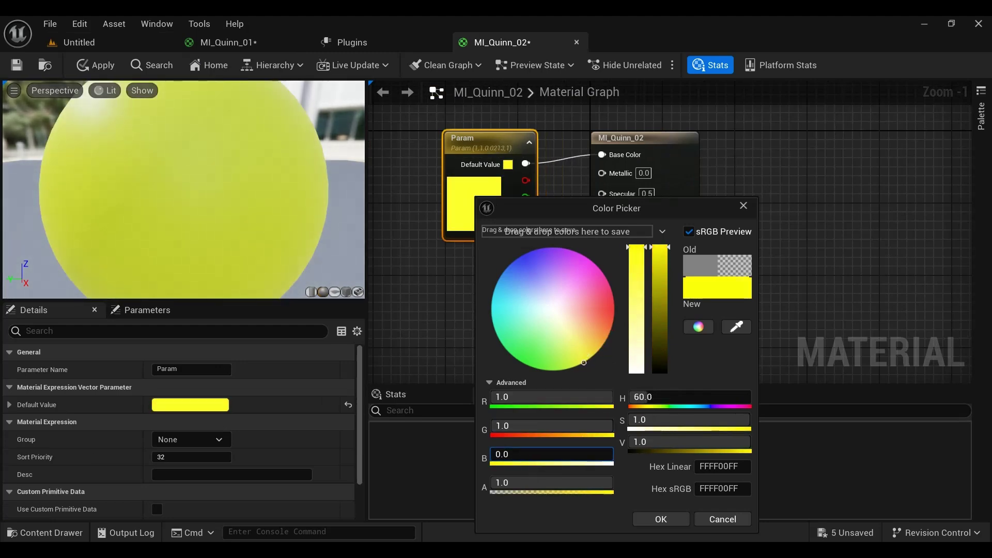
pyautogui.moveTo(613, 213); pyautogui.dragTo(611, 170)
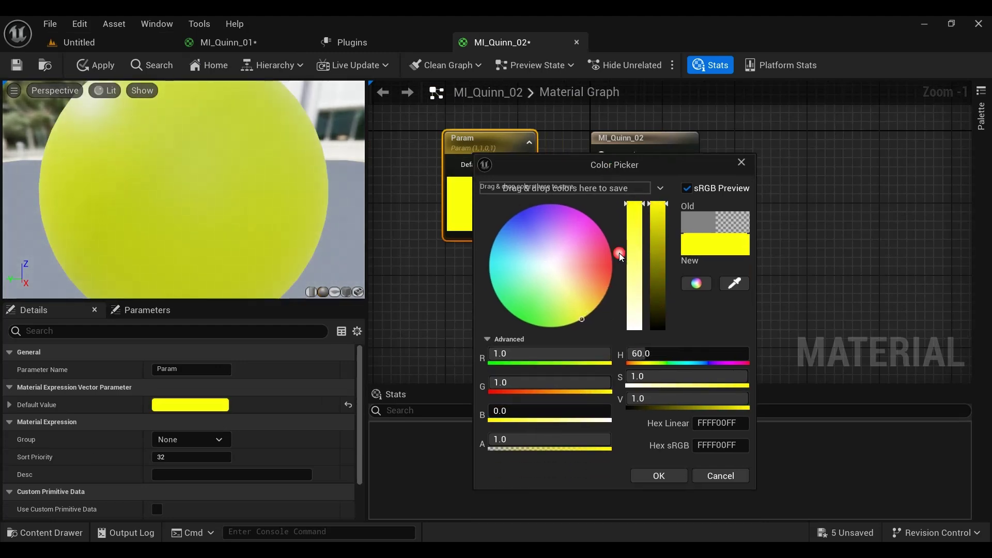
pyautogui.click(658, 476)
# - Connect a 0 constant to MI_Quinn_02's Roughness and apply the material
pyautogui.click(472, 298)
pyautogui.press('1')
pyautogui.click(488, 290)
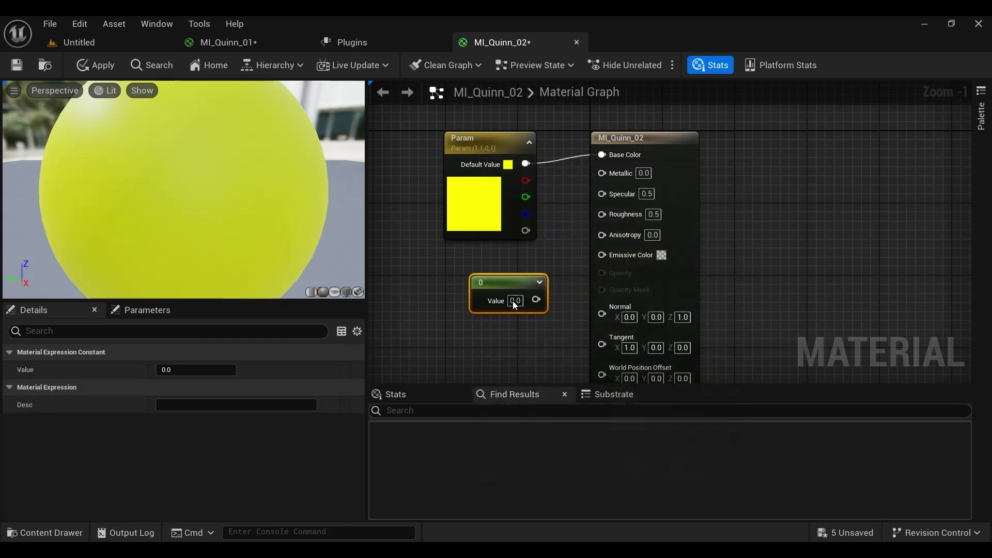
pyautogui.moveTo(560, 273); pyautogui.dragTo(603, 214)
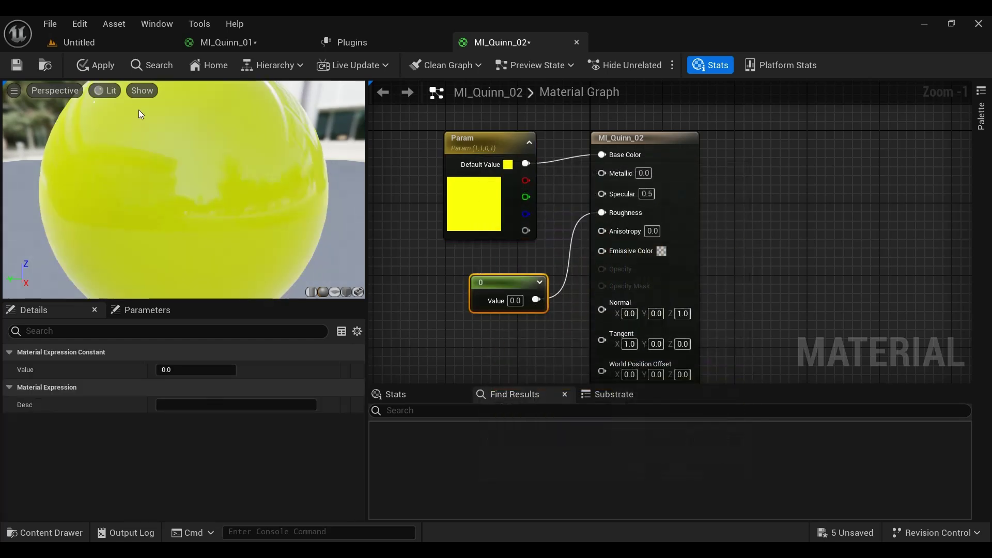
pyautogui.click(100, 67)
pyautogui.click(79, 43)
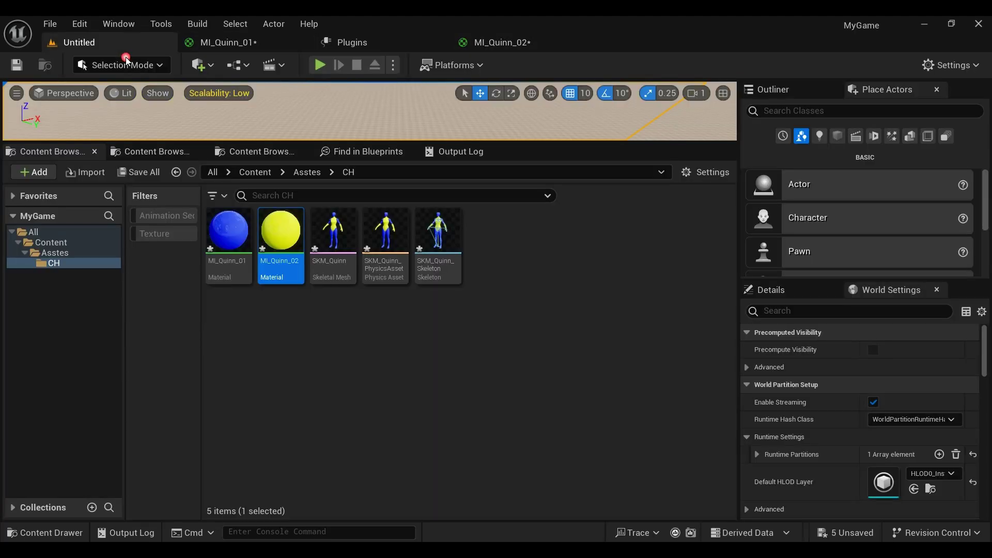
# - Save all modified assets and show the Content folder in the level editor
pyautogui.click(138, 172)
pyautogui.click(579, 430)
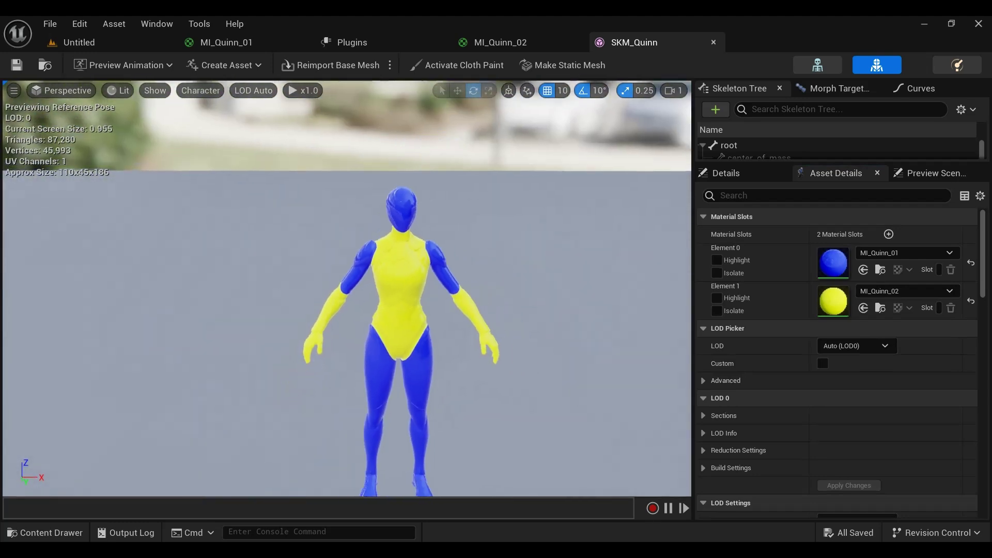
pyautogui.click(77, 42)
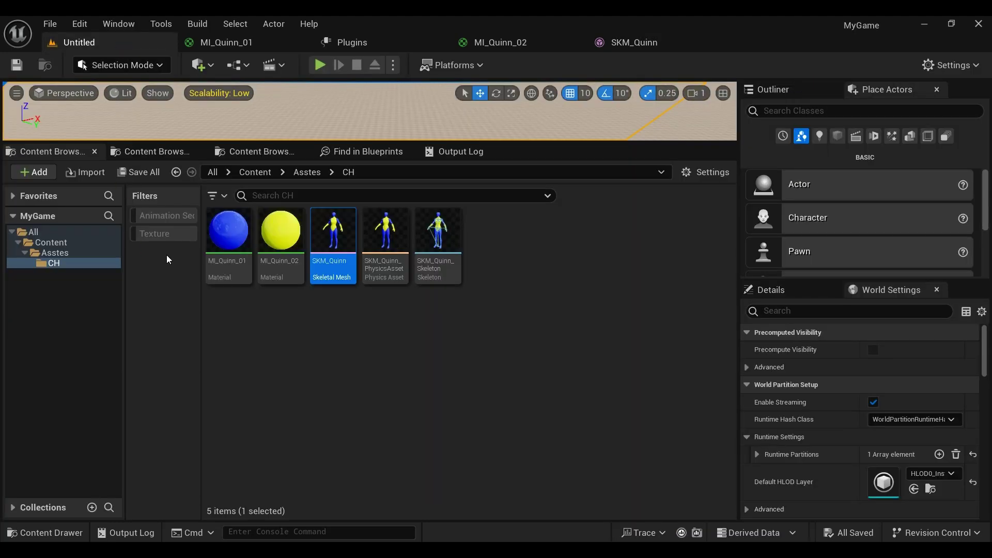
pyautogui.click(44, 242)
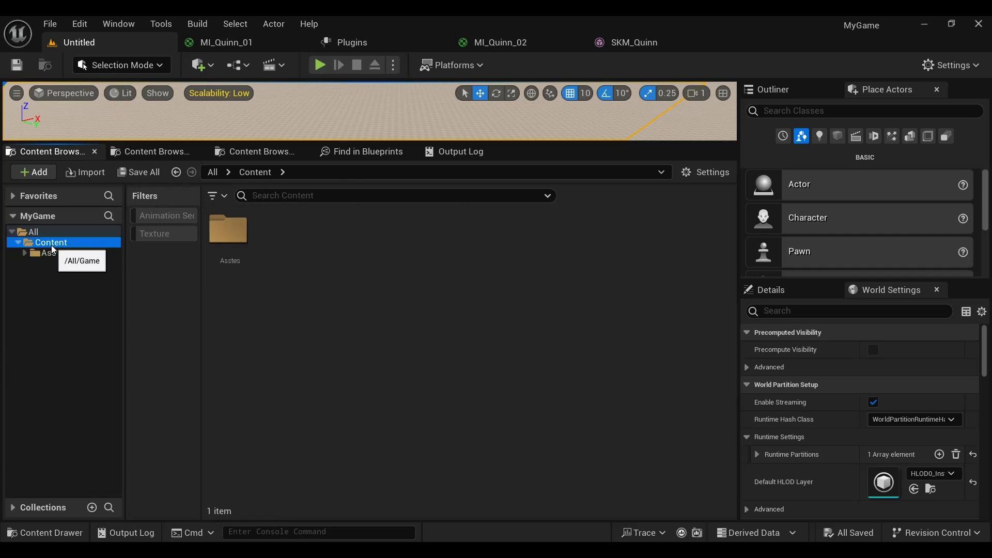
# - Create a Map folder in Content and save the current level there as NewMap
pyautogui.rightClick(47, 243)
pyautogui.click(94, 247)
pyautogui.write('Map')
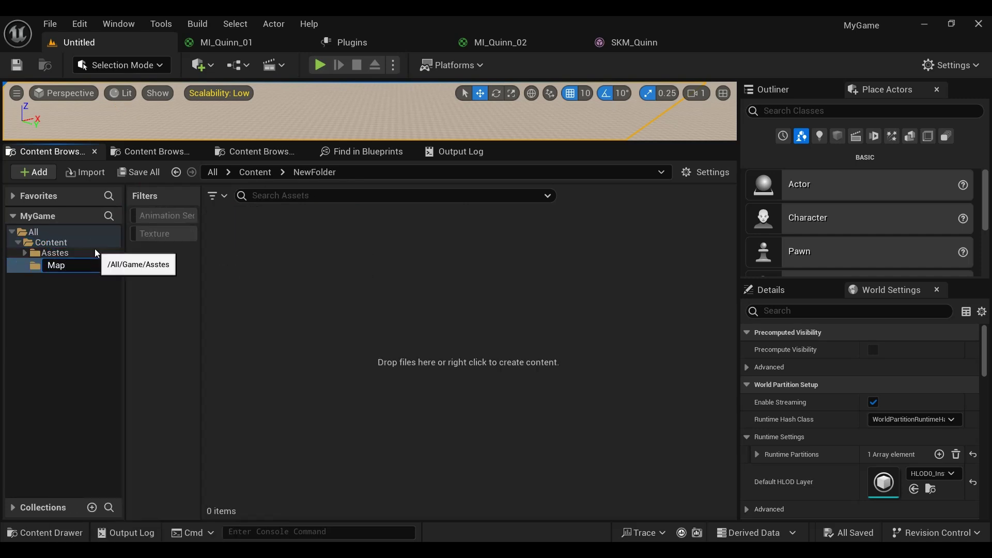
pyautogui.click(254, 246)
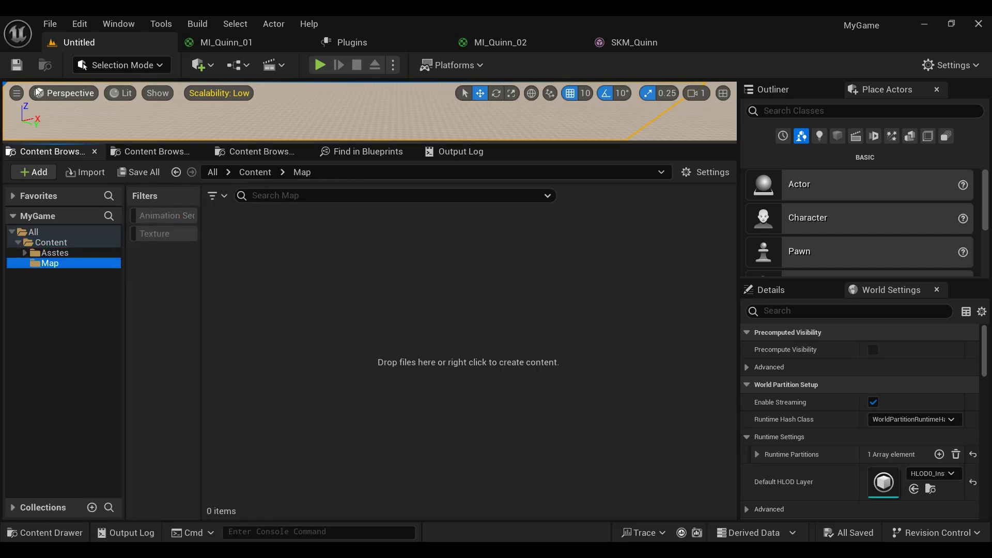
pyautogui.click(17, 65)
pyautogui.click(166, 166)
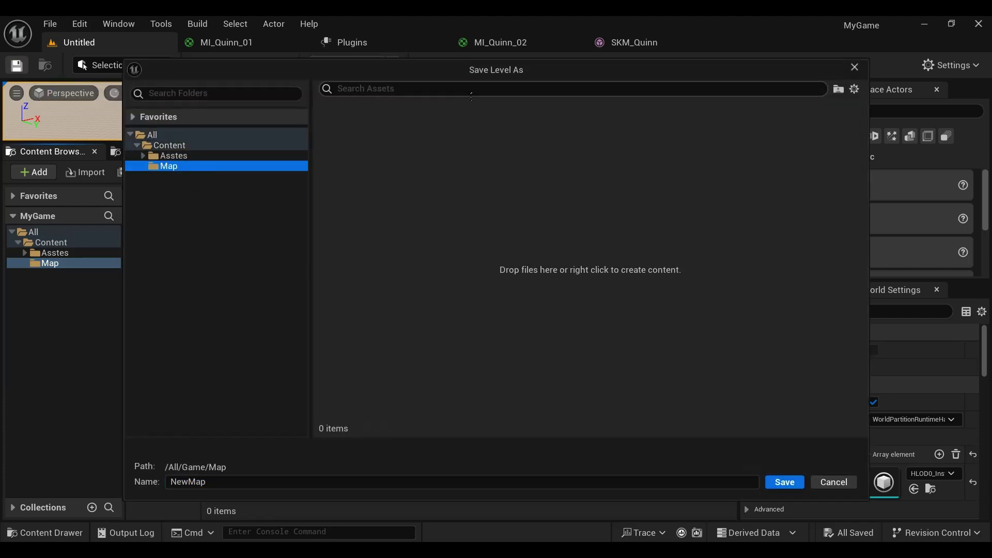
pyautogui.moveTo(478, 67); pyautogui.dragTo(380, 43)
pyautogui.click(689, 459)
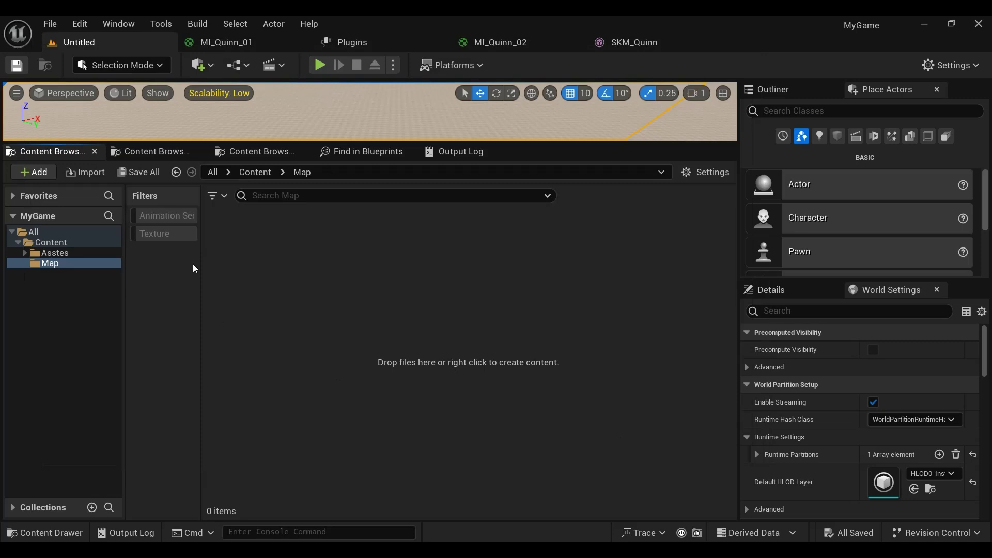
pyautogui.click(58, 243)
# - Create a MyGameBP folder under Content
pyautogui.rightClick(58, 243)
pyautogui.click(116, 243)
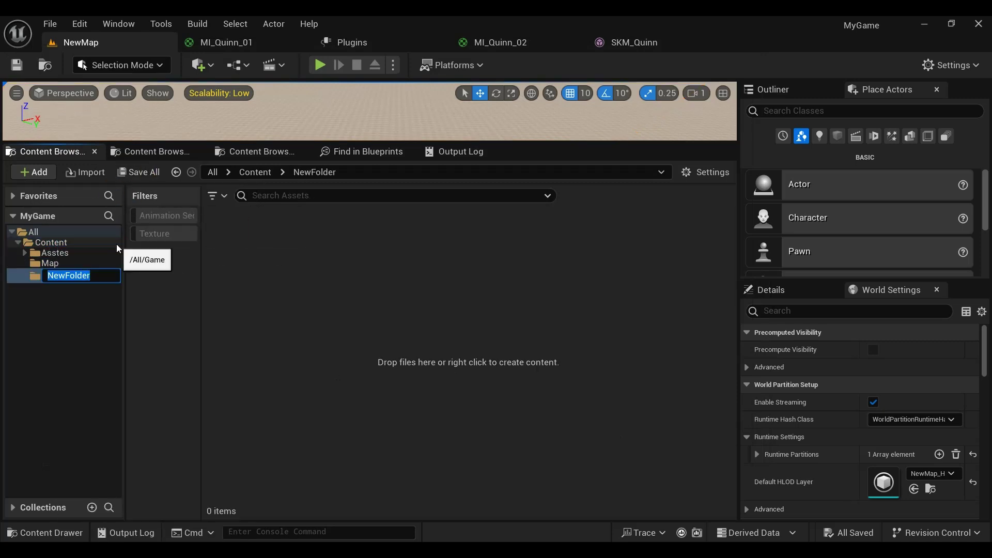
pyautogui.write('MyGameBP')
pyautogui.press('Return')
# - Create a MyPlayer Blueprint class based on MBRCharacterClass
pyautogui.rightClick(299, 249)
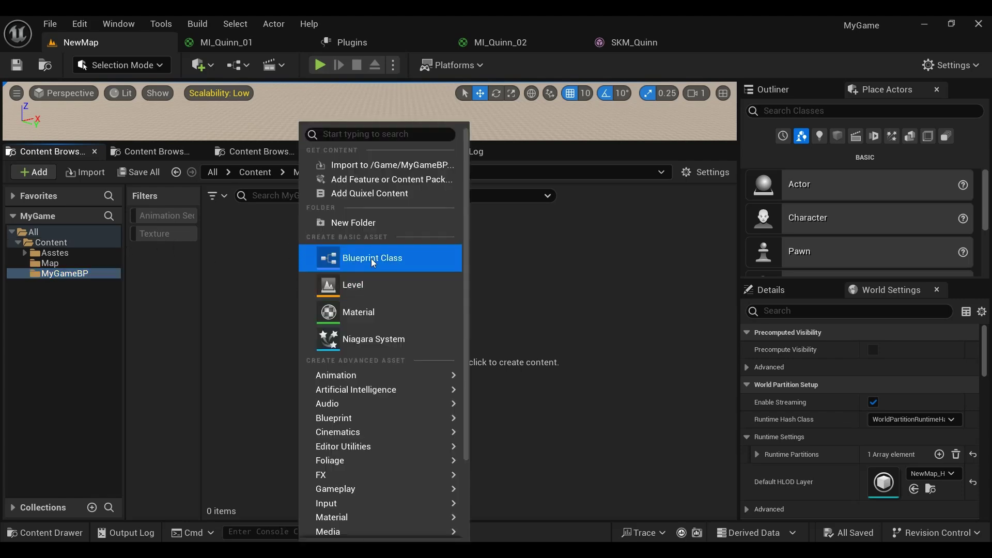
pyautogui.click(374, 258)
pyautogui.click(331, 372)
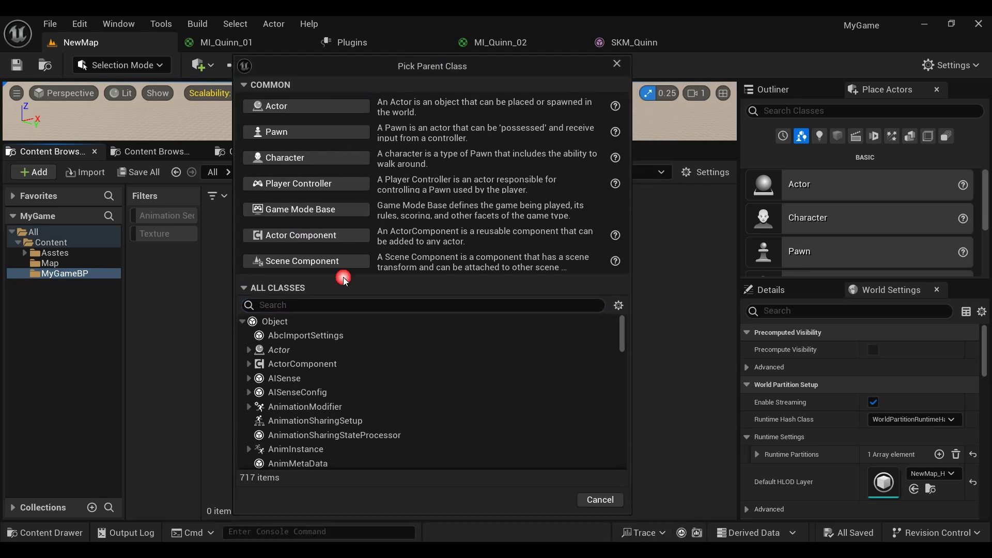
pyautogui.write('MBR')
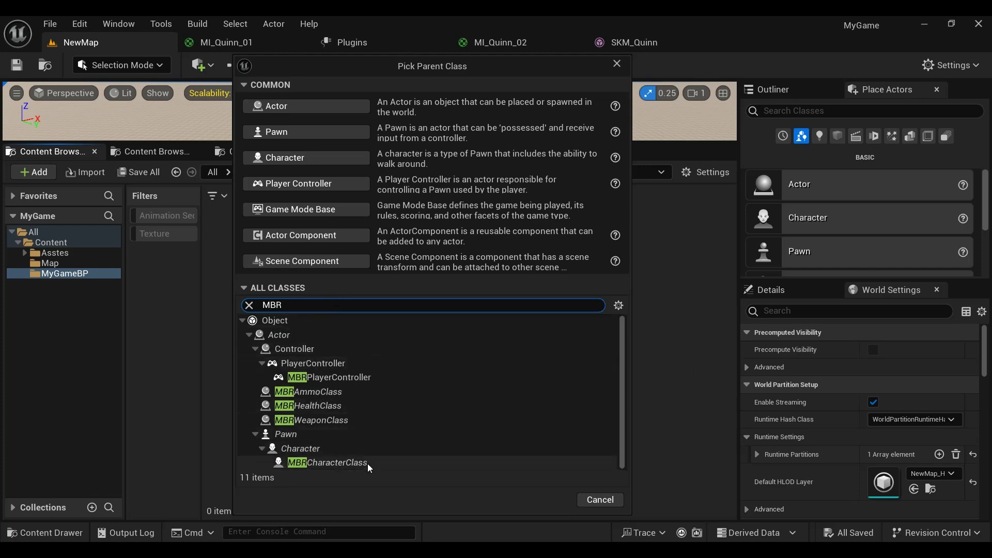
pyautogui.click(367, 463)
pyautogui.click(551, 501)
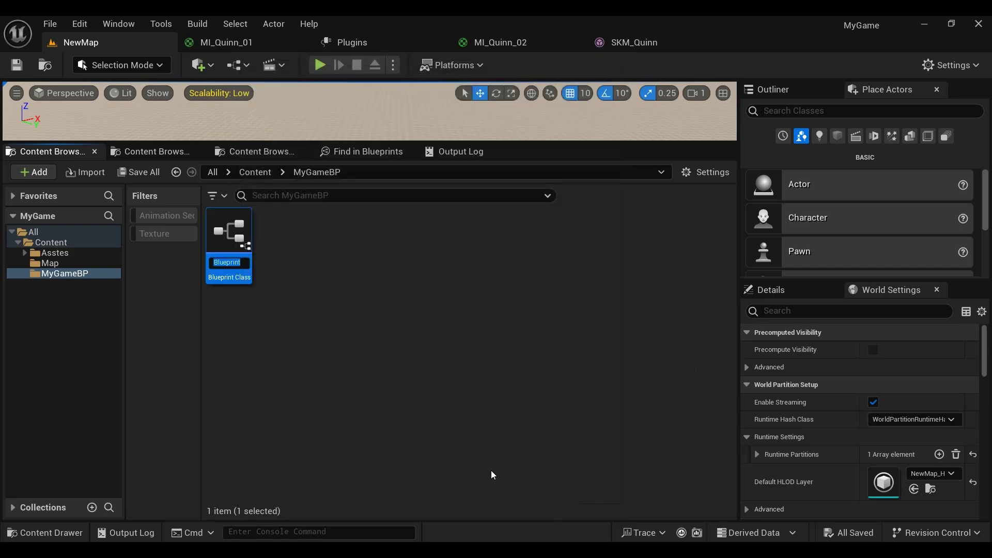
pyautogui.press('BackSpace')
pyautogui.write('MyPlayer')
# - Create a MyPlayerController Blueprint class based on MBRPlayerController
pyautogui.rightClick(423, 272)
pyautogui.click(435, 255)
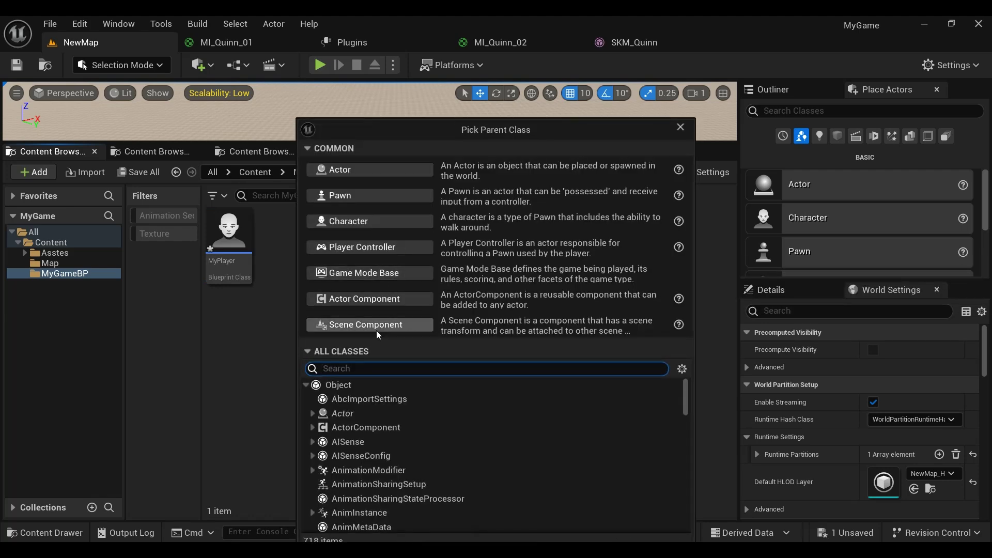
pyautogui.moveTo(426, 131); pyautogui.dragTo(369, 56)
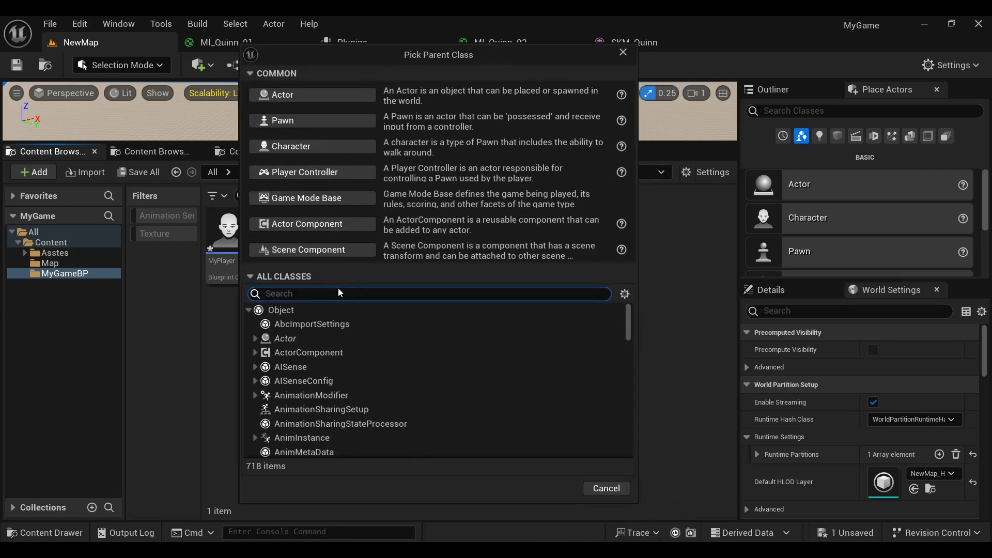
pyautogui.write('mbr')
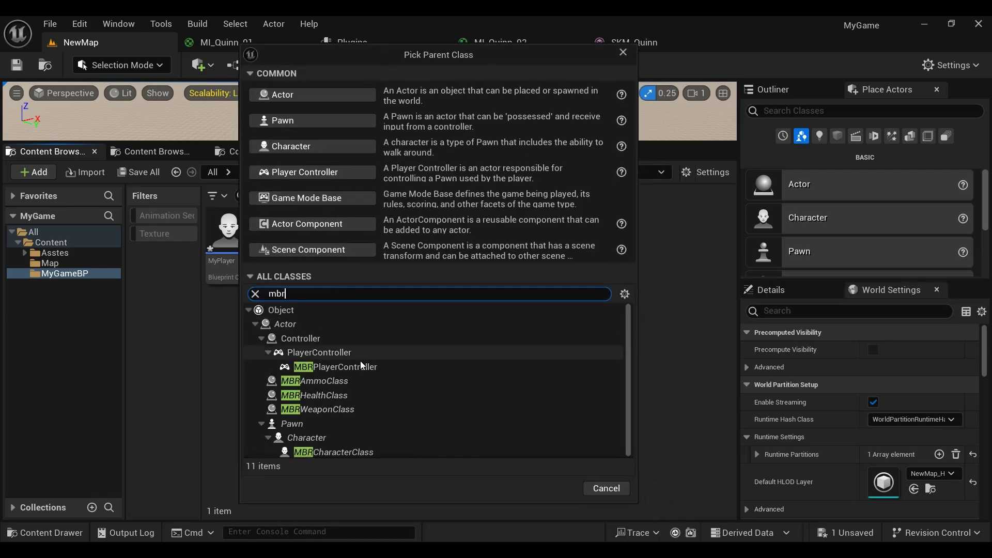
pyautogui.click(353, 365)
pyautogui.click(561, 486)
pyautogui.write('MyPla')
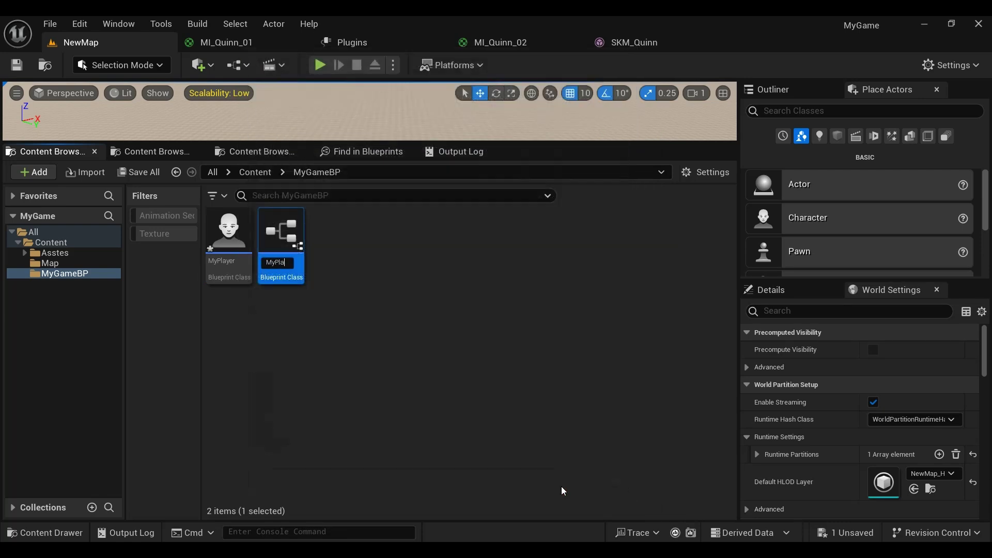
pyautogui.write('yerController')
pyautogui.click(507, 349)
# - Create a MyGameMode Blueprint from Game Mode Base and save all
pyautogui.rightClick(438, 233)
pyautogui.click(510, 256)
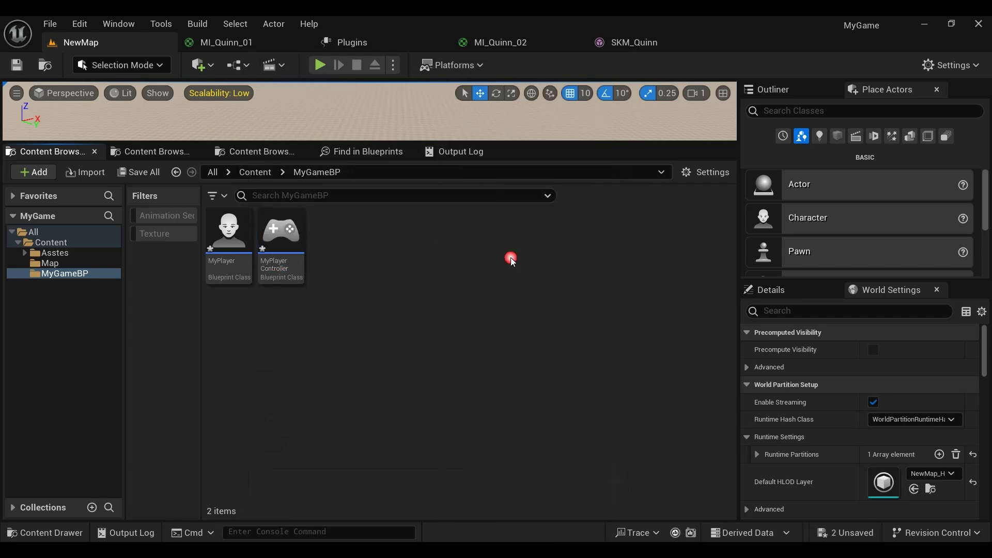
pyautogui.click(383, 274)
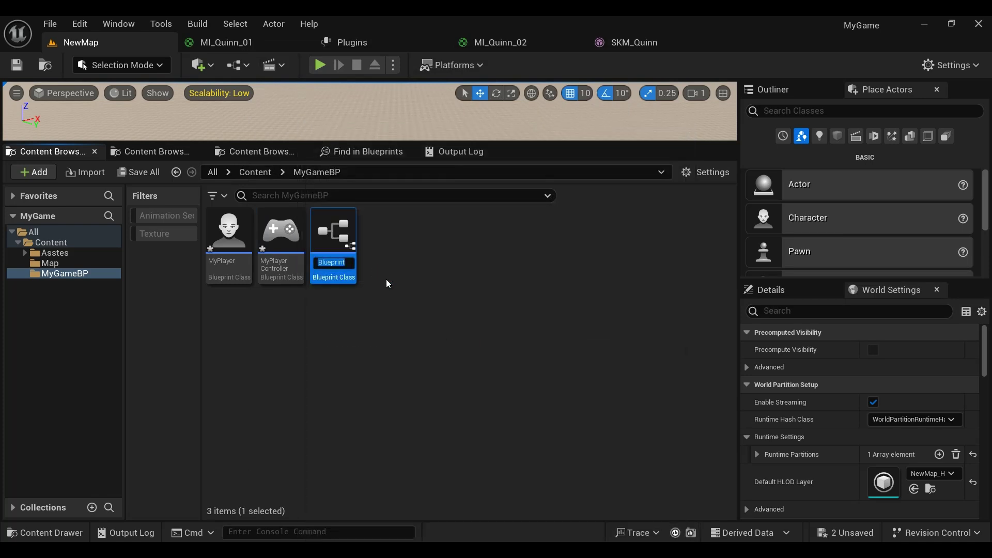
pyautogui.write('My')
pyautogui.write('Ga')
pyautogui.write('meMo')
pyautogui.write('de')
pyautogui.press('Return')
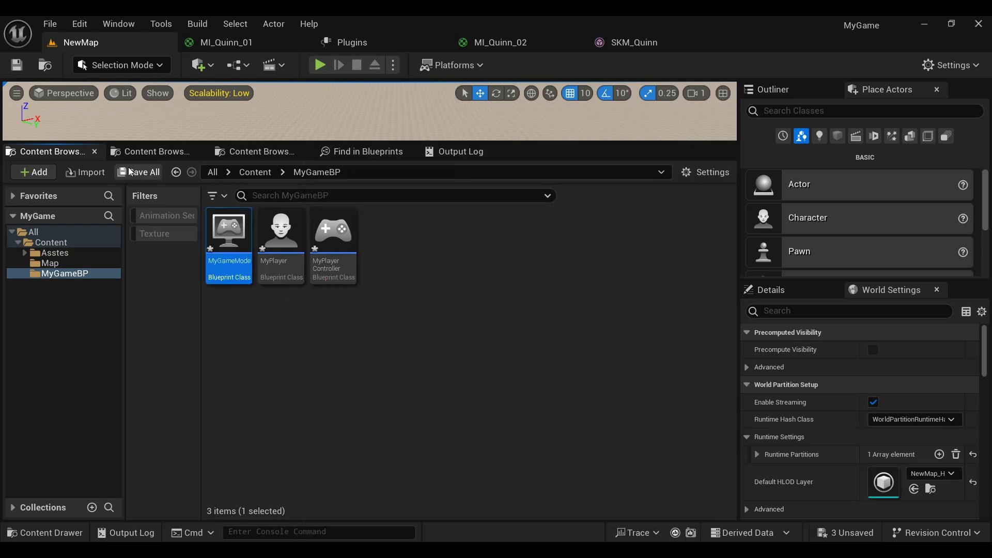
pyautogui.click(139, 172)
# - Confirm the save and set World Settings' GameMode Override to MyGameMode
pyautogui.click(584, 433)
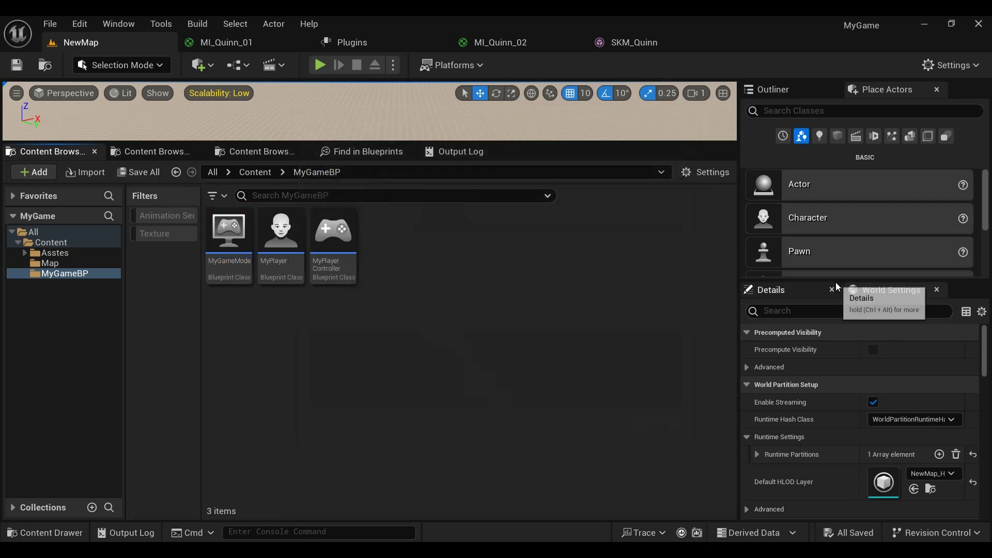
pyautogui.moveTo(835, 280); pyautogui.dragTo(829, 168)
pyautogui.click(228, 232)
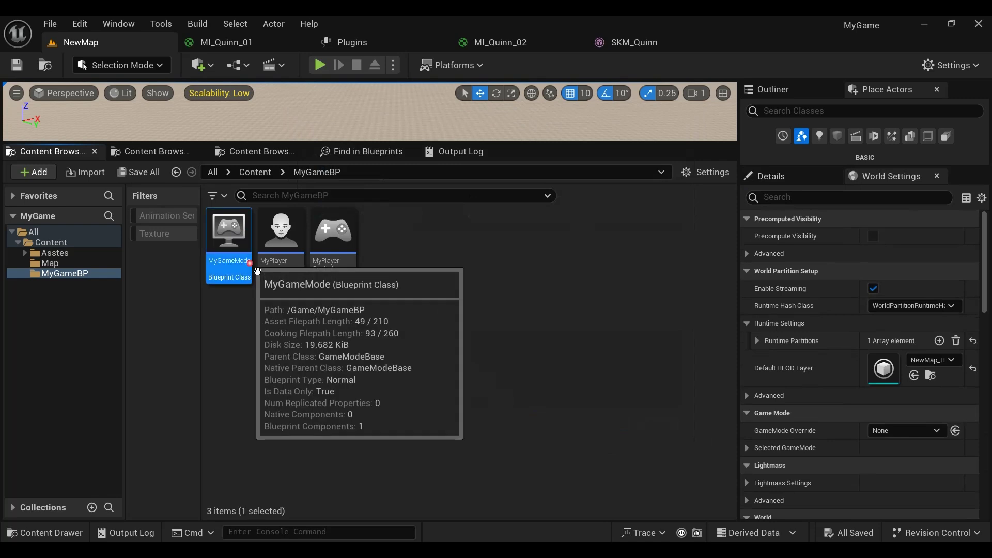
pyautogui.scroll(-3, 930, 352)
pyautogui.click(956, 348)
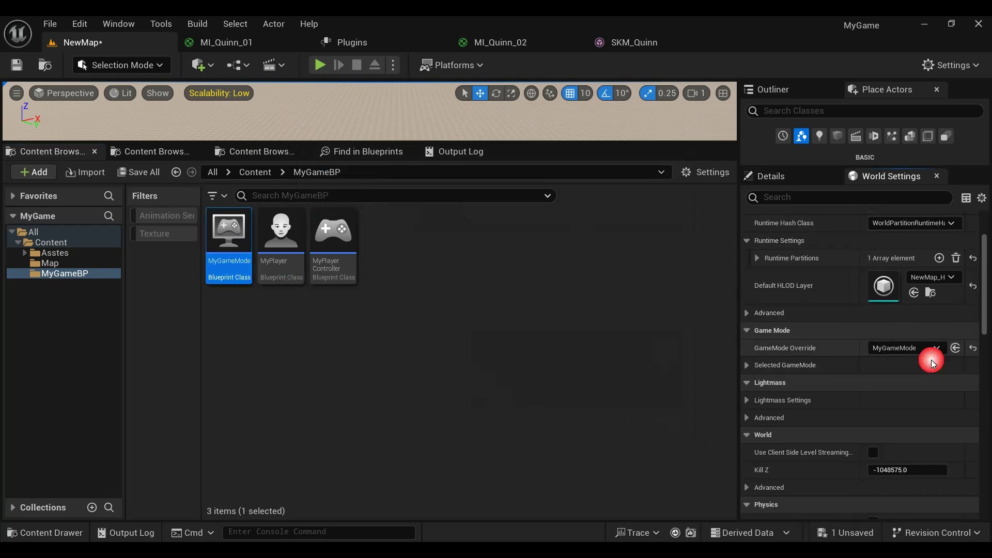
pyautogui.click(746, 365)
pyautogui.scroll(-2, 793, 319)
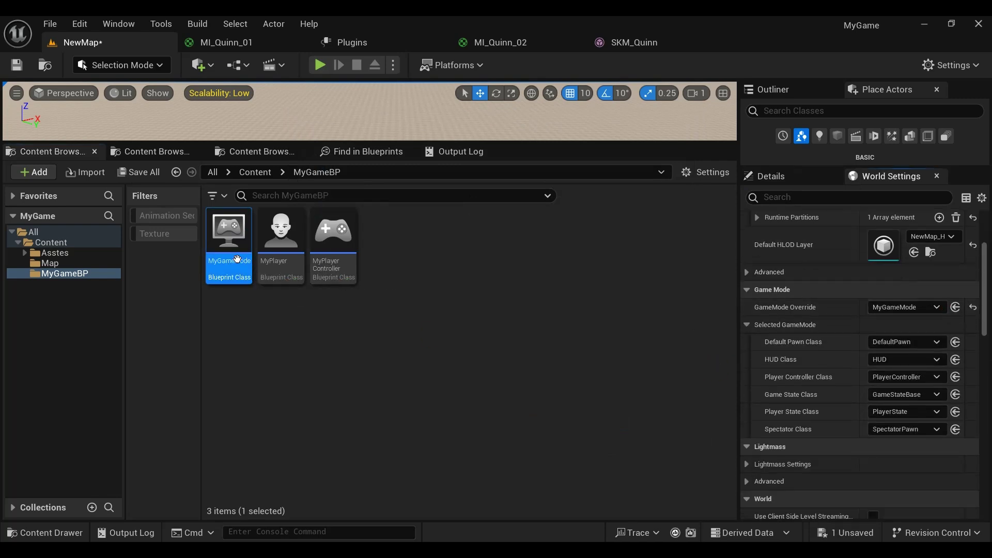
# - Set Default Pawn Class to MyPlayer and Player Controller Class to MyPlayerController, then save all
pyautogui.click(281, 233)
pyautogui.click(954, 342)
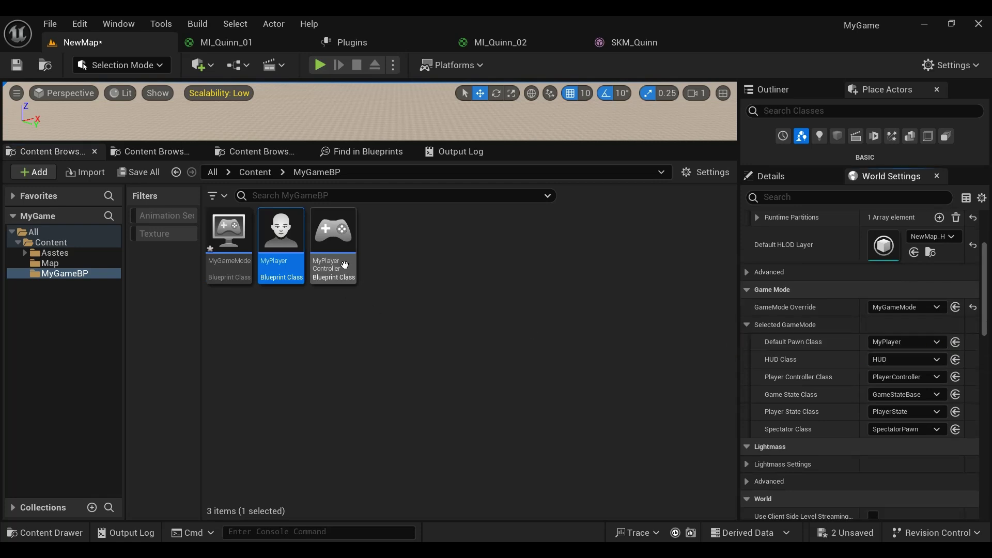
pyautogui.click(333, 232)
pyautogui.click(956, 378)
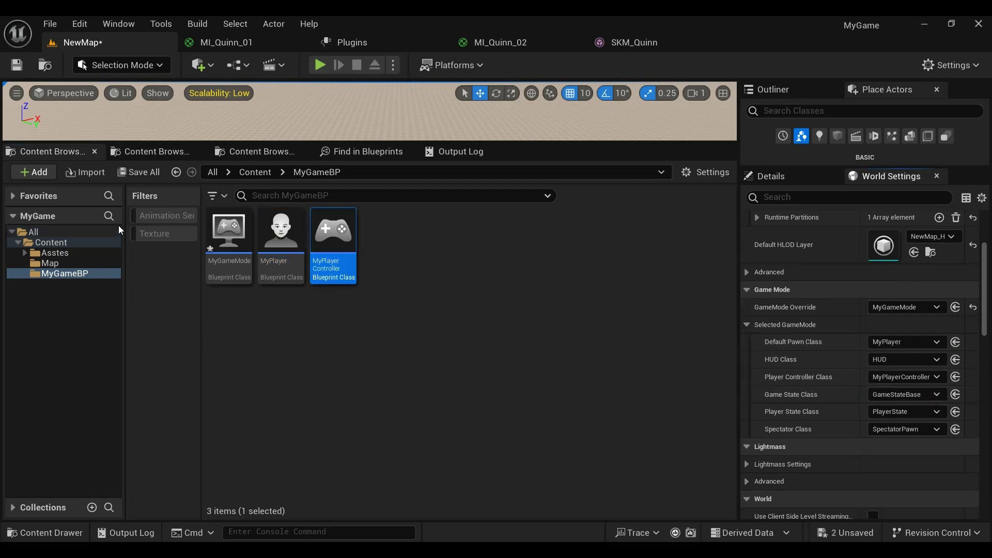
pyautogui.click(139, 176)
pyautogui.click(576, 429)
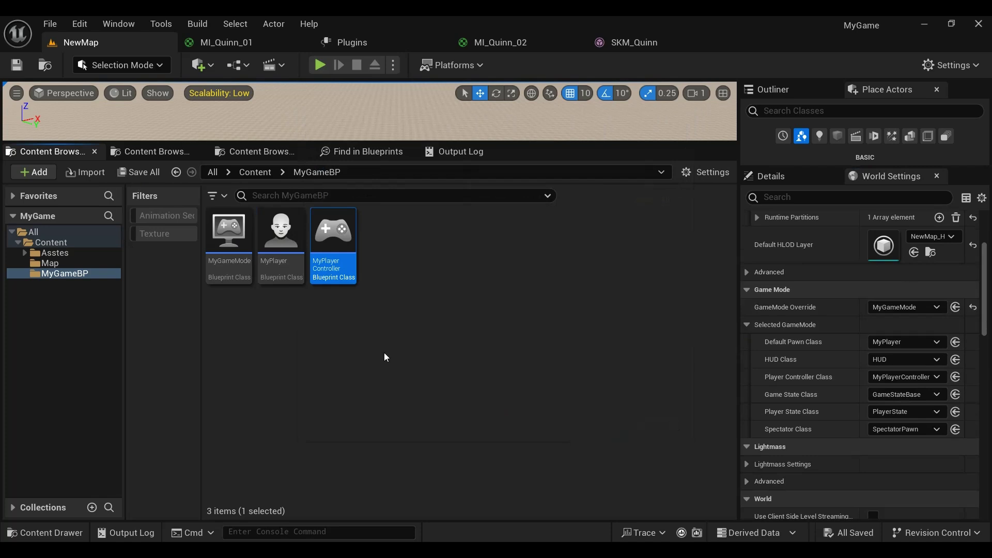
pyautogui.moveTo(465, 142); pyautogui.dragTo(452, 276)
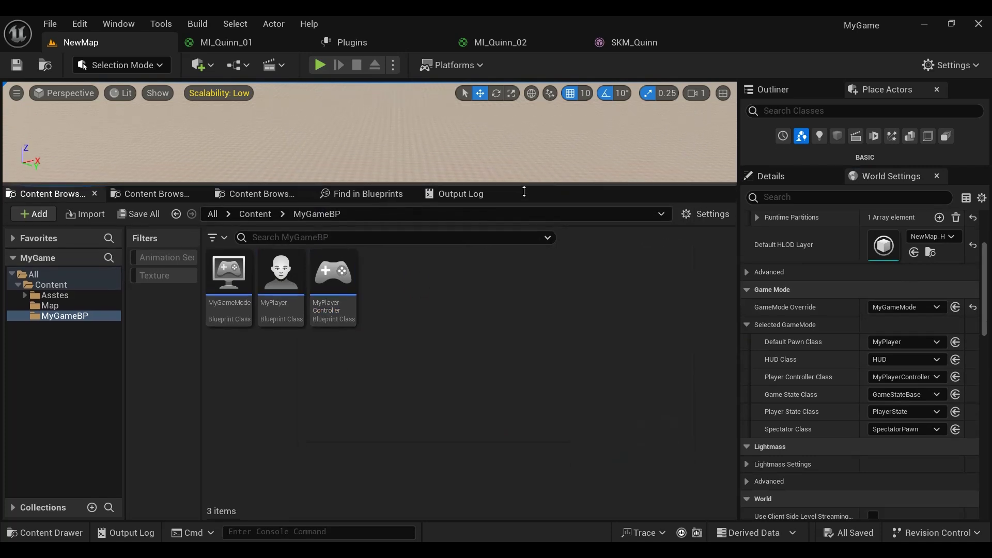
# - In Maps & Modes, make NewMap the startup and default map and MyGameMode the default game mode
pyautogui.click(78, 23)
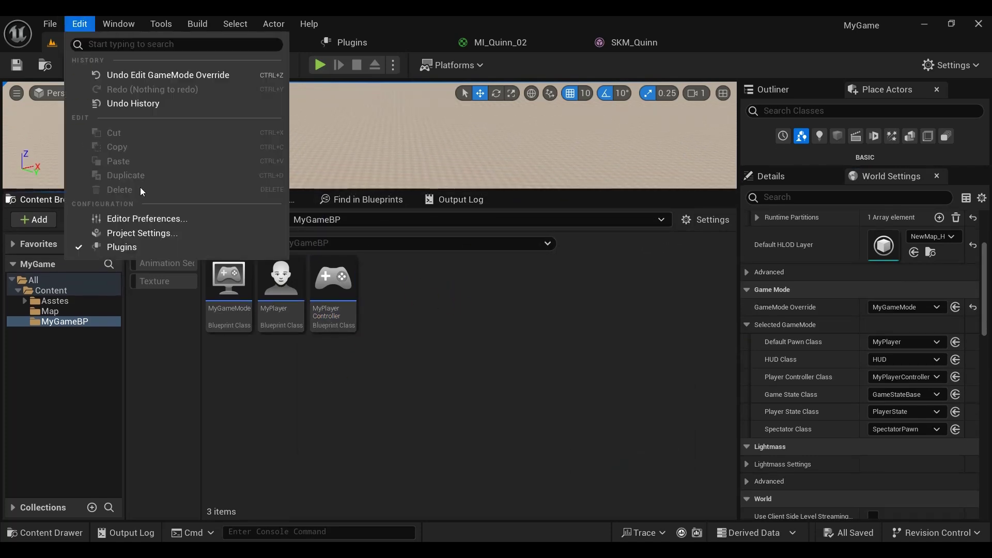
pyautogui.click(157, 225)
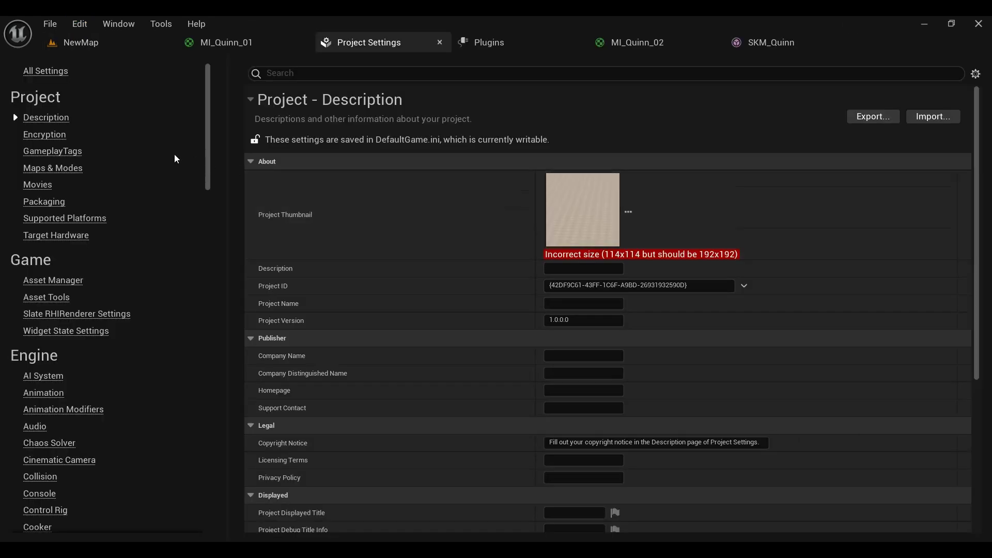
pyautogui.scroll(-4, 129, 247)
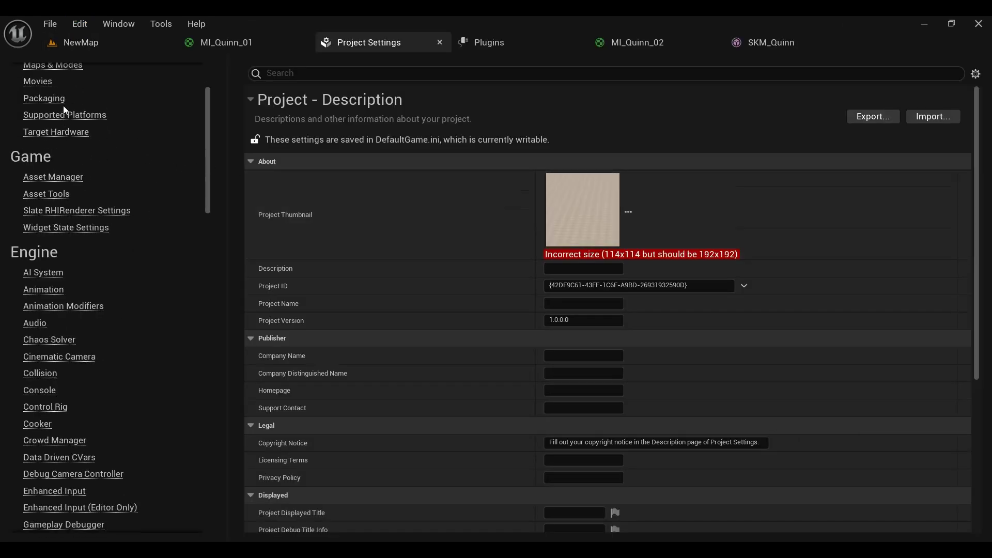
pyautogui.scroll(1, 63, 105)
pyautogui.click(53, 86)
pyautogui.click(620, 250)
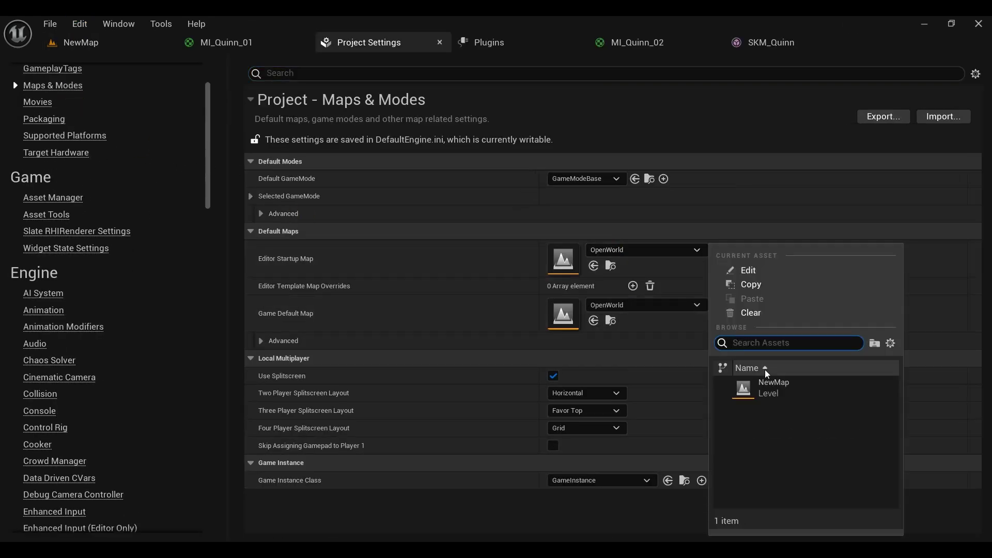
pyautogui.click(770, 387)
pyautogui.click(672, 305)
pyautogui.click(769, 388)
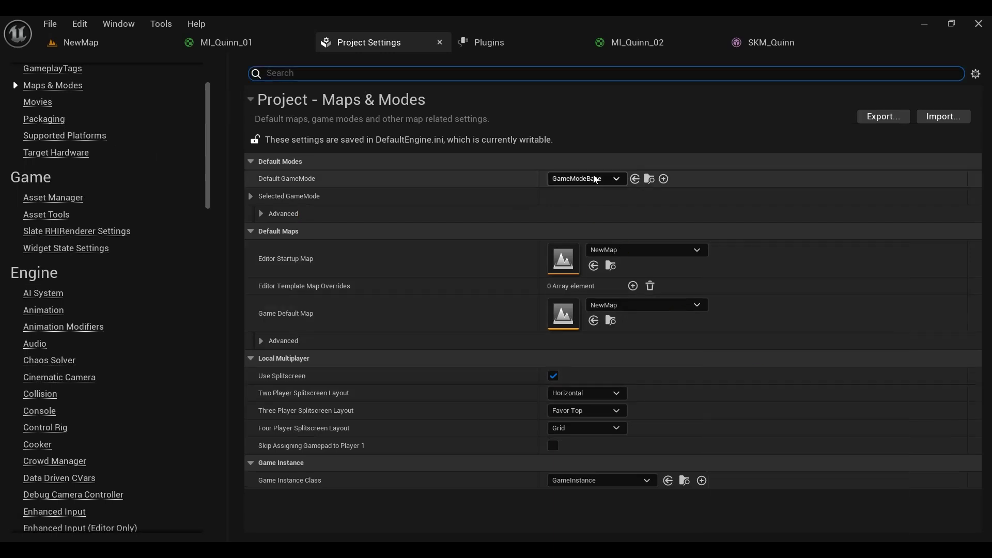
pyautogui.click(595, 179)
pyautogui.click(574, 253)
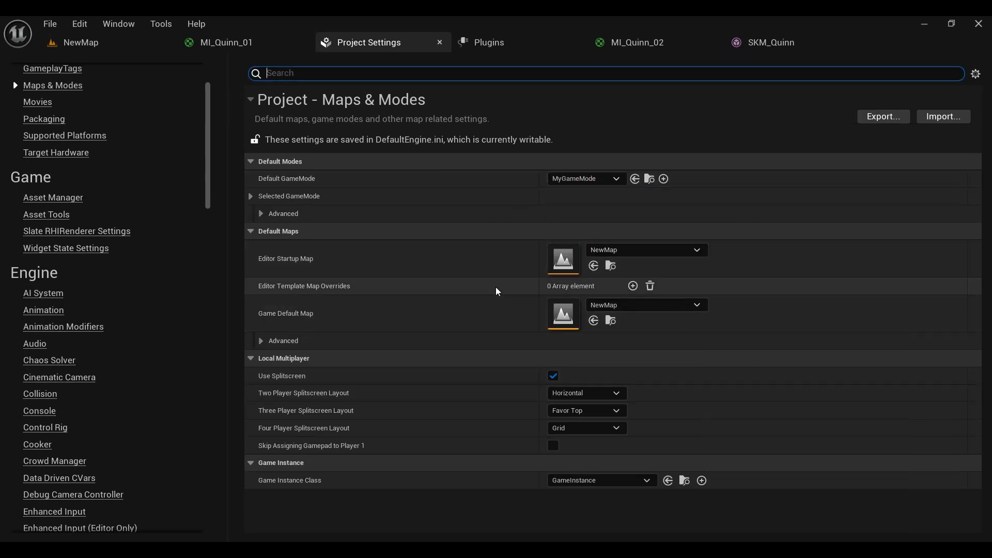
# - Set Input viewport mouse capture to No Capture and mouse lock to Do Not Lock
pyautogui.scroll(-2, 151, 351)
pyautogui.scroll(-3, 130, 364)
pyautogui.scroll(-1, 104, 357)
pyautogui.click(57, 350)
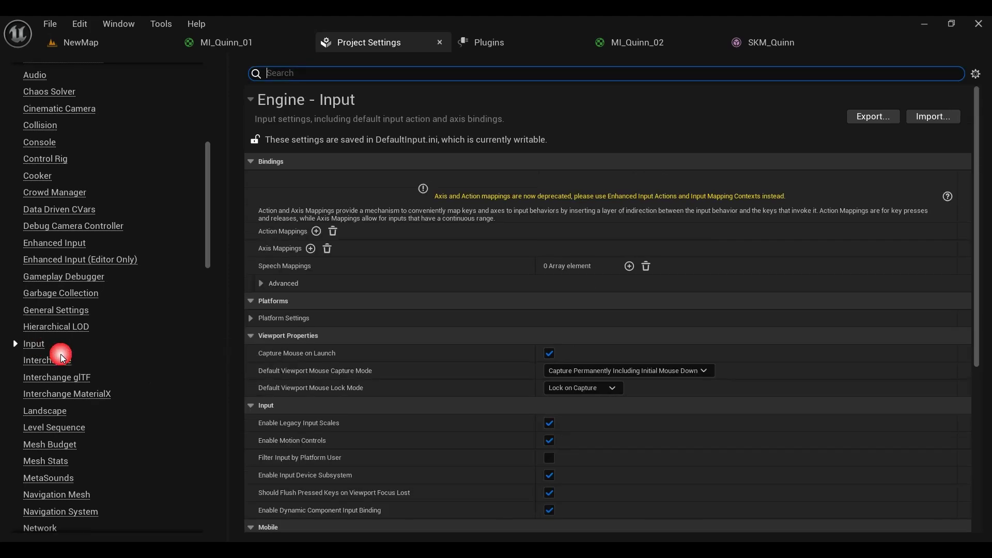
pyautogui.scroll(-3, 612, 271)
pyautogui.scroll(-1, 643, 294)
pyautogui.click(643, 289)
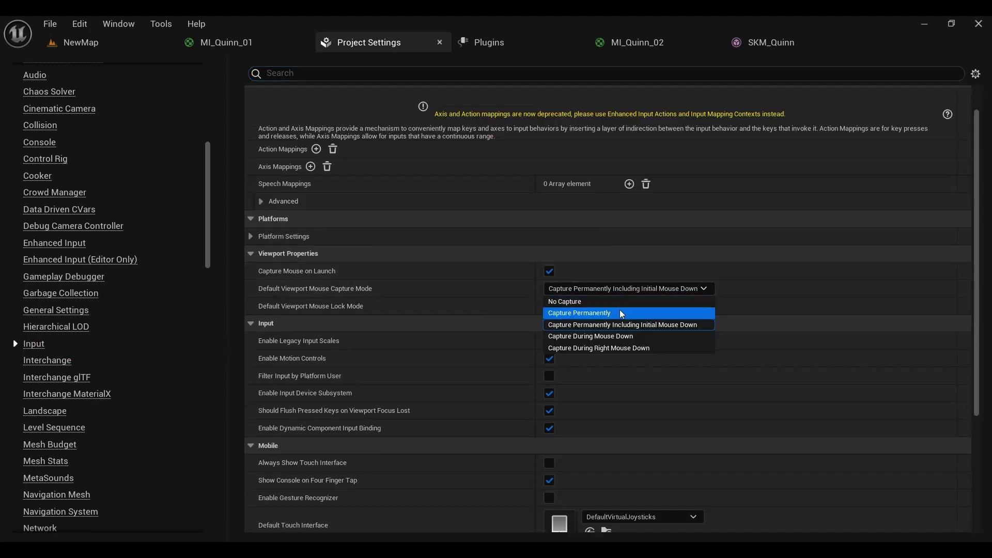
pyautogui.click(589, 302)
pyautogui.click(581, 305)
pyautogui.click(581, 311)
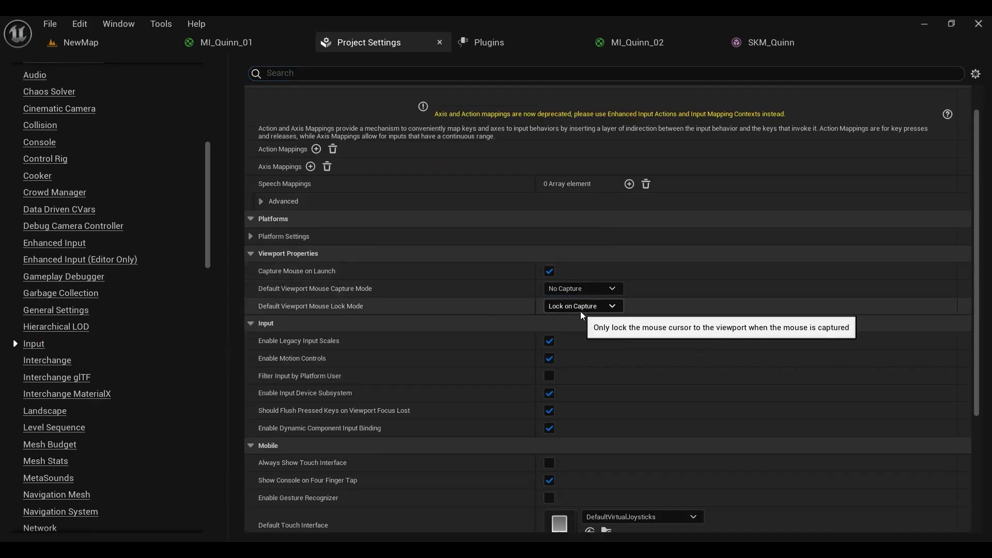
pyautogui.click(580, 308)
pyautogui.click(581, 320)
# - Clear the default touch interface and expand the Mouse Properties settings
pyautogui.scroll(-4, 640, 336)
pyautogui.scroll(-4, 640, 337)
pyautogui.click(641, 353)
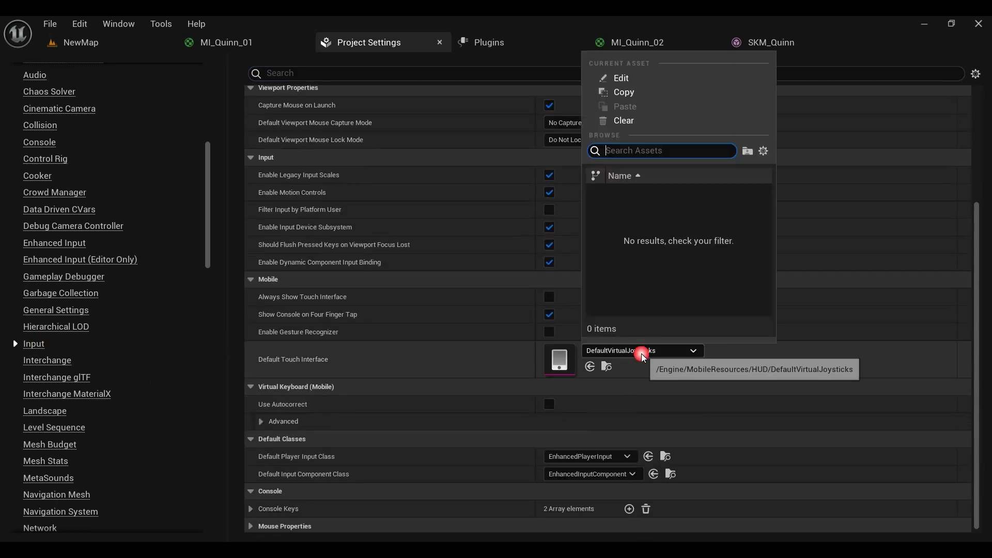
pyautogui.click(656, 121)
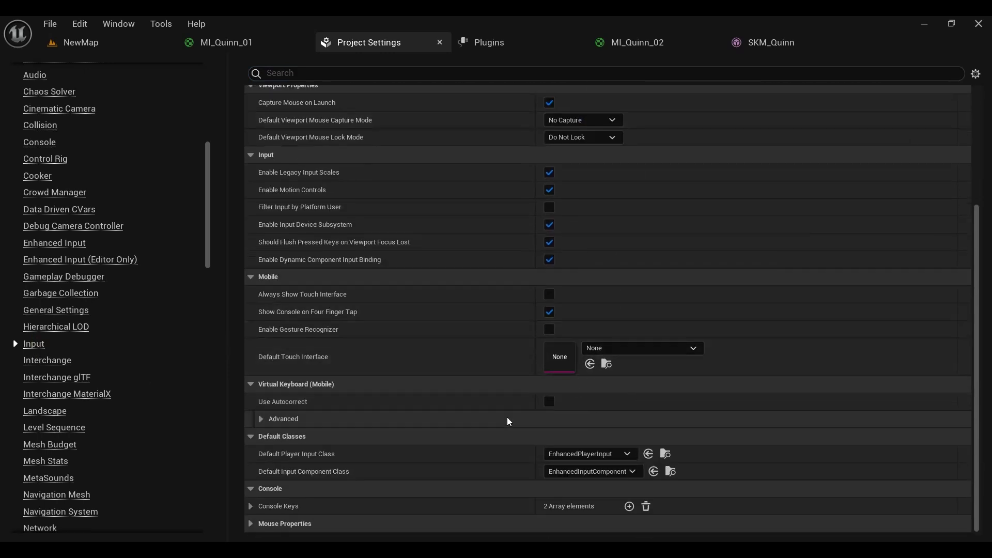
pyautogui.click(251, 523)
pyautogui.scroll(-2, 552, 454)
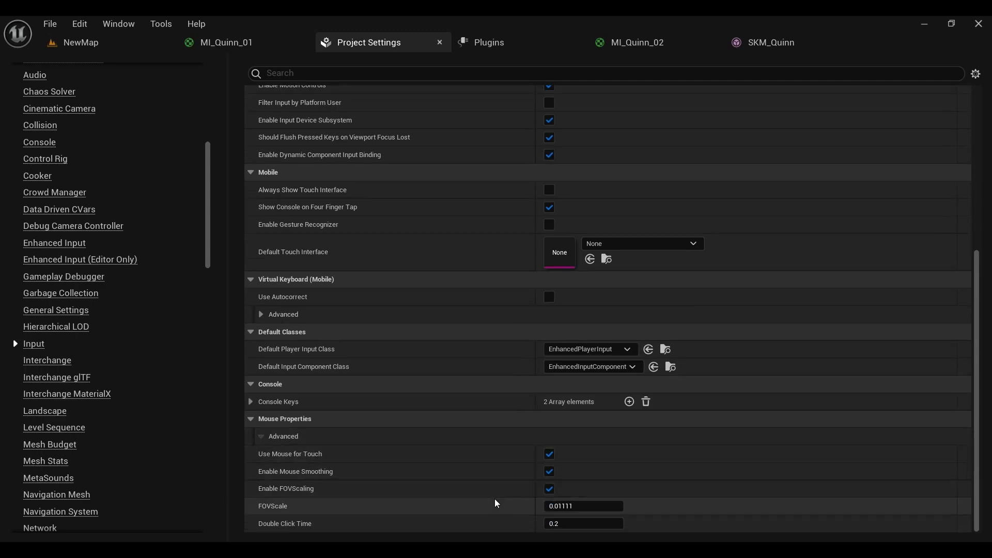
pyautogui.scroll(3, 536, 344)
pyautogui.scroll(5, 574, 323)
pyautogui.scroll(5, 574, 324)
# - Save all content, then enable Show Mouse Cursor in MyPlayerController and compile it
pyautogui.click(77, 42)
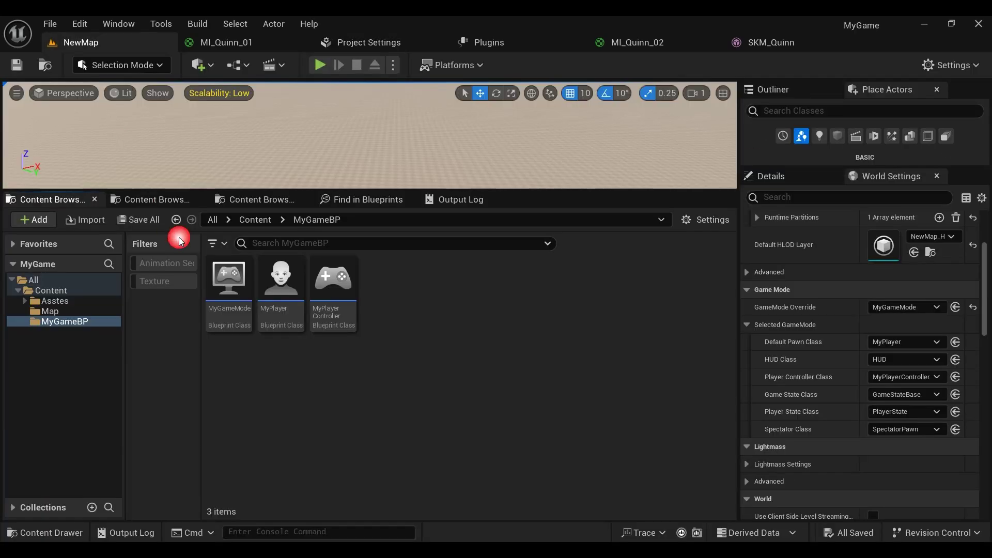
pyautogui.click(151, 221)
pyautogui.doubleClick(338, 294)
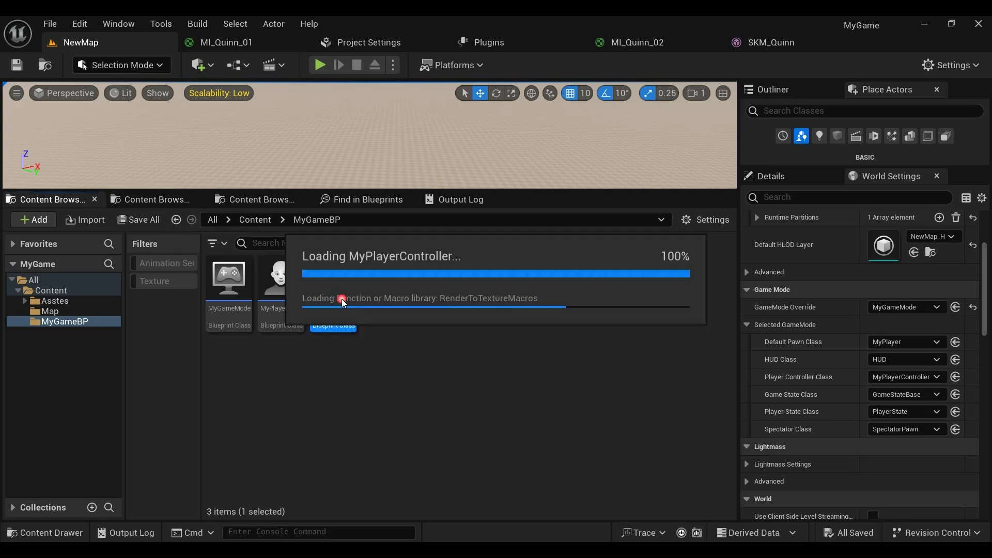
pyautogui.scroll(-1, 855, 347)
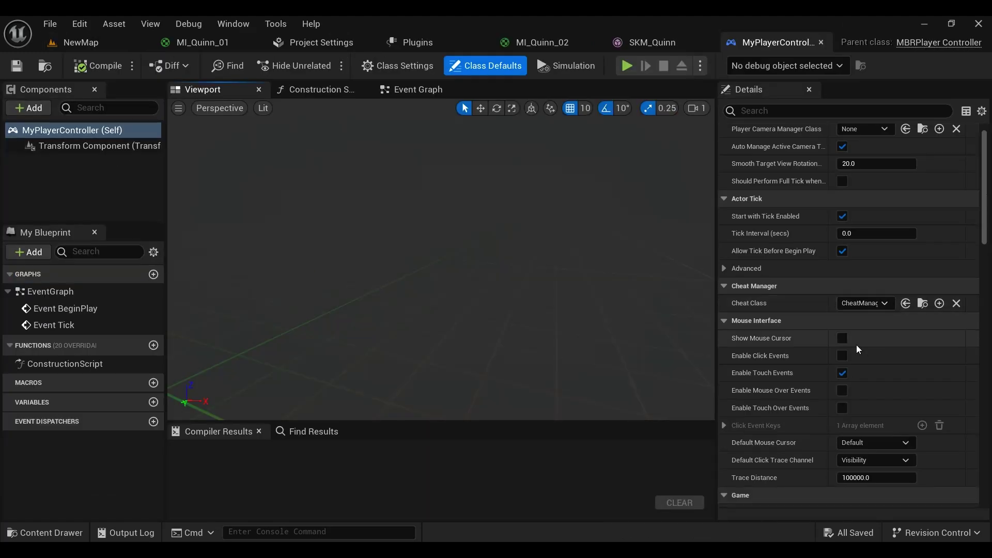
pyautogui.click(842, 337)
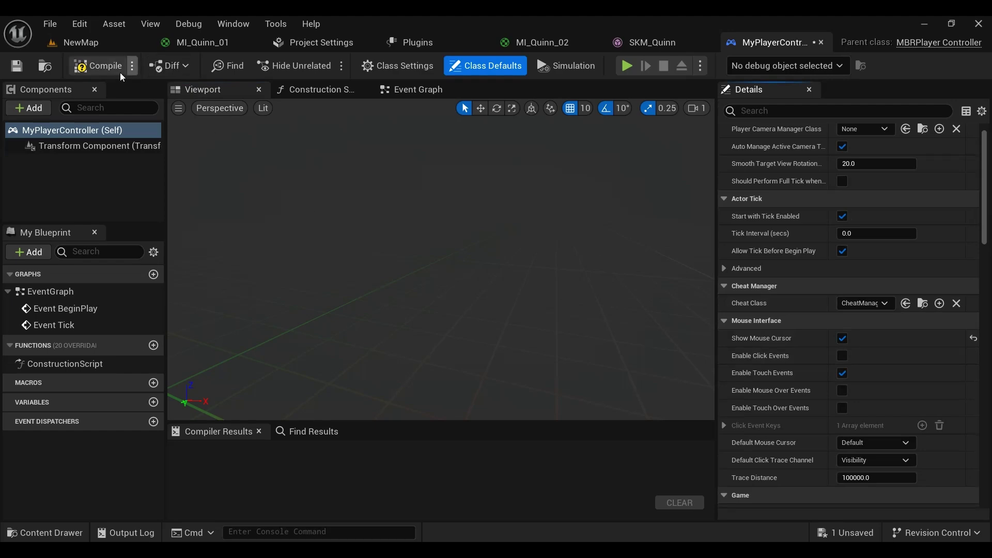
pyautogui.click(98, 66)
# - Save the changed MyPlayerController and return to the Plugins browser
pyautogui.click(80, 43)
pyautogui.click(151, 221)
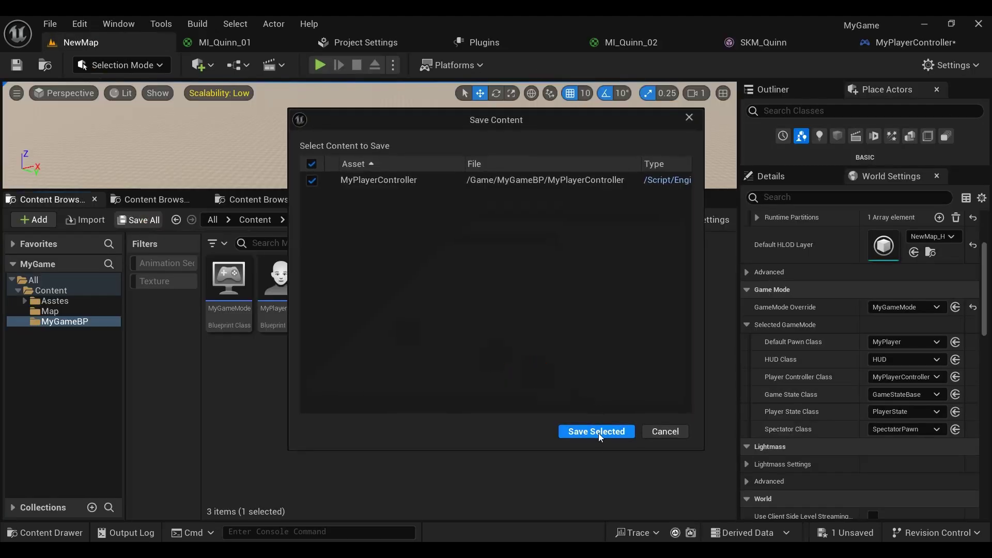
pyautogui.click(594, 428)
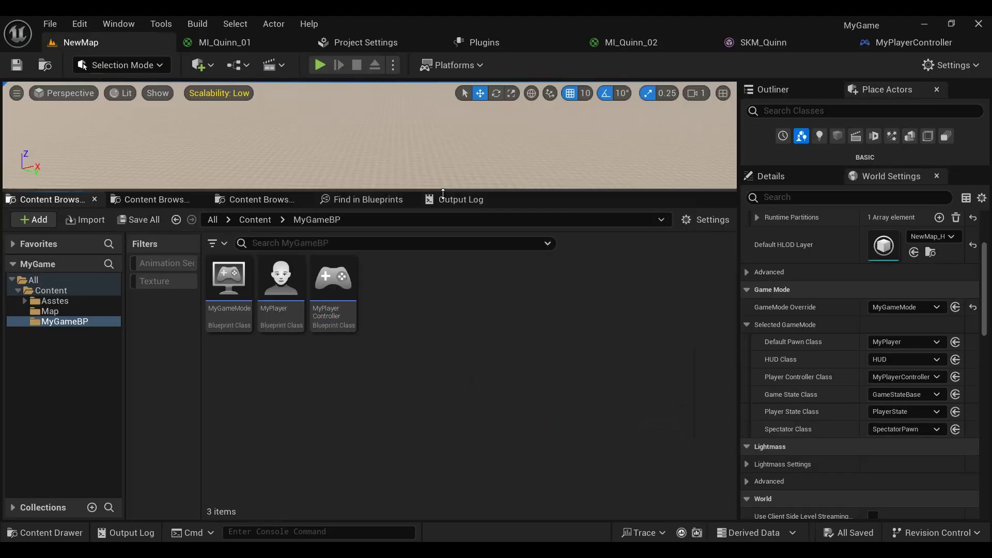
pyautogui.click(513, 44)
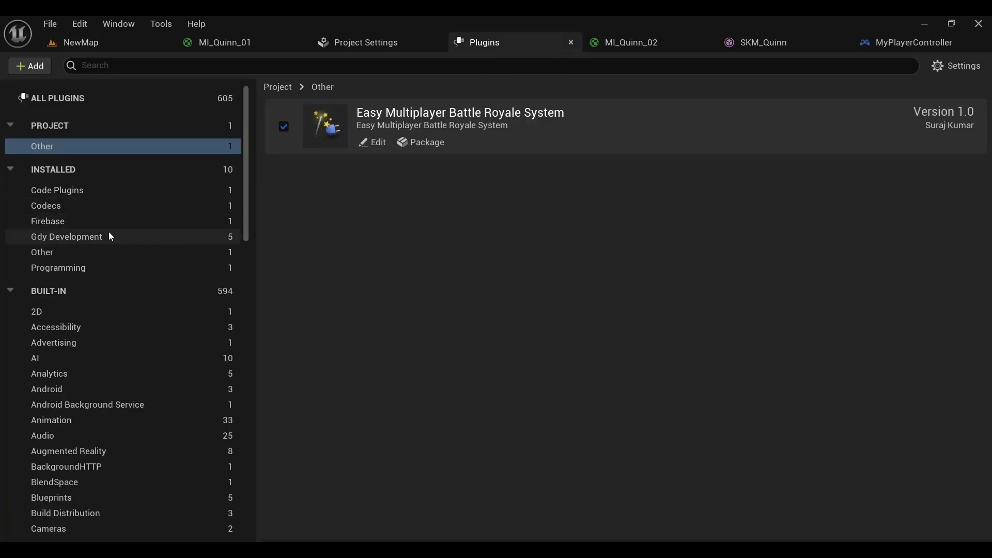
# - Enable the Custom Mobile Controller plugin under Gdy Development and restart the editor
pyautogui.click(107, 233)
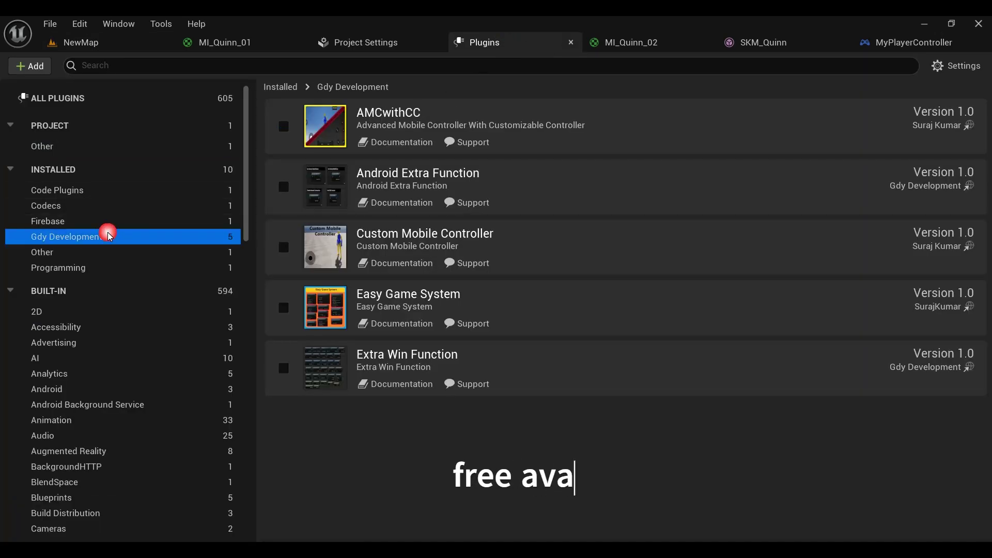
pyautogui.click(283, 247)
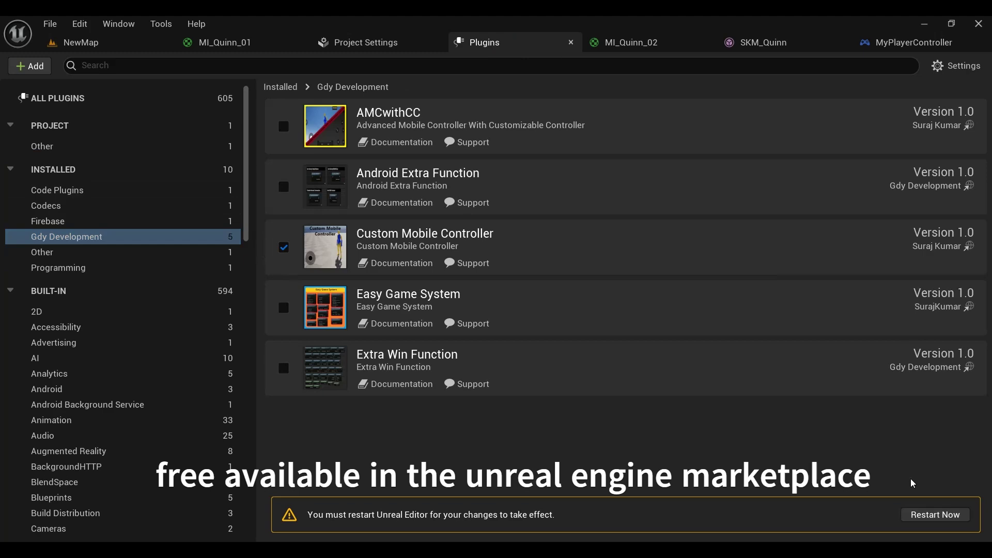
pyautogui.click(909, 511)
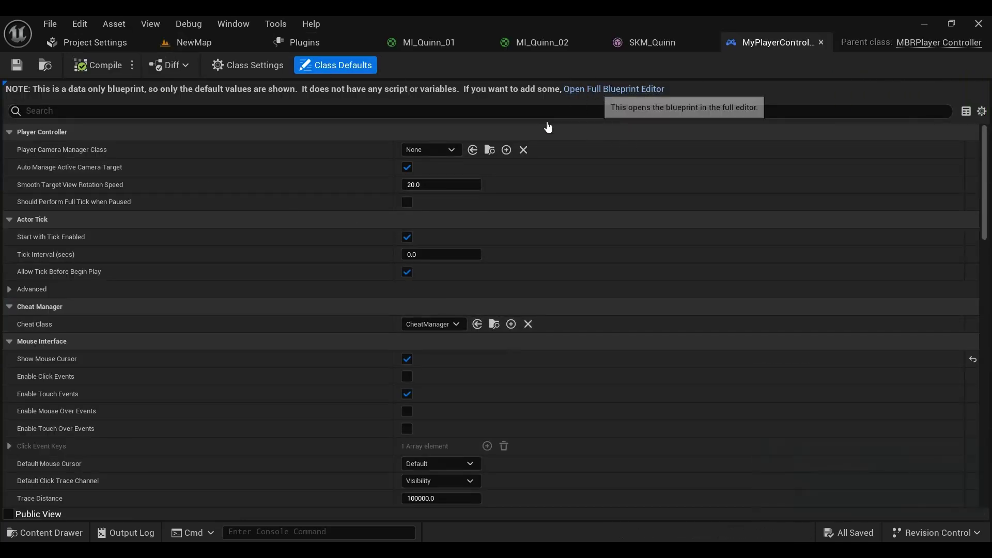
# - Open MyPlayerController in the full Blueprint editor and close the Quinn, Plugins and Project Settings tabs
pyautogui.click(594, 90)
pyautogui.click(447, 40)
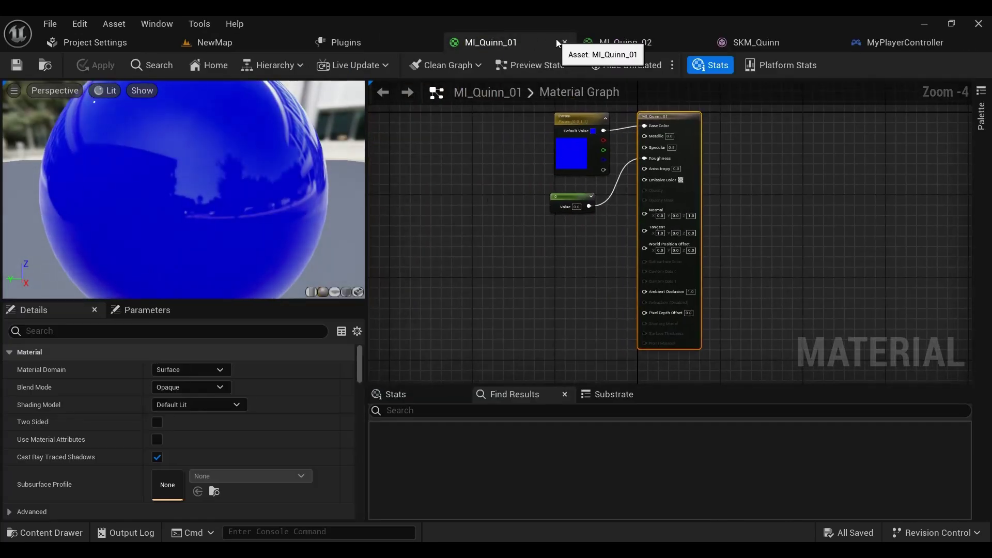
pyautogui.click(556, 41)
pyautogui.click(576, 42)
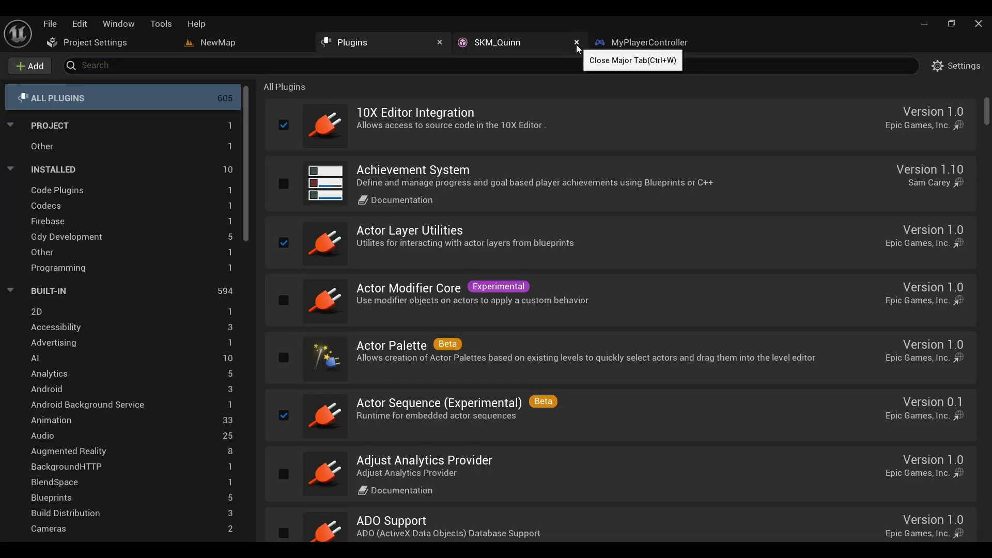
pyautogui.click(576, 42)
pyautogui.click(439, 42)
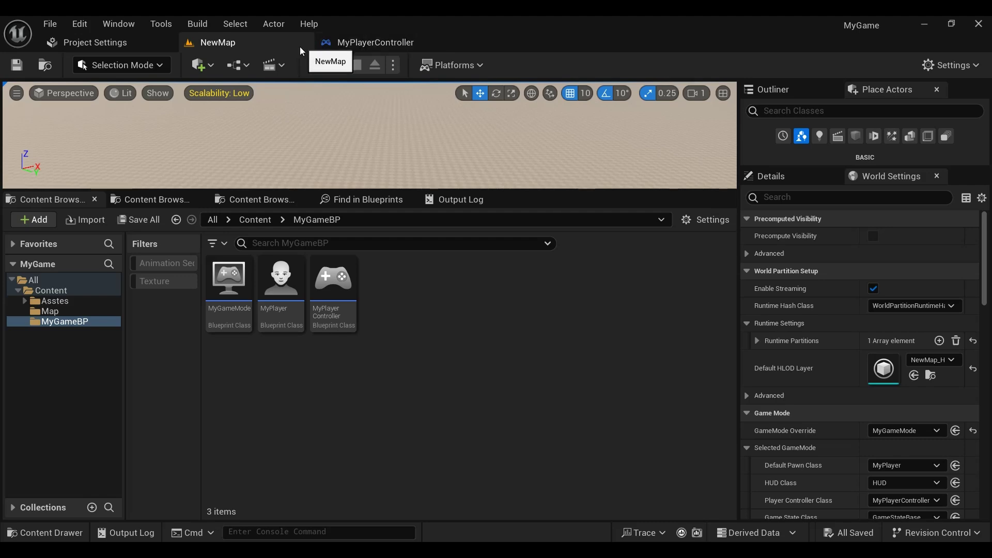
pyautogui.click(166, 42)
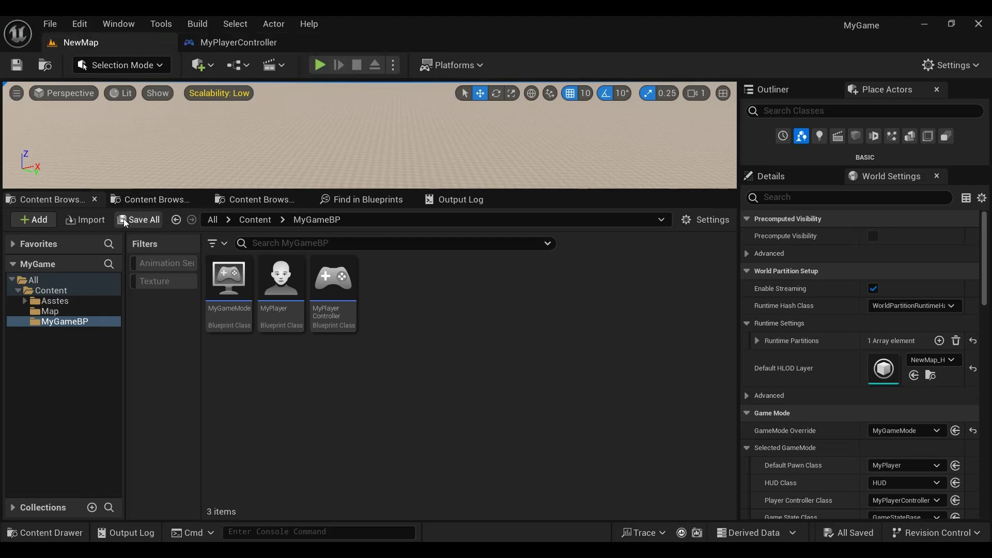
pyautogui.click(235, 259)
# - Add a Create Widget node after BeginPlay with class MyPlayerUI and Self as Owning Player
pyautogui.click(264, 43)
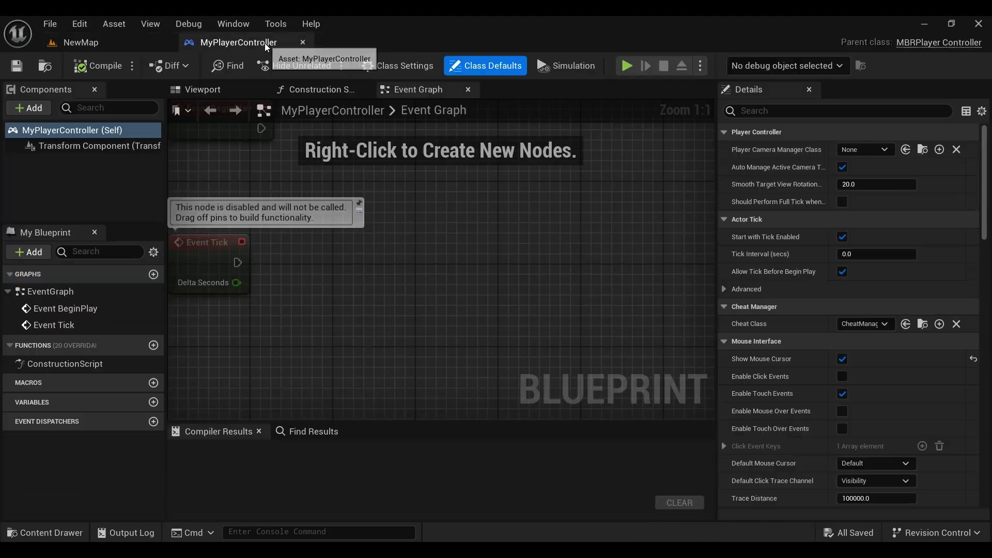
pyautogui.moveTo(299, 266); pyautogui.dragTo(500, 235)
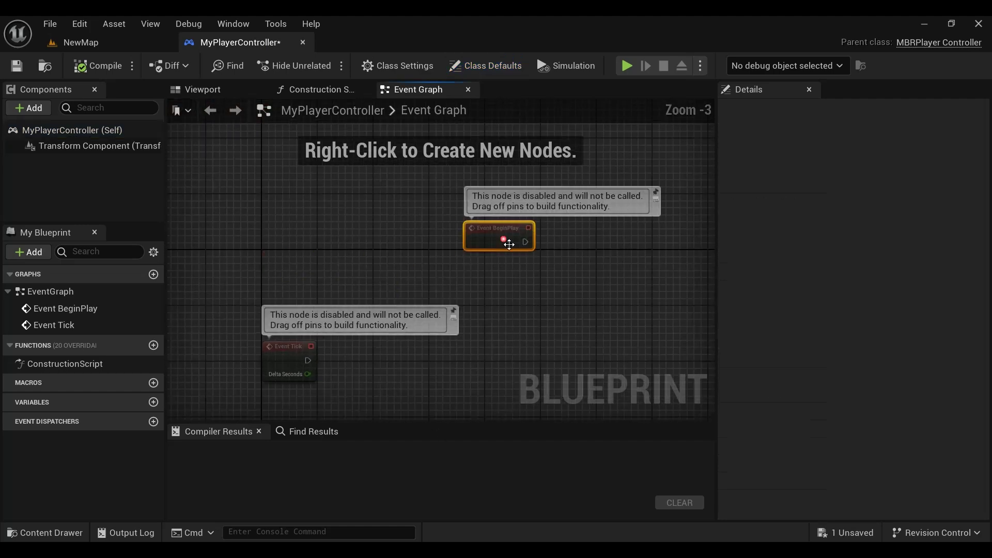
pyautogui.scroll(3, 380, 245)
pyautogui.moveTo(412, 278); pyautogui.dragTo(444, 275)
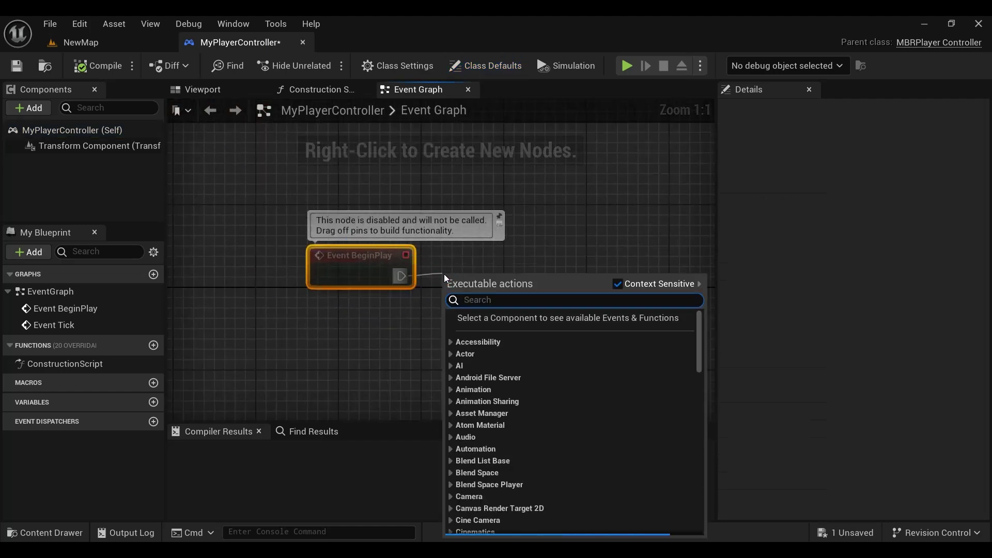
pyautogui.write('create wi')
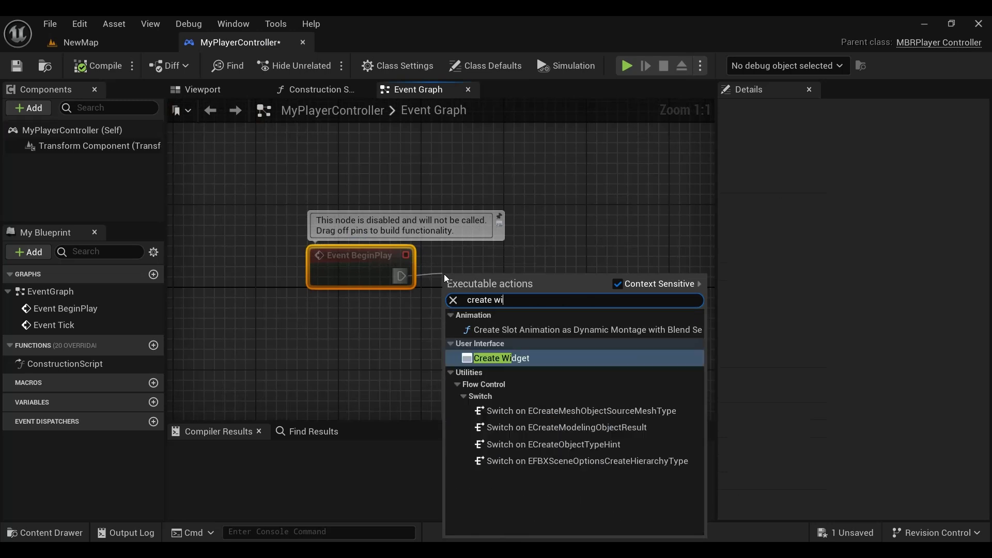
pyautogui.click(521, 362)
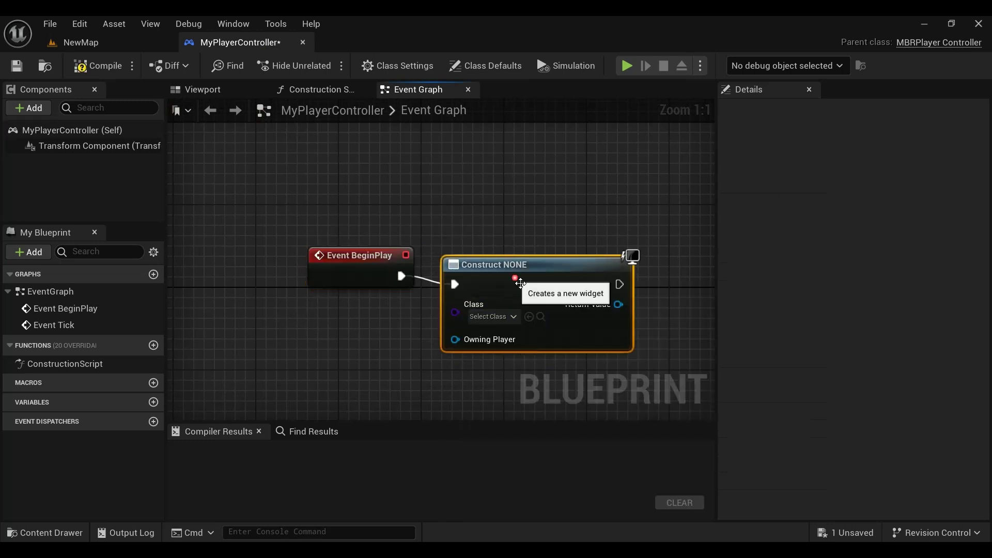
pyautogui.click(503, 269)
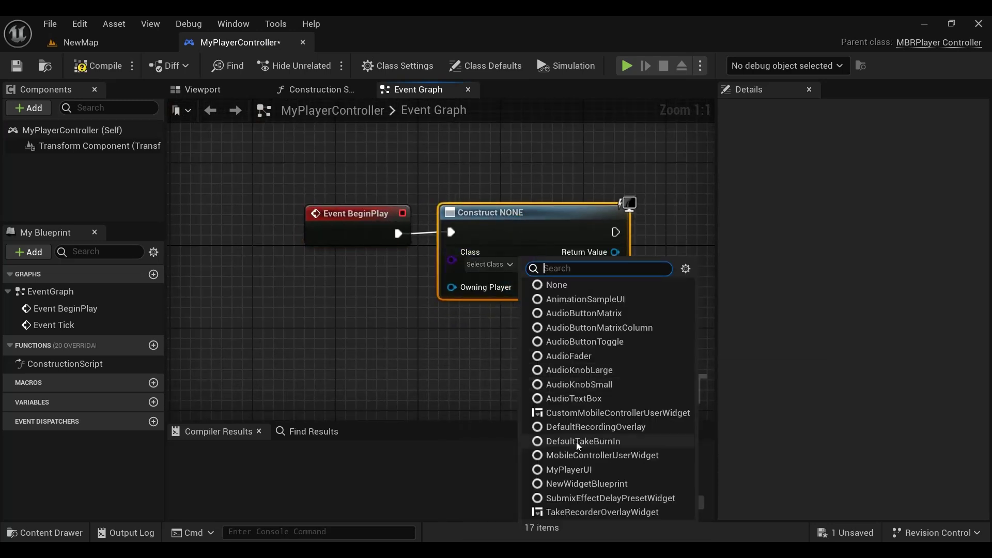
pyautogui.click(582, 470)
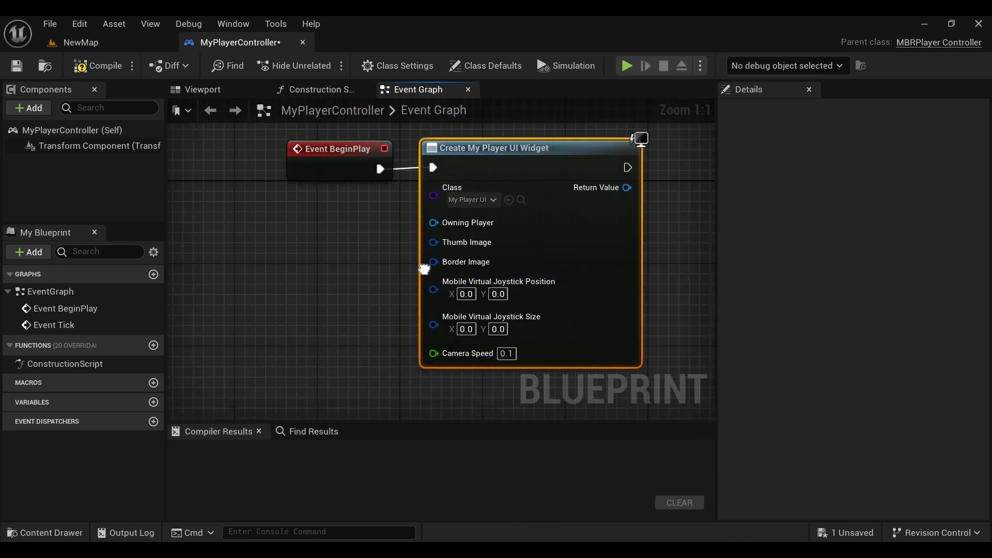
pyautogui.moveTo(434, 223); pyautogui.dragTo(359, 258)
pyautogui.write('self')
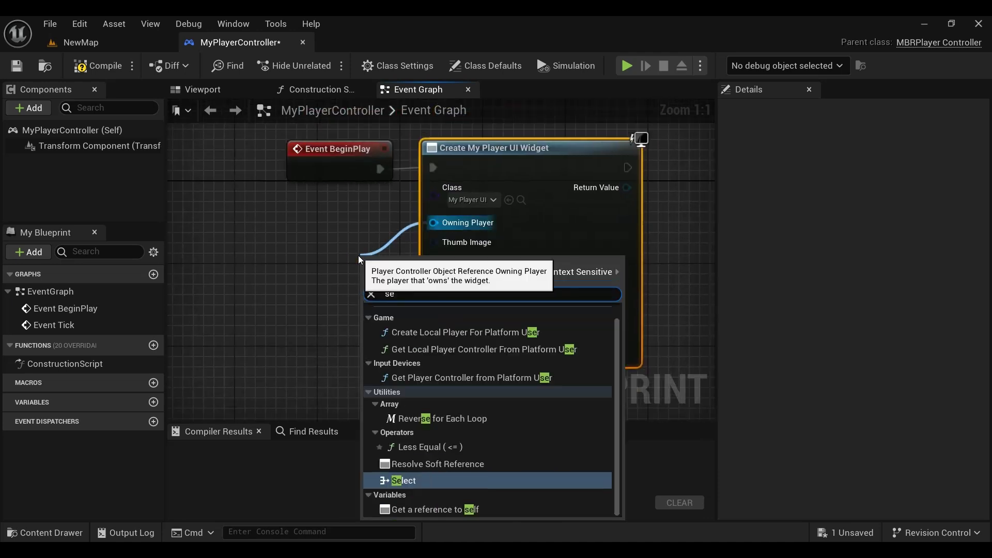
pyautogui.click(398, 347)
pyautogui.moveTo(387, 266); pyautogui.dragTo(342, 245)
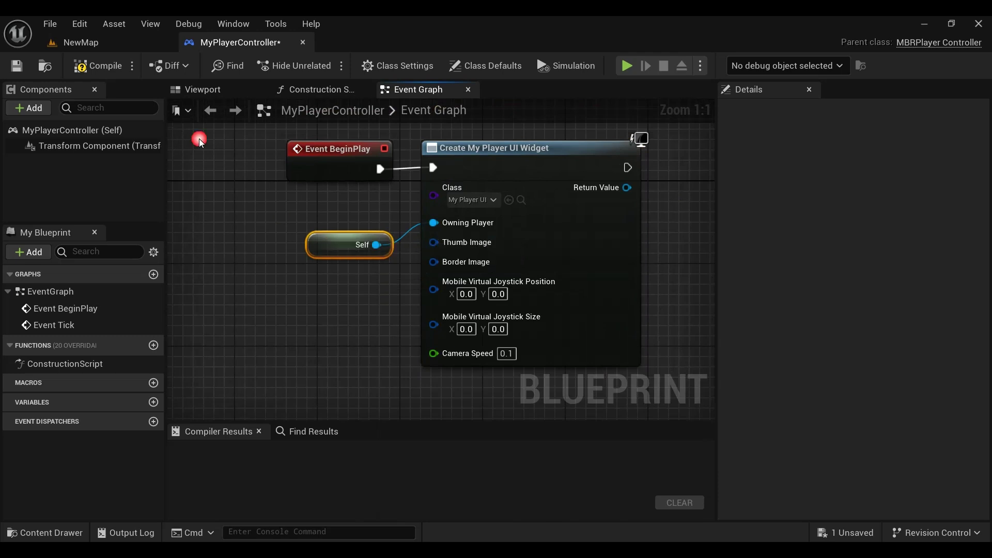
# - Compile, promote the widget's Return Value to the MyPlayerUI variable, and space out the nodes
pyautogui.click(98, 66)
pyautogui.moveTo(373, 216); pyautogui.dragTo(255, 220, button='right')
pyautogui.moveTo(509, 191); pyautogui.dragTo(565, 173)
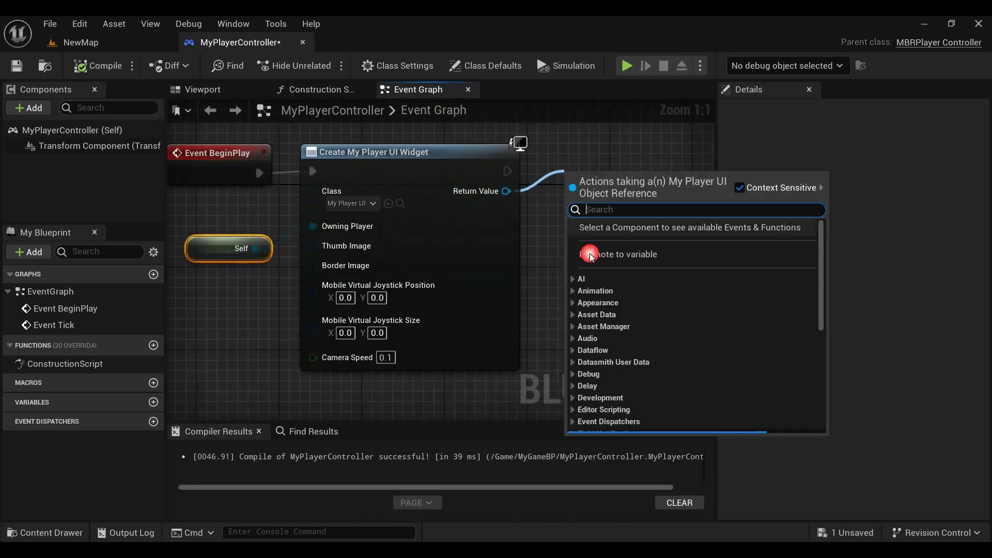
pyautogui.click(618, 252)
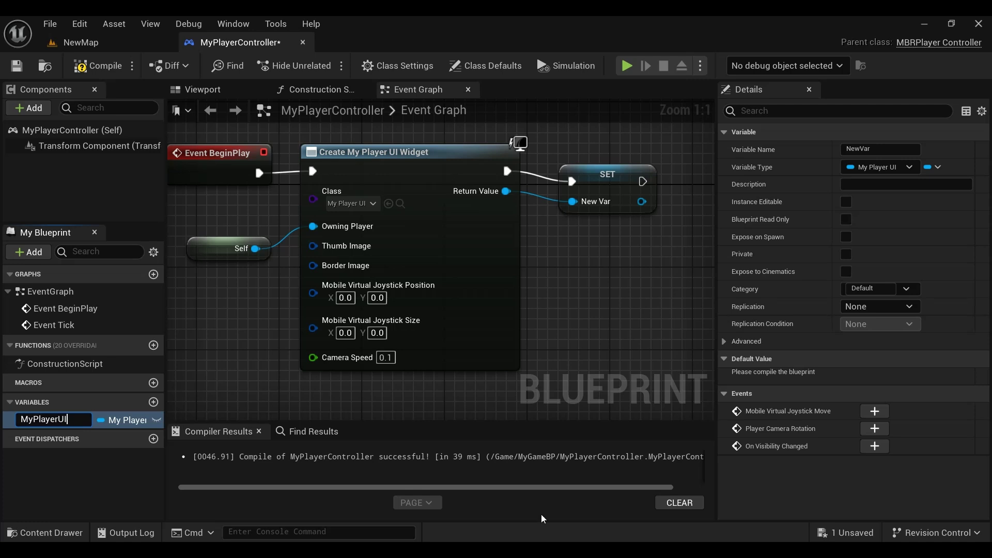
pyautogui.moveTo(253, 186); pyautogui.dragTo(432, 190, button='right')
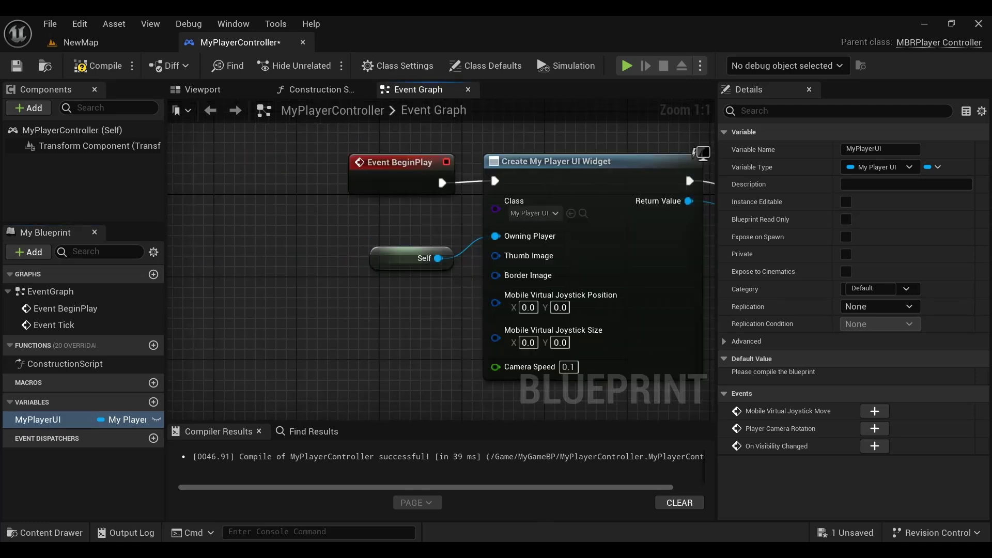
pyautogui.moveTo(432, 190); pyautogui.dragTo(271, 190)
pyautogui.moveTo(256, 242); pyautogui.dragTo(299, 240, button='right')
# - Add an Is Local Controller node beneath Event BeginPlay
pyautogui.rightClick(299, 240)
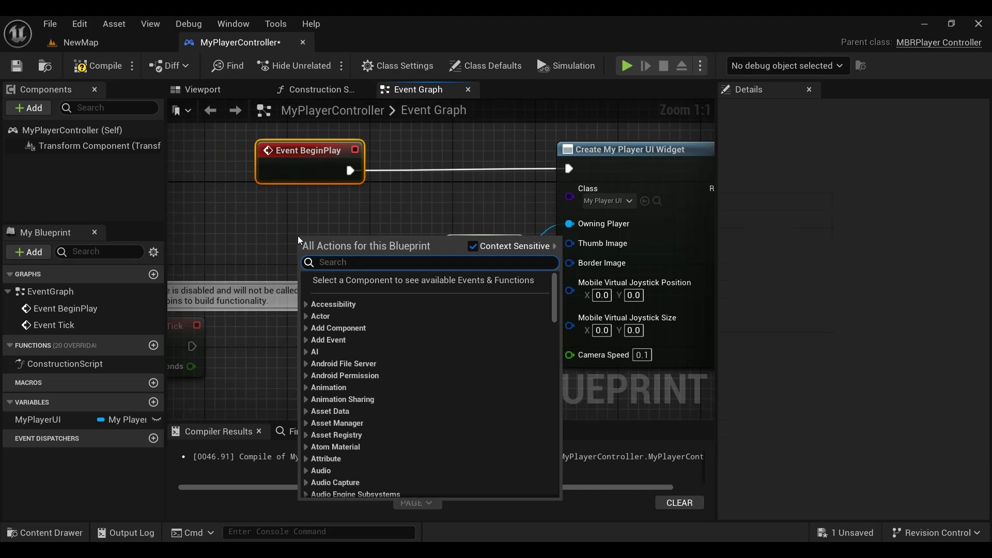
pyautogui.write('IS LOCA')
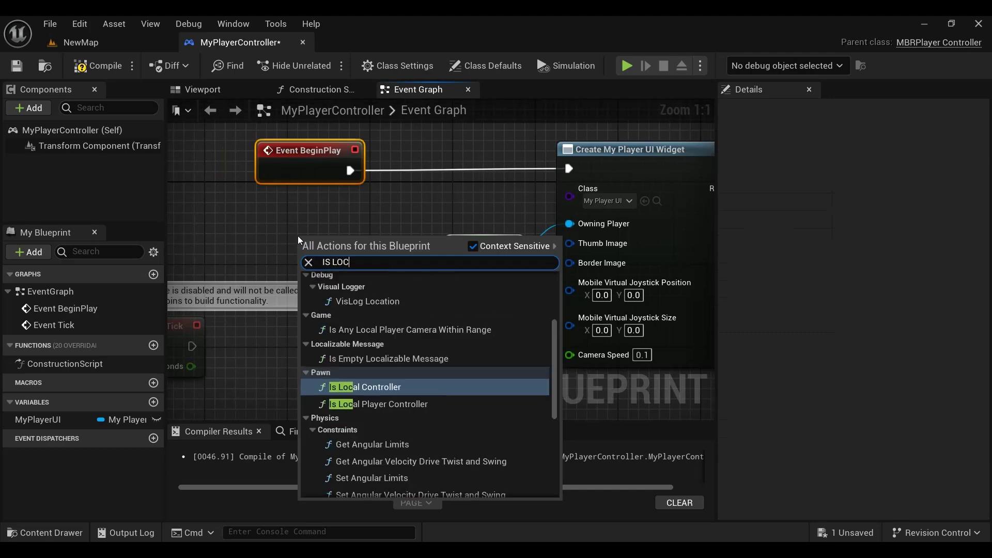
pyautogui.click(397, 318)
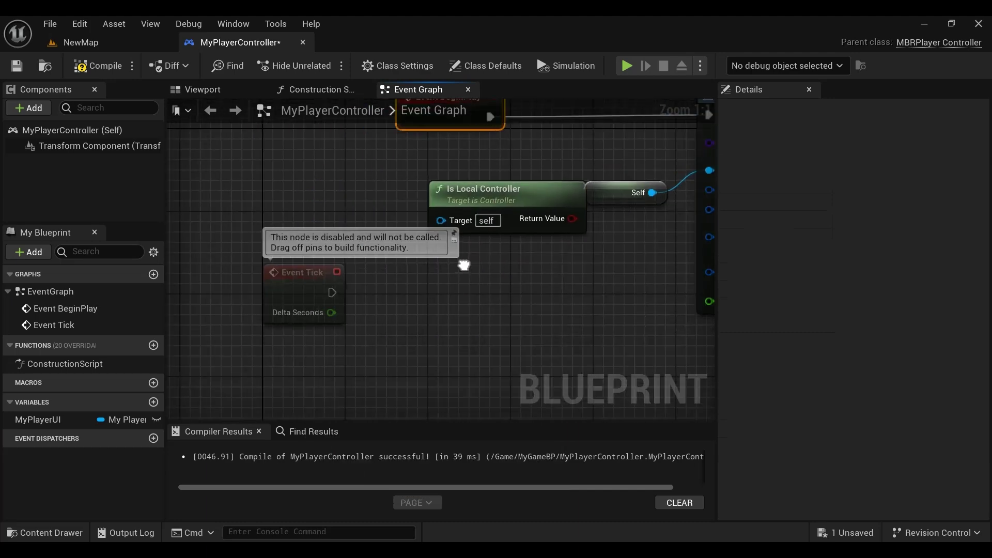
pyautogui.moveTo(238, 343); pyautogui.dragTo(406, 283, button='right')
pyautogui.moveTo(406, 283); pyautogui.dragTo(321, 283)
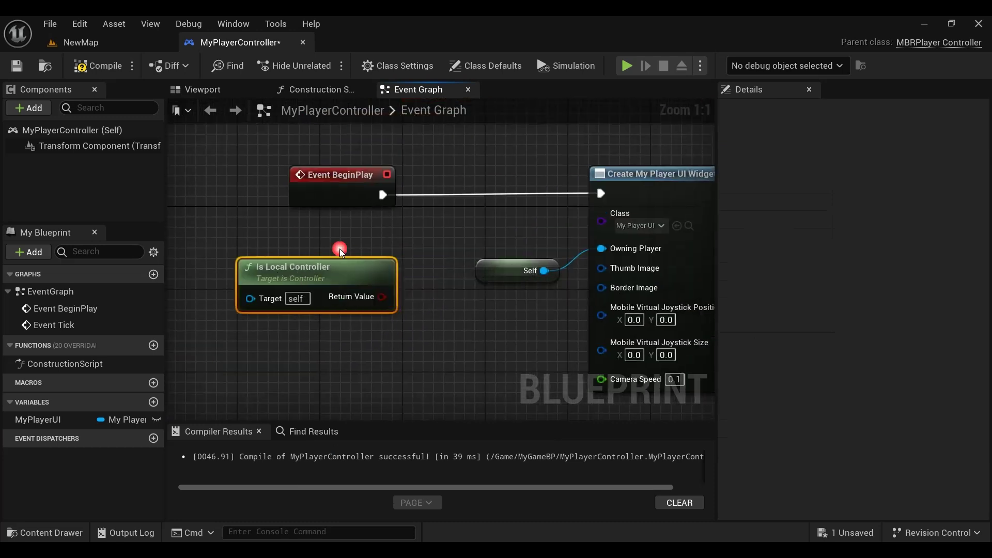
# - Insert a Branch after BeginPlay, with Is Local Controller as Condition and True leading to Create Widget
pyautogui.click(439, 175)
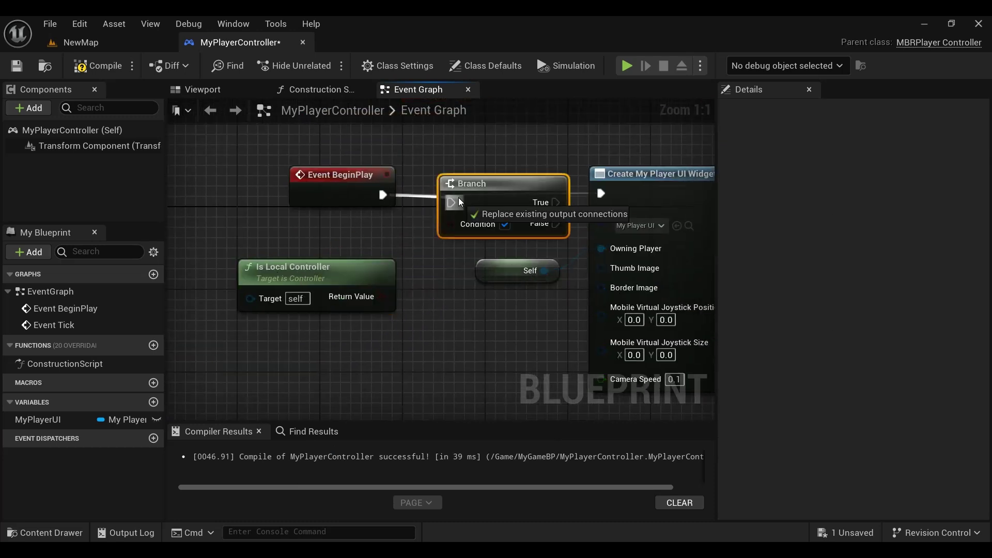
pyautogui.moveTo(445, 214); pyautogui.dragTo(382, 296)
pyautogui.click(372, 273)
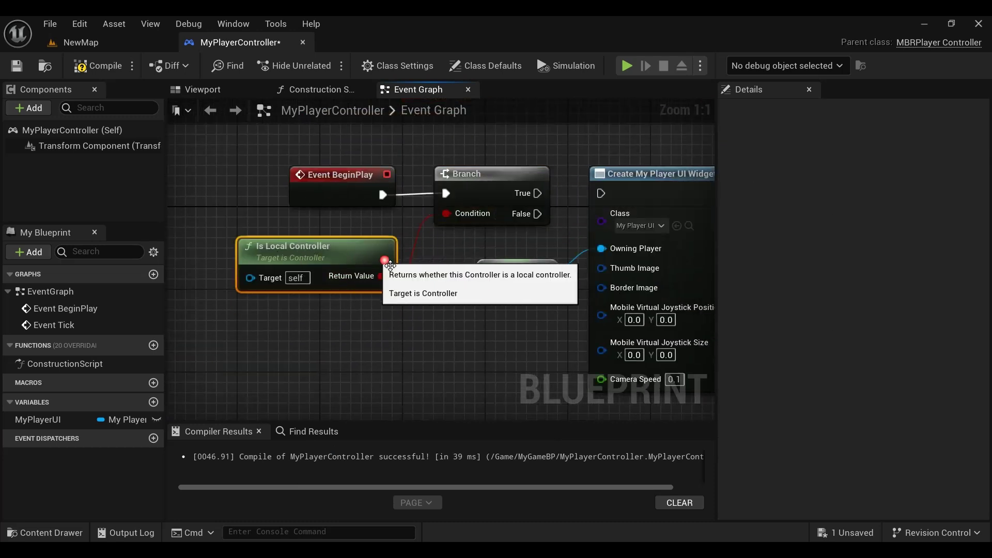
pyautogui.moveTo(550, 199); pyautogui.dragTo(438, 199, button='right')
pyautogui.scroll(-1, 437, 192)
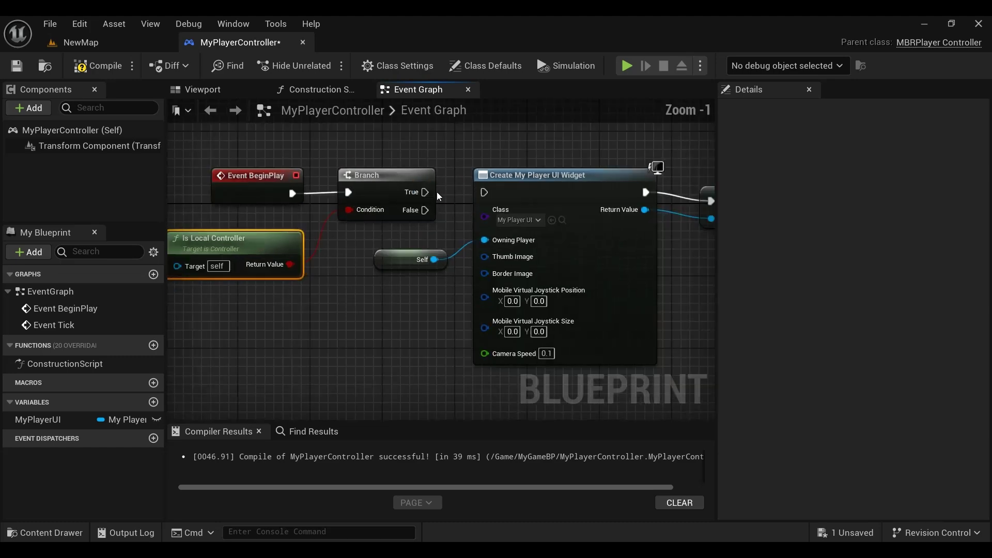
pyautogui.scroll(-1, 436, 191)
pyautogui.click(426, 195)
pyautogui.moveTo(427, 194); pyautogui.dragTo(476, 189)
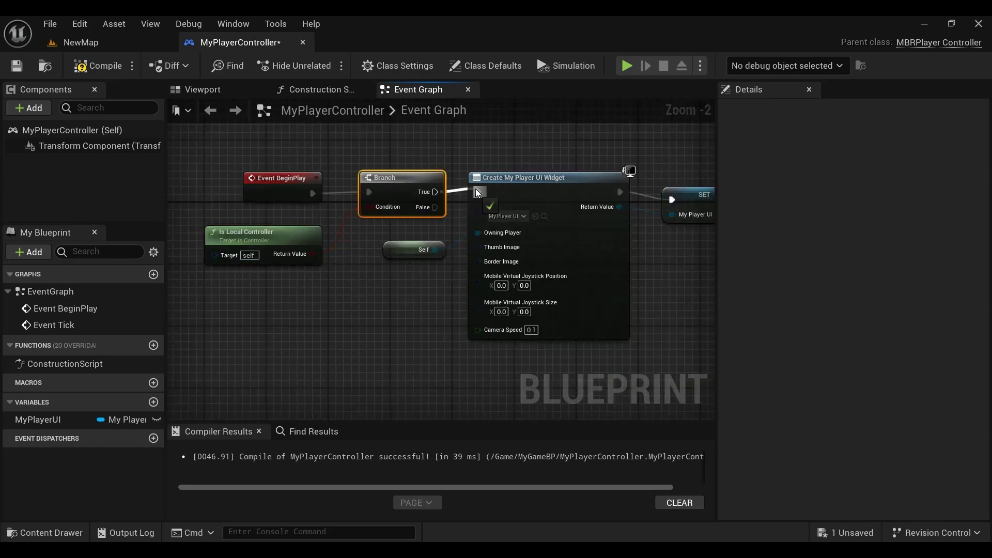
# - Select the Branch, Create Widget and SET nodes and pull a new wire from SET's output
pyautogui.scroll(-2, 401, 179)
pyautogui.moveTo(300, 159); pyautogui.dragTo(588, 197)
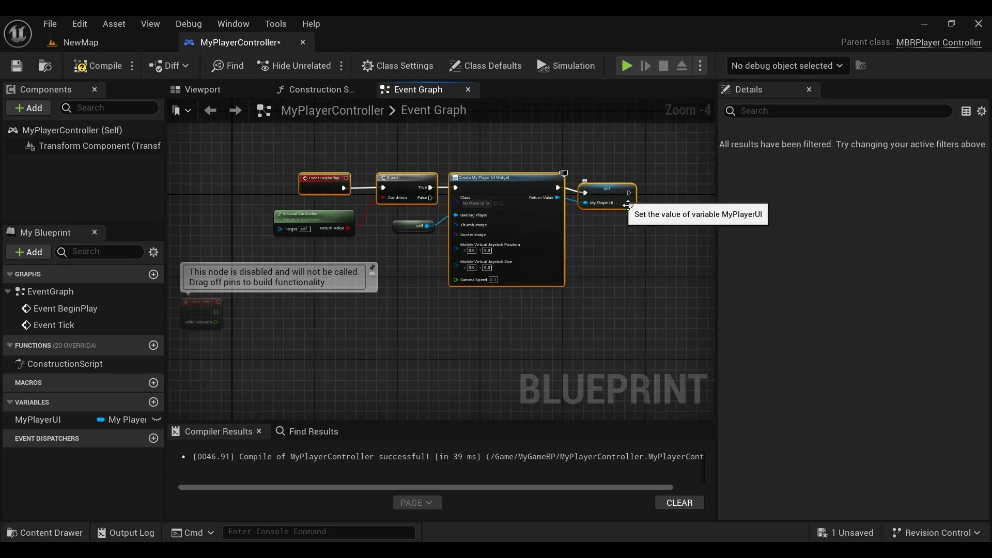
pyautogui.scroll(1, 628, 234)
pyautogui.moveTo(627, 234); pyautogui.dragTo(471, 217, button='right')
pyautogui.scroll(2, 471, 218)
pyautogui.scroll(2, 454, 272)
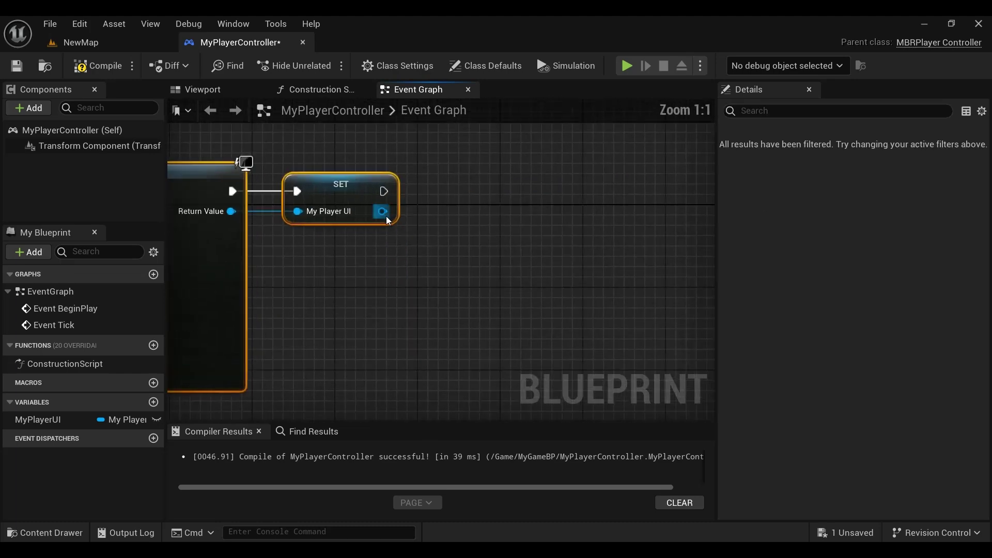
pyautogui.moveTo(382, 212); pyautogui.dragTo(461, 209)
# - Add an Add to Viewport node after SET and route its Target wire through a reroute knot below
pyautogui.write('ADD ')
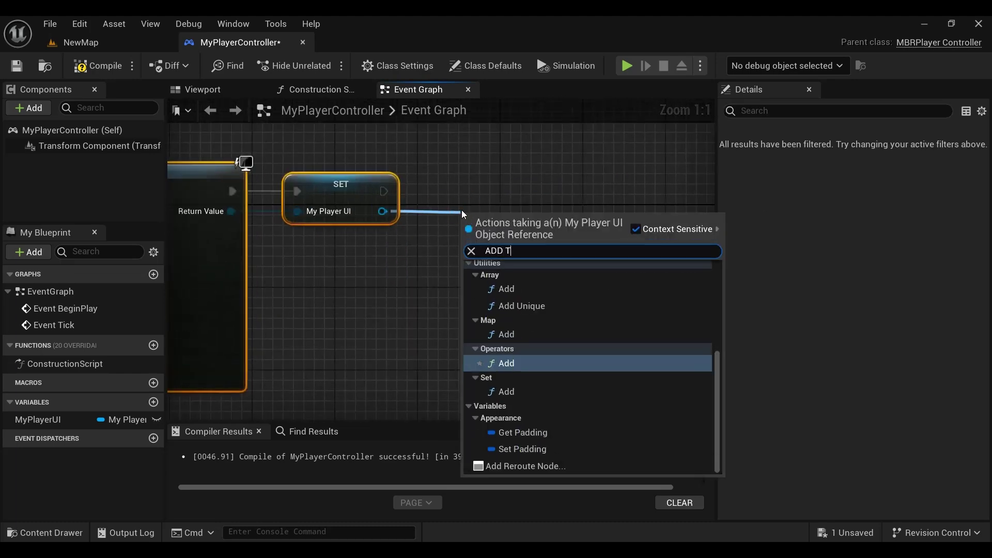
pyautogui.write('TO')
pyautogui.click(536, 307)
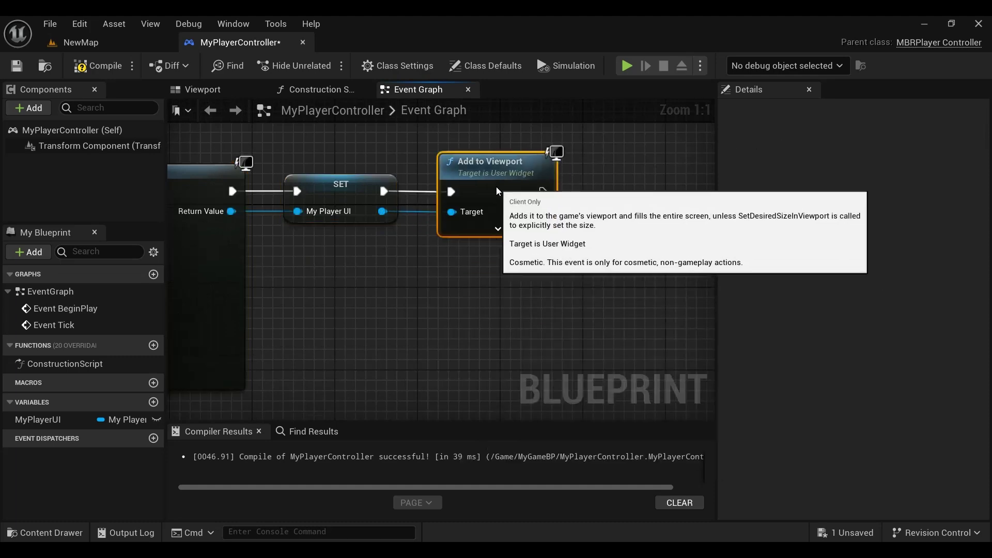
pyautogui.moveTo(501, 192); pyautogui.dragTo(599, 169, button='right')
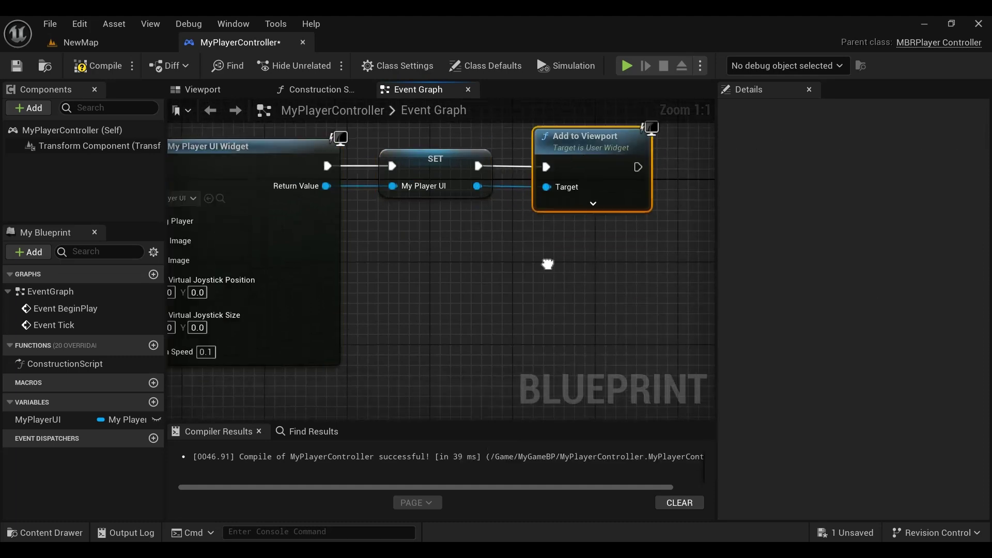
pyautogui.scroll(-2, 541, 273)
pyautogui.moveTo(541, 274); pyautogui.dragTo(606, 249, button='right')
pyautogui.scroll(-1, 513, 341)
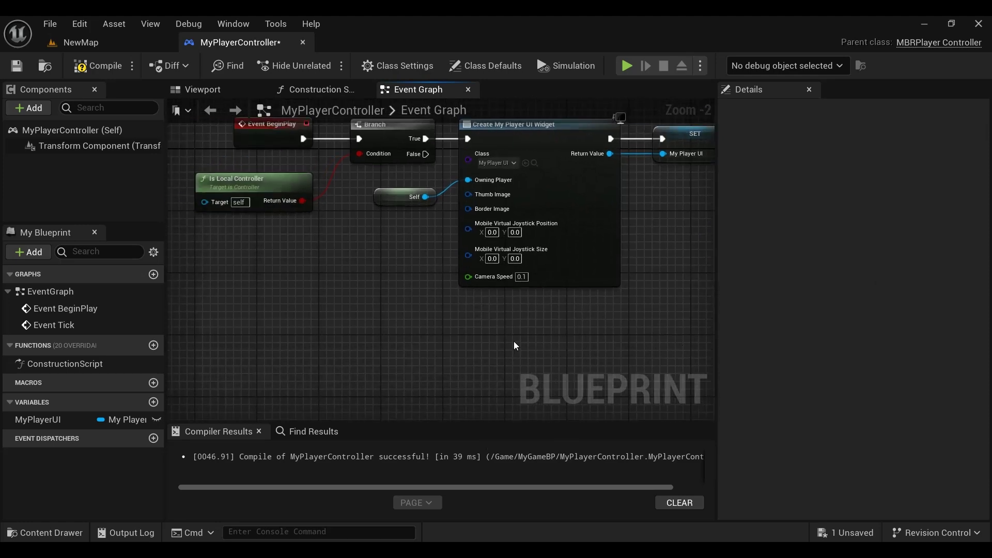
pyautogui.moveTo(464, 333)
pyautogui.mouseDown(button='right')
pyautogui.moveTo(480, 350)
pyautogui.moveTo(417, 293)
pyautogui.mouseUp(button='right')
pyautogui.scroll(2, 418, 292)
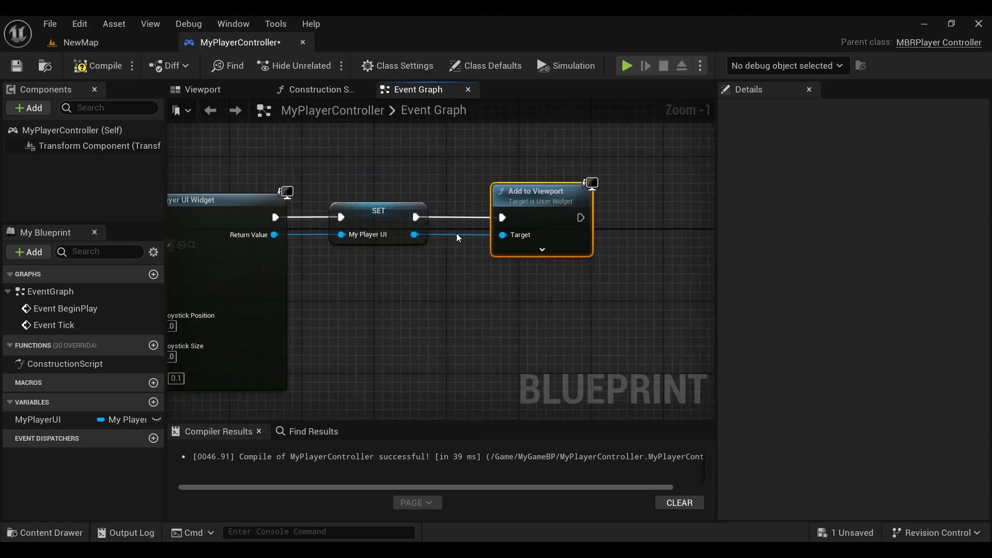
pyautogui.doubleClick(454, 233)
pyautogui.moveTo(450, 234)
pyautogui.mouseDown()
pyautogui.moveTo(452, 265)
pyautogui.moveTo(481, 284)
pyautogui.mouseUp()
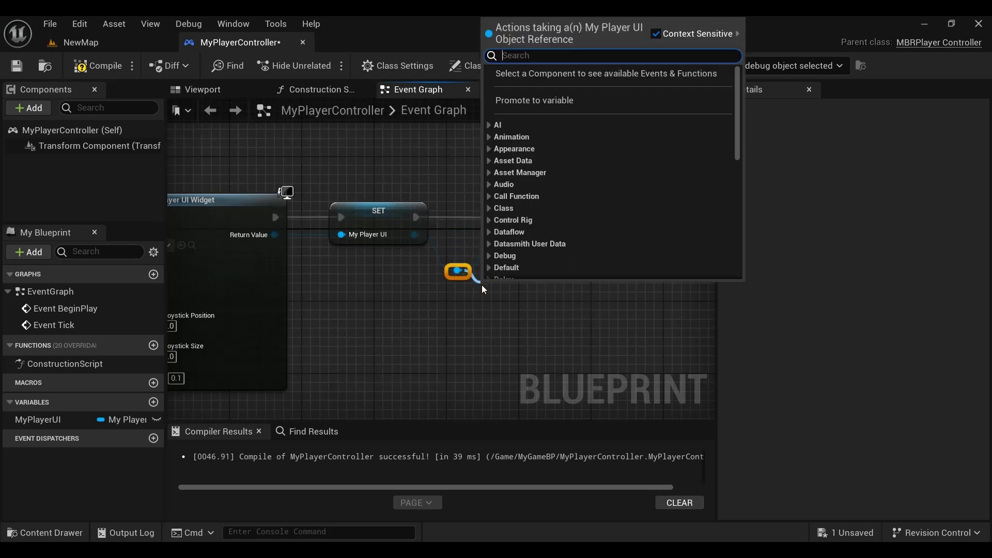
# - Add a Bind Event to Mobile Virtual Joystick Move after Add to Viewport, bound to a new custom event
pyautogui.write('BIND')
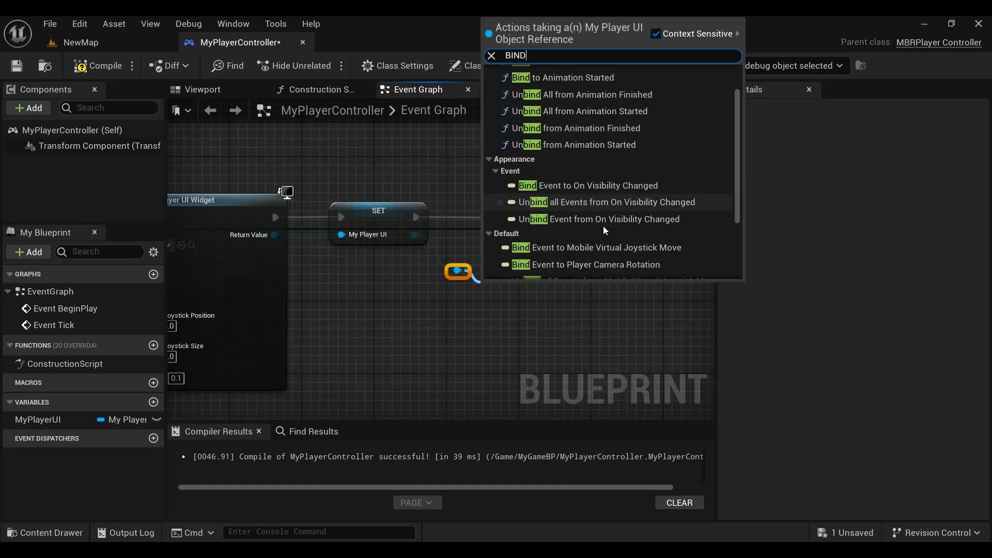
pyautogui.scroll(-3, 603, 225)
pyautogui.click(640, 165)
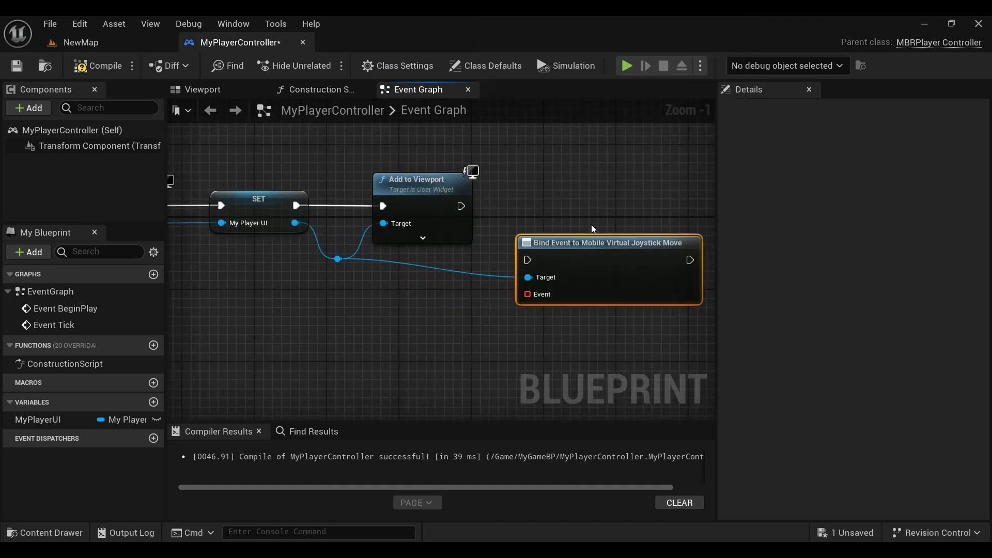
pyautogui.moveTo(575, 244); pyautogui.dragTo(576, 190)
pyautogui.moveTo(461, 206); pyautogui.dragTo(527, 205)
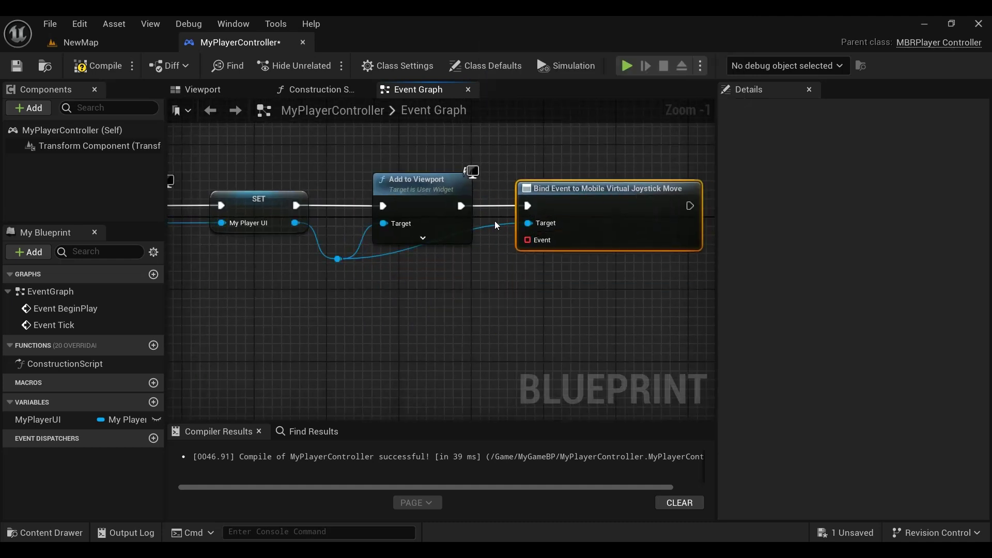
pyautogui.doubleClick(494, 224)
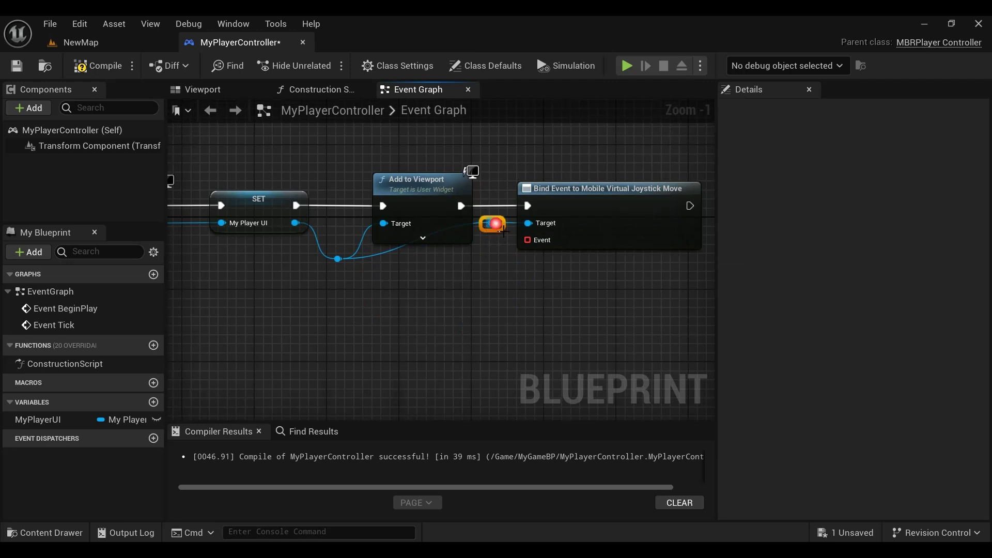
pyautogui.moveTo(503, 229); pyautogui.dragTo(493, 240)
pyautogui.moveTo(532, 275); pyautogui.dragTo(431, 244, button='right')
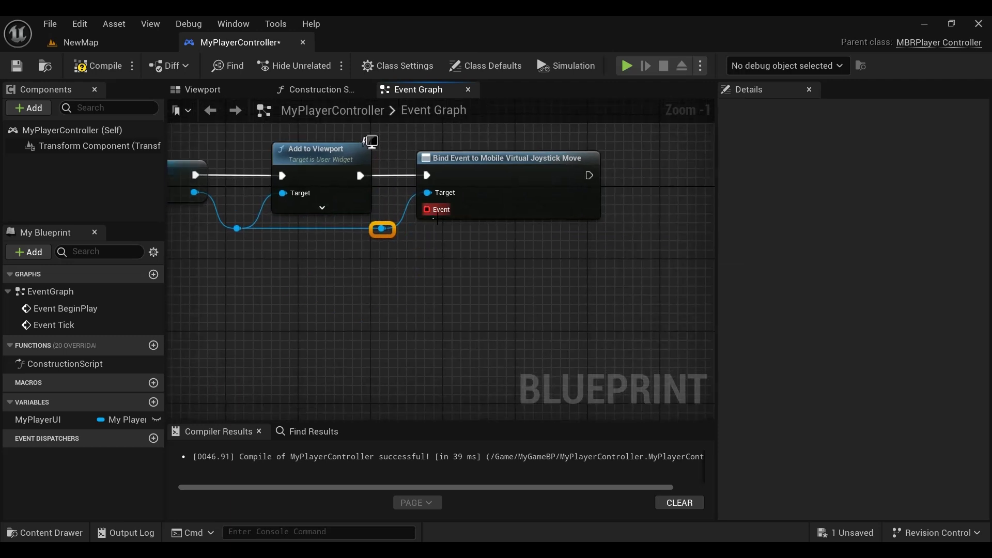
pyautogui.moveTo(427, 209)
pyautogui.mouseDown()
pyautogui.moveTo(416, 247)
pyautogui.moveTo(353, 285)
pyautogui.mouseUp()
pyautogui.click(421, 323)
pyautogui.click(454, 336)
# - Chain a Bind Event to Player Camera Rotation after it, bound to custom event CustomEvent_0
pyautogui.moveTo(381, 228); pyautogui.dragTo(451, 262)
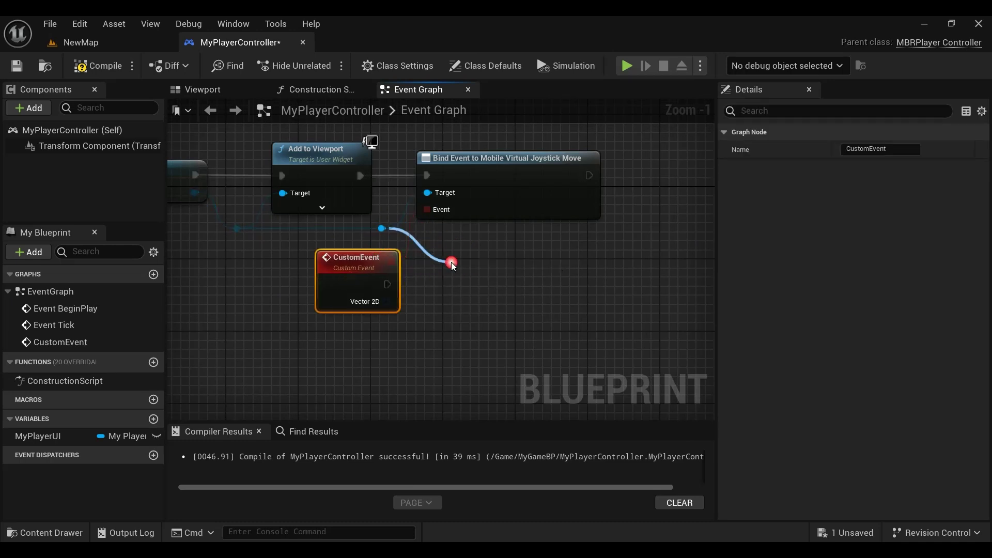
pyautogui.write('BIND')
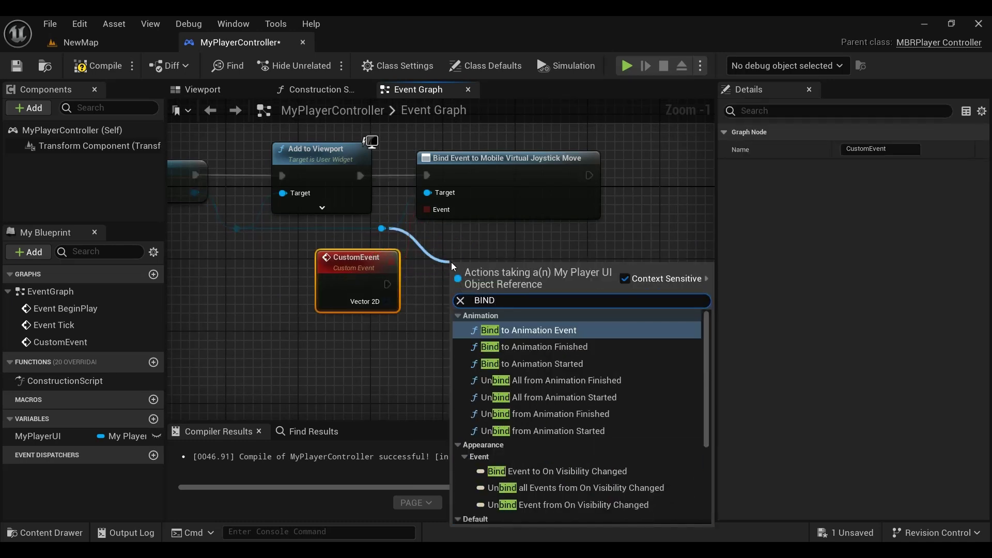
pyautogui.scroll(-3, 568, 411)
pyautogui.scroll(-2, 606, 427)
pyautogui.click(555, 408)
pyautogui.moveTo(554, 392); pyautogui.dragTo(439, 407, button='right')
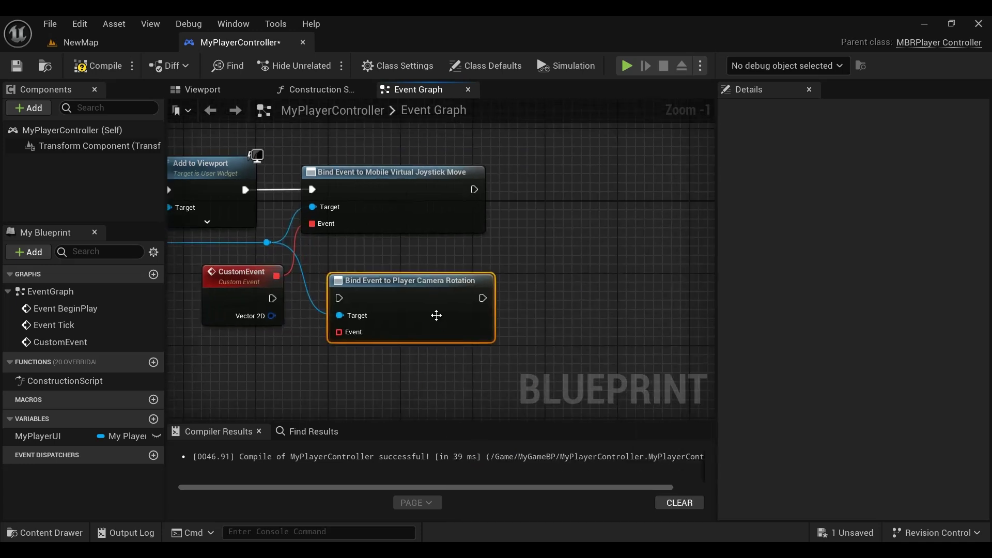
pyautogui.moveTo(423, 316); pyautogui.dragTo(612, 211)
pyautogui.moveTo(474, 189)
pyautogui.mouseDown()
pyautogui.moveTo(529, 190)
pyautogui.moveTo(479, 253)
pyautogui.mouseUp()
pyautogui.doubleClick(503, 199)
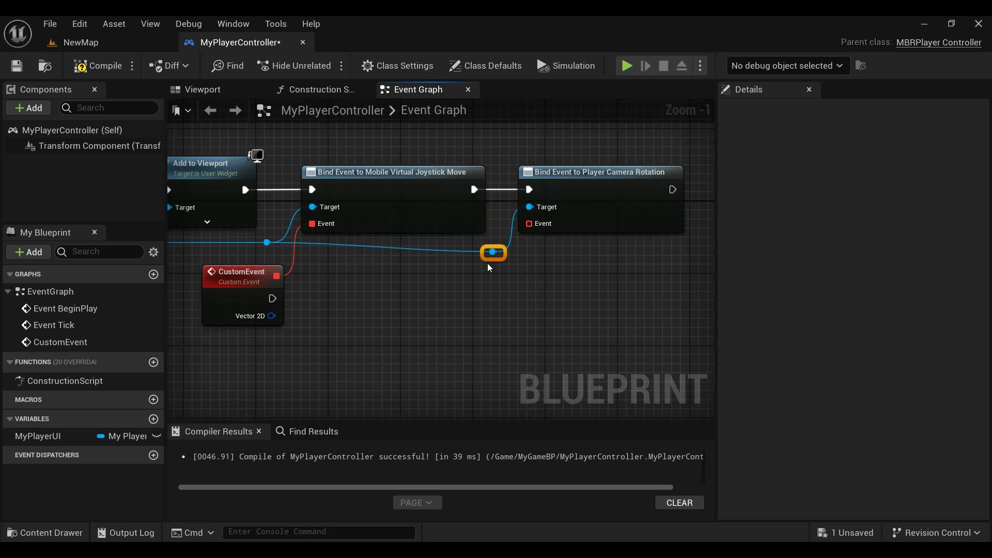
pyautogui.moveTo(534, 233); pyautogui.dragTo(483, 277)
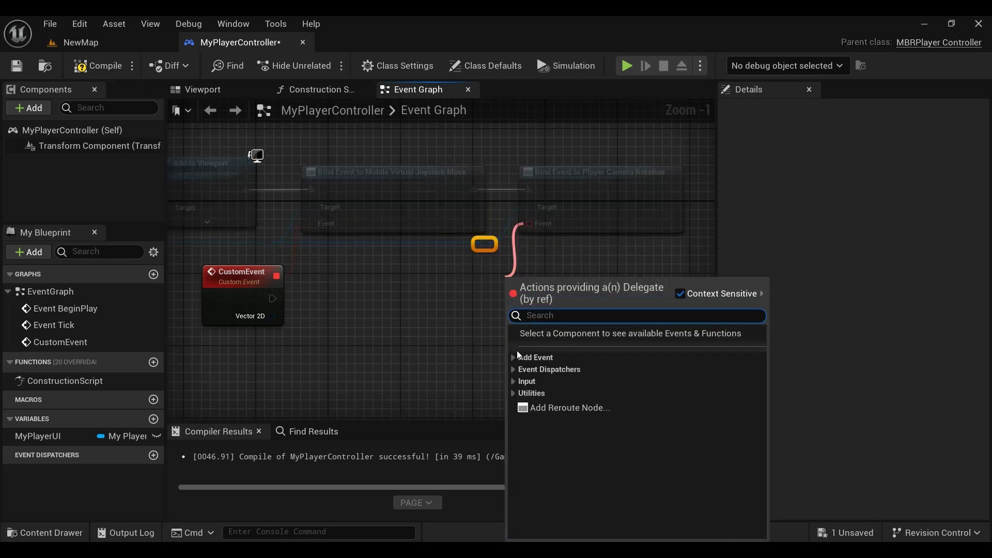
pyautogui.click(541, 372)
pyautogui.moveTo(537, 305); pyautogui.dragTo(476, 305)
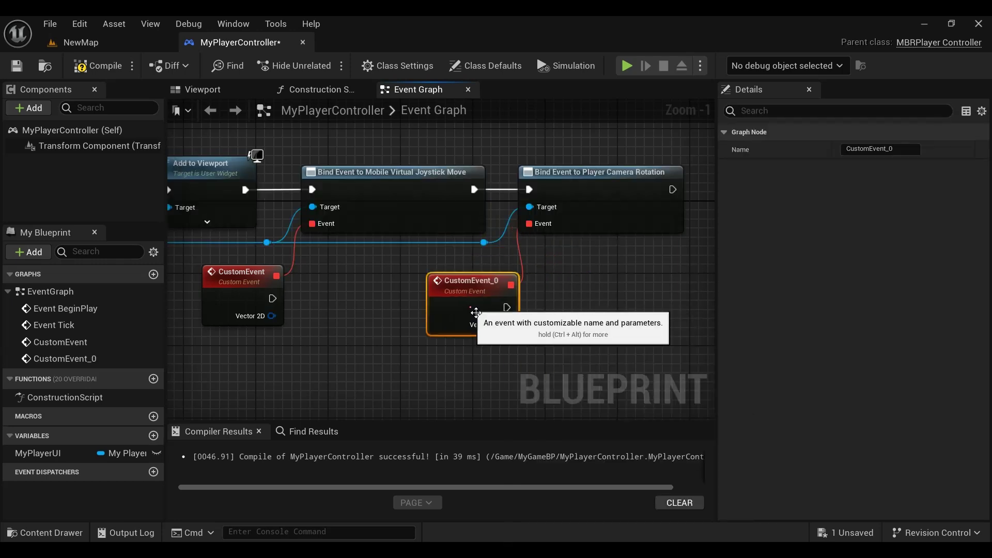
# - Compile MyPlayerController and look over the start of the BeginPlay chain
pyautogui.moveTo(223, 276); pyautogui.dragTo(285, 241, button='right')
pyautogui.click(100, 67)
pyautogui.moveTo(391, 336); pyautogui.dragTo(458, 314, button='right')
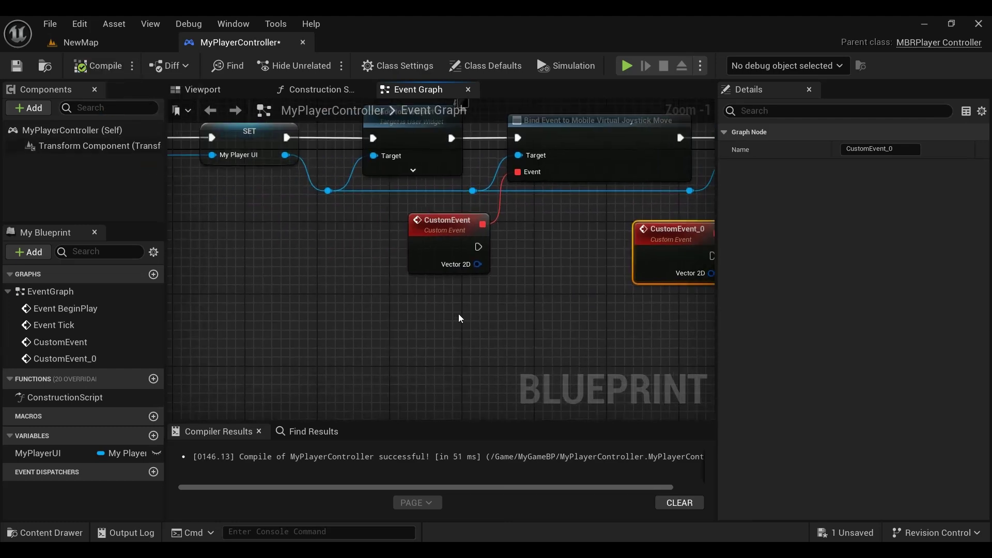
pyautogui.scroll(-2, 457, 314)
pyautogui.moveTo(344, 315); pyautogui.dragTo(598, 332, button='right')
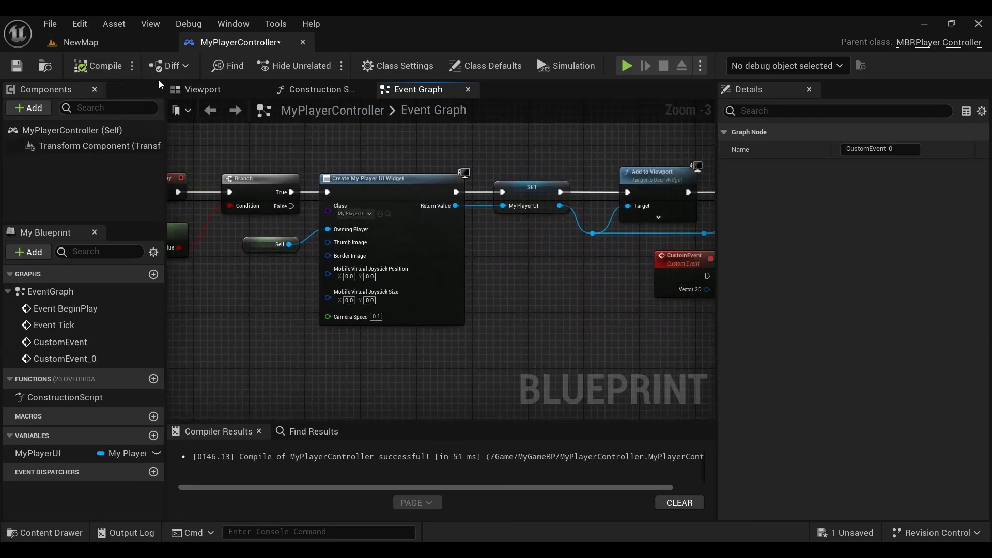
pyautogui.click(80, 42)
# - Create a folder named Interface in MyGameBP and open it
pyautogui.rightClick(454, 307)
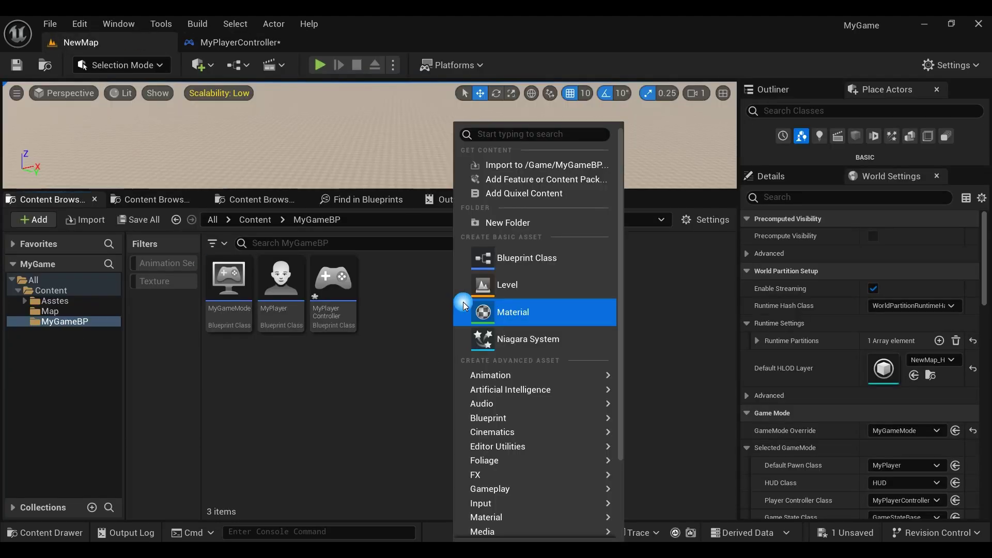
pyautogui.click(516, 223)
pyautogui.write('Interface')
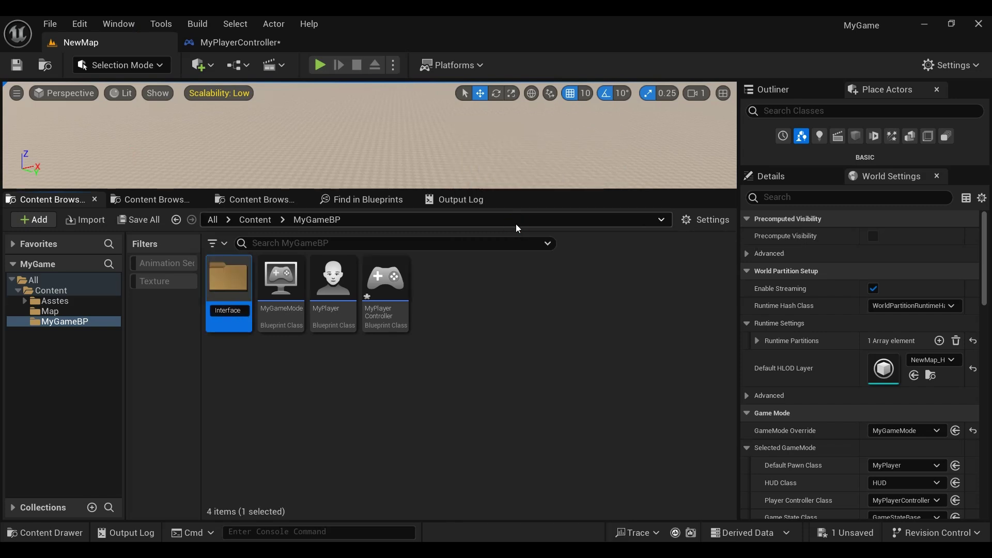
pyautogui.press('Return')
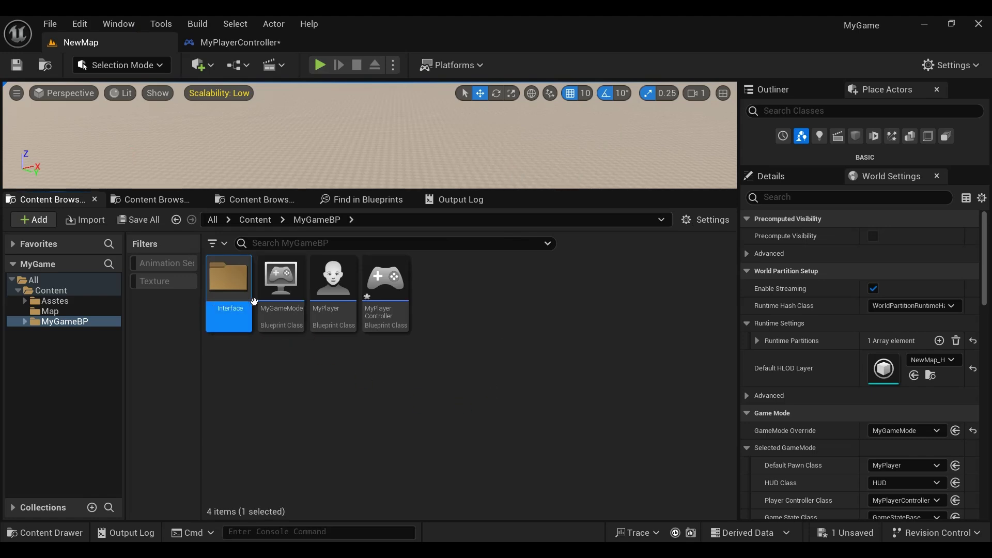
pyautogui.doubleClick(244, 292)
# - Create a Blueprint Interface asset named PlayerInterface inside the folder
pyautogui.rightClick(266, 295)
pyautogui.moveTo(308, 419)
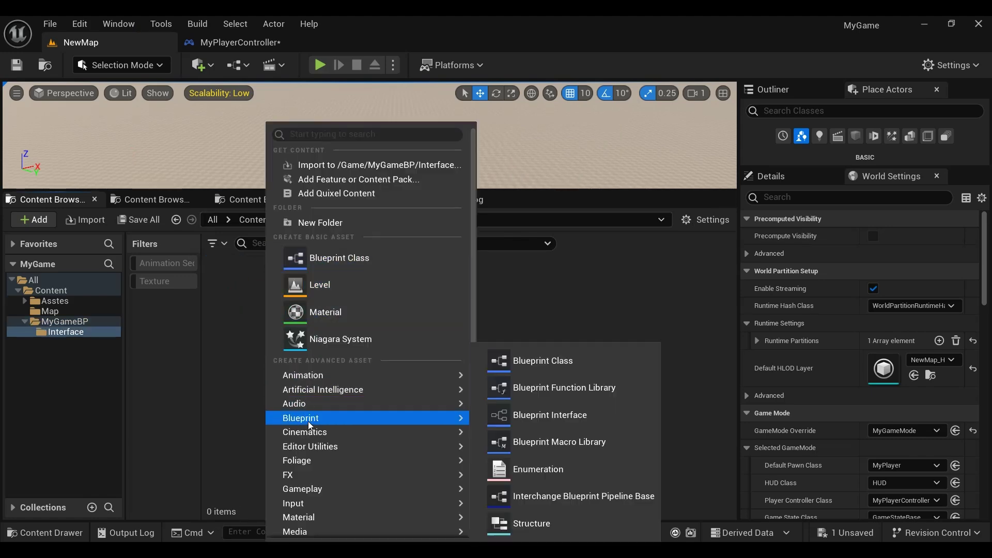
pyautogui.click(556, 416)
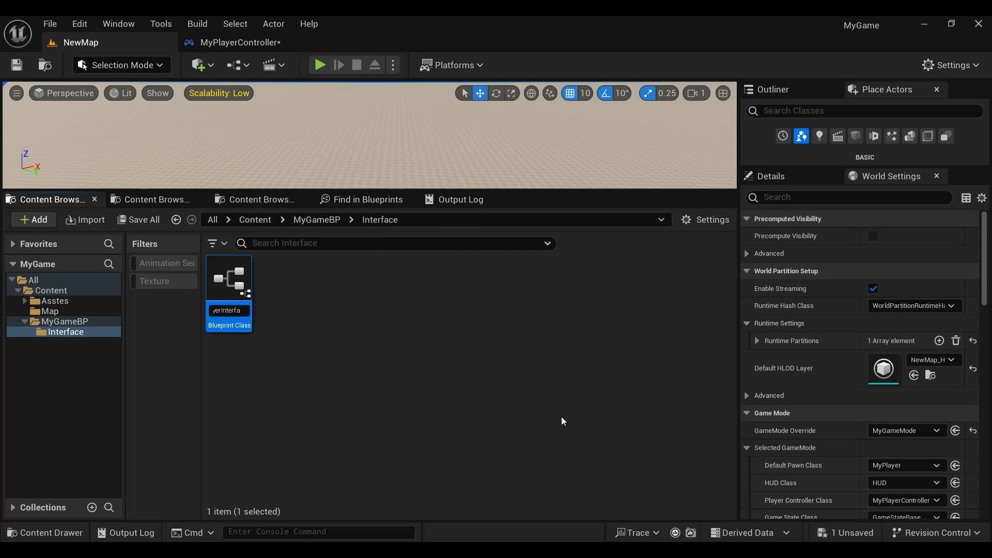
pyautogui.press('Return')
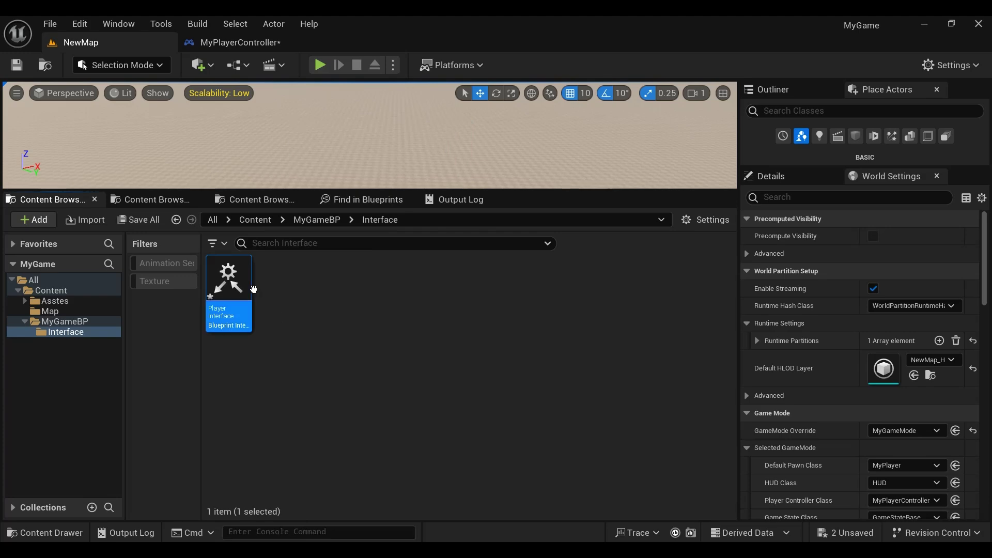
# - Open PlayerInterface and define two functions, CameraController and PlayerController
pyautogui.doubleClick(231, 281)
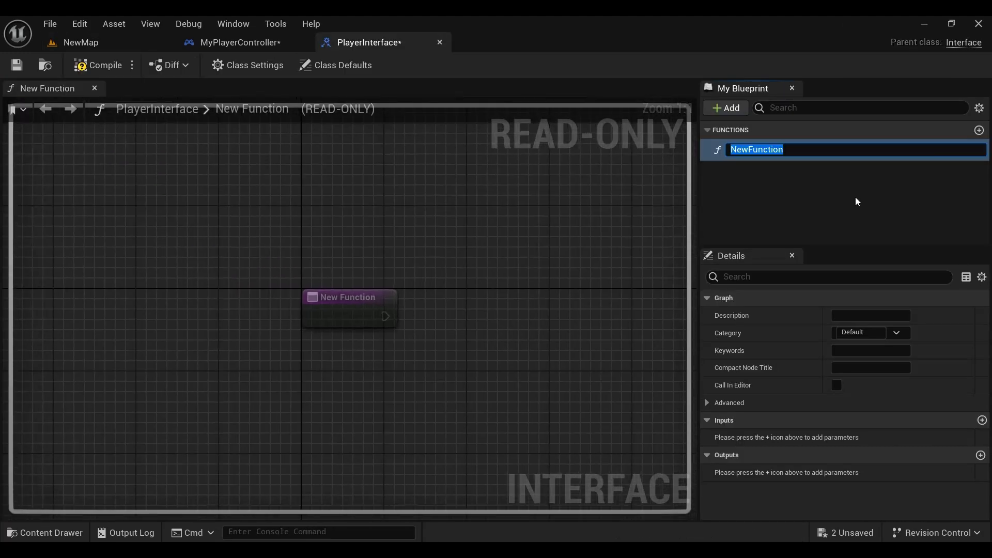
pyautogui.write('Camera')
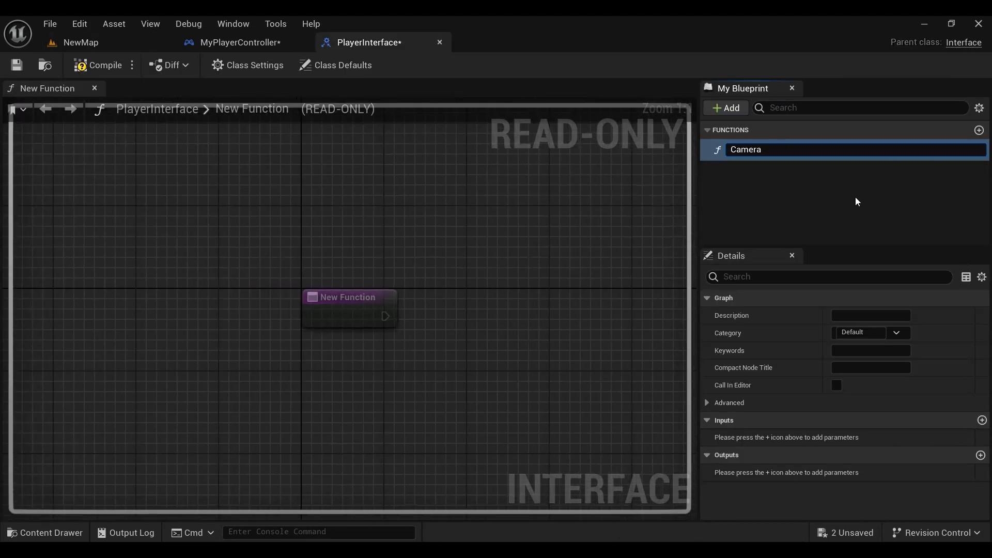
pyautogui.write('Controll')
pyautogui.write('er')
pyautogui.press('Return')
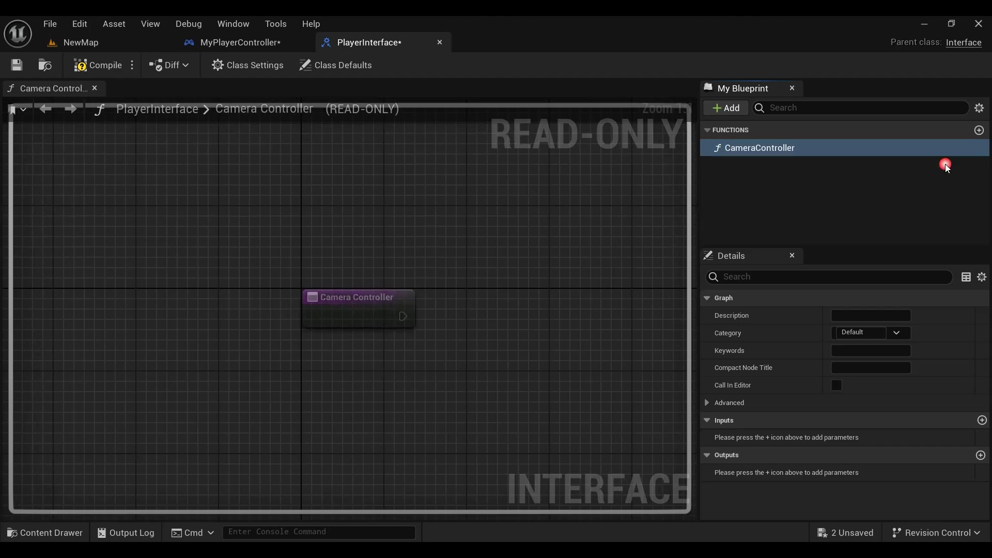
pyautogui.click(979, 130)
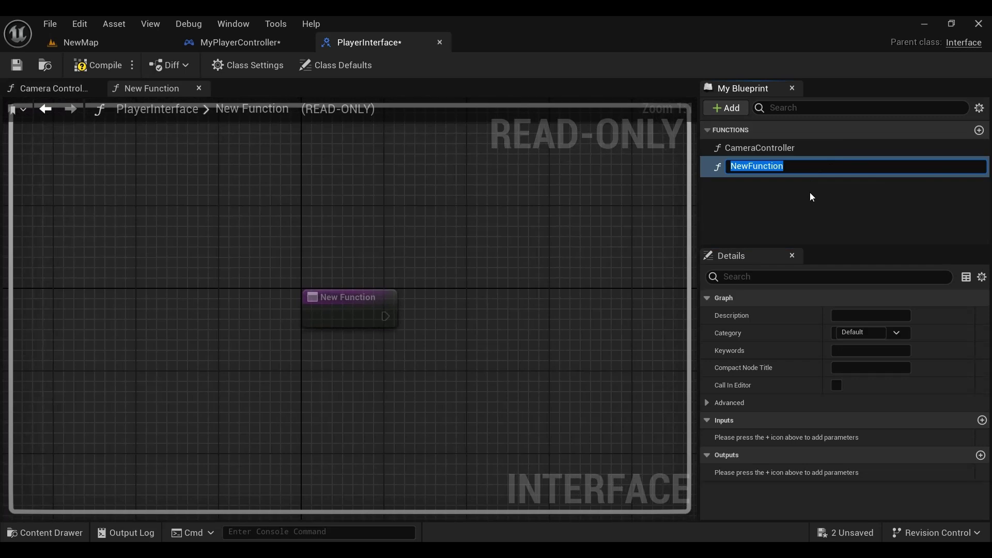
pyautogui.write('PlayerC')
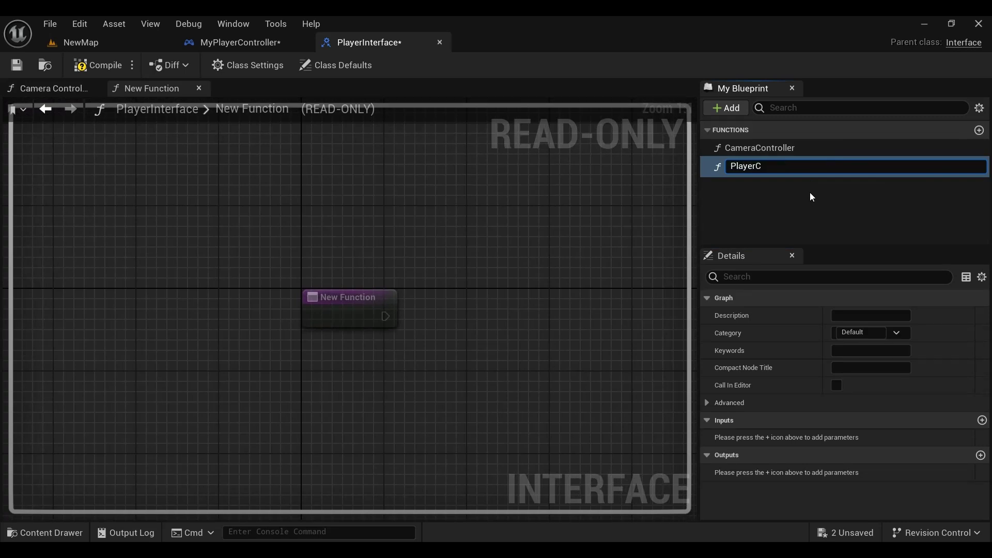
pyautogui.write('ontroller')
pyautogui.press('Return')
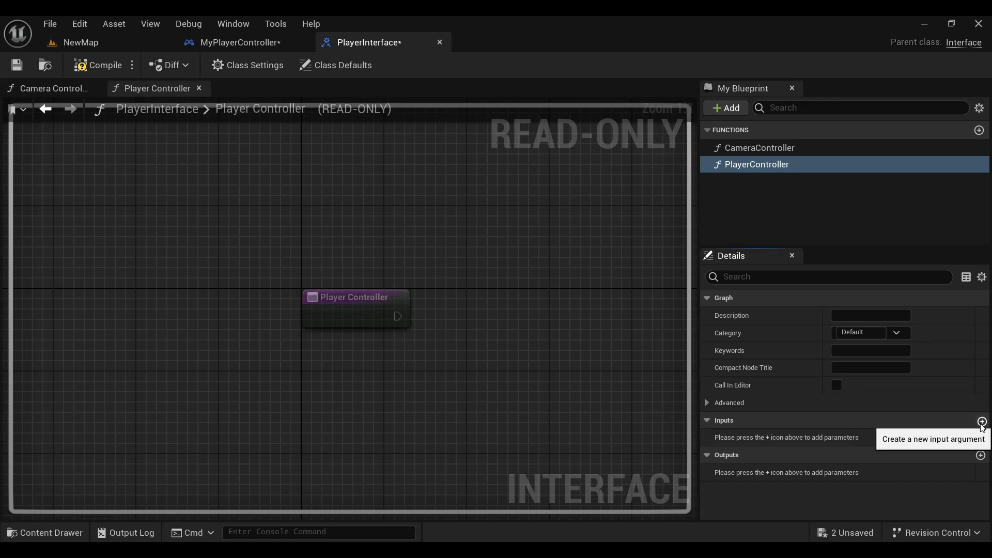
# - Give both functions a Vector 2D input, then compile and save PlayerInterface
pyautogui.click(982, 422)
pyautogui.click(874, 437)
pyautogui.write('vec')
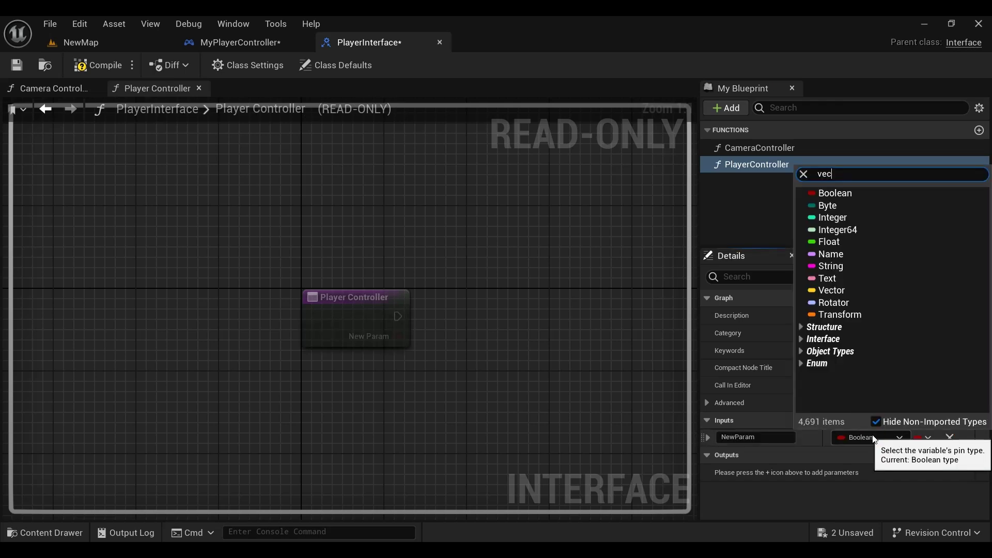
pyautogui.write('tor 2d')
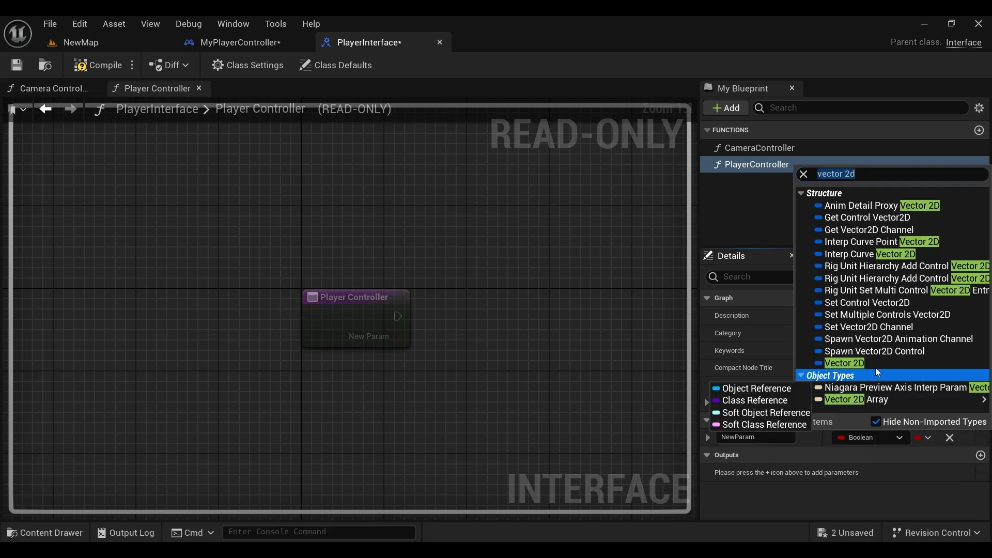
pyautogui.click(875, 368)
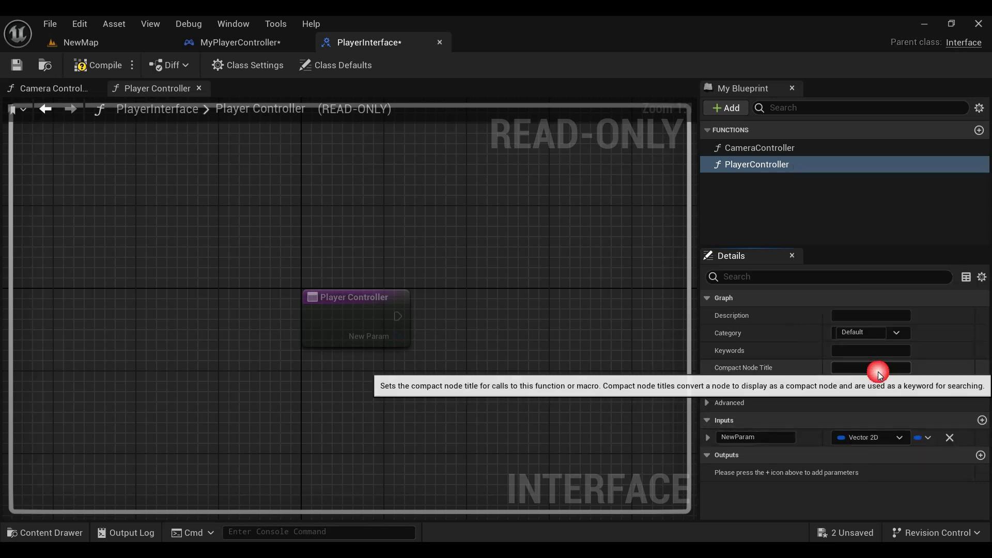
pyautogui.click(832, 149)
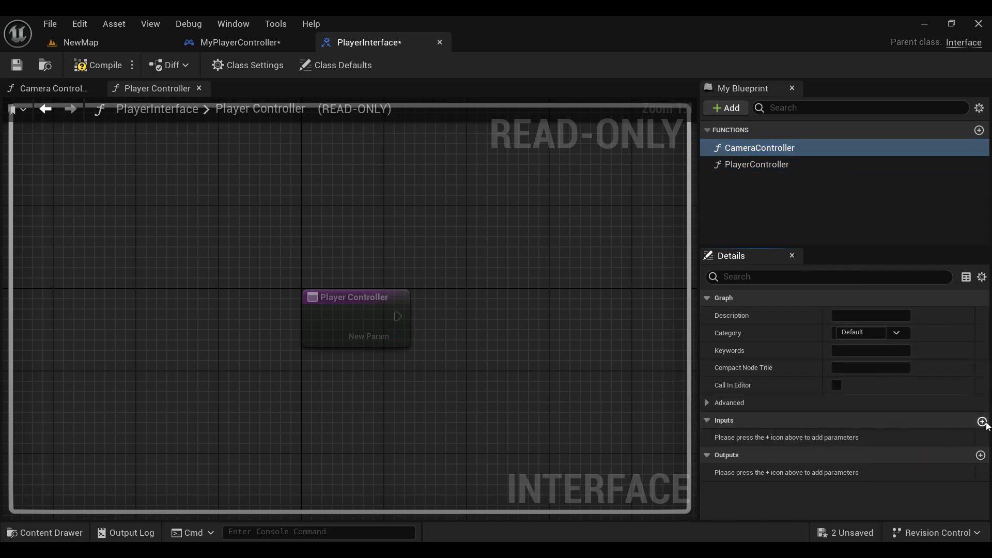
pyautogui.click(982, 420)
pyautogui.click(94, 65)
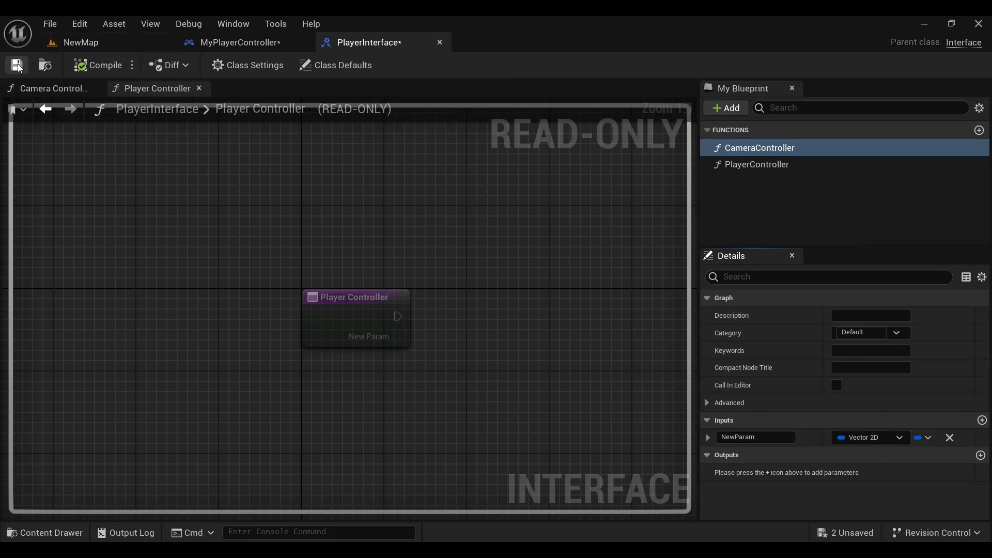
pyautogui.click(150, 155)
# - In MyPlayerController, have CustomEvent call Player Controller on Get Controlled Pawn, passing its Vector 2D
pyautogui.click(237, 42)
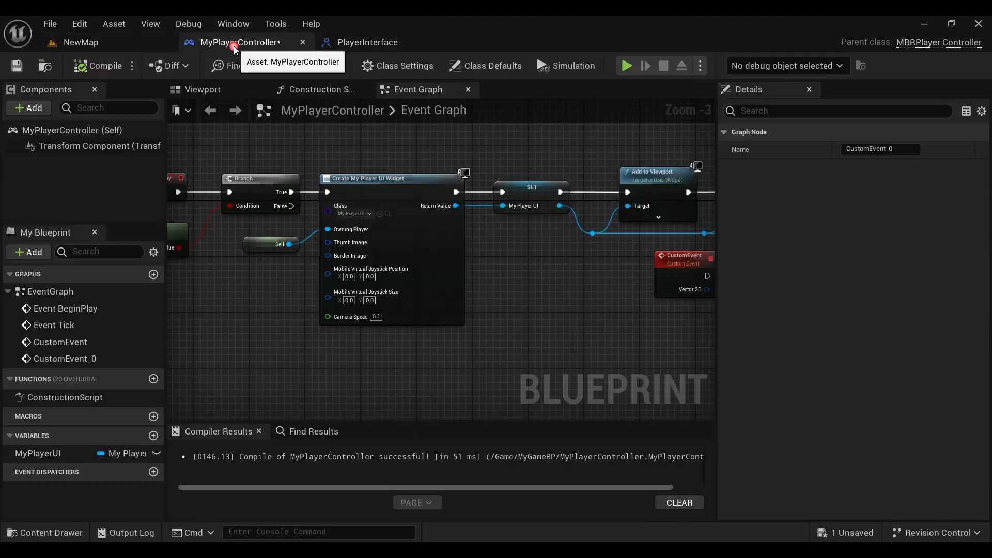
pyautogui.moveTo(469, 297); pyautogui.dragTo(214, 232, button='right')
pyautogui.scroll(2, 336, 283)
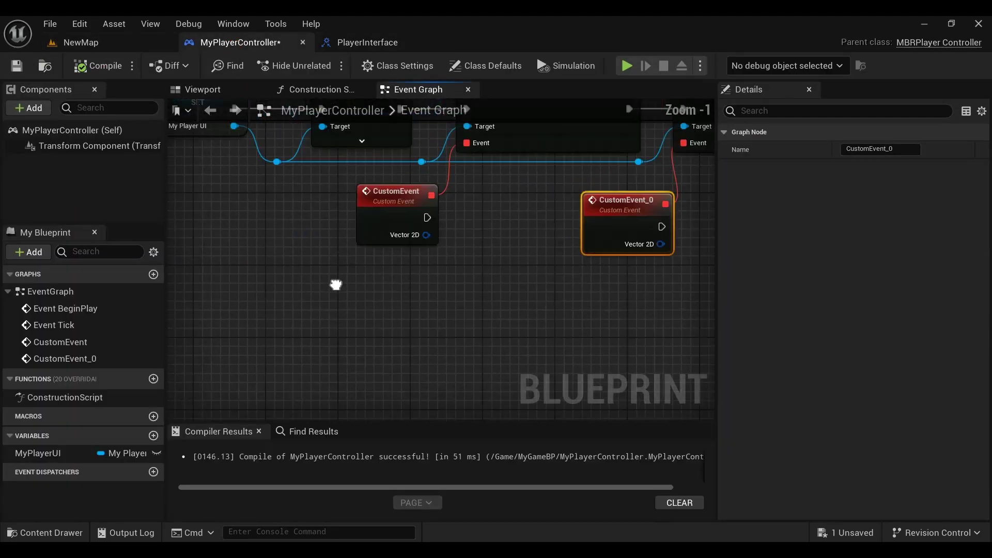
pyautogui.rightClick(336, 299)
pyautogui.write('get')
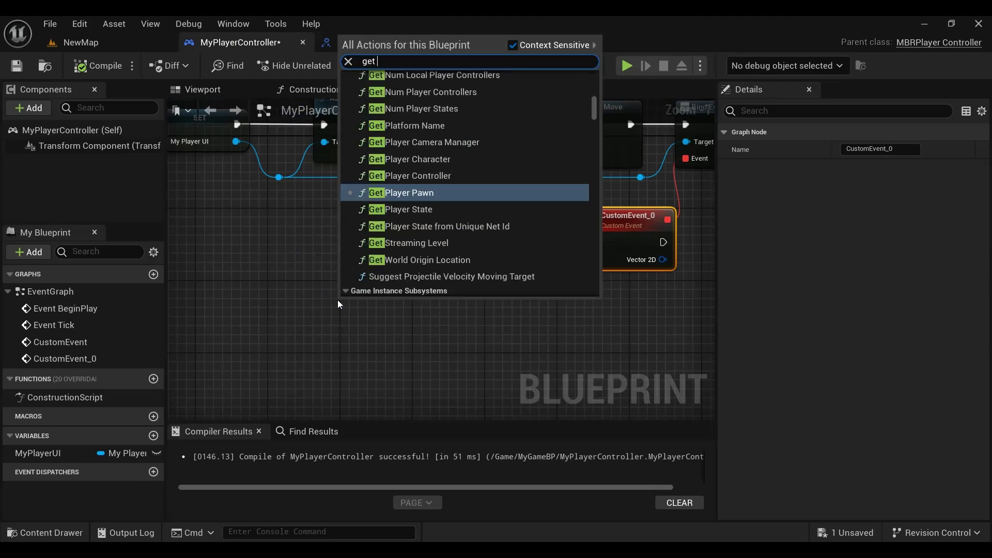
pyautogui.write(' c')
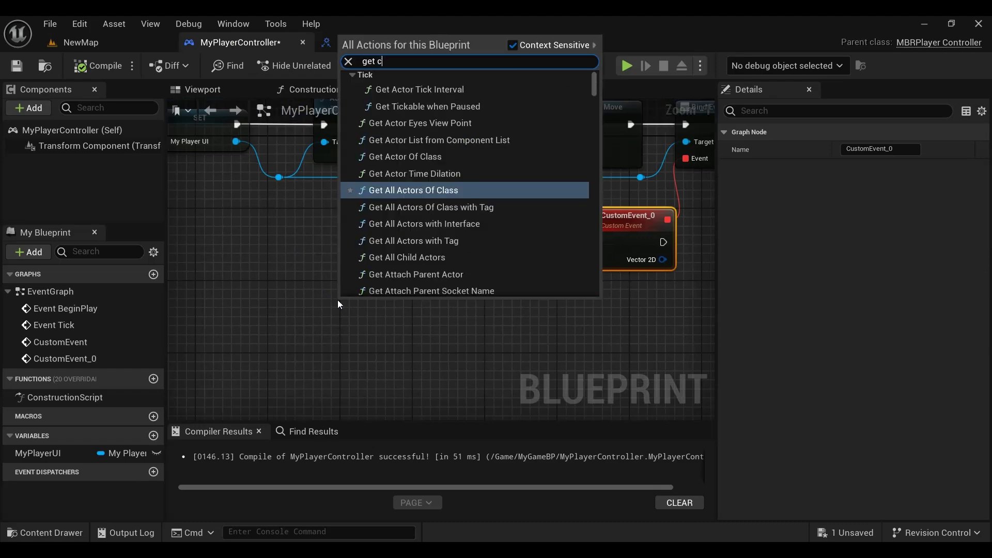
pyautogui.write('ontr')
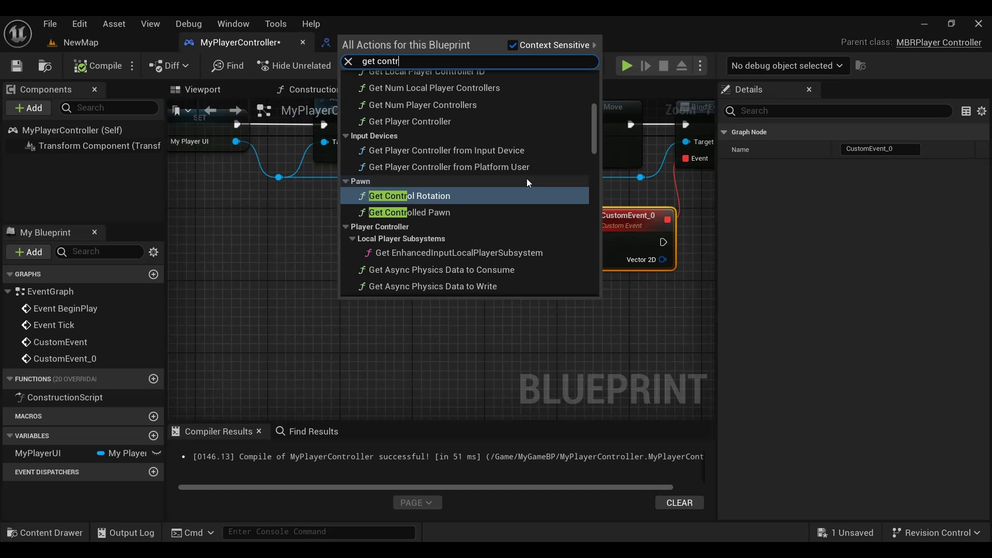
pyautogui.click(455, 212)
pyautogui.moveTo(324, 293); pyautogui.dragTo(307, 293)
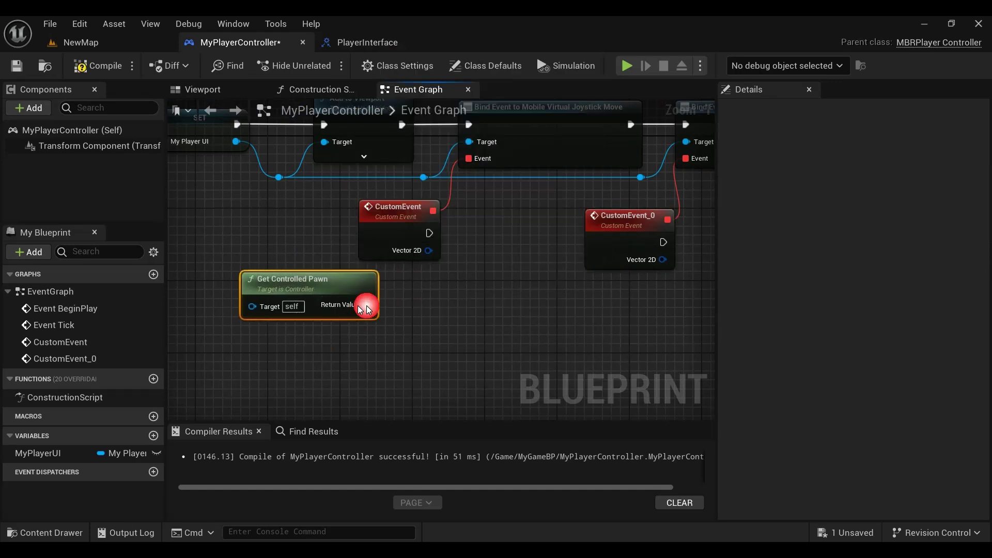
pyautogui.moveTo(364, 305); pyautogui.dragTo(426, 307)
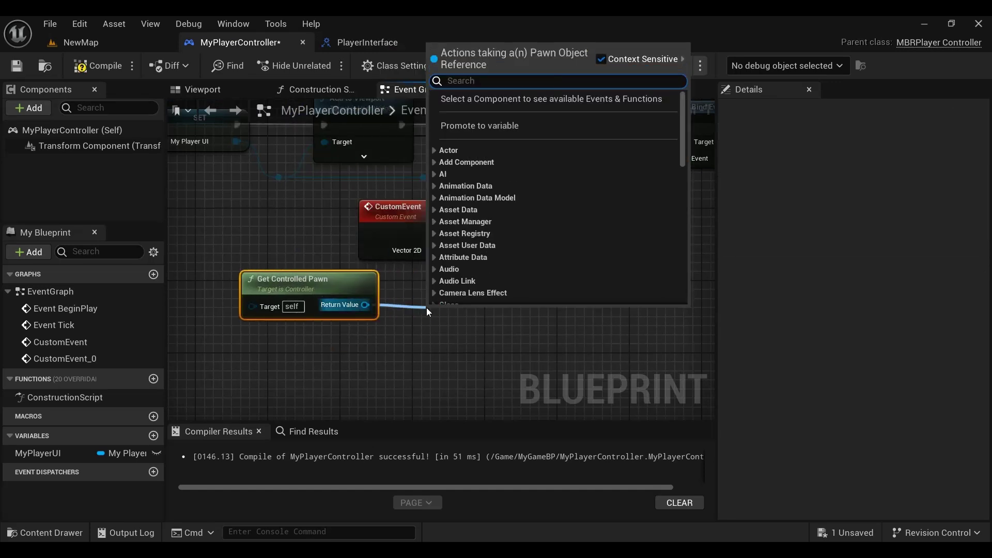
pyautogui.write('player')
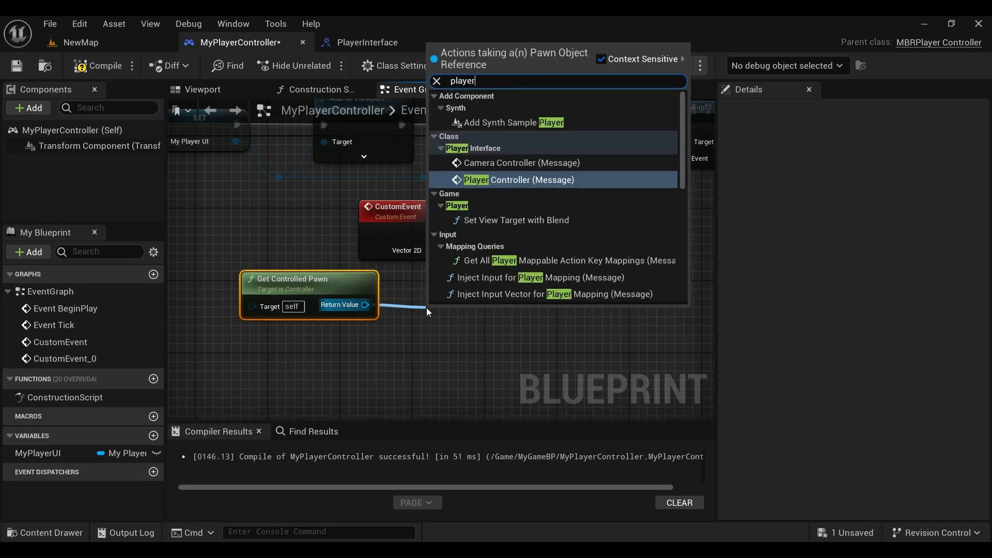
pyautogui.click(495, 179)
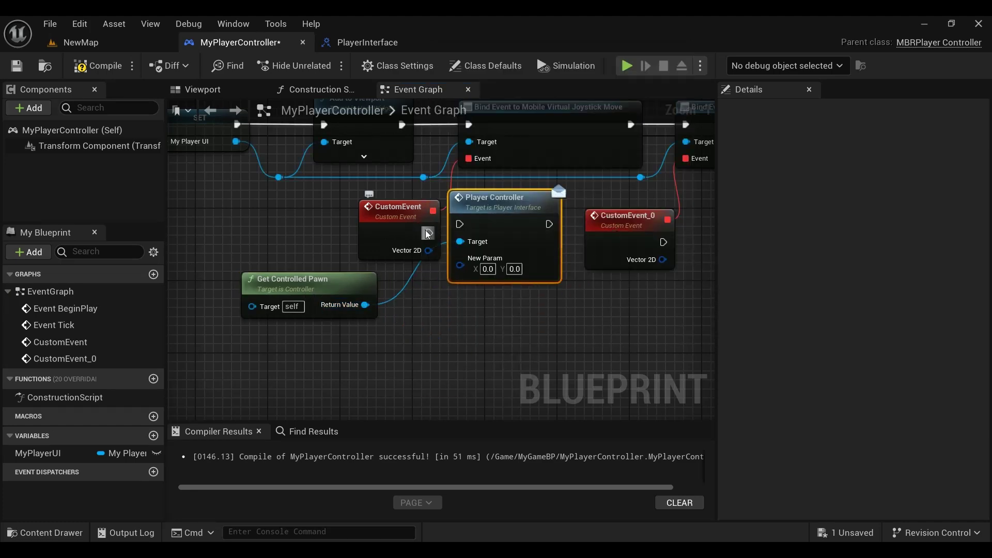
pyautogui.moveTo(429, 233)
pyautogui.mouseDown()
pyautogui.moveTo(459, 242)
pyautogui.moveTo(504, 207)
pyautogui.mouseUp()
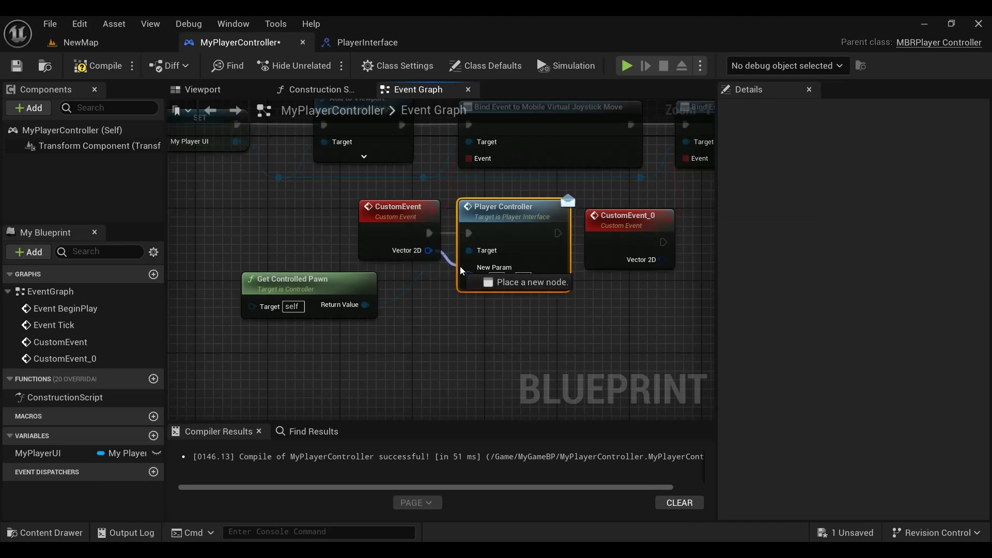
pyautogui.moveTo(428, 250); pyautogui.dragTo(470, 275)
# - Rearrange Get Controlled Pawn, CustomEvent_0, Bind Event and the Player Controller node for space
pyautogui.moveTo(299, 282); pyautogui.dragTo(356, 290)
pyautogui.moveTo(470, 288); pyautogui.dragTo(288, 294, button='right')
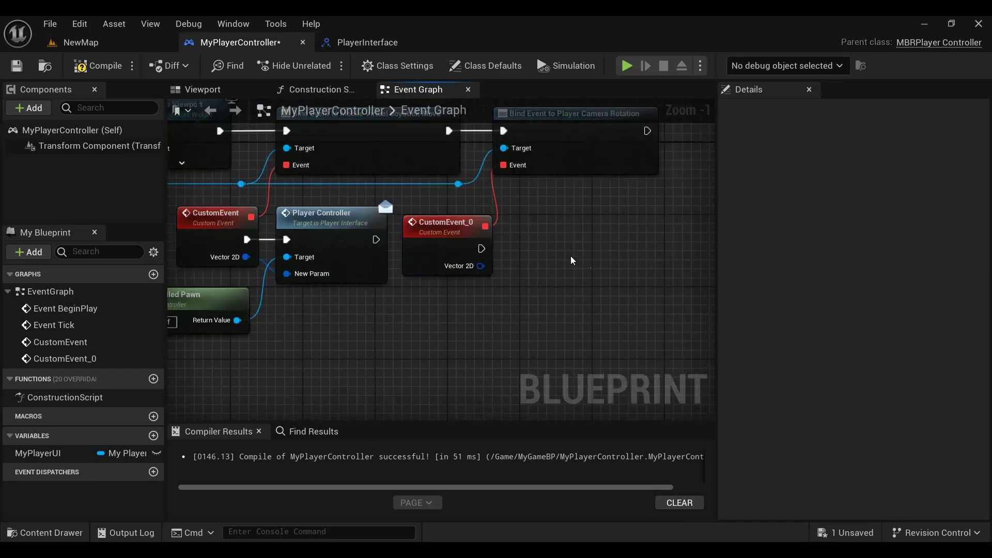
pyautogui.click(447, 224)
pyautogui.keyDown('ctrl'); pyautogui.click(532, 166); pyautogui.keyUp('ctrl')
pyautogui.moveTo(532, 166); pyautogui.dragTo(541, 166)
pyautogui.moveTo(609, 150); pyautogui.dragTo(619, 150)
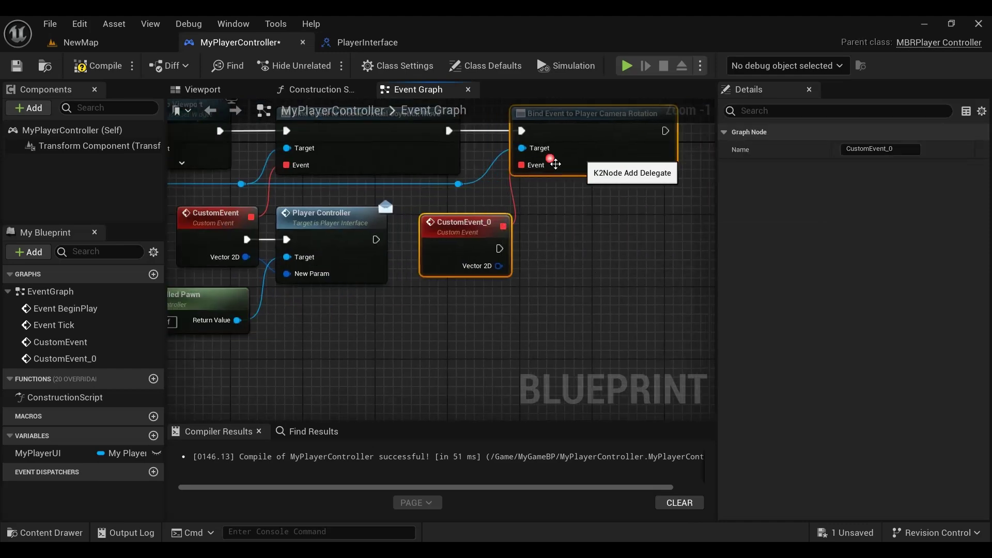
pyautogui.moveTo(415, 150); pyautogui.dragTo(443, 149)
pyautogui.moveTo(332, 269); pyautogui.dragTo(351, 269)
pyautogui.moveTo(351, 269); pyautogui.dragTo(426, 264, button='right')
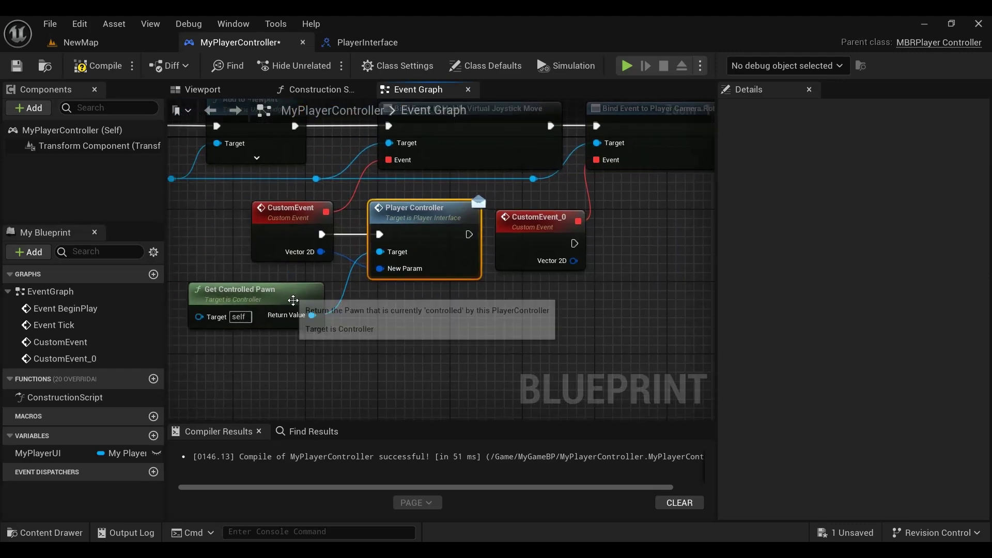
# - Duplicate Get Controlled Pawn and have CustomEvent_0 call Camera Controller on it with its Vector 2D
pyautogui.click(290, 301)
pyautogui.moveTo(439, 339); pyautogui.dragTo(335, 325, button='right')
pyautogui.hotkey('ctrl', 'w')
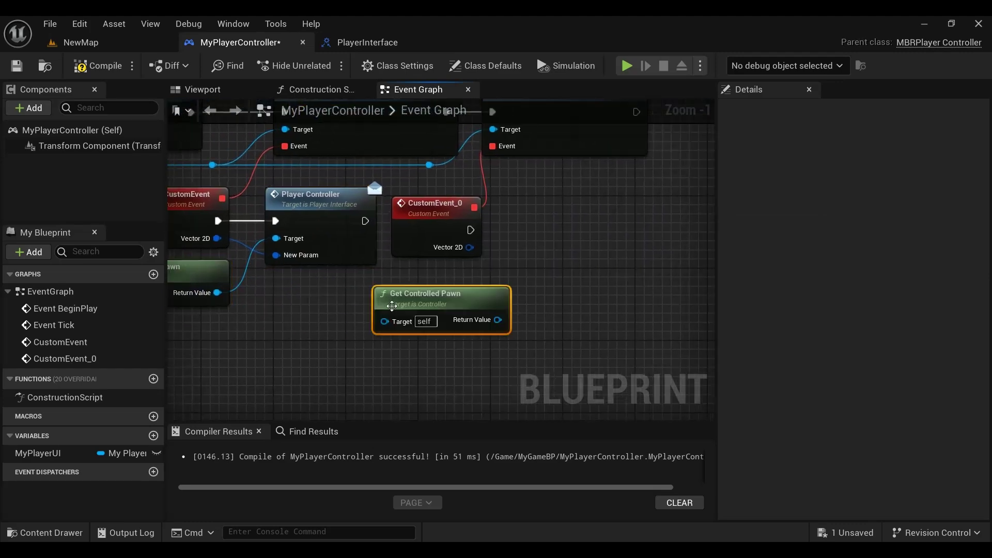
pyautogui.moveTo(497, 320)
pyautogui.mouseDown()
pyautogui.moveTo(546, 291)
pyautogui.moveTo(559, 268)
pyautogui.mouseUp()
pyautogui.write('camer')
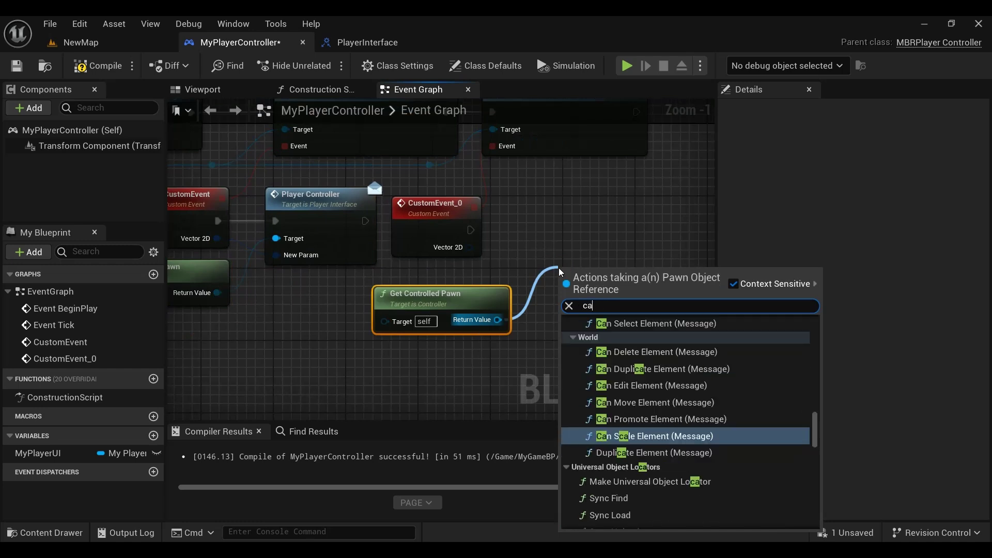
pyautogui.click(648, 419)
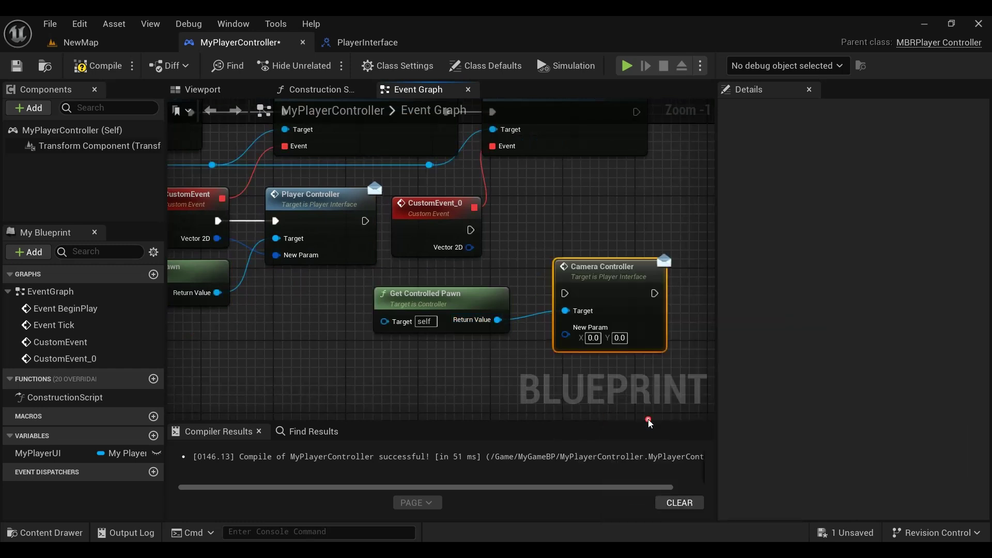
pyautogui.moveTo(597, 286); pyautogui.dragTo(560, 220)
pyautogui.moveTo(470, 230); pyautogui.dragTo(528, 229)
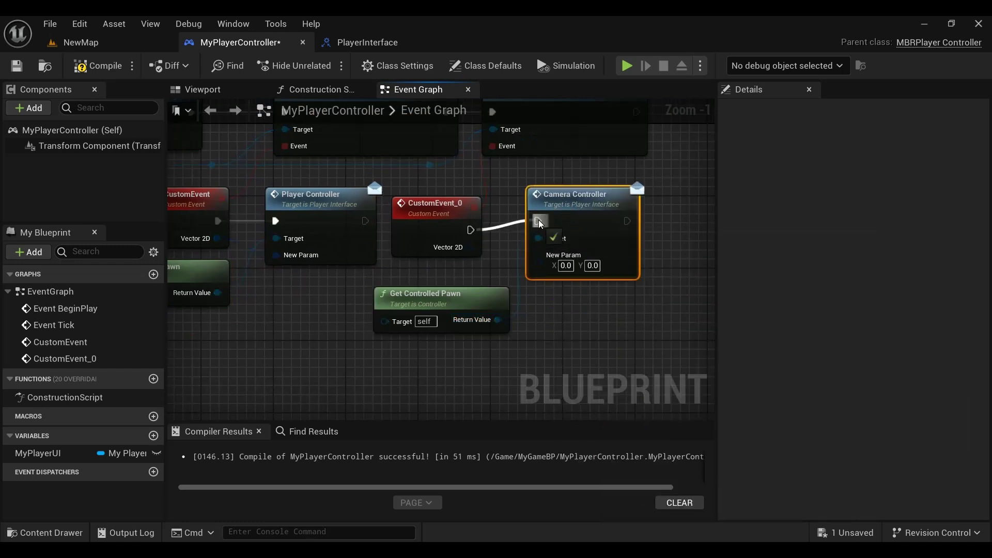
pyautogui.moveTo(469, 247); pyautogui.dragTo(529, 264)
pyautogui.moveTo(449, 304); pyautogui.dragTo(439, 303)
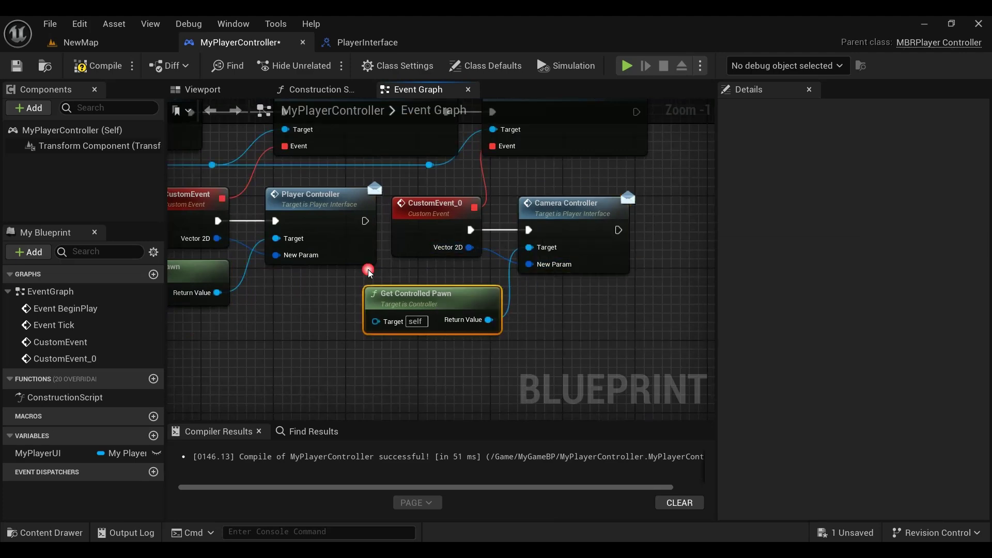
# - Compile MyPlayerController and pan to the Player UI Widget nodes
pyautogui.click(105, 72)
pyautogui.scroll(-2, 408, 216)
pyautogui.scroll(-1, 326, 282)
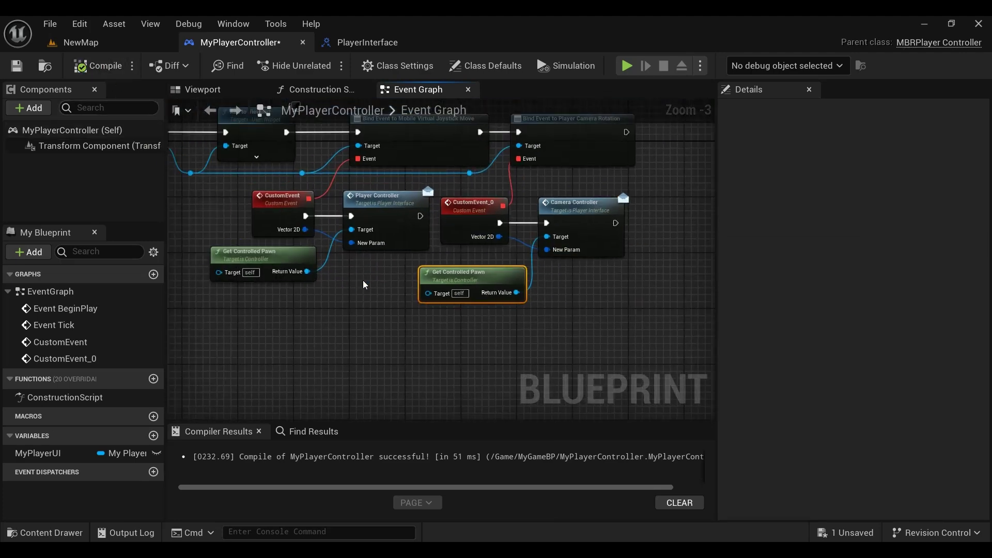
pyautogui.moveTo(363, 280); pyautogui.dragTo(491, 332, button='right')
pyautogui.moveTo(410, 365)
pyautogui.mouseDown(button='right')
pyautogui.moveTo(377, 298)
pyautogui.moveTo(357, 287)
pyautogui.mouseUp(button='right')
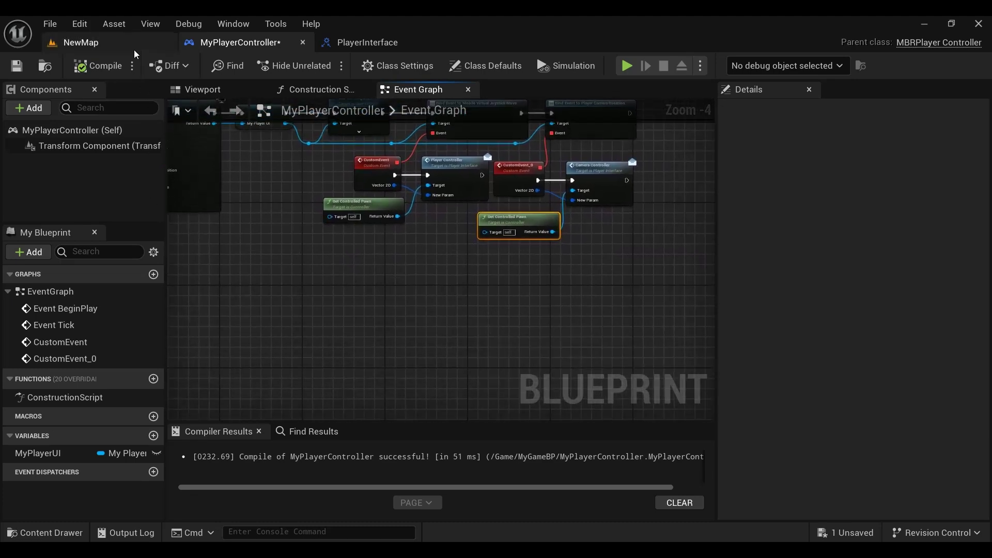
# - Open the MyPlayer Blueprint from the MyGameBP folder in the full Blueprint editor
pyautogui.click(77, 43)
pyautogui.click(64, 321)
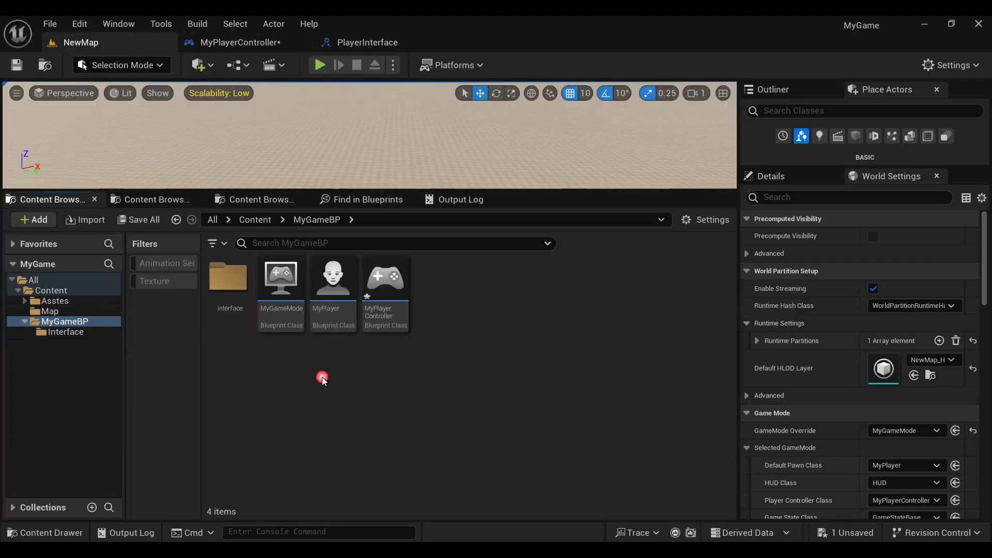
pyautogui.click(333, 312)
pyautogui.doubleClick(337, 292)
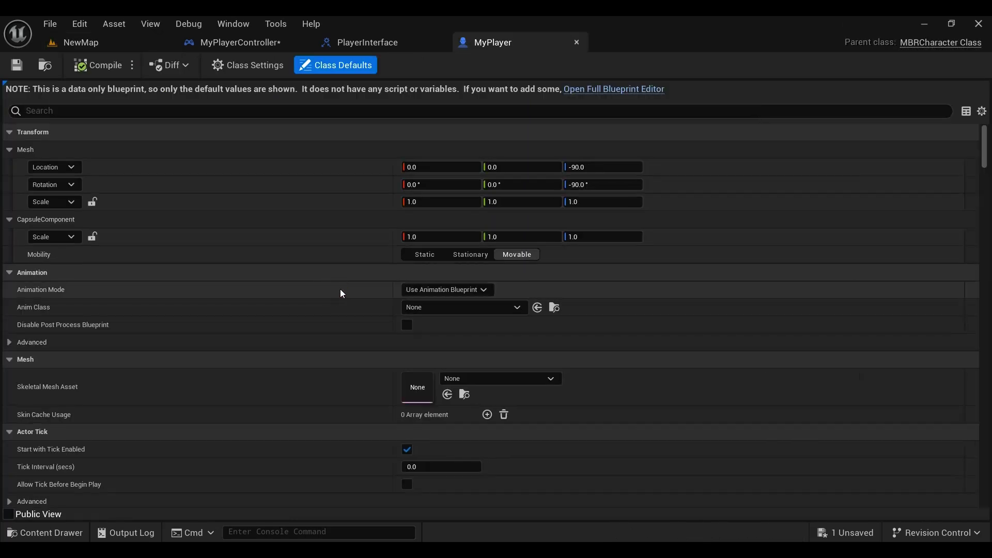
pyautogui.click(601, 90)
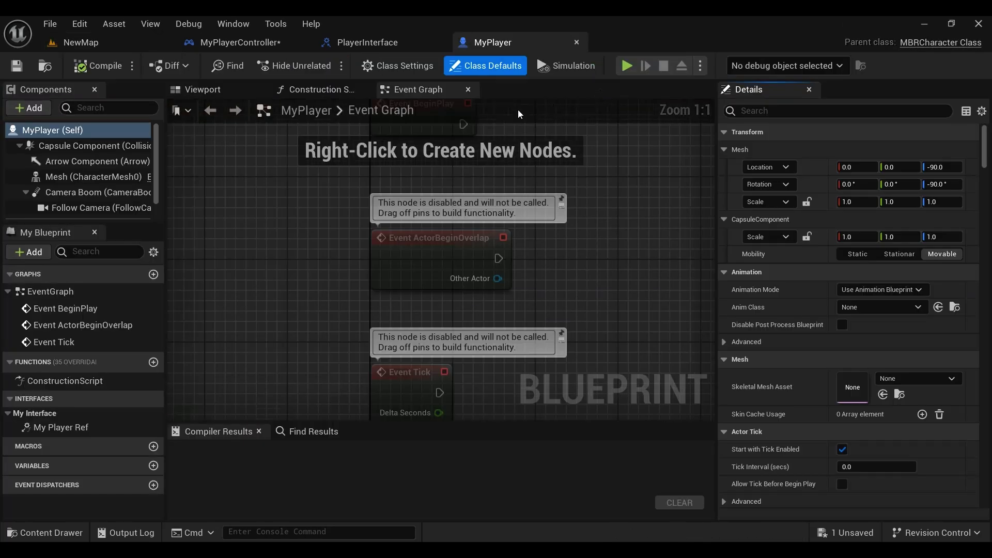
# - Add PlayerInterface to MyPlayer's implemented interfaces in Class Settings
pyautogui.click(408, 66)
pyautogui.click(859, 412)
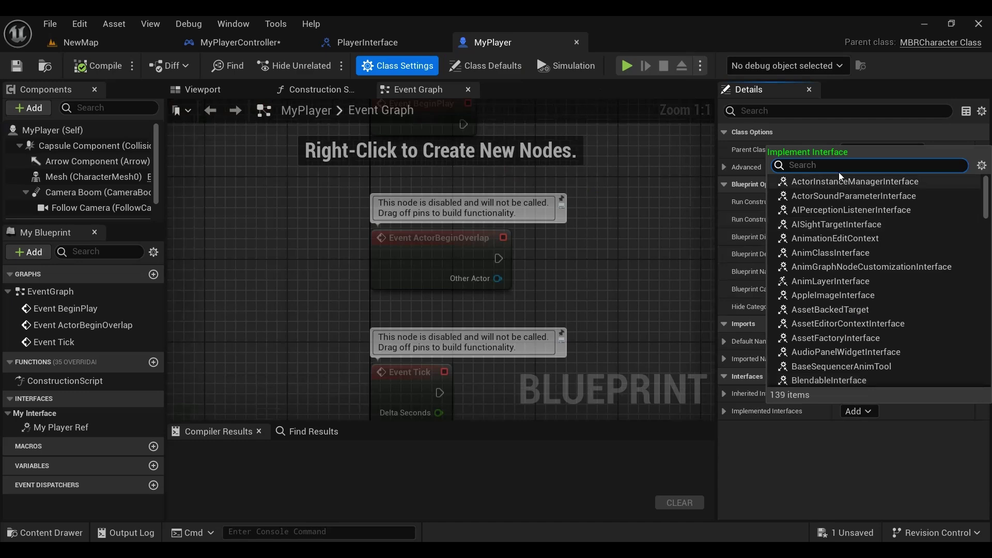
pyautogui.write('play')
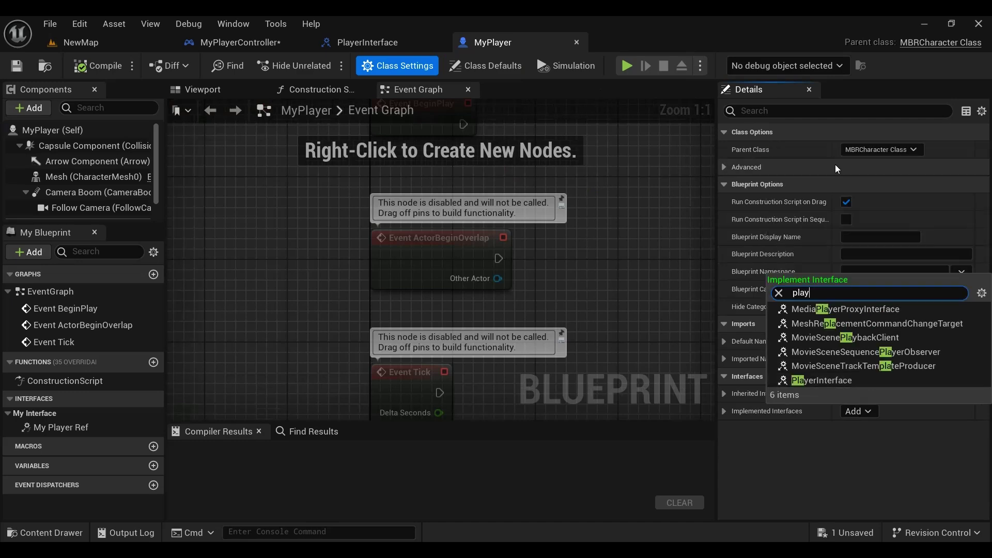
pyautogui.write('er')
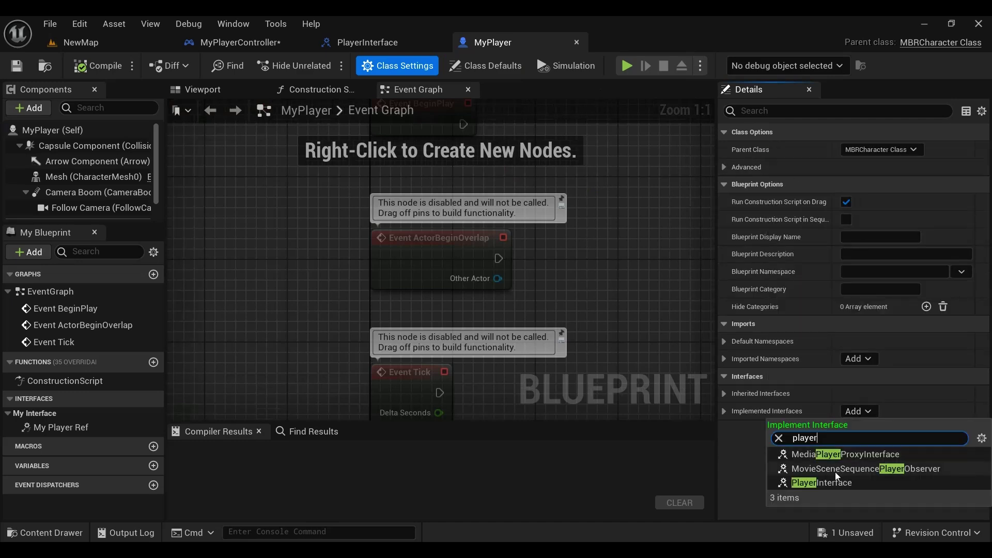
pyautogui.click(831, 482)
# - Implement the Player Controller and Camera Controller interface events in the Event Graph
pyautogui.scroll(-1, 83, 362)
pyautogui.click(78, 436)
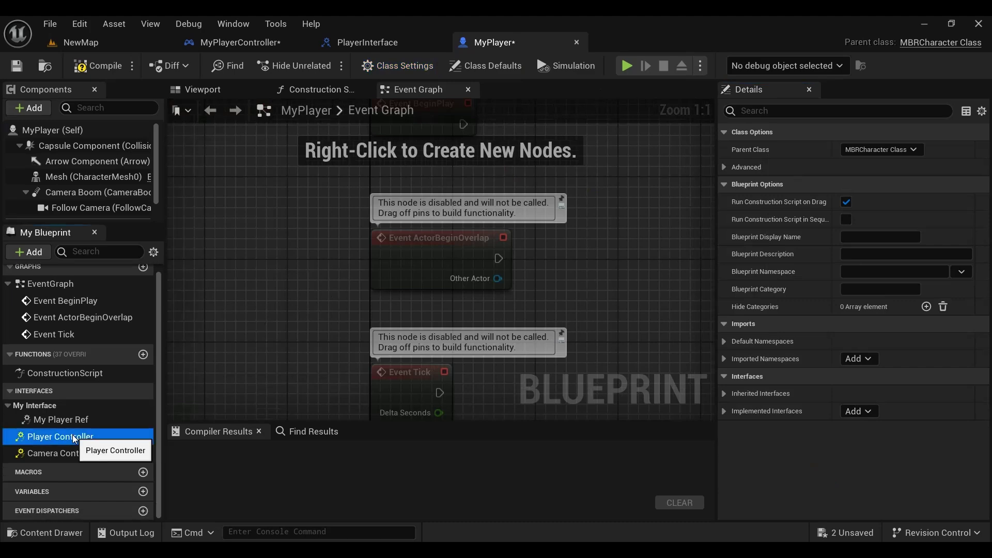
pyautogui.rightClick(78, 436)
pyautogui.click(127, 368)
pyautogui.rightClick(68, 471)
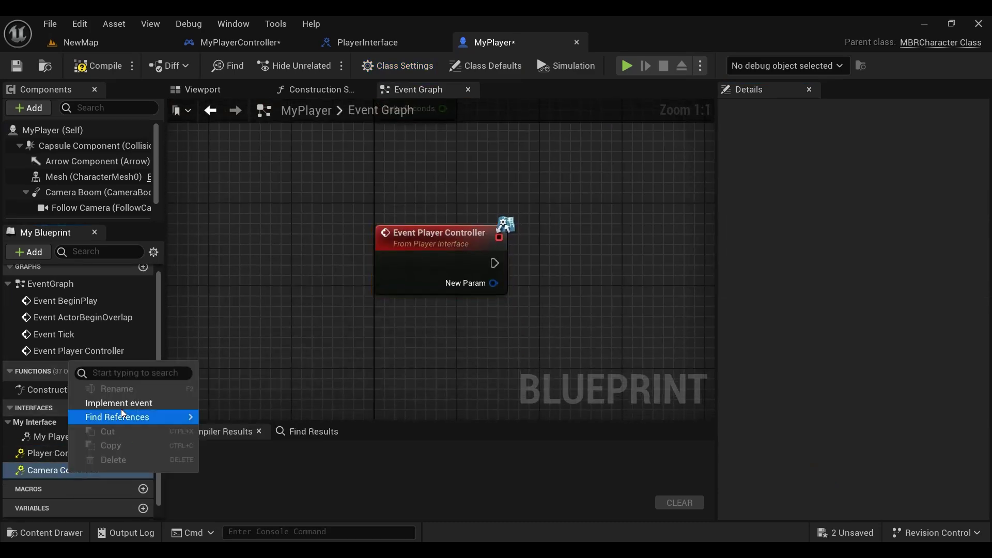
pyautogui.click(119, 401)
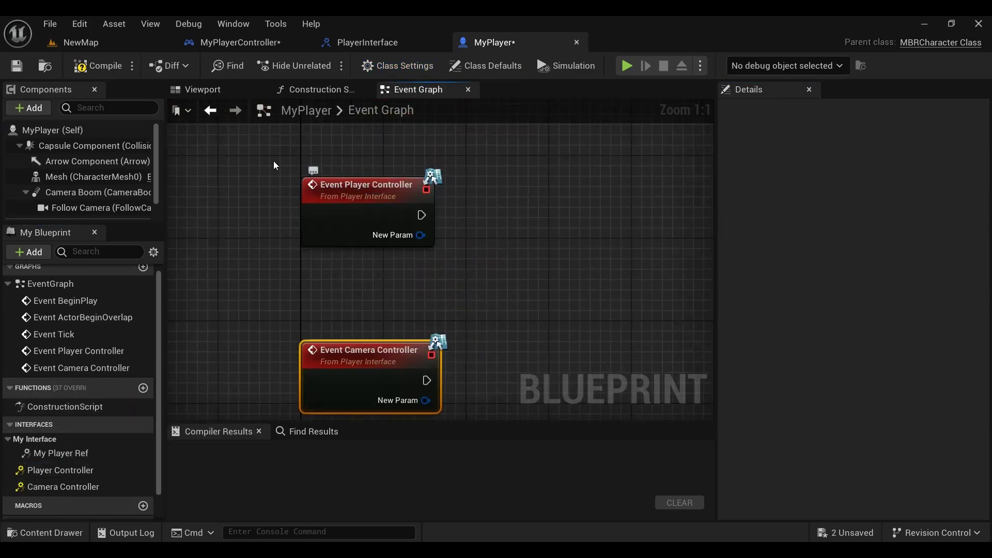
# - Duplicate Event Player Controller as a custom event and copy the PlayerController function name
pyautogui.rightClick(373, 188)
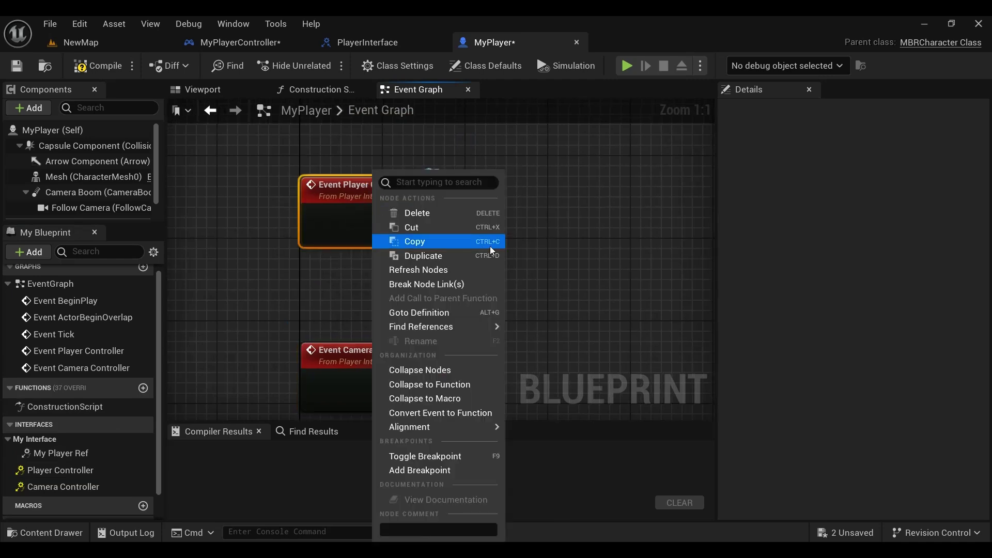
pyautogui.click(491, 257)
pyautogui.moveTo(447, 209)
pyautogui.mouseDown()
pyautogui.moveTo(558, 187)
pyautogui.moveTo(376, 271)
pyautogui.mouseUp()
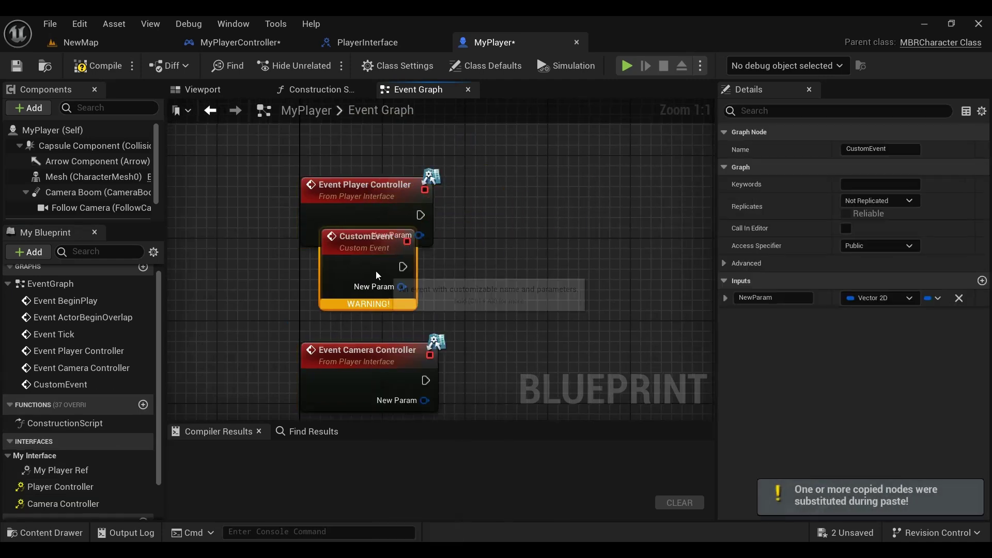
pyautogui.doubleClick(363, 169)
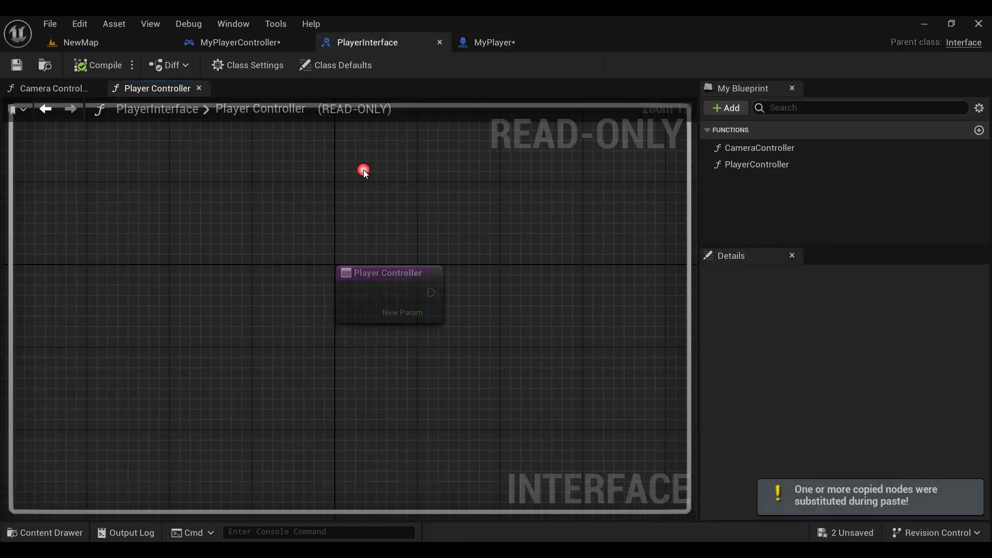
pyautogui.click(792, 164)
pyautogui.click(795, 166)
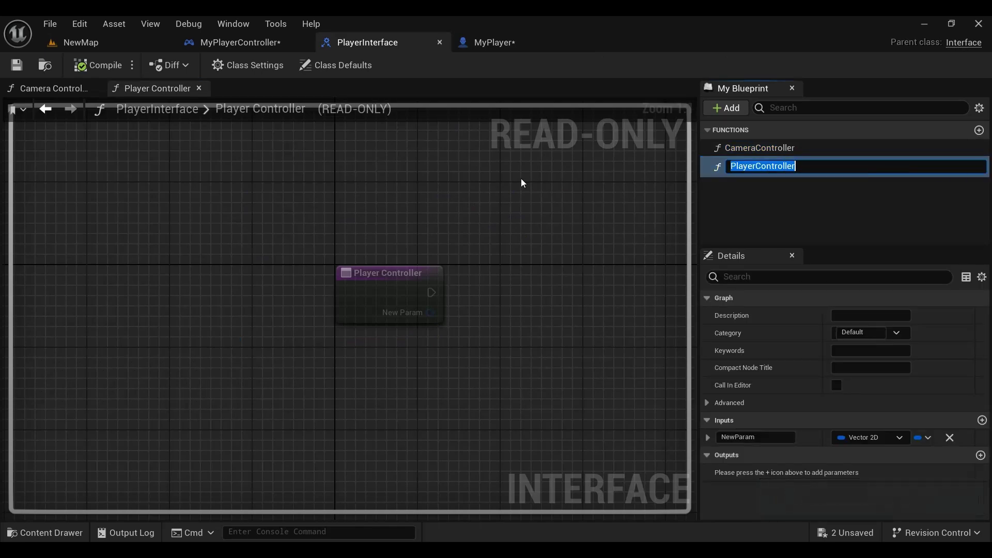
pyautogui.press('Escape')
# - Rename the duplicated custom event to 'S PlayerController'
pyautogui.click(486, 42)
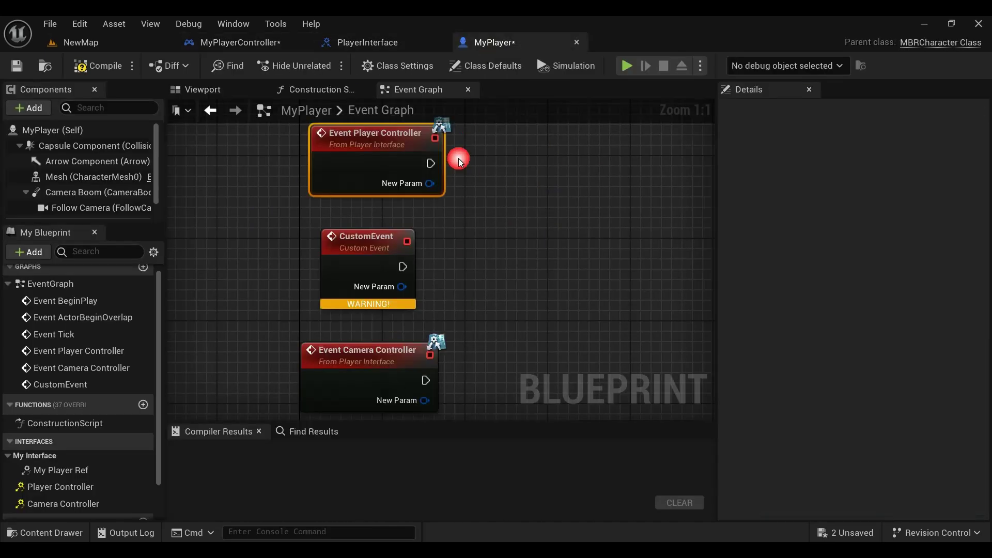
pyautogui.click(372, 238)
pyautogui.click(372, 237)
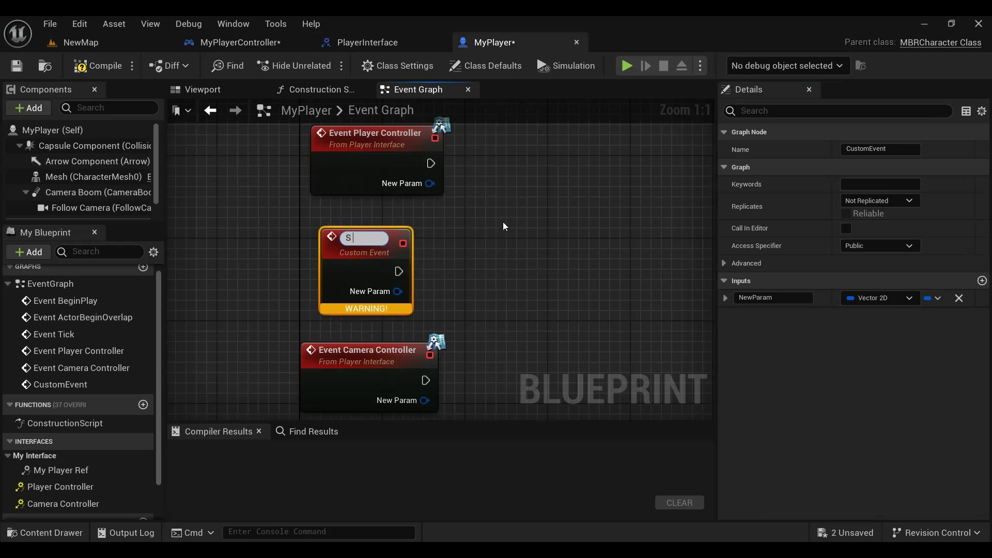
pyautogui.write('S PlayerController')
pyautogui.click(529, 238)
pyautogui.doubleClick(391, 258)
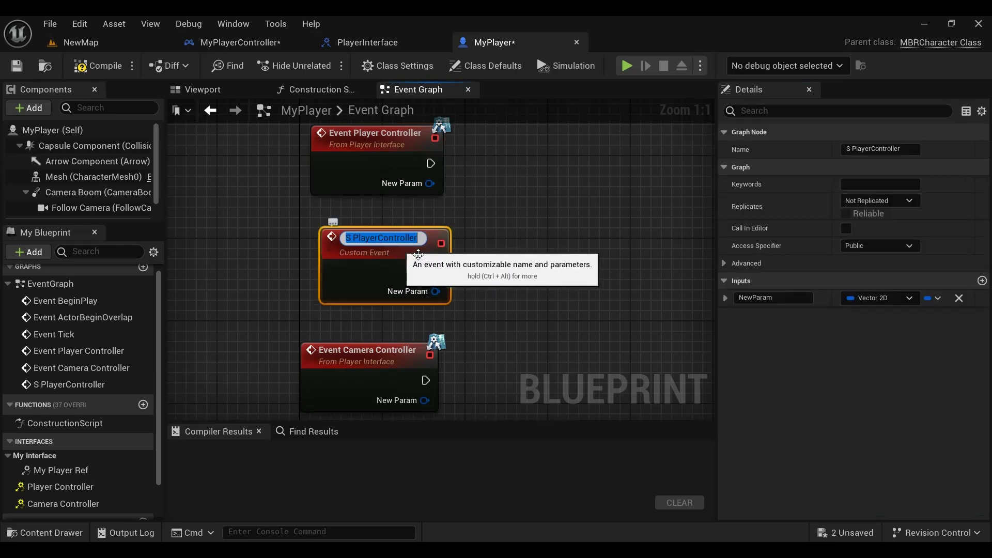
pyautogui.click(510, 233)
# - Call S PlayerController from Event Player Controller, passing its New Param
pyautogui.moveTo(431, 163); pyautogui.dragTo(516, 170)
pyautogui.write('S PlayerController')
pyautogui.press('Return')
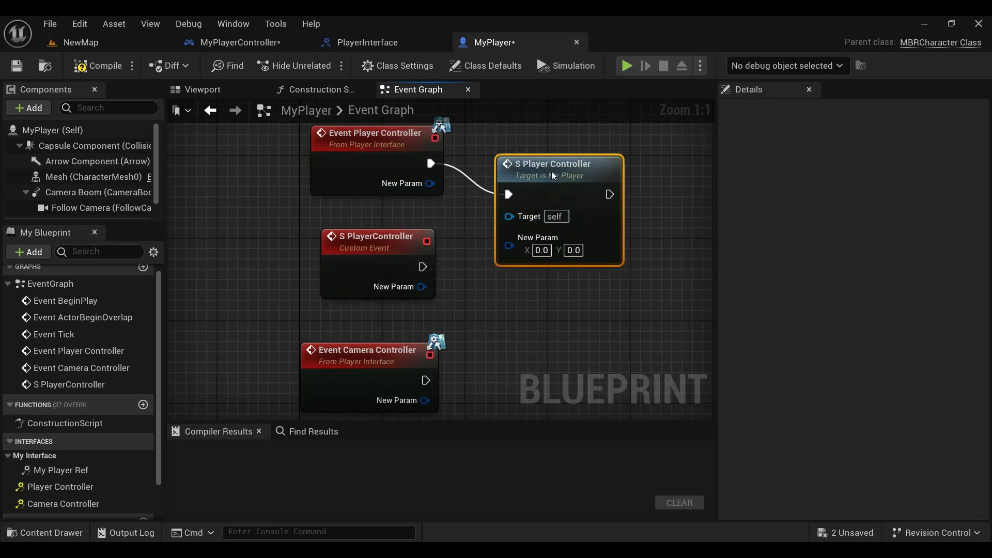
pyautogui.moveTo(430, 184); pyautogui.dragTo(498, 225)
pyautogui.moveTo(548, 182); pyautogui.dragTo(532, 173)
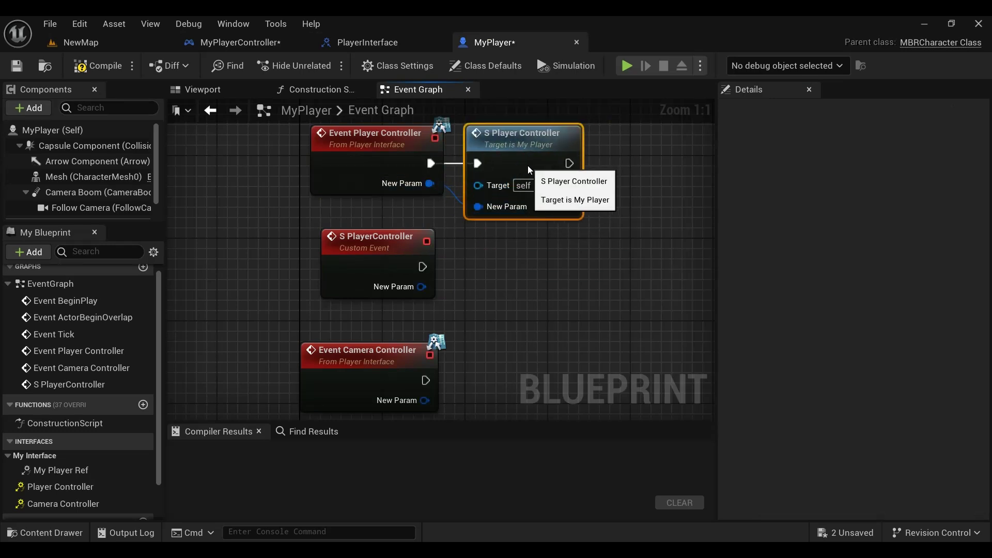
# - Set S PlayerController's replication to Run on Server and mark it Reliable
pyautogui.click(377, 243)
pyautogui.click(841, 202)
pyautogui.click(878, 249)
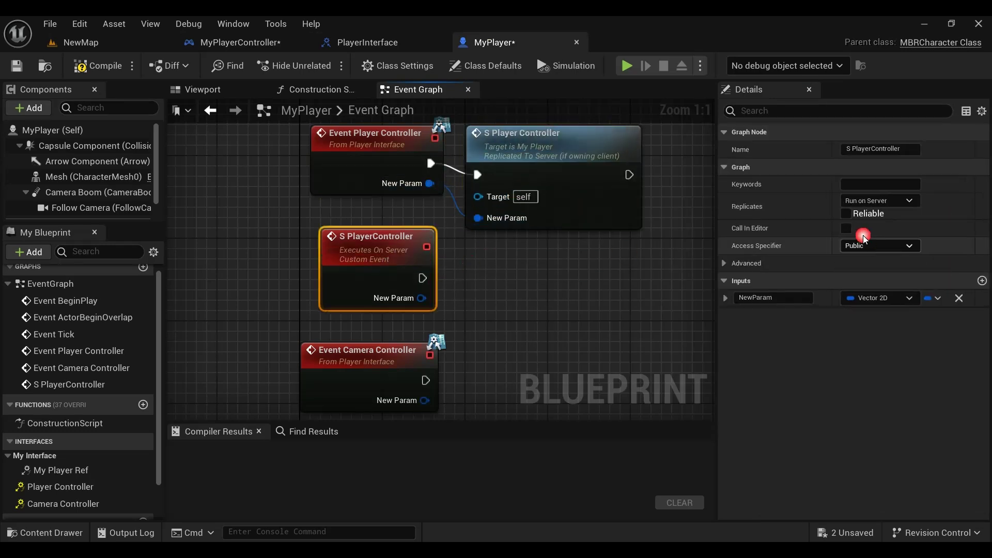
pyautogui.click(845, 214)
pyautogui.click(600, 172)
pyautogui.scroll(-2, 532, 243)
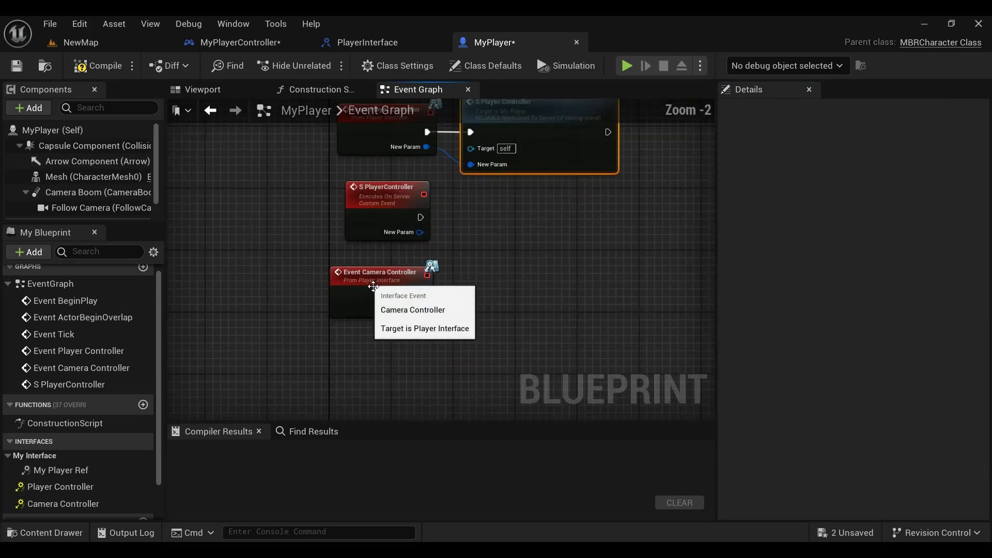
# - Duplicate Event Camera Controller as a custom event named 'S CameraController'
pyautogui.rightClick(368, 274)
pyautogui.click(437, 257)
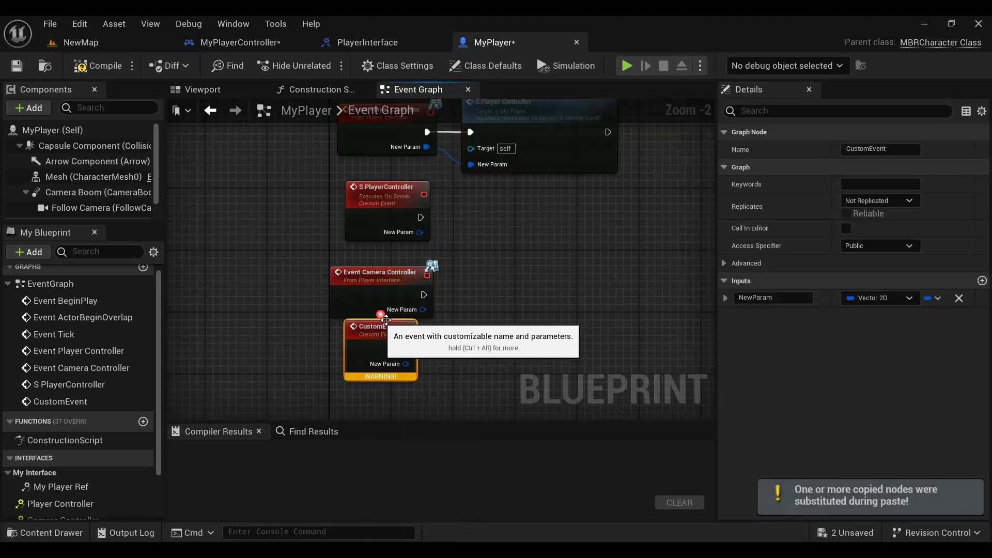
pyautogui.doubleClick(383, 302)
pyautogui.click(777, 150)
pyautogui.click(777, 149)
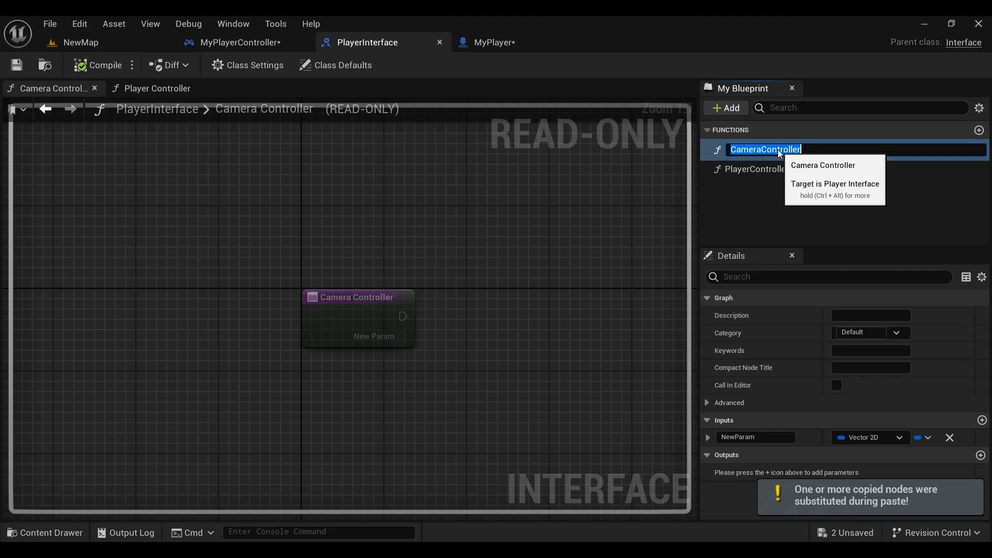
pyautogui.click(480, 36)
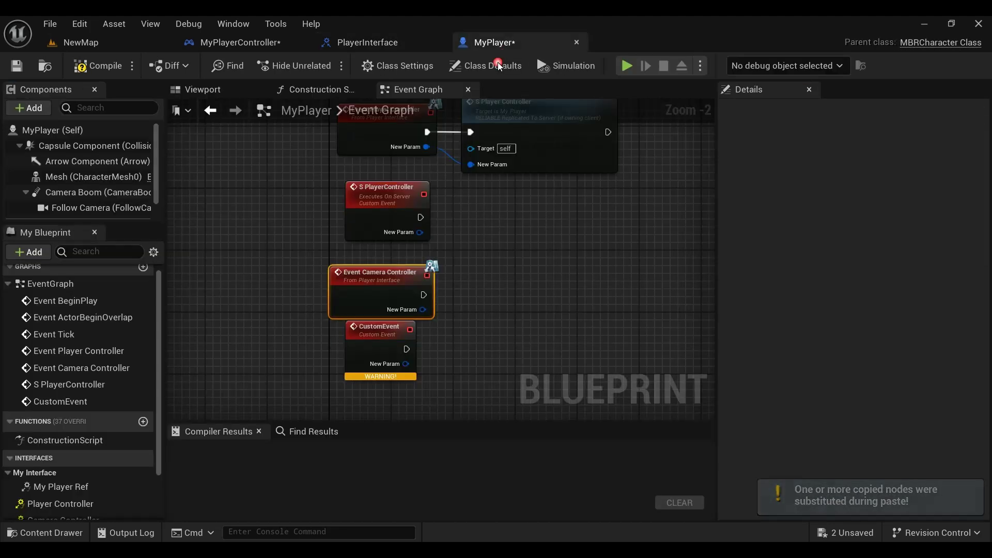
pyautogui.doubleClick(388, 337)
pyautogui.write('CameraController')
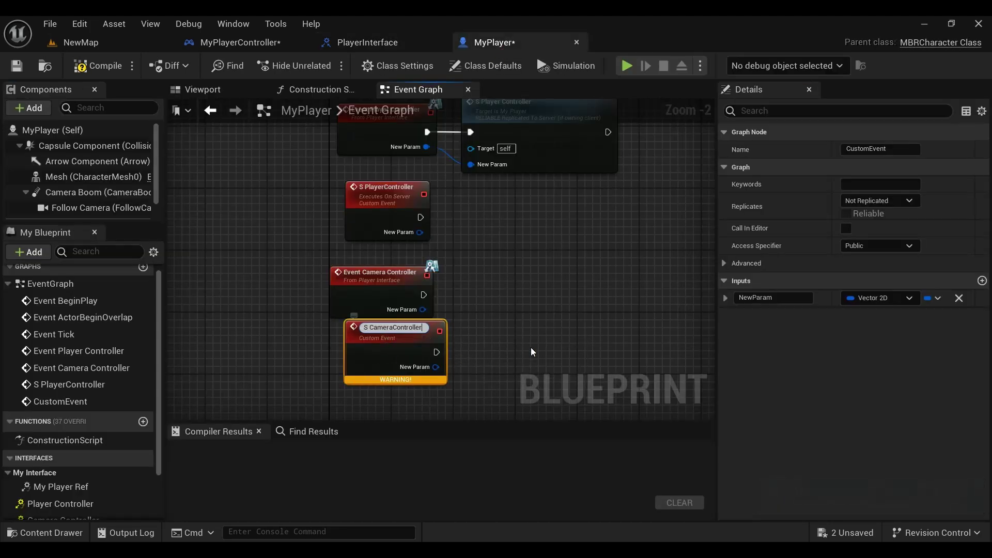
pyautogui.click(531, 347)
pyautogui.moveTo(371, 330); pyautogui.dragTo(355, 353)
# - Set S CameraController to Run on Server and mark it Reliable
pyautogui.click(867, 229)
pyautogui.click(878, 201)
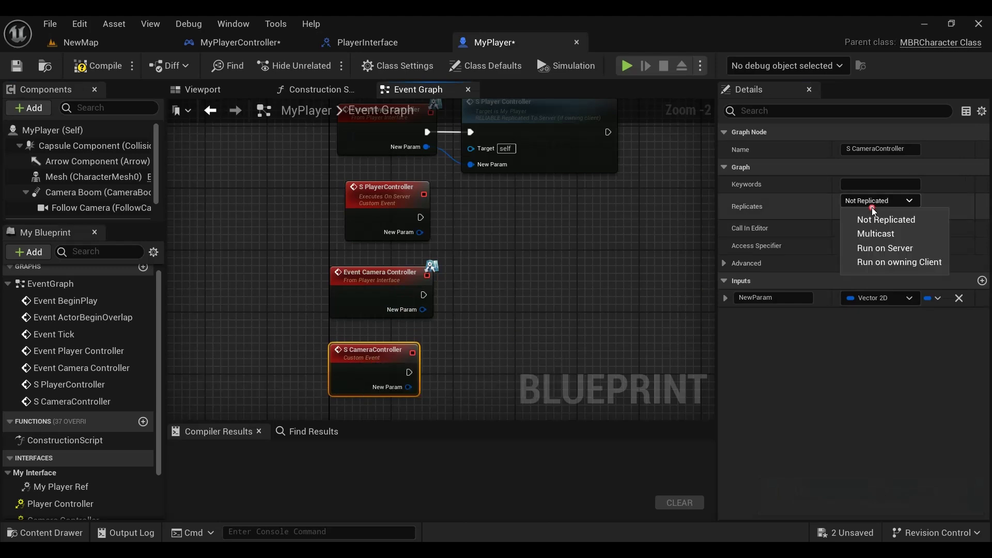
pyautogui.click(877, 244)
pyautogui.click(846, 213)
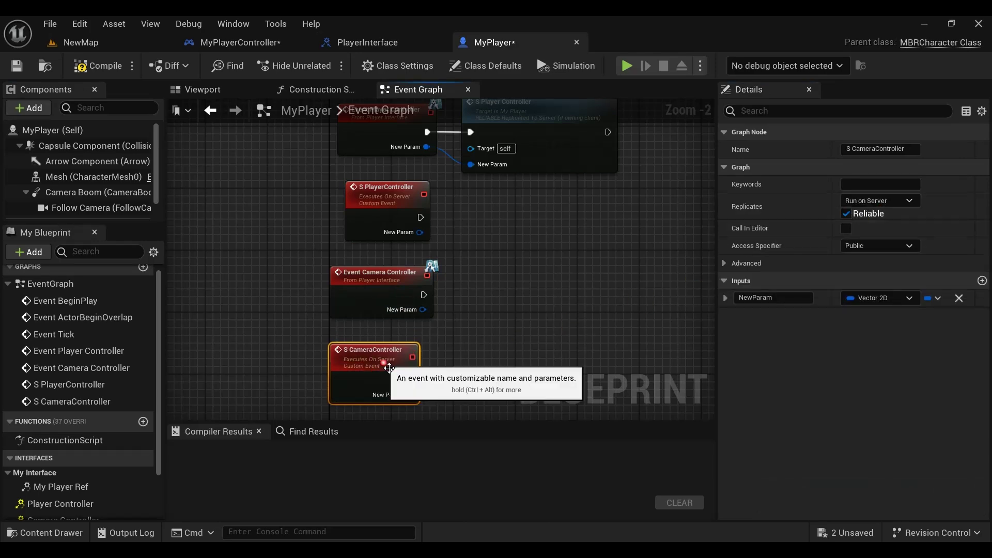
pyautogui.doubleClick(379, 350)
# - Call S CameraController from Event Camera Controller with its New Param, then compile MyPlayer
pyautogui.moveTo(424, 295); pyautogui.dragTo(468, 296)
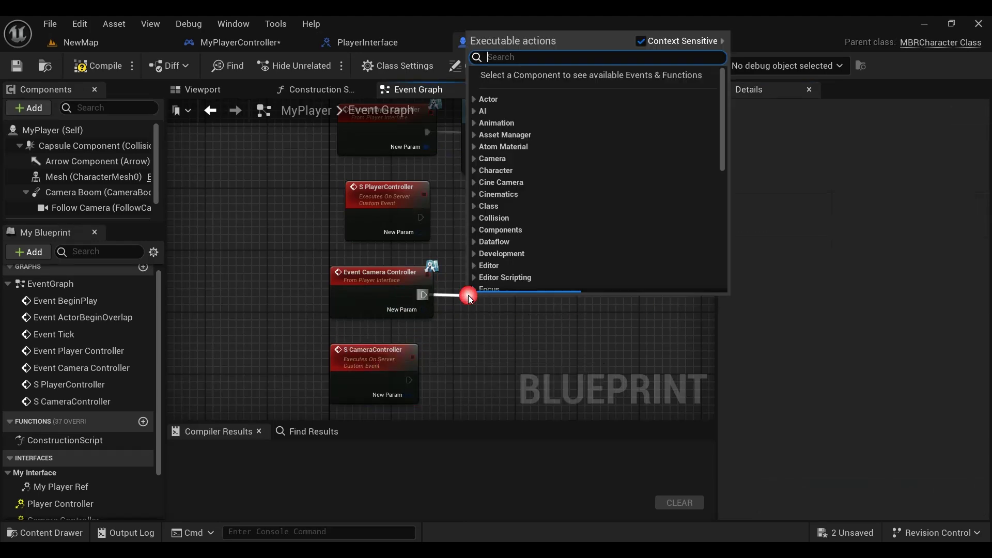
pyautogui.write('S CameraController')
pyautogui.click(543, 87)
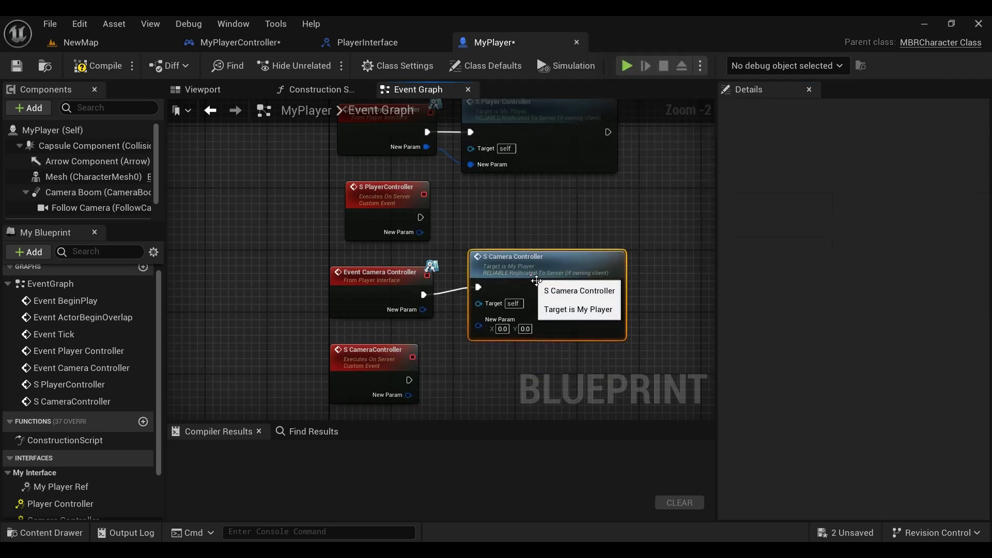
pyautogui.moveTo(423, 309); pyautogui.dragTo(455, 331)
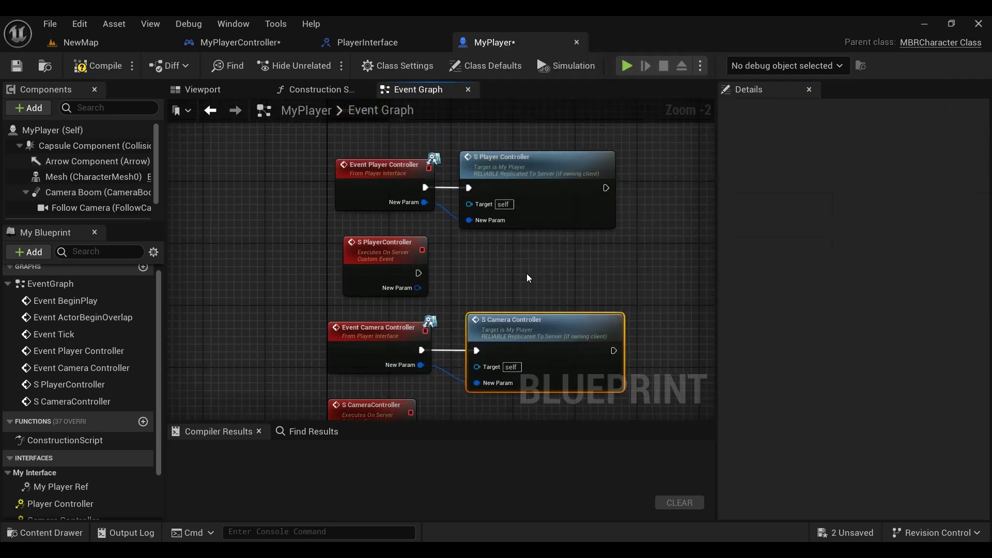
pyautogui.moveTo(526, 274); pyautogui.dragTo(550, 197, button='right')
pyautogui.moveTo(649, 326); pyautogui.dragTo(655, 369, button='right')
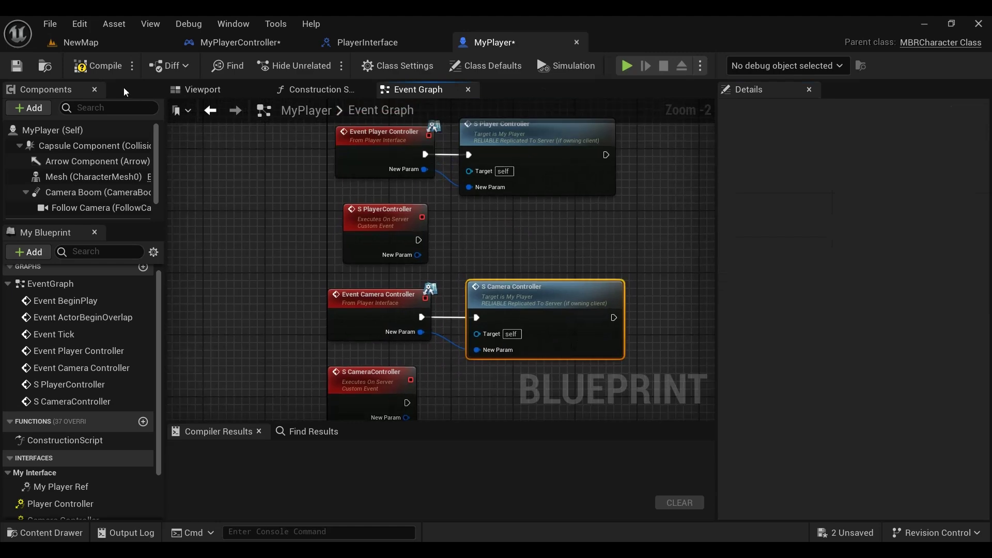
pyautogui.click(98, 66)
# - Tidy the layout of the Player Controller and Camera Controller event nodes
pyautogui.click(390, 176)
pyautogui.keyDown('shift'); pyautogui.click(576, 150); pyautogui.keyUp('shift')
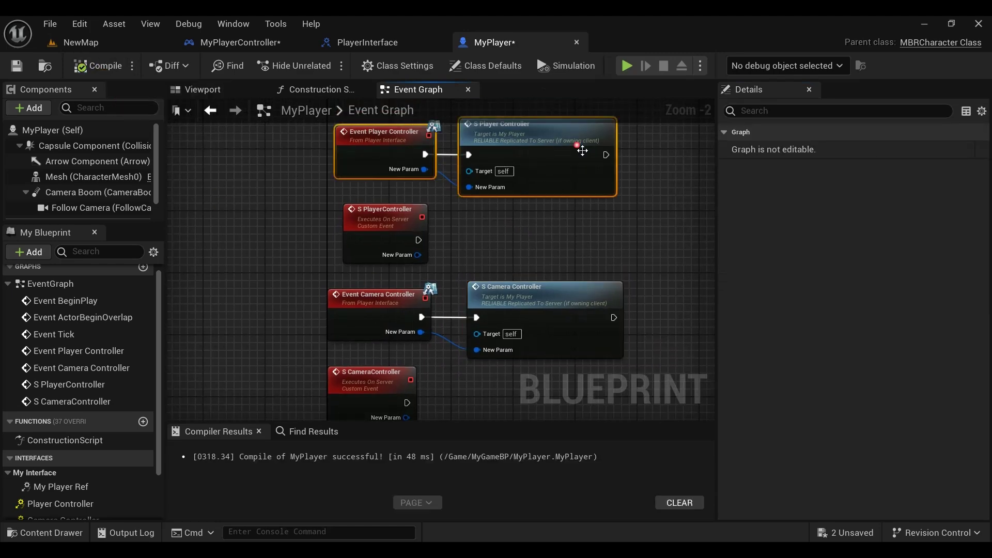
pyautogui.moveTo(576, 150); pyautogui.dragTo(569, 150)
pyautogui.moveTo(540, 253); pyautogui.dragTo(559, 222, button='right')
pyautogui.moveTo(393, 199); pyautogui.dragTo(380, 204)
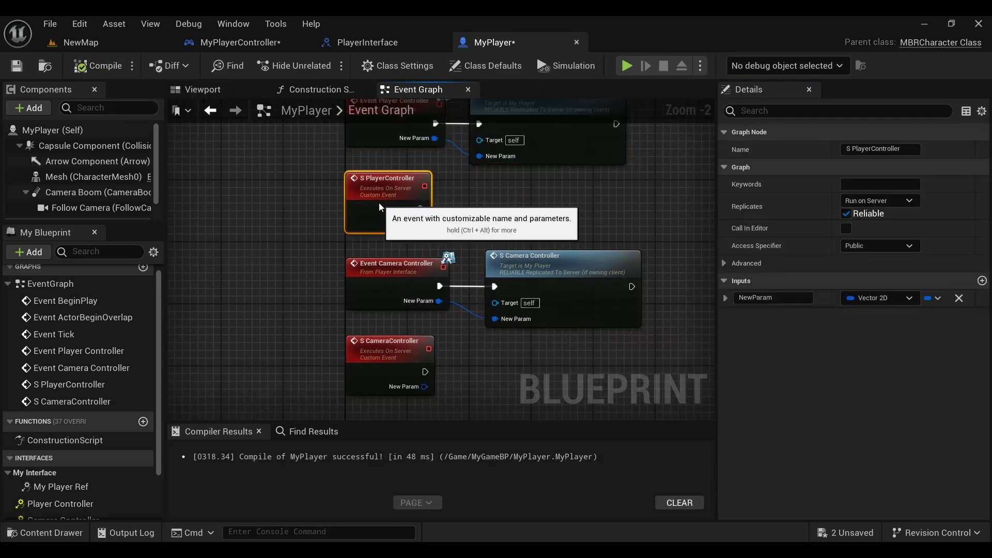
pyautogui.moveTo(379, 204); pyautogui.dragTo(379, 268, button='right')
pyautogui.click(393, 167)
pyautogui.keyDown('shift'); pyautogui.click(560, 194); pyautogui.keyUp('shift')
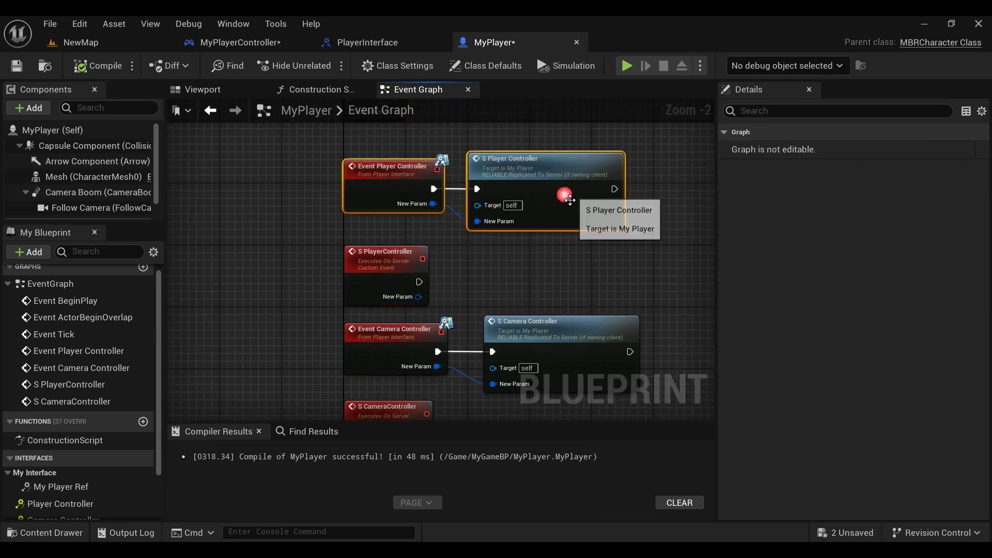
pyautogui.moveTo(559, 194); pyautogui.dragTo(559, 169)
pyautogui.moveTo(548, 244); pyautogui.dragTo(546, 162, button='right')
pyautogui.moveTo(616, 326); pyautogui.dragTo(412, 263)
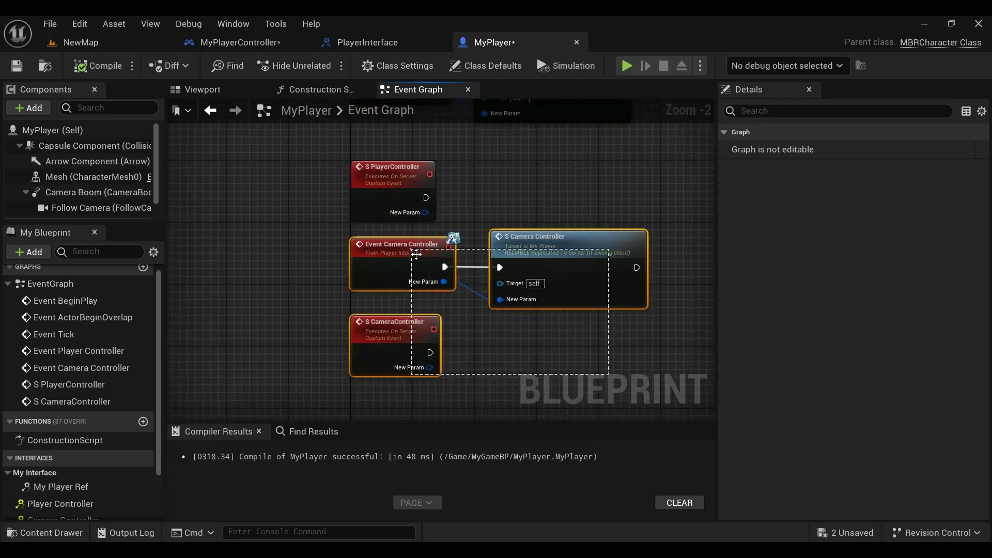
pyautogui.moveTo(476, 217)
pyautogui.mouseDown(button='right')
pyautogui.moveTo(476, 173)
pyautogui.moveTo(468, 258)
pyautogui.moveTo(427, 240)
pyautogui.mouseUp(button='right')
pyautogui.click(393, 295)
# - Add a Player Controller Input node after S PlayerController, wiring New Param into Value
pyautogui.rightClick(427, 237)
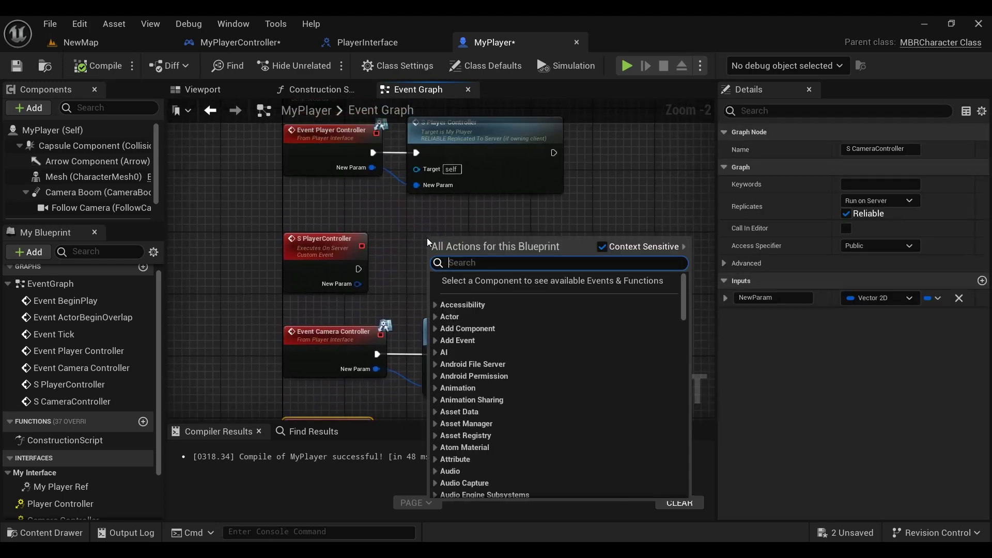
pyautogui.write('PLAYER CO')
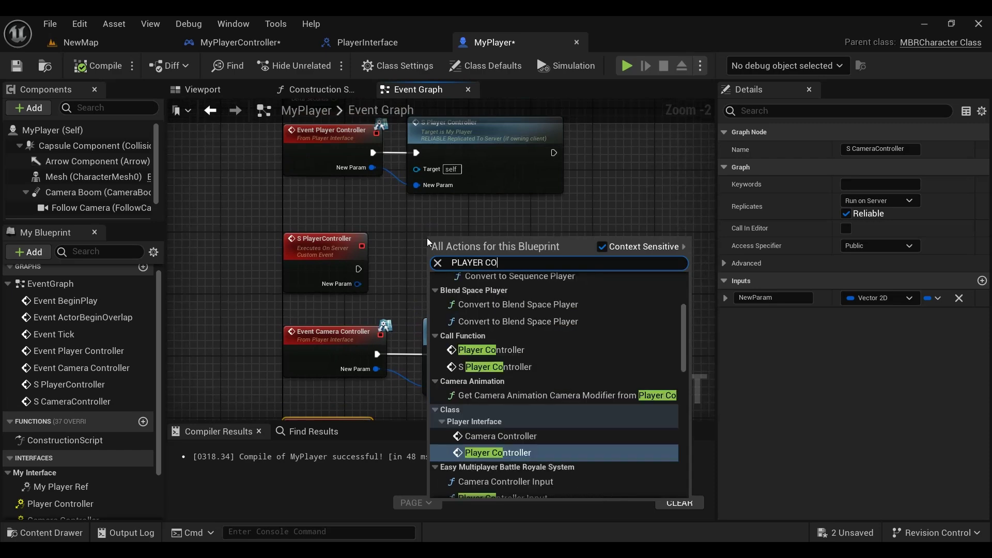
pyautogui.write('NTR')
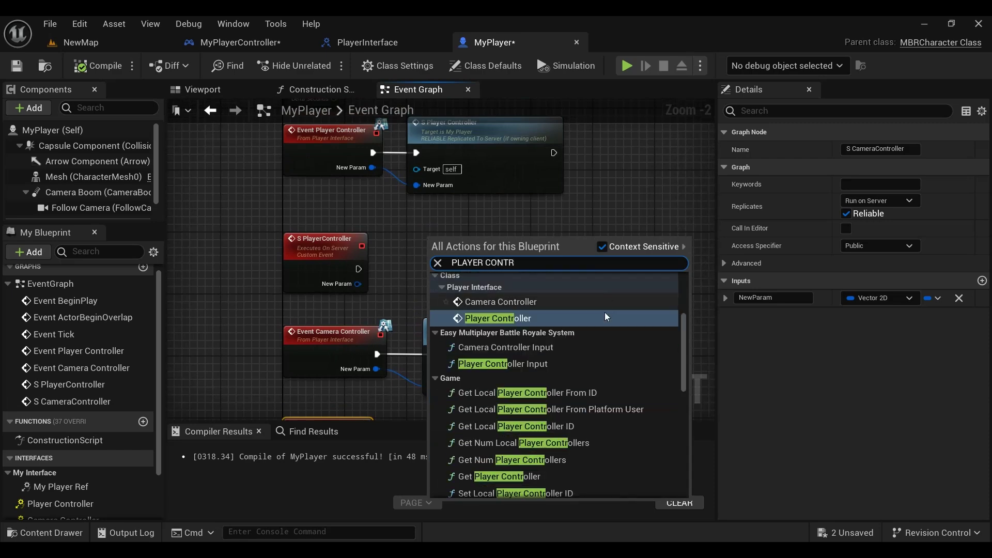
pyautogui.click(534, 363)
pyautogui.moveTo(593, 265); pyautogui.dragTo(569, 213, button='right')
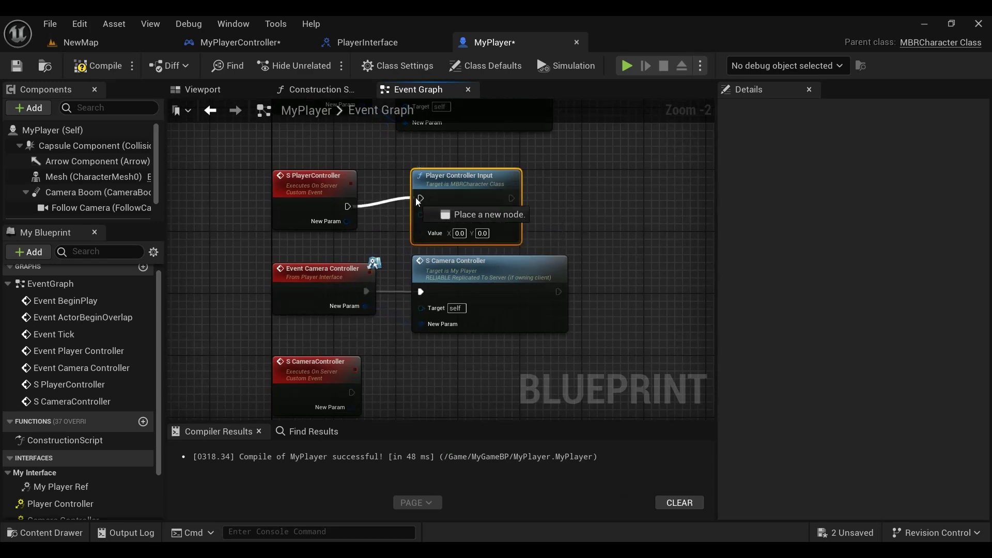
pyautogui.moveTo(351, 228); pyautogui.dragTo(350, 212)
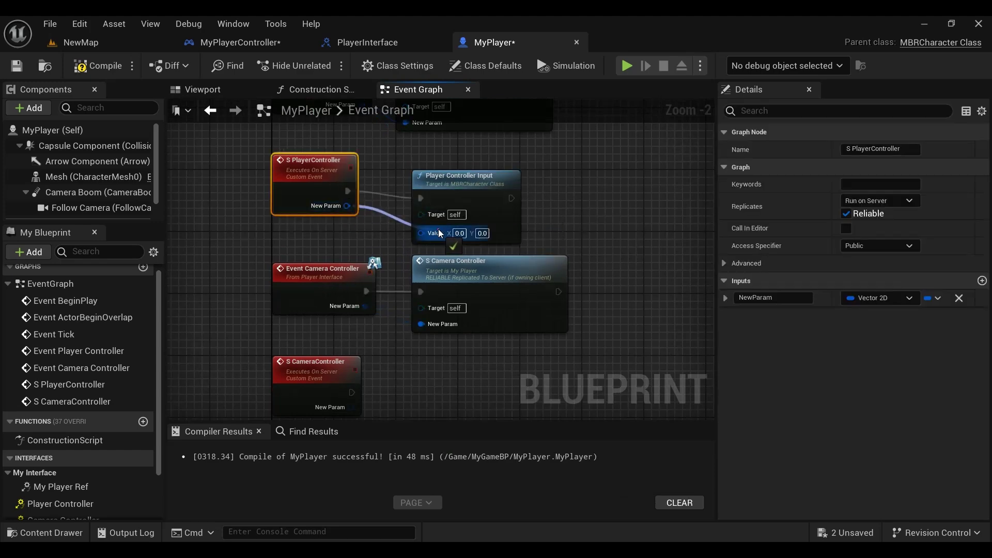
pyautogui.moveTo(440, 234); pyautogui.dragTo(439, 234)
pyautogui.click(446, 180)
# - Paste a second Player Controller Input after the S Player Controller call, wiring Event Player Controller's New Param into Value
pyautogui.hotkey('ctrl', 'c')
pyautogui.moveTo(650, 106); pyautogui.dragTo(556, 195, button='right')
pyautogui.hotkey('ctrl', 'v')
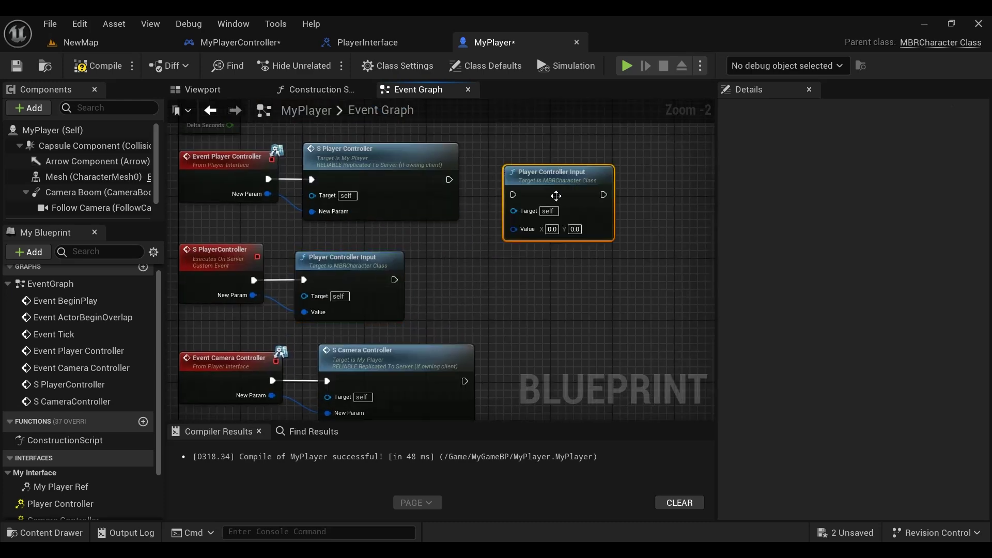
pyautogui.moveTo(545, 191); pyautogui.dragTo(545, 176)
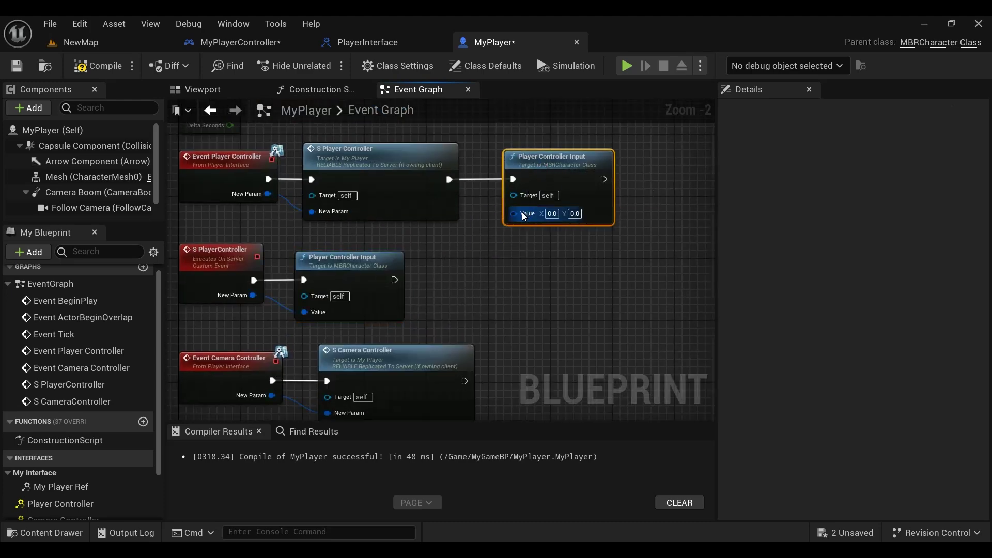
pyautogui.moveTo(262, 194); pyautogui.dragTo(262, 193)
pyautogui.moveTo(460, 265); pyautogui.dragTo(435, 282, button='right')
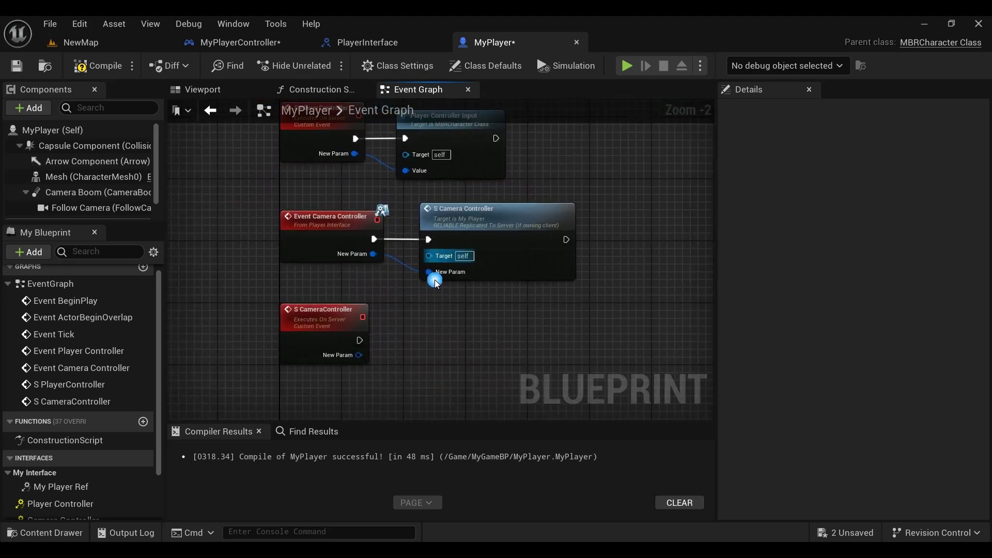
# - Add a Camera Controller Input node beside S CameraController
pyautogui.rightClick(385, 343)
pyautogui.write('CAME')
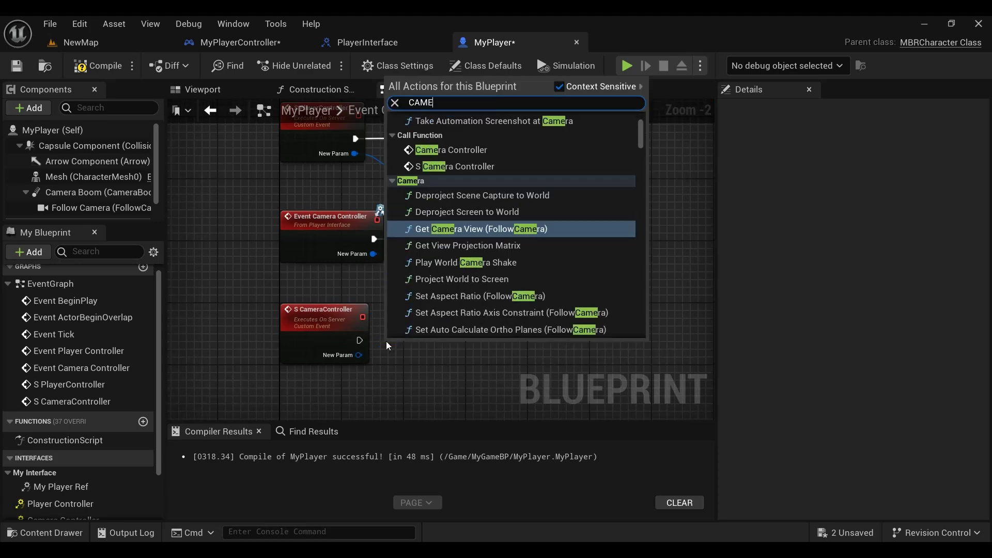
pyautogui.write('RA CO')
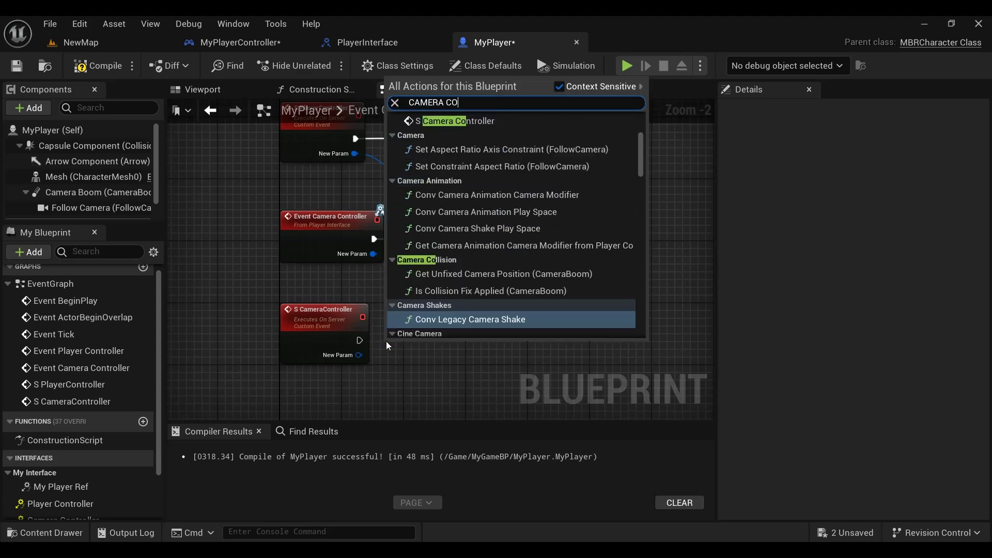
pyautogui.write('N')
pyautogui.click(465, 201)
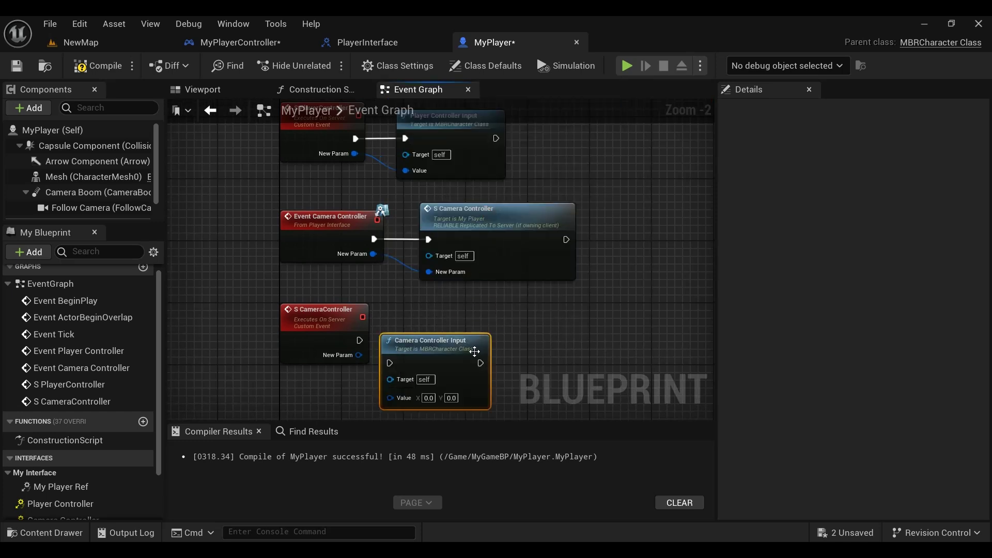
pyautogui.moveTo(441, 353)
pyautogui.mouseDown()
pyautogui.moveTo(456, 316)
pyautogui.moveTo(452, 332)
pyautogui.mouseUp()
# - Copy the node to follow S Camera Controller and wire New Param into Value
pyautogui.scroll(2, 402, 351)
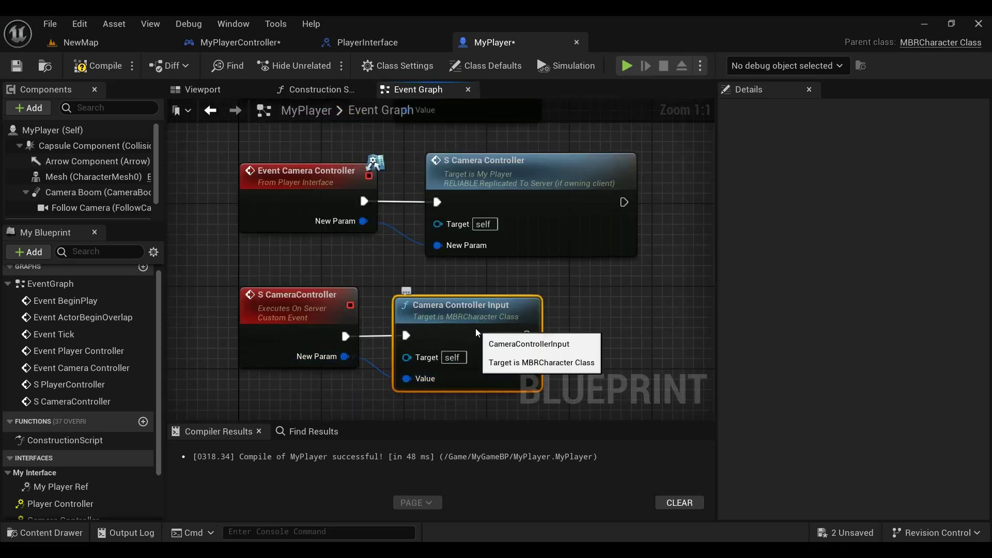
pyautogui.moveTo(702, 174); pyautogui.dragTo(543, 226, button='right')
pyautogui.hotkey('ctrl', 'c')
pyautogui.hotkey('ctrl', 'v')
pyautogui.moveTo(595, 247); pyautogui.dragTo(584, 257)
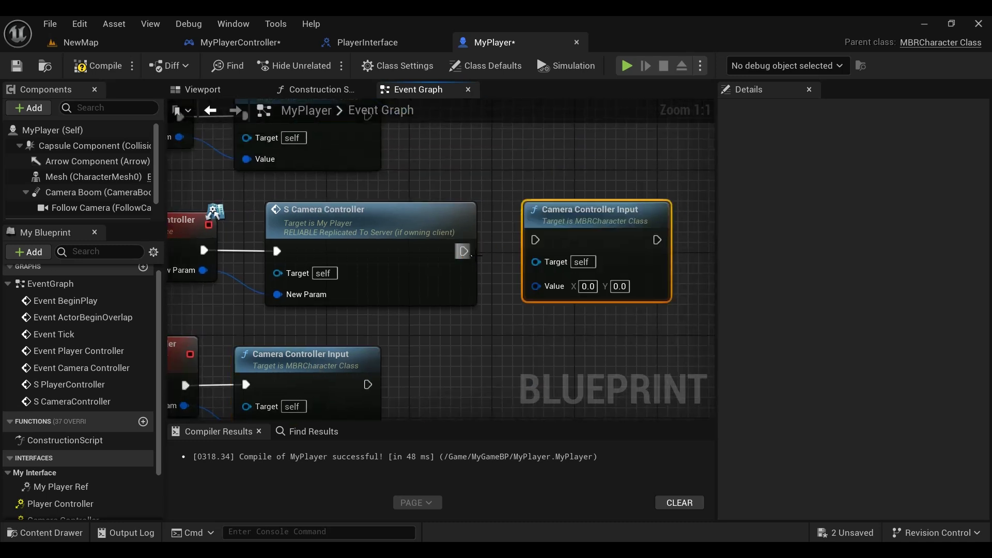
pyautogui.moveTo(464, 251); pyautogui.dragTo(535, 250)
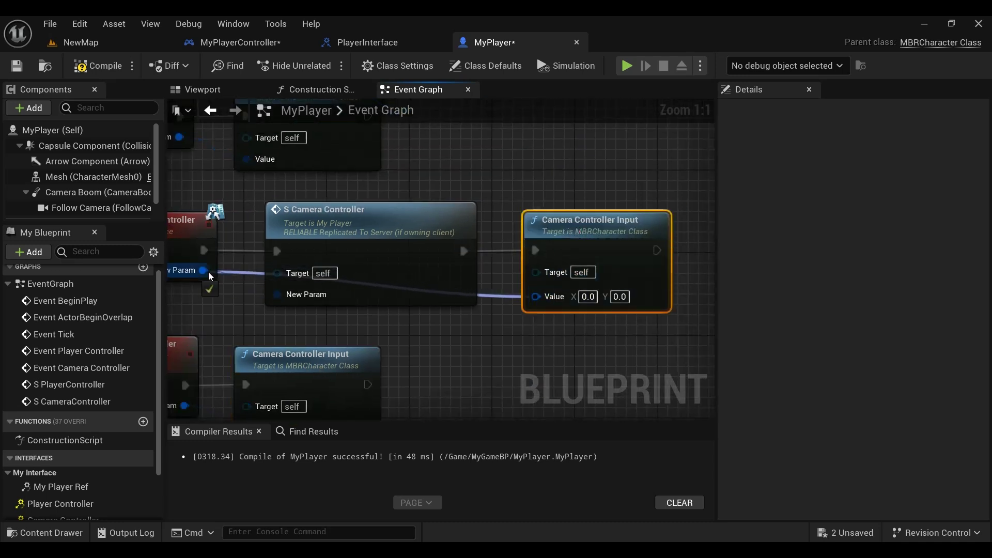
pyautogui.moveTo(537, 296); pyautogui.dragTo(203, 270)
# - Save MyPlayer and move the disabled default event nodes aside
pyautogui.click(16, 72)
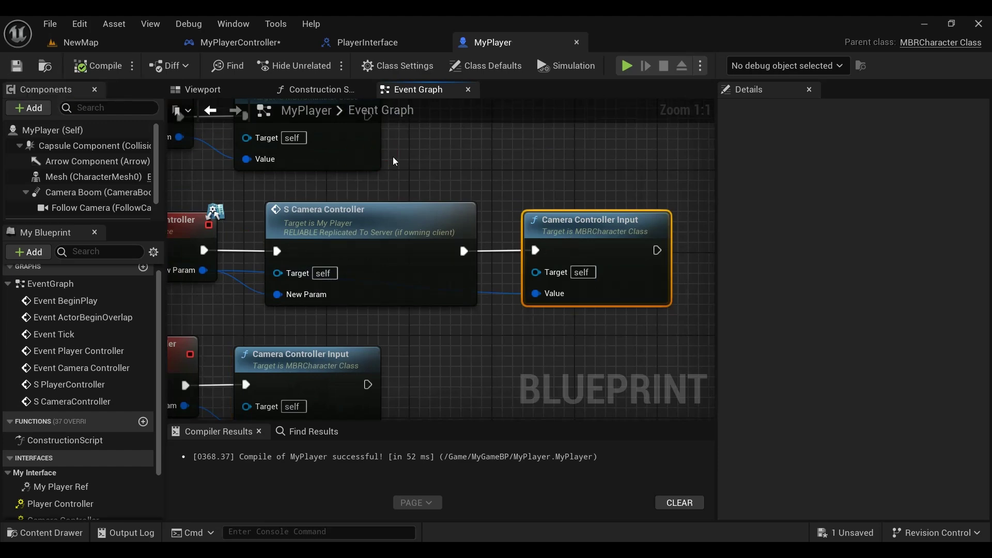
pyautogui.scroll(-2, 461, 161)
pyautogui.scroll(-1, 481, 289)
pyautogui.scroll(-1, 464, 271)
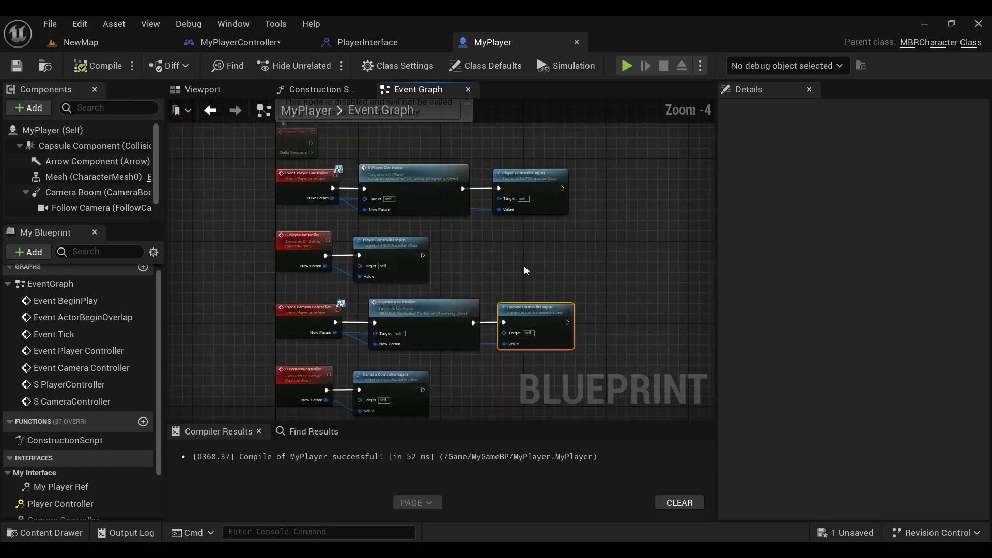
pyautogui.moveTo(356, 188); pyautogui.dragTo(404, 299, button='right')
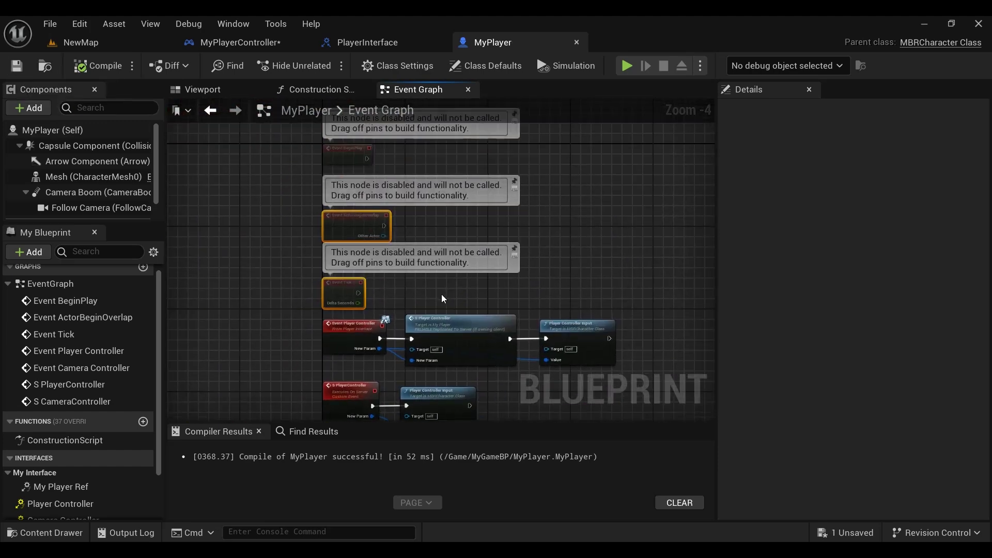
pyautogui.moveTo(359, 245); pyautogui.dragTo(225, 245)
pyautogui.moveTo(463, 328); pyautogui.dragTo(415, 101, button='right')
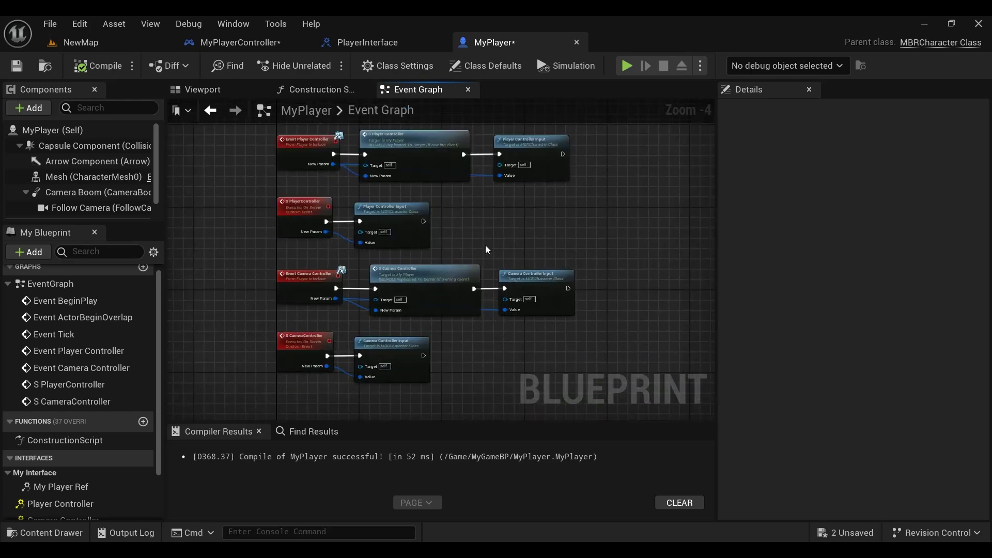
# - Move the Player Controller nodes down-left, away from the Camera Controller nodes
pyautogui.scroll(1, 511, 248)
pyautogui.moveTo(573, 250); pyautogui.dragTo(600, 269, button='right')
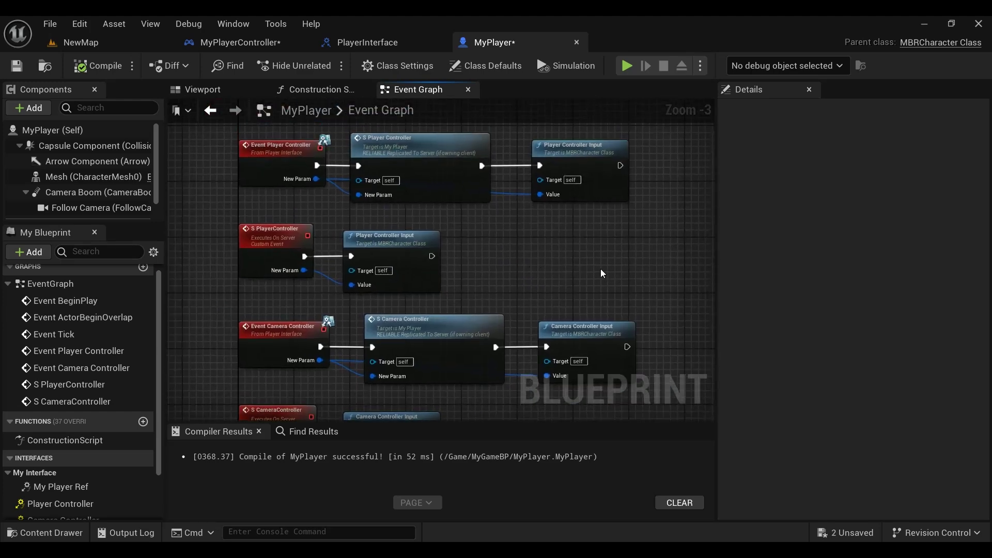
pyautogui.moveTo(600, 272); pyautogui.dragTo(234, 129)
pyautogui.scroll(-2, 414, 200)
pyautogui.moveTo(415, 200)
pyautogui.mouseDown()
pyautogui.moveTo(190, 294)
pyautogui.moveTo(191, 308)
pyautogui.mouseUp()
pyautogui.moveTo(191, 308); pyautogui.dragTo(266, 254, button='right')
# - Box-select the Player Controller nodes and wrap them in a comment
pyautogui.moveTo(687, 310); pyautogui.dragTo(407, 183)
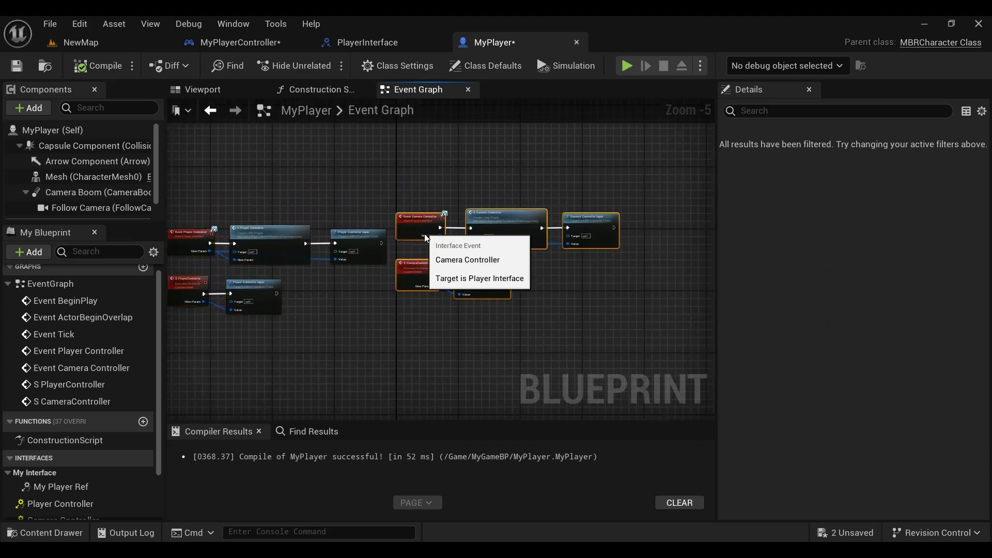
pyautogui.moveTo(371, 304); pyautogui.dragTo(476, 293, button='right')
pyautogui.moveTo(476, 293); pyautogui.dragTo(233, 195)
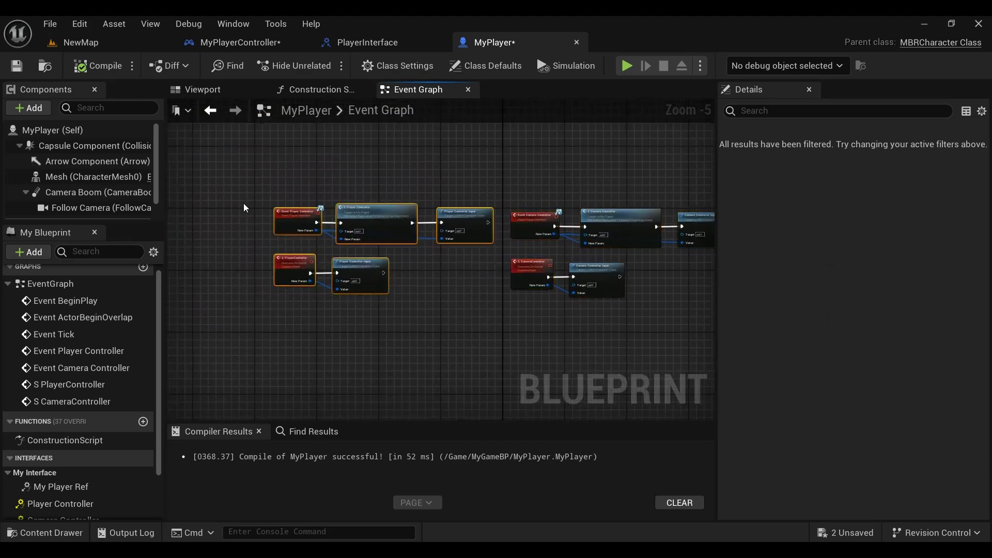
pyautogui.press('c')
pyautogui.scroll(3, 260, 234)
# - Title the Player Controller comment 'PlayerController'
pyautogui.click(340, 299)
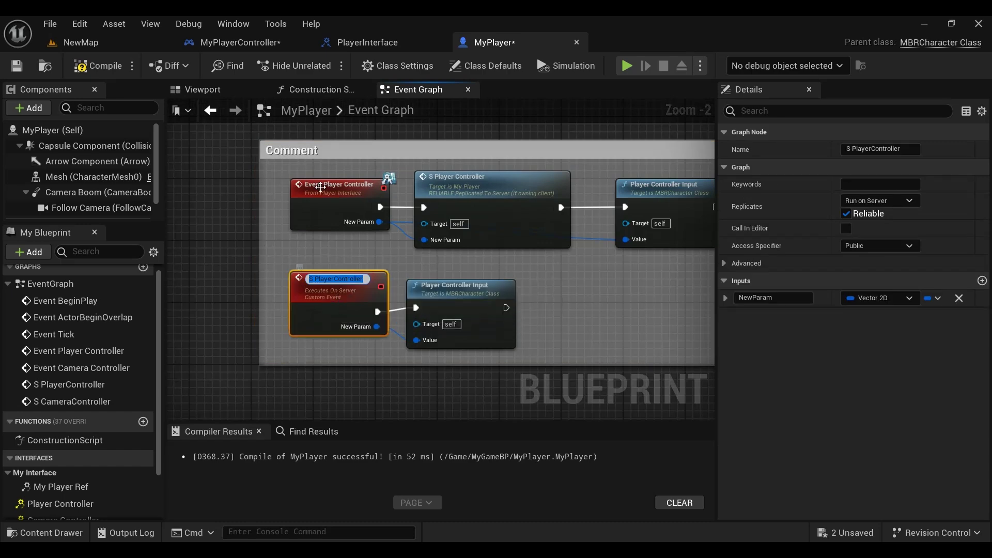
pyautogui.doubleClick(307, 153)
pyautogui.moveTo(284, 157); pyautogui.dragTo(269, 201)
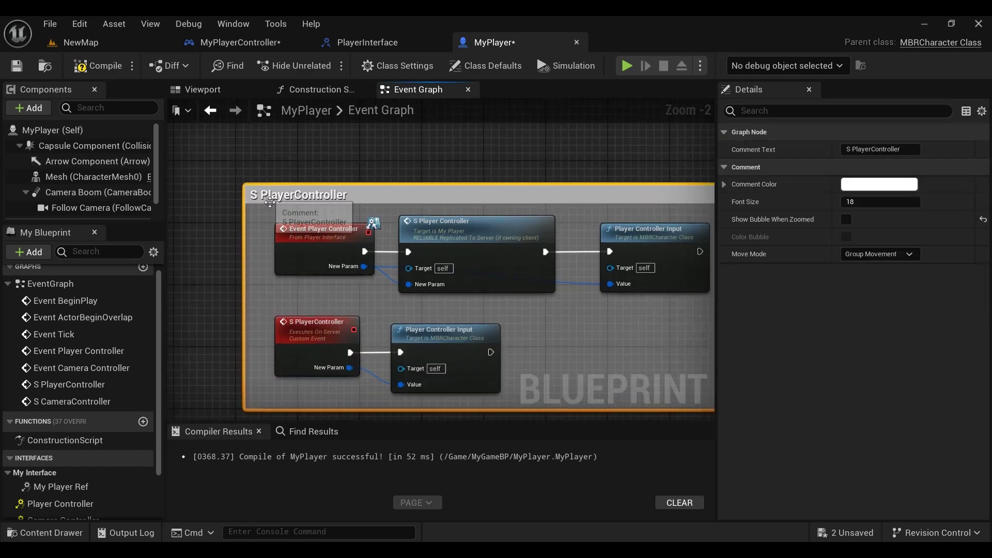
pyautogui.click(269, 201)
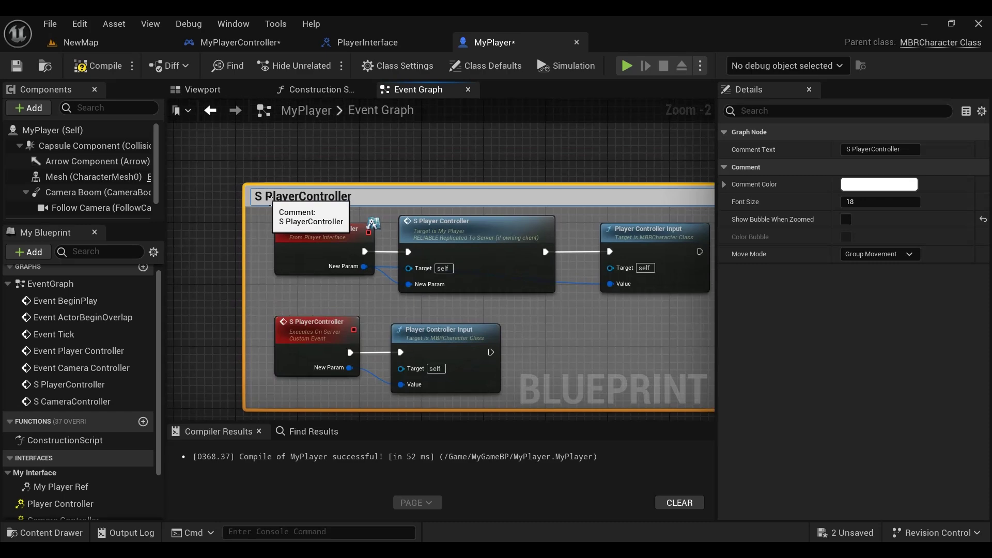
pyautogui.press('Return')
# - Turn on the comment's coloured zoom bubble and set its colour to black
pyautogui.moveTo(381, 193); pyautogui.dragTo(235, 192, button='right')
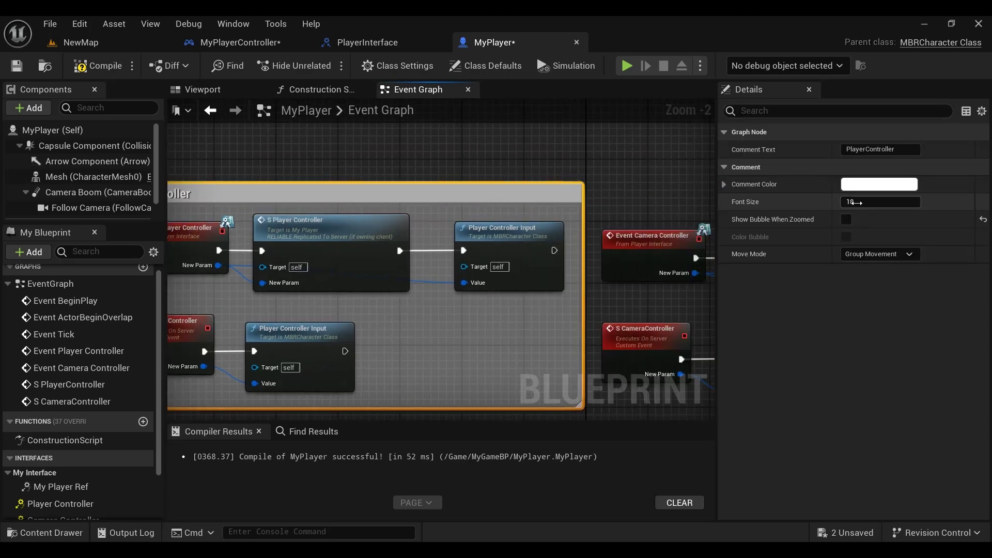
pyautogui.click(846, 219)
pyautogui.click(846, 236)
pyautogui.click(862, 191)
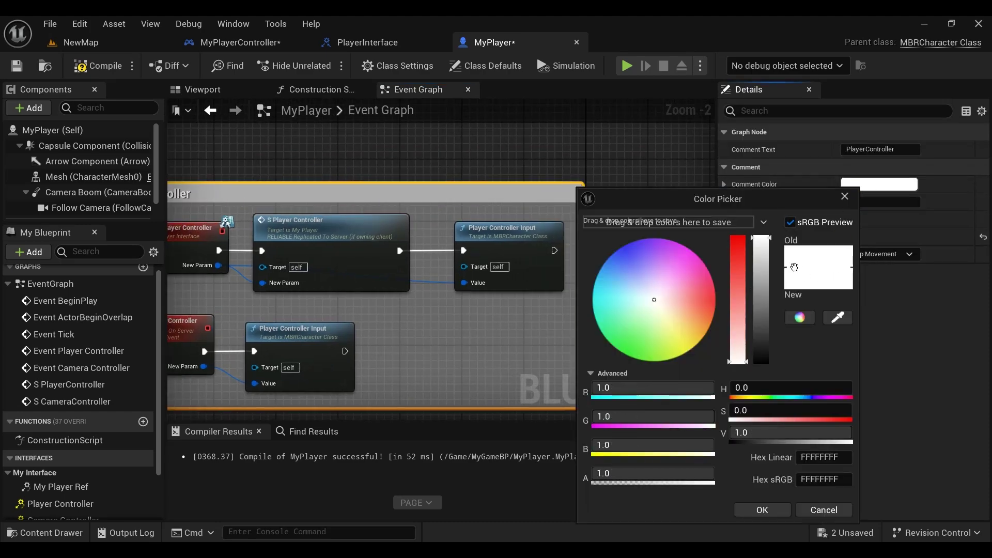
pyautogui.moveTo(761, 243); pyautogui.dragTo(738, 493)
pyautogui.click(746, 510)
pyautogui.moveTo(578, 335); pyautogui.dragTo(472, 322, button='right')
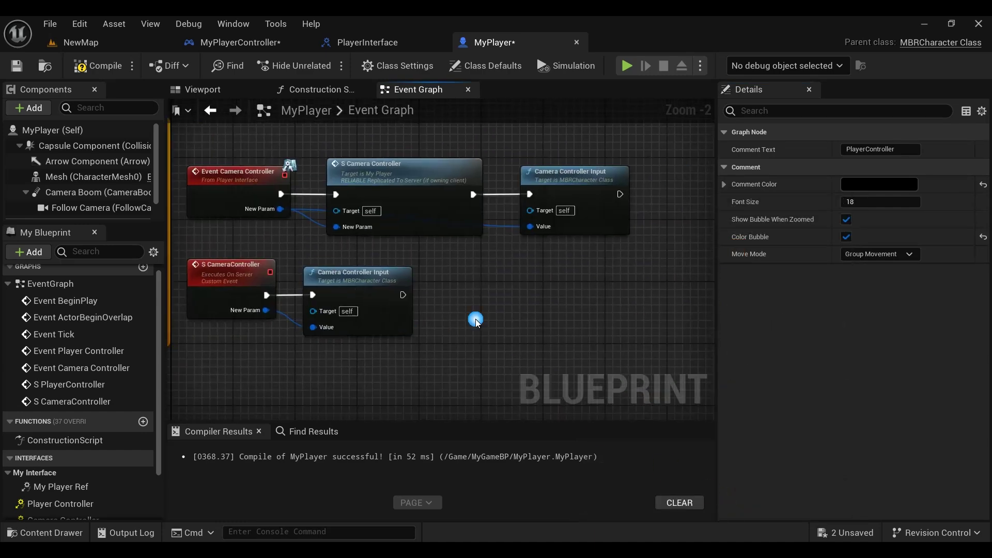
pyautogui.scroll(-1, 504, 314)
# - Wrap all the camera-controller nodes in a new comment
pyautogui.moveTo(666, 345); pyautogui.dragTo(242, 171)
pyautogui.press('c')
pyautogui.moveTo(324, 138); pyautogui.dragTo(416, 189, button='right')
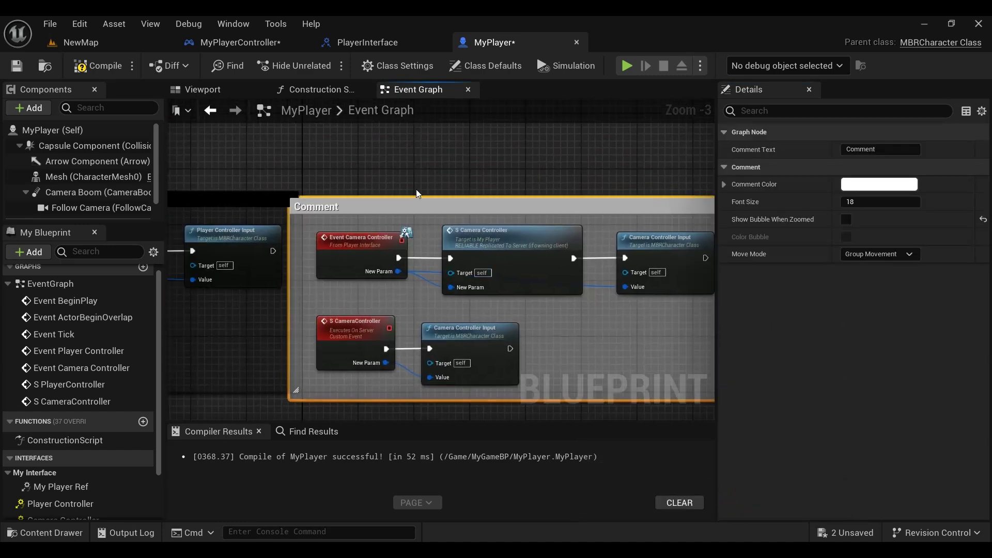
pyautogui.moveTo(418, 207); pyautogui.dragTo(463, 203)
# - Title the new comment 'CameraController', based on the S CameraController event name
pyautogui.click(436, 320)
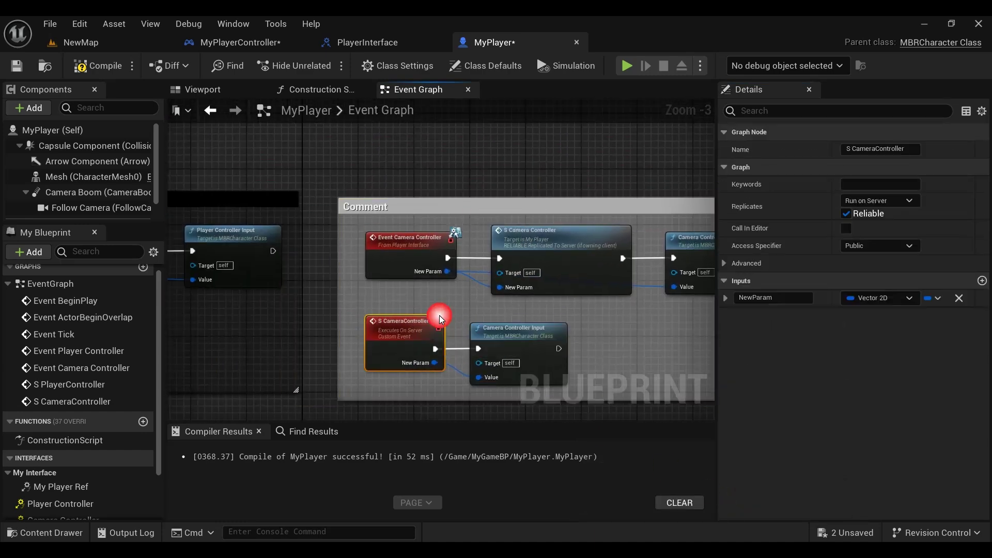
pyautogui.hotkey('ctrl', 'c')
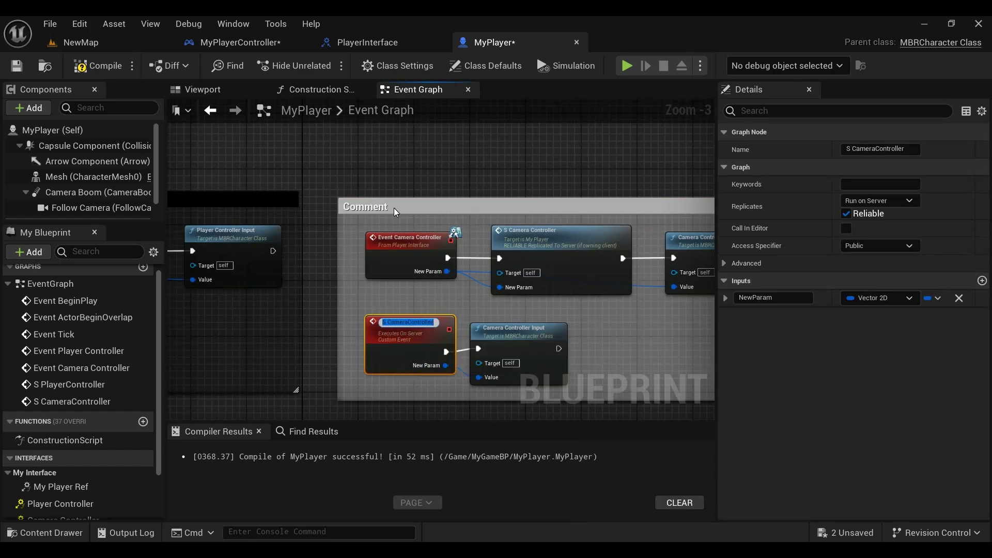
pyautogui.doubleClick(415, 207)
pyautogui.hotkey('ctrl', 'v')
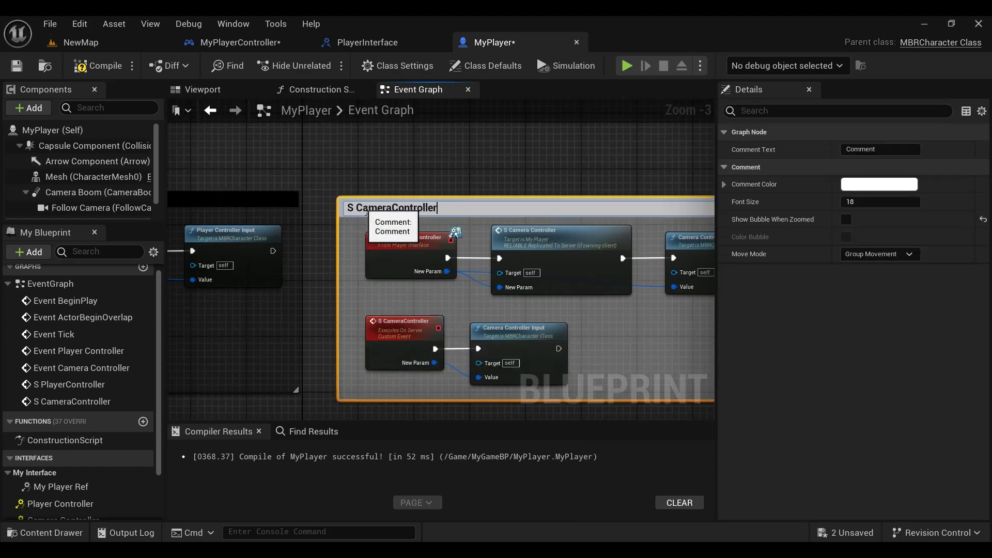
pyautogui.press('BackSpace')
pyautogui.click(443, 218)
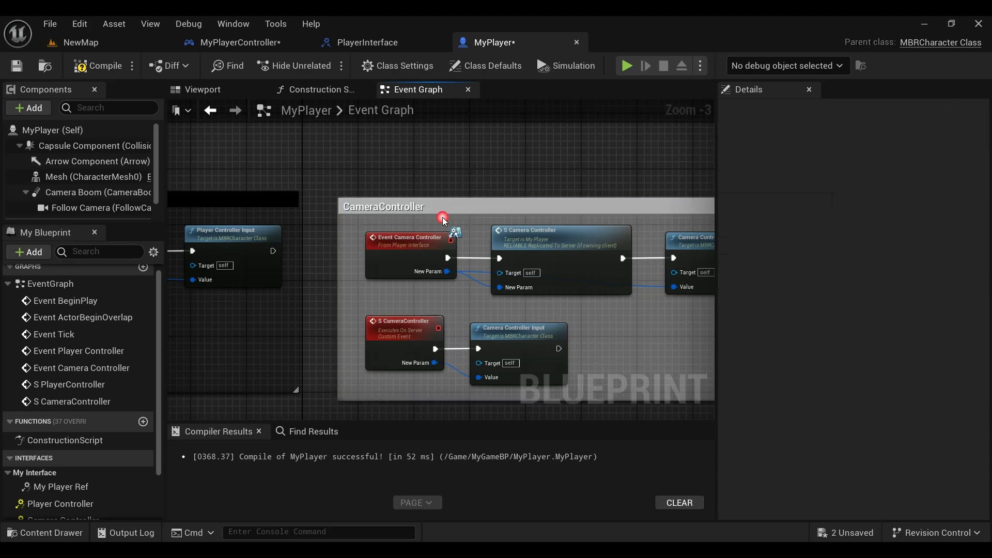
# - Set the CameraController comment colour to black
pyautogui.click(435, 215)
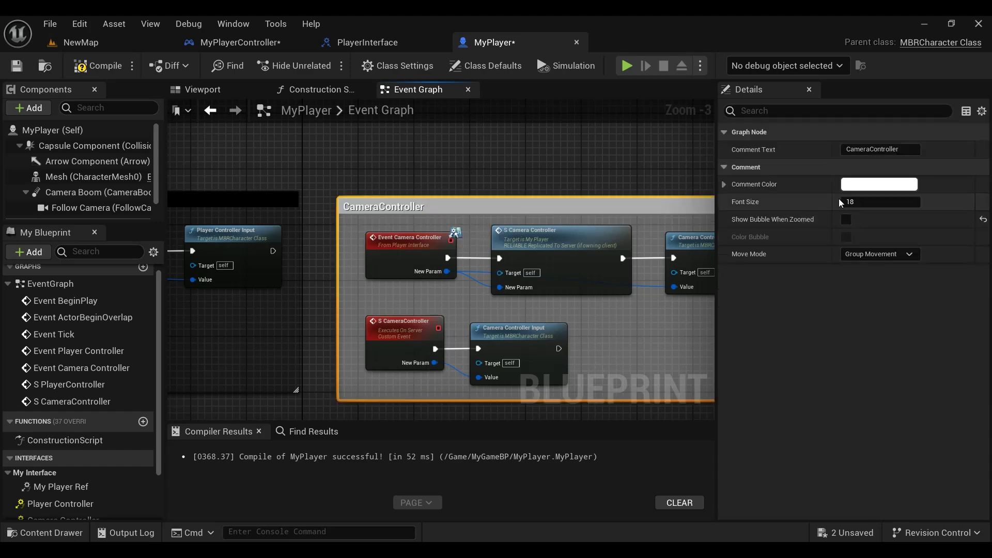
pyautogui.click(871, 204)
pyautogui.moveTo(769, 237); pyautogui.dragTo(769, 361)
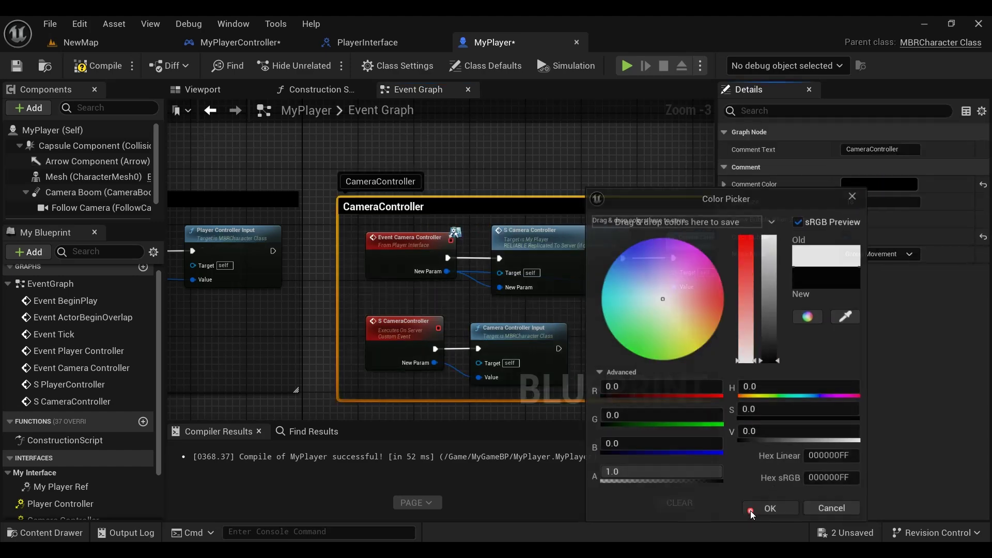
pyautogui.click(762, 509)
# - Compile and save the MyPlayer blueprint
pyautogui.click(80, 66)
pyautogui.click(17, 65)
pyautogui.scroll(-1, 505, 160)
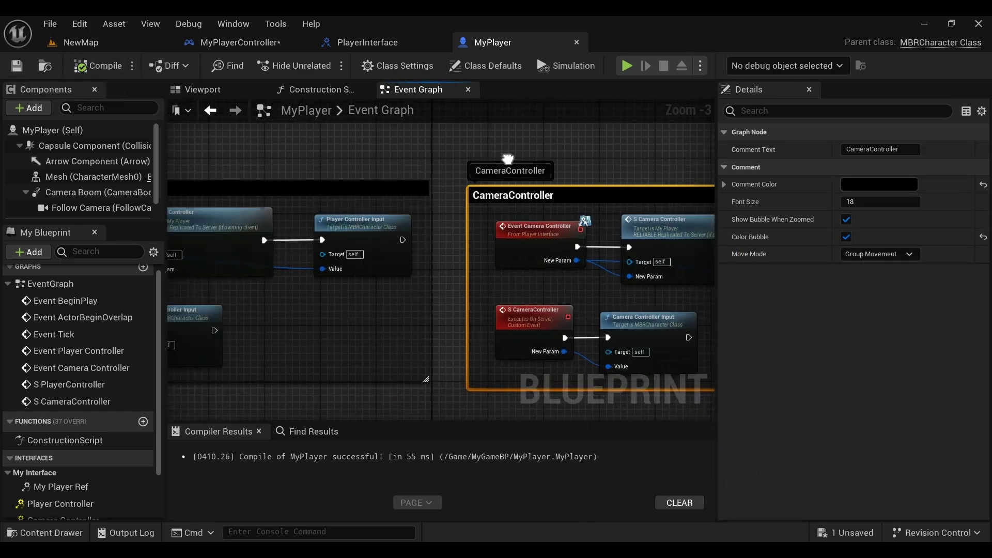
pyautogui.scroll(-1, 451, 324)
pyautogui.click(451, 322)
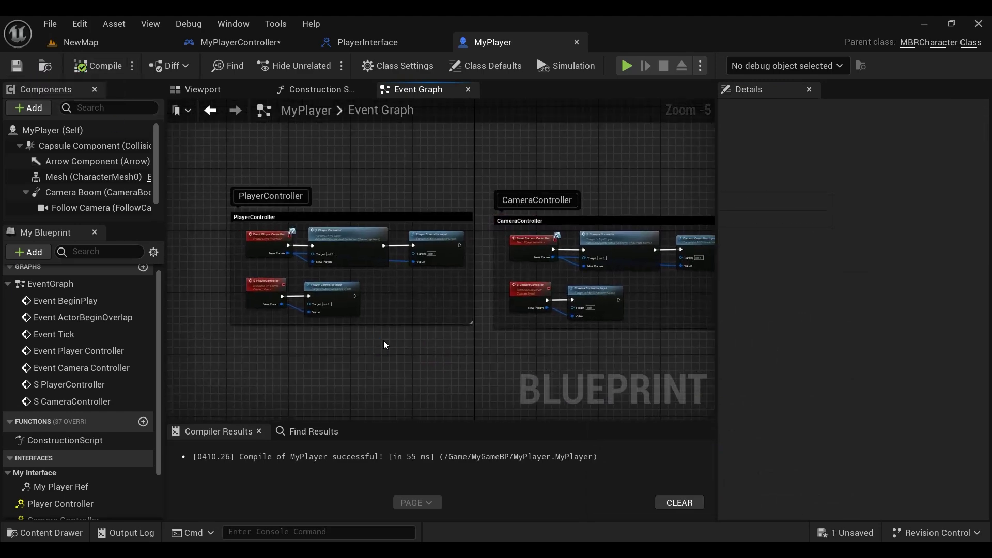
pyautogui.scroll(3, 398, 336)
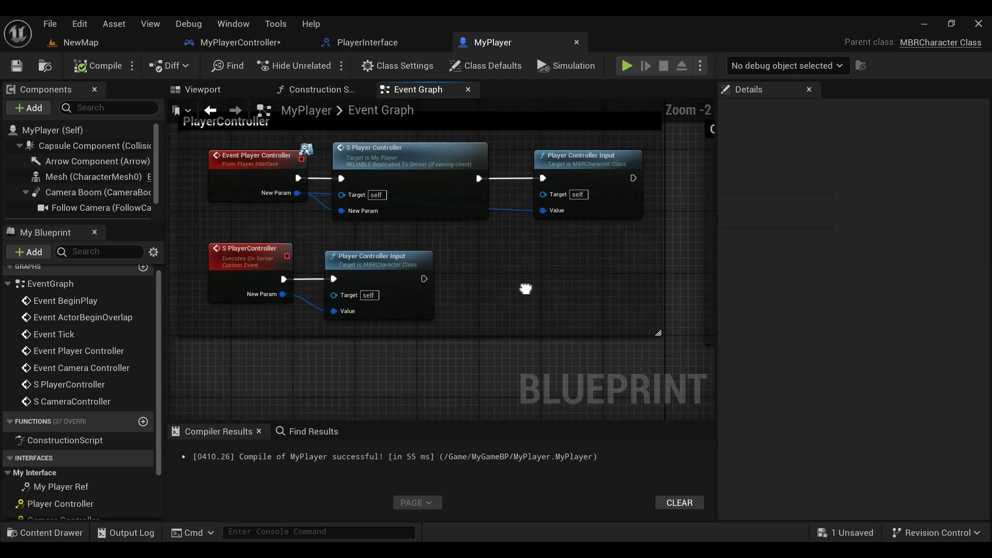
pyautogui.moveTo(525, 288); pyautogui.dragTo(482, 298, button='right')
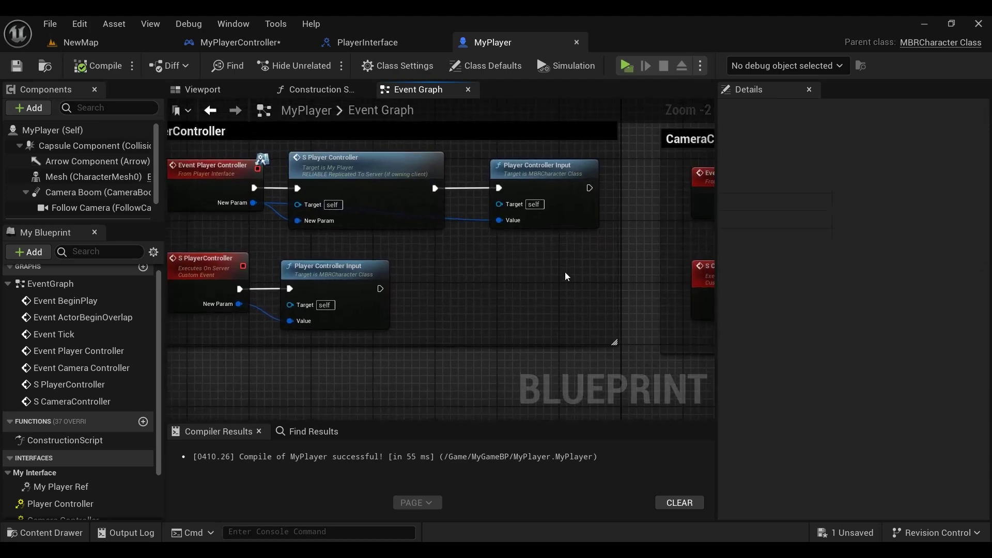
pyautogui.click(626, 69)
pyautogui.click(785, 104)
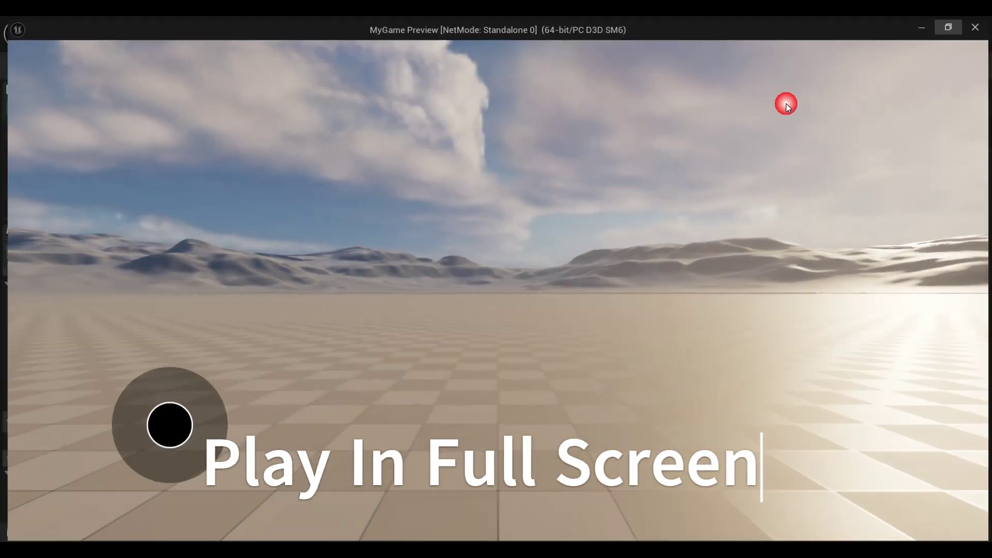
pyautogui.moveTo(779, 186)
pyautogui.mouseDown()
pyautogui.moveTo(575, 252)
pyautogui.moveTo(687, 257)
pyautogui.mouseUp()
pyautogui.moveTo(207, 409)
pyautogui.mouseDown()
pyautogui.moveTo(166, 285)
pyautogui.moveTo(153, 385)
pyautogui.mouseUp()
pyautogui.moveTo(610, 330); pyautogui.dragTo(709, 314)
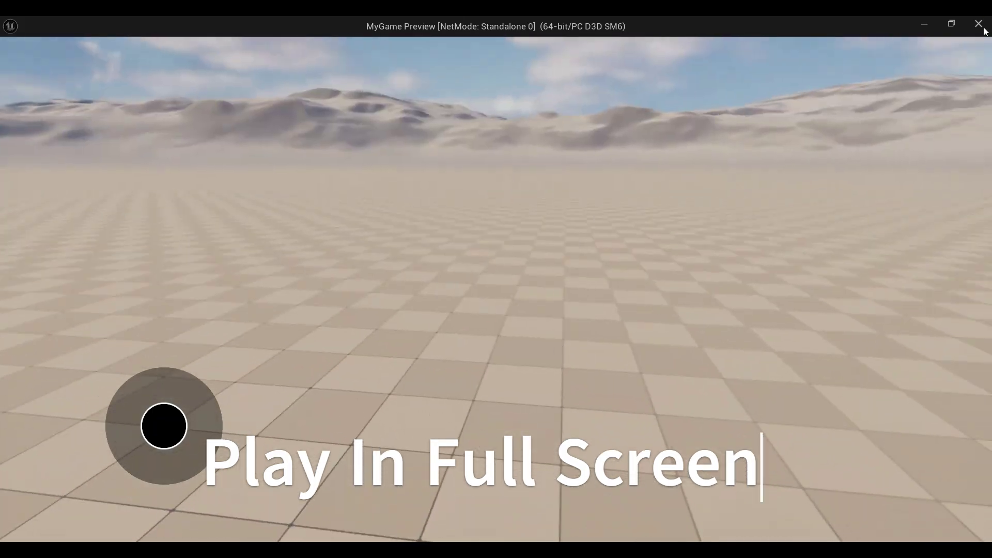
pyautogui.click(979, 26)
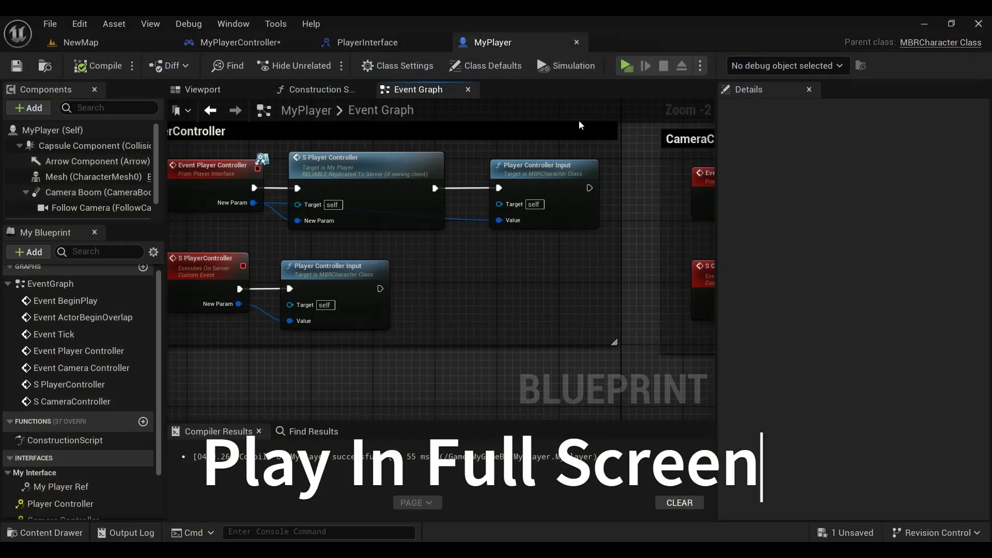
# - Set the play Net Mode to Play As Client
pyautogui.click(698, 66)
pyautogui.moveTo(744, 359)
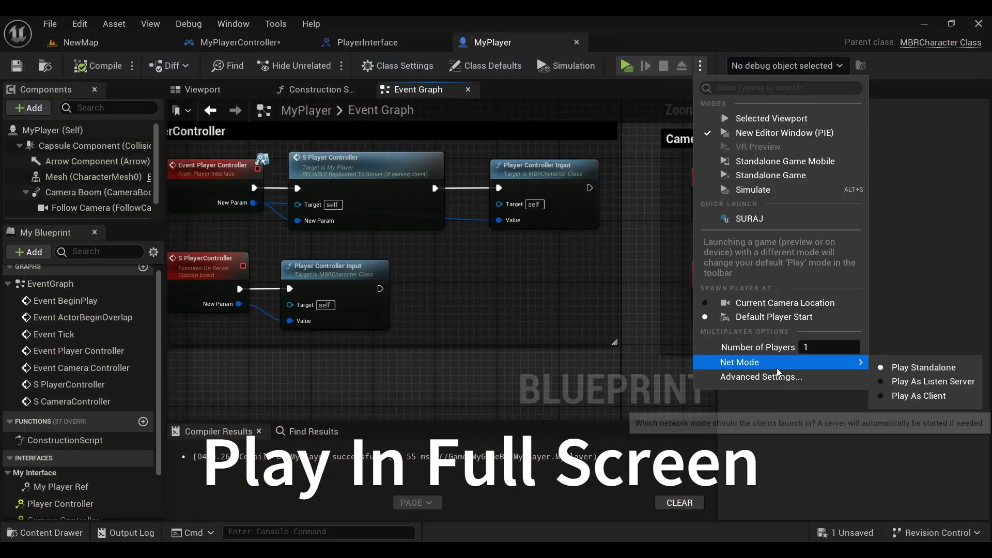
pyautogui.click(926, 396)
# - Test-play as a client using the joystick, close the preview, and compile MyPlayer
pyautogui.click(620, 63)
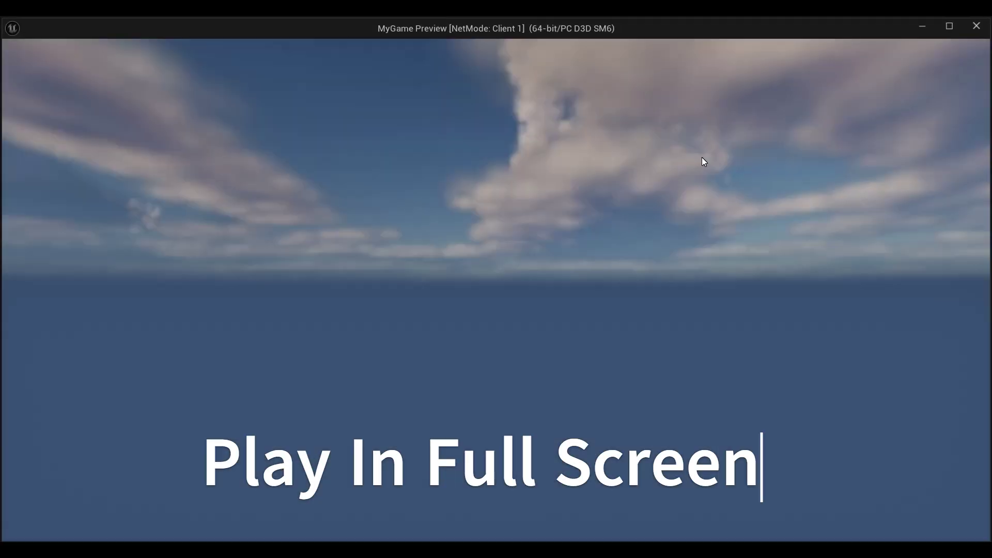
pyautogui.moveTo(704, 161); pyautogui.dragTo(819, 244)
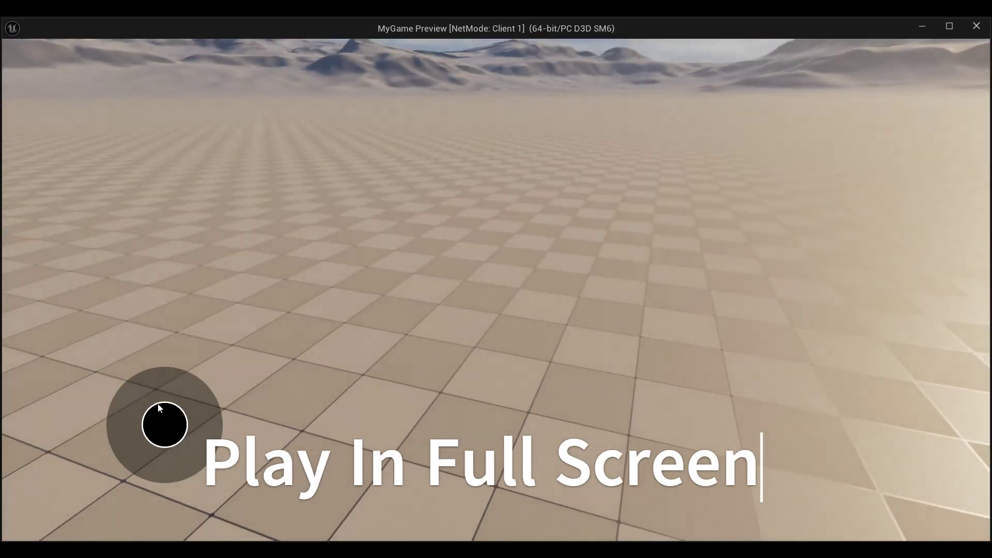
pyautogui.moveTo(164, 424)
pyautogui.mouseDown()
pyautogui.moveTo(225, 381)
pyautogui.moveTo(188, 362)
pyautogui.mouseUp()
pyautogui.moveTo(811, 295); pyautogui.dragTo(723, 244)
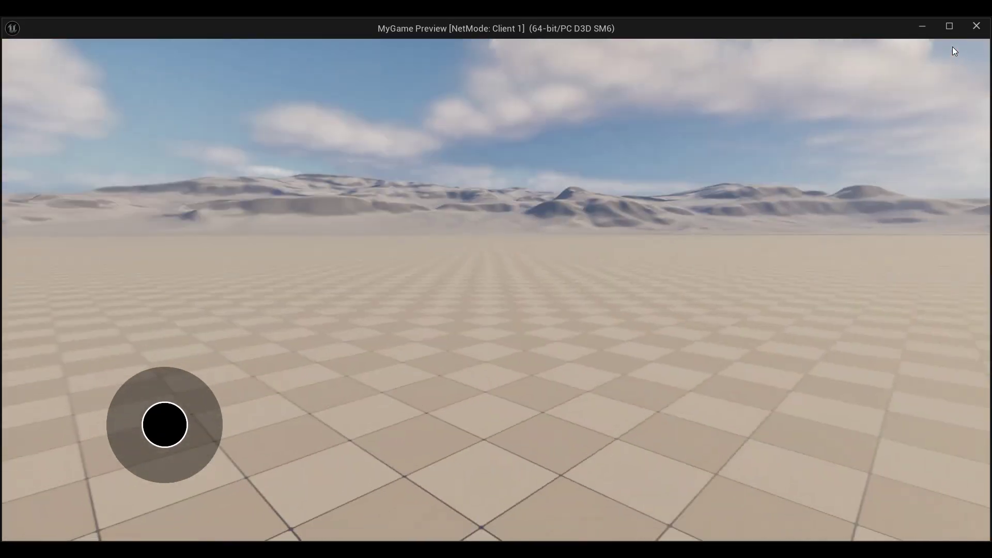
pyautogui.click(977, 26)
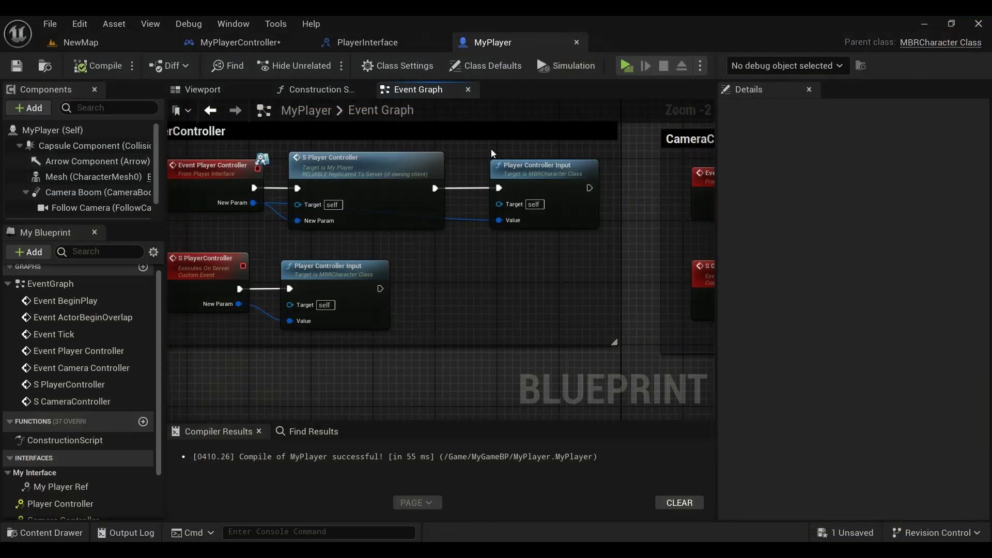
pyautogui.click(110, 63)
pyautogui.moveTo(394, 295); pyautogui.dragTo(447, 281, button='right')
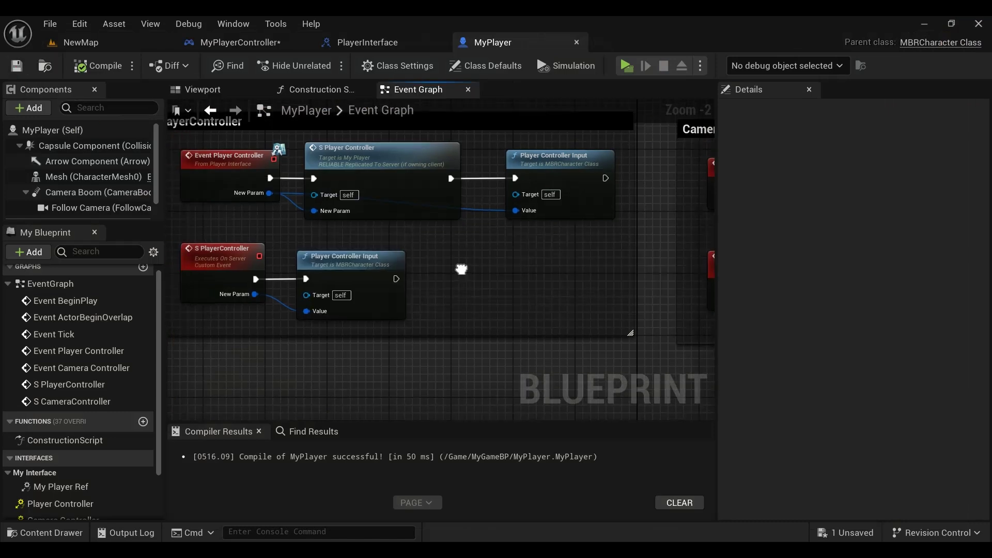
# - Set the Mesh (CharacterMesh0) Skeletal Mesh Asset to SKM_Quinn and compile MyPlayer
pyautogui.click(205, 91)
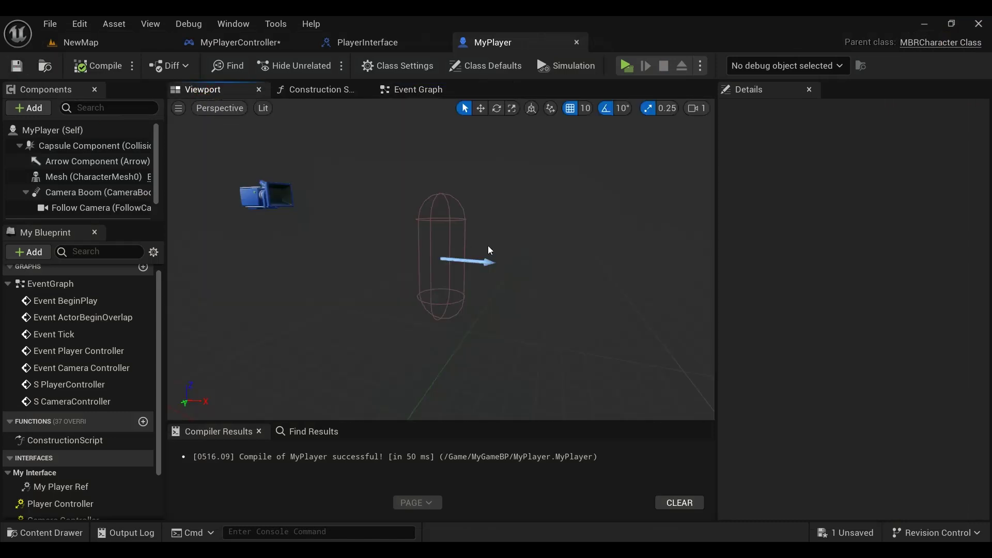
pyautogui.moveTo(489, 250); pyautogui.dragTo(86, 166)
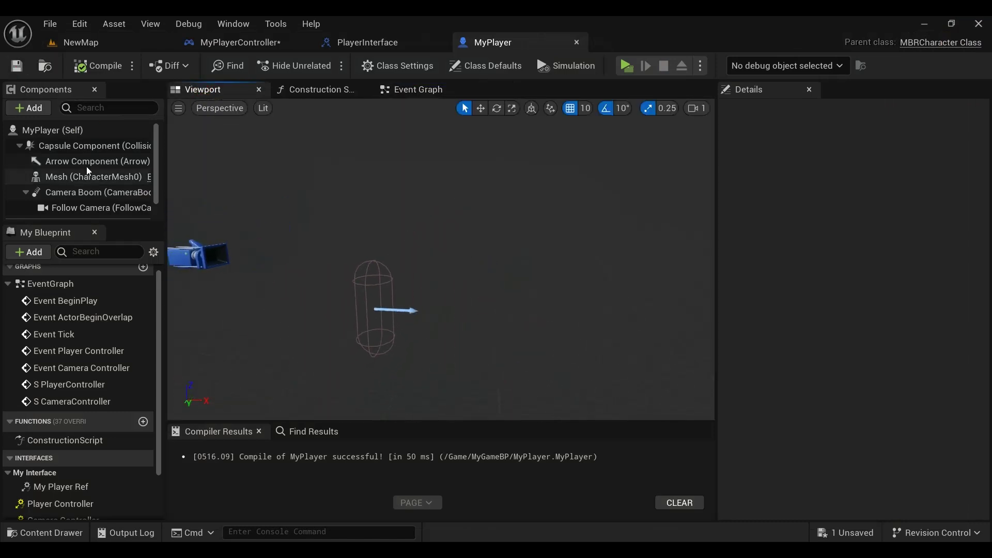
pyautogui.click(92, 131)
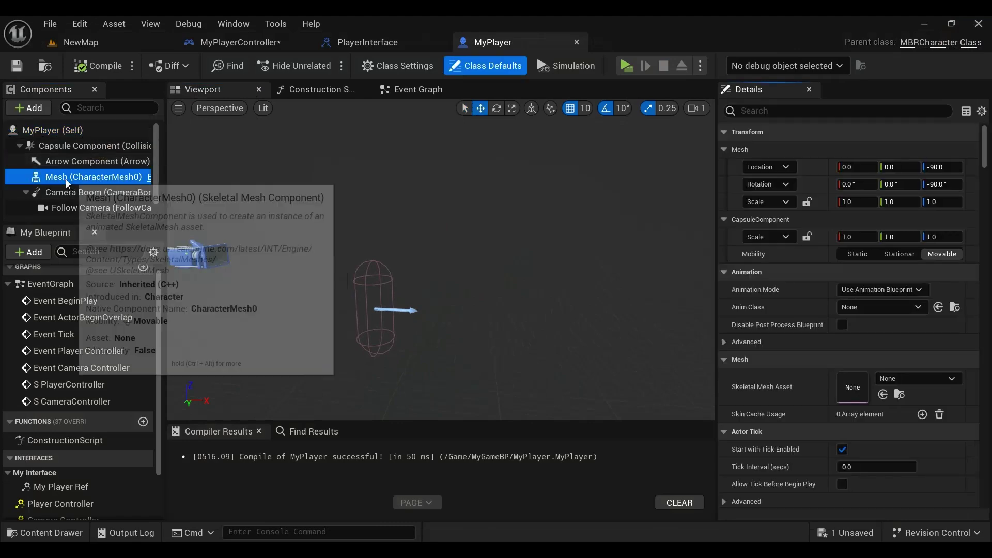
pyautogui.click(66, 177)
pyautogui.scroll(-3, 898, 392)
pyautogui.click(897, 392)
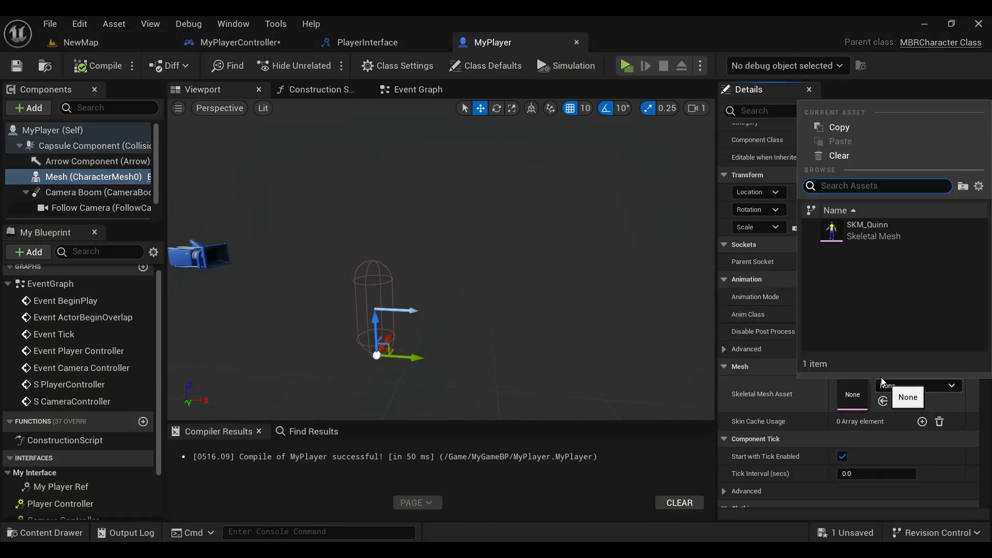
pyautogui.click(847, 226)
pyautogui.click(108, 71)
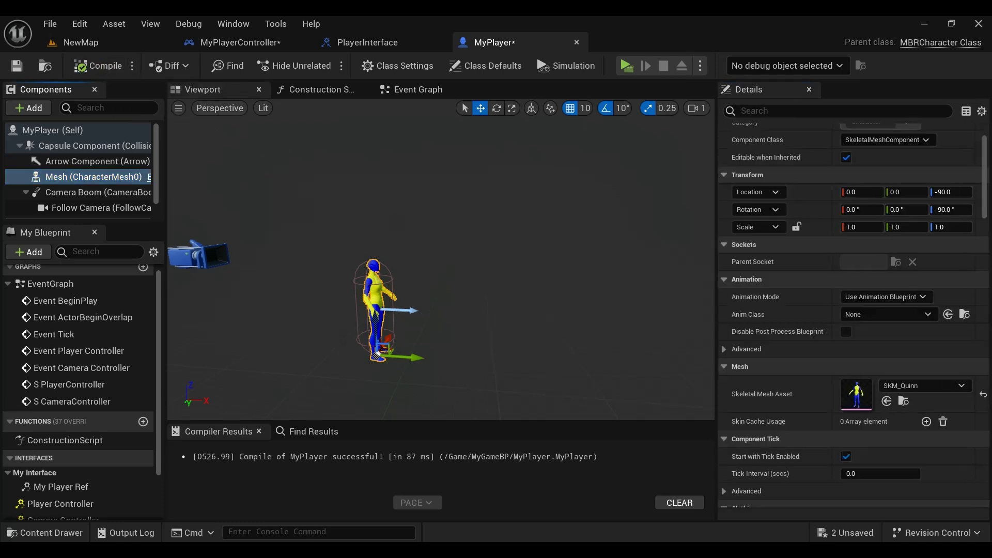
pyautogui.moveTo(439, 258); pyautogui.dragTo(377, 269, button='right')
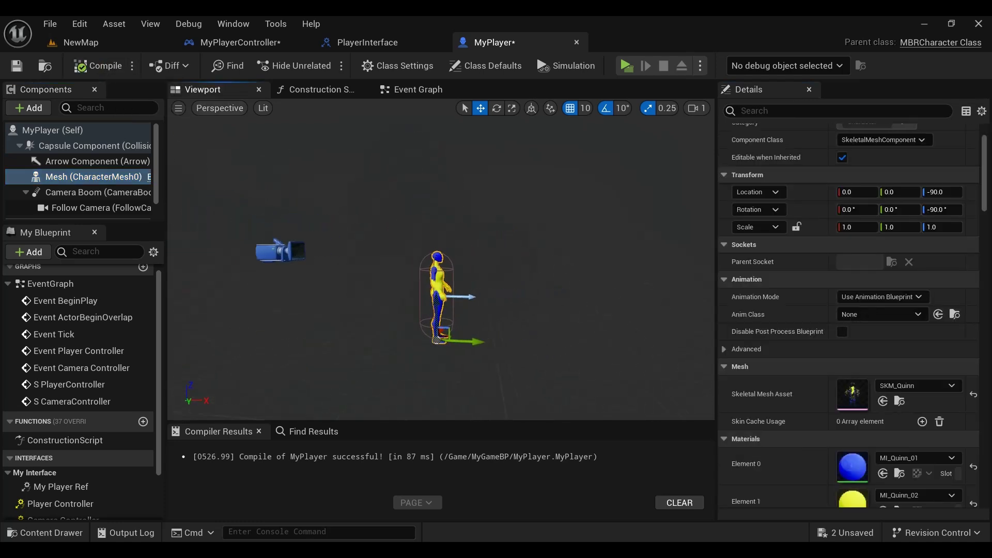
# - Test-play Quinn as a client with the joystick, then bring up the Play options
pyautogui.click(628, 65)
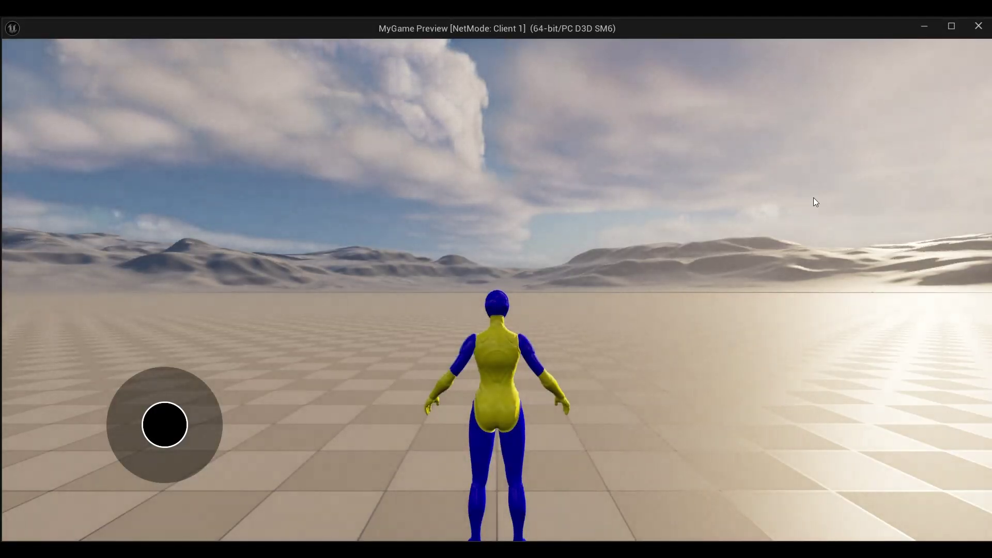
pyautogui.moveTo(815, 202); pyautogui.dragTo(820, 237)
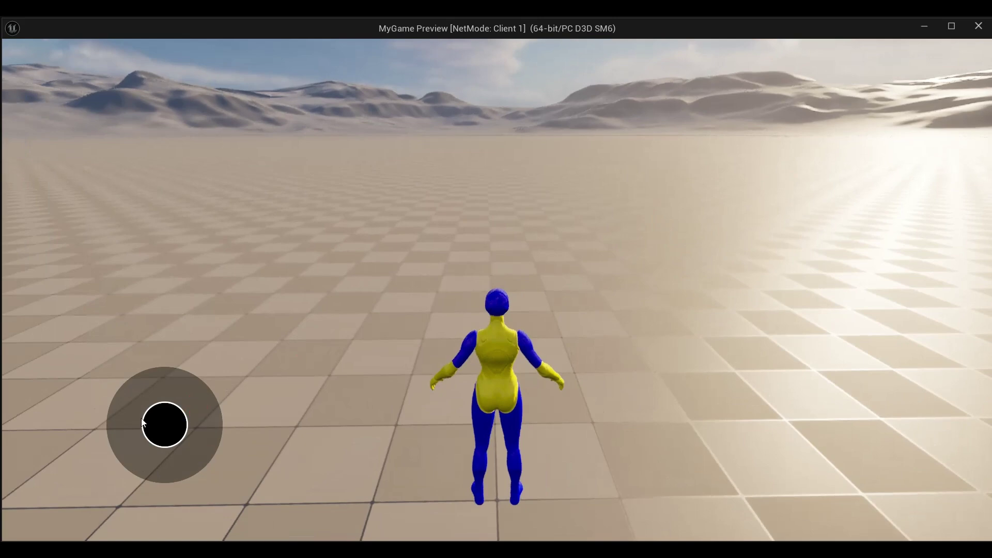
pyautogui.moveTo(164, 424)
pyautogui.mouseDown()
pyautogui.moveTo(96, 342)
pyautogui.moveTo(267, 383)
pyautogui.mouseUp()
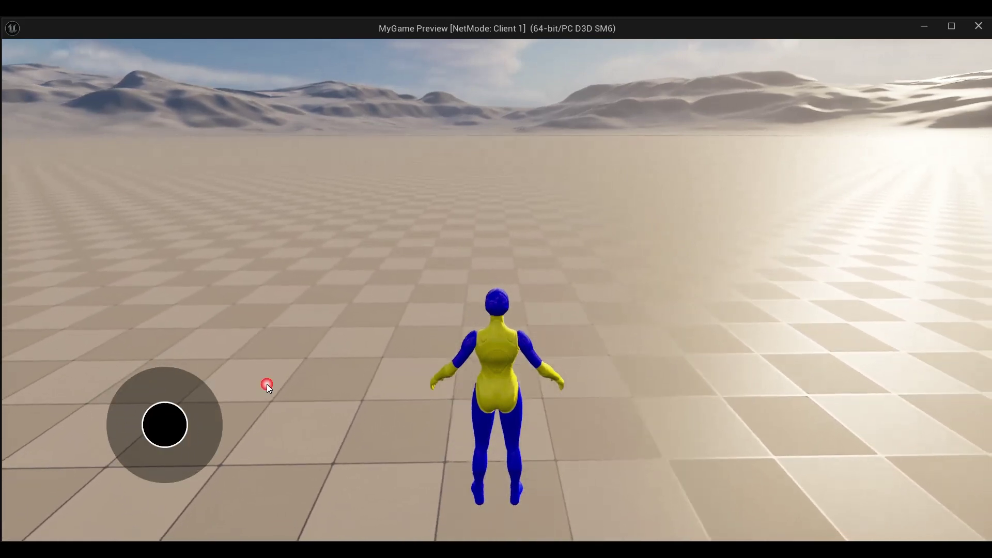
pyautogui.click(978, 31)
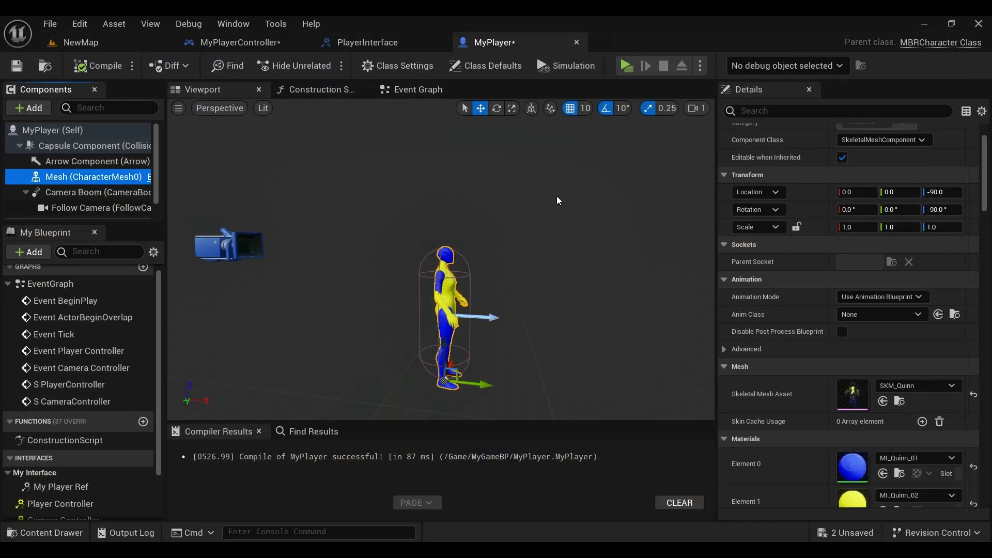
pyautogui.click(703, 65)
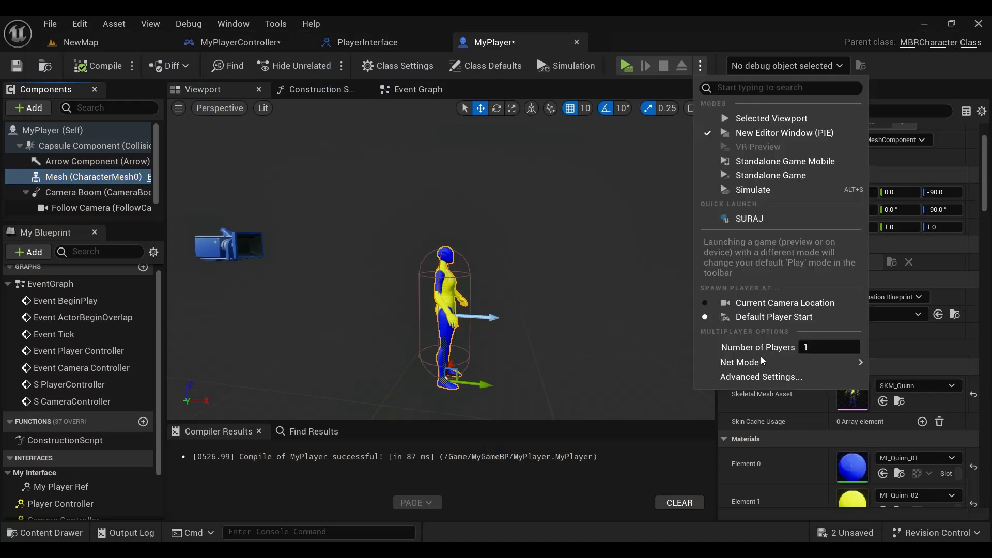
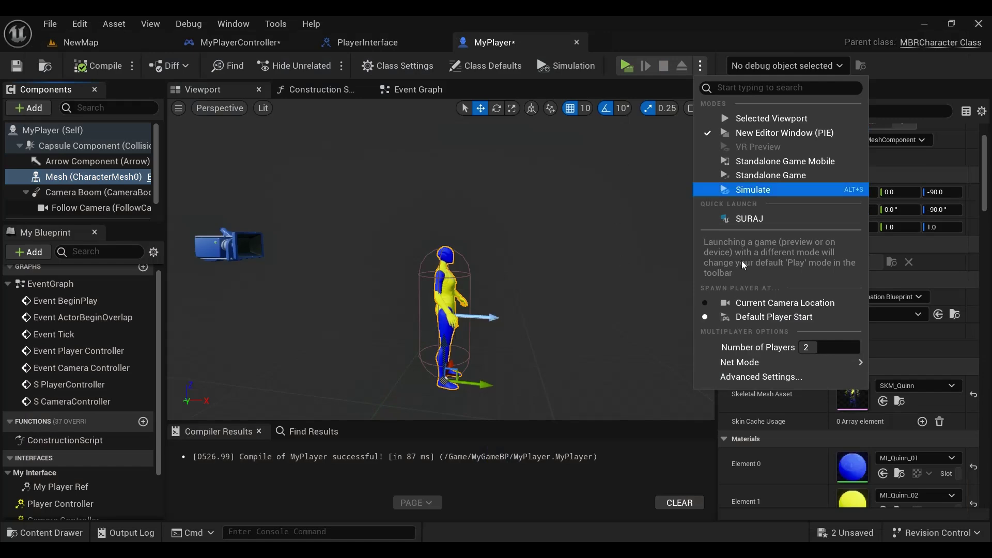
# - Launch the two-player New Editor Window test and reposition the Client 2 window
pyautogui.click(625, 65)
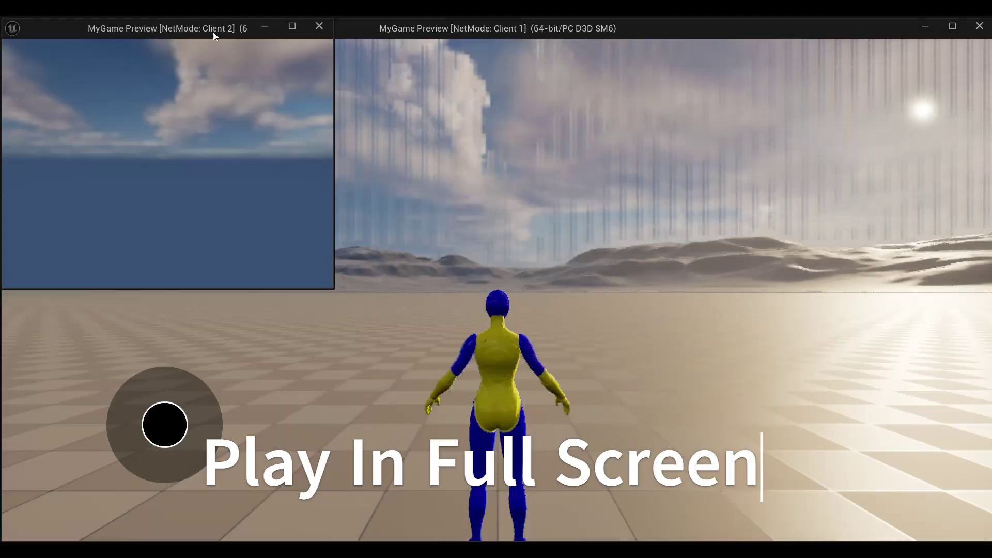
pyautogui.moveTo(212, 30); pyautogui.dragTo(347, 76)
pyautogui.click(343, 102)
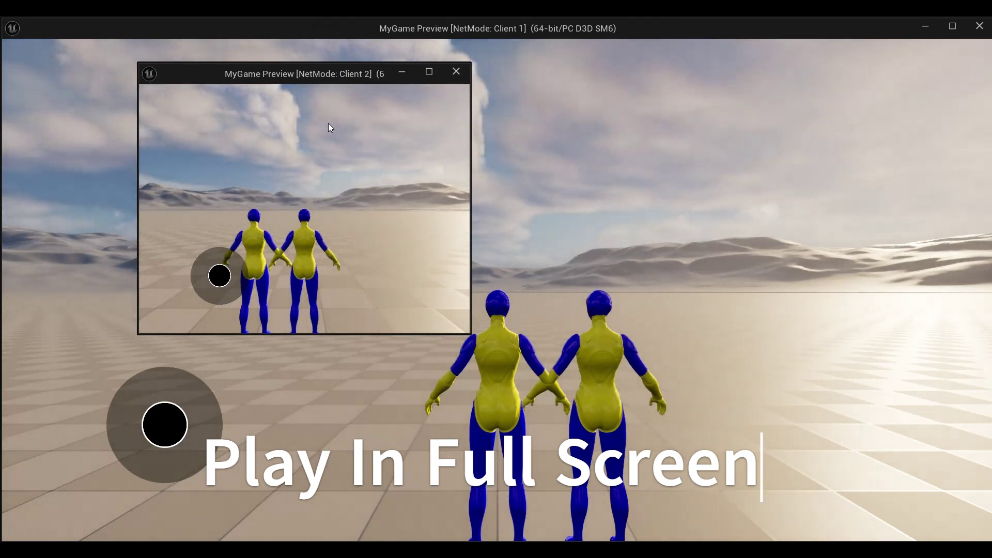
pyautogui.moveTo(317, 77); pyautogui.dragTo(255, 68)
pyautogui.click(660, 184)
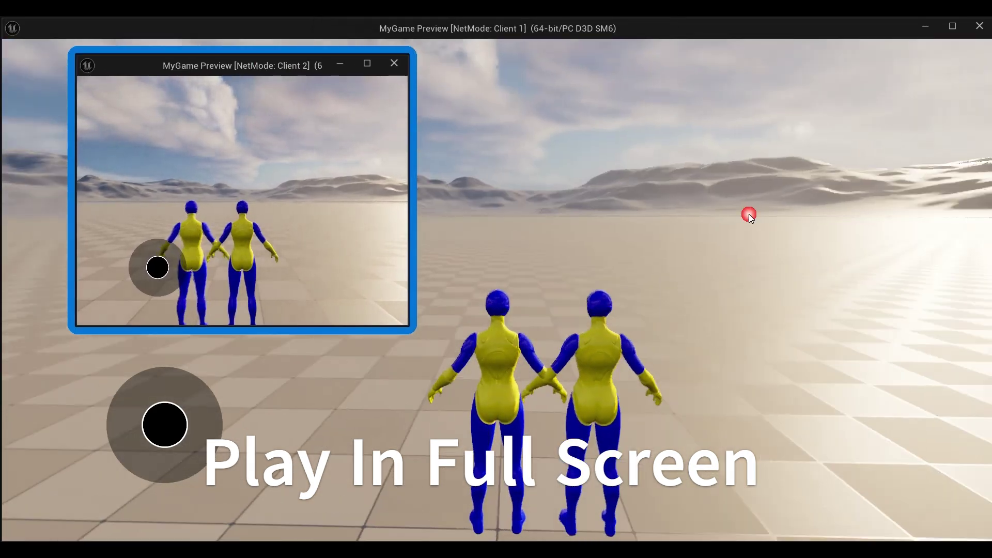
# - Walk the Client 1 character away from the other player, turning its camera to show them
pyautogui.moveTo(748, 214)
pyautogui.mouseDown()
pyautogui.moveTo(762, 242)
pyautogui.moveTo(753, 238)
pyautogui.mouseUp()
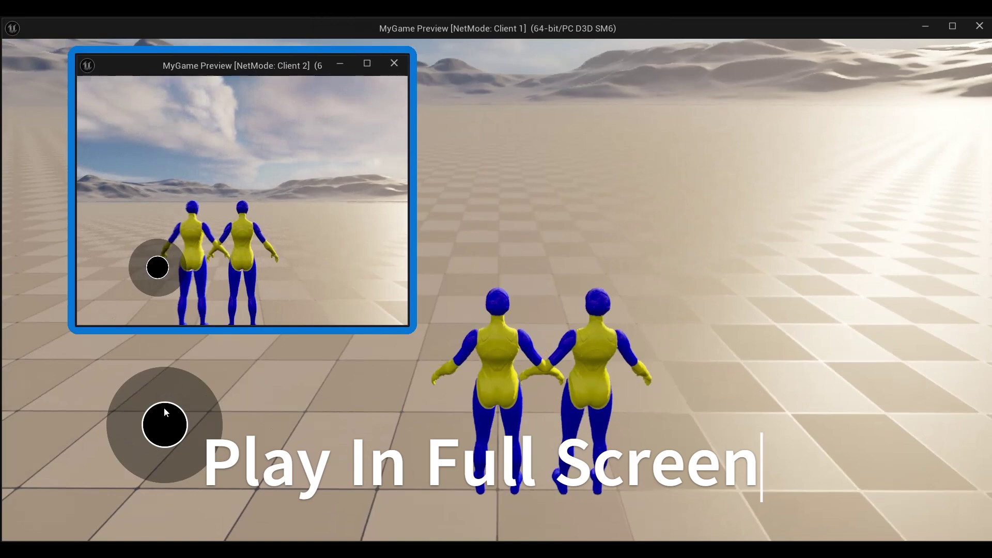
pyautogui.moveTo(163, 407)
pyautogui.mouseDown()
pyautogui.moveTo(279, 449)
pyautogui.moveTo(68, 373)
pyautogui.moveTo(69, 419)
pyautogui.moveTo(131, 420)
pyautogui.mouseUp()
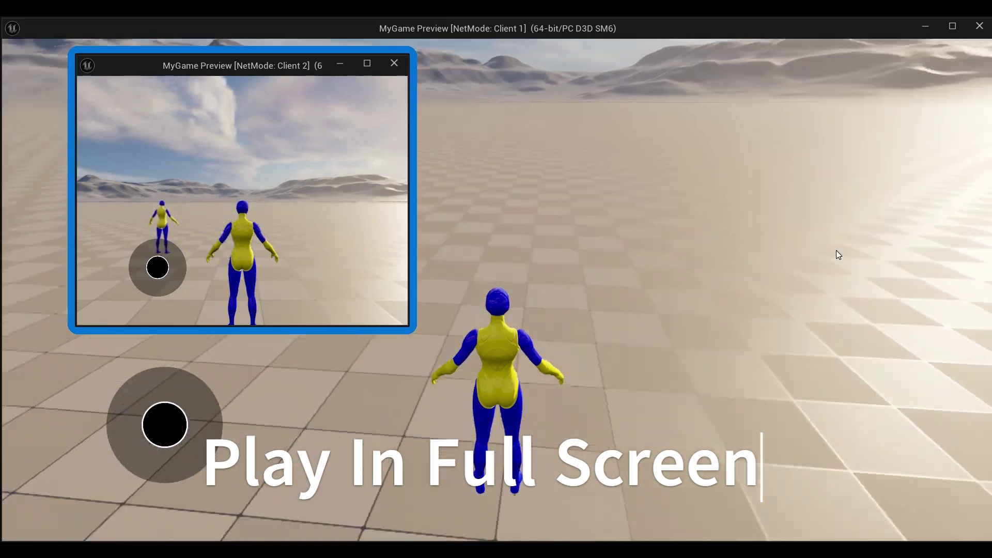
pyautogui.moveTo(836, 250)
pyautogui.mouseDown()
pyautogui.moveTo(807, 227)
pyautogui.moveTo(752, 244)
pyautogui.mouseUp()
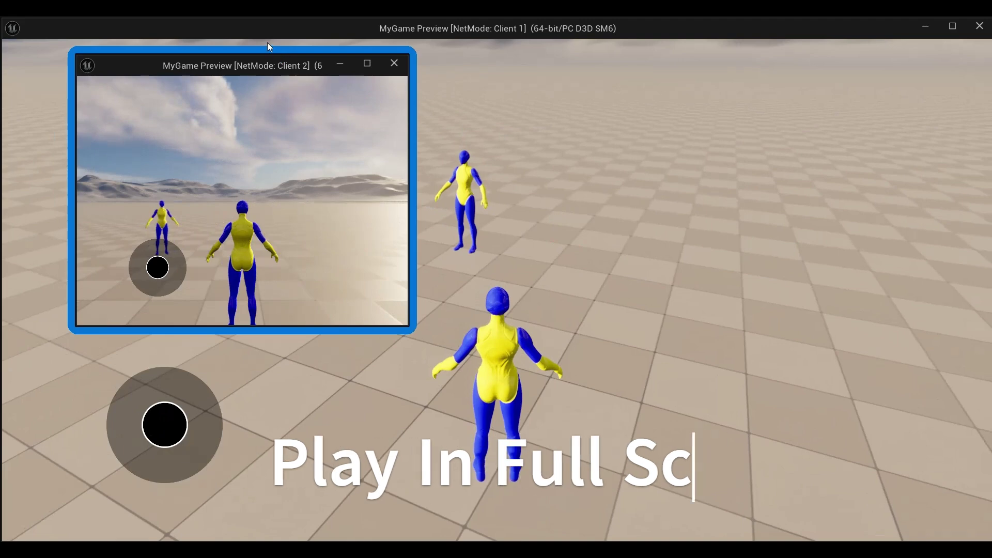
pyautogui.moveTo(259, 70); pyautogui.dragTo(233, 110)
pyautogui.moveTo(263, 31); pyautogui.dragTo(444, 59)
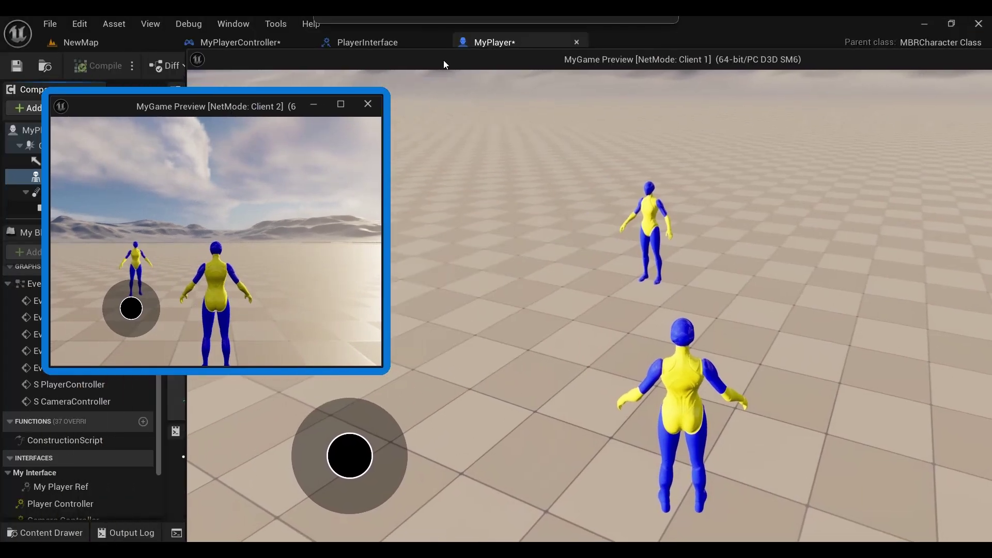
# - Shrink the Client 1 window, move it to the upper left, and maximize Client 2
pyautogui.moveTo(190, 48); pyautogui.dragTo(542, 188)
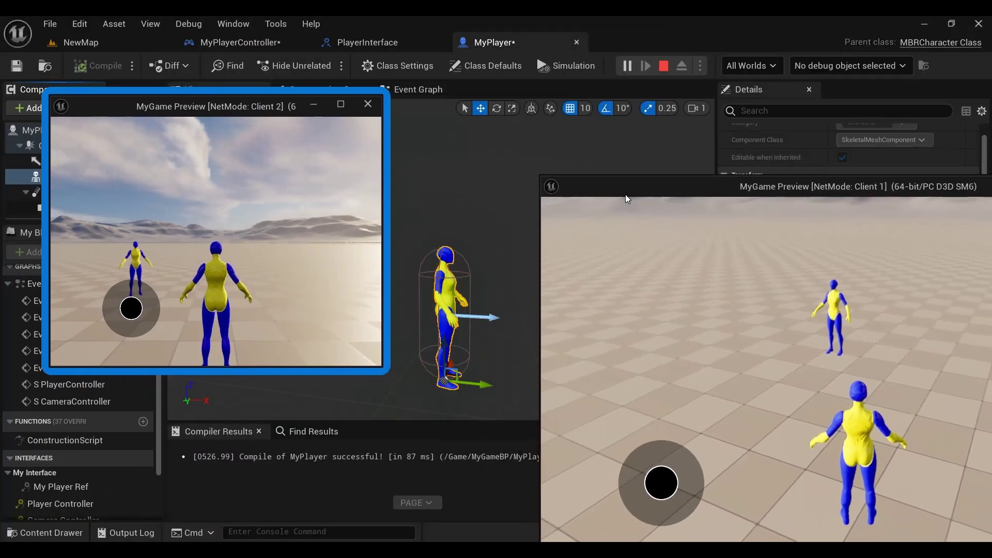
pyautogui.moveTo(646, 199); pyautogui.dragTo(396, 60)
pyautogui.moveTo(295, 52); pyautogui.dragTo(470, 132)
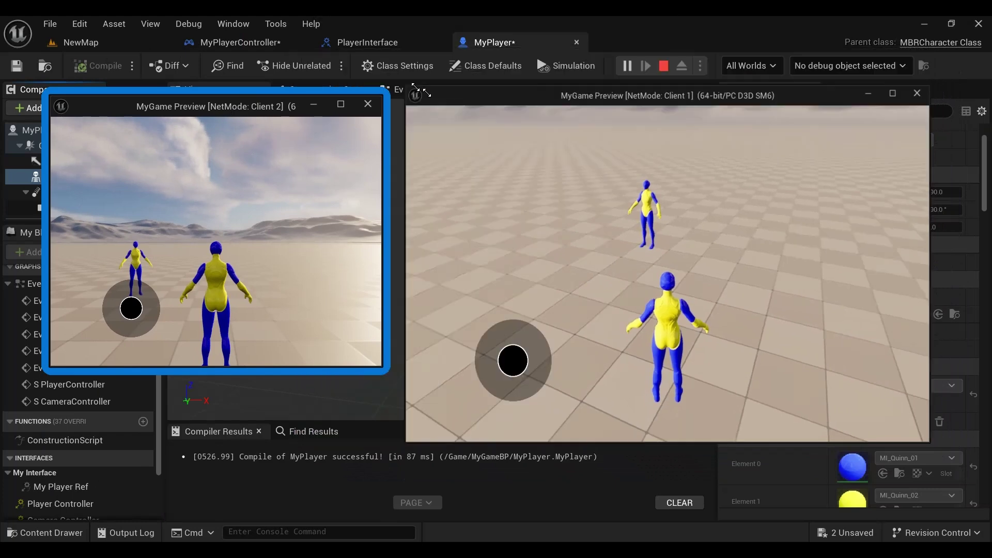
pyautogui.moveTo(556, 151); pyautogui.dragTo(521, 114)
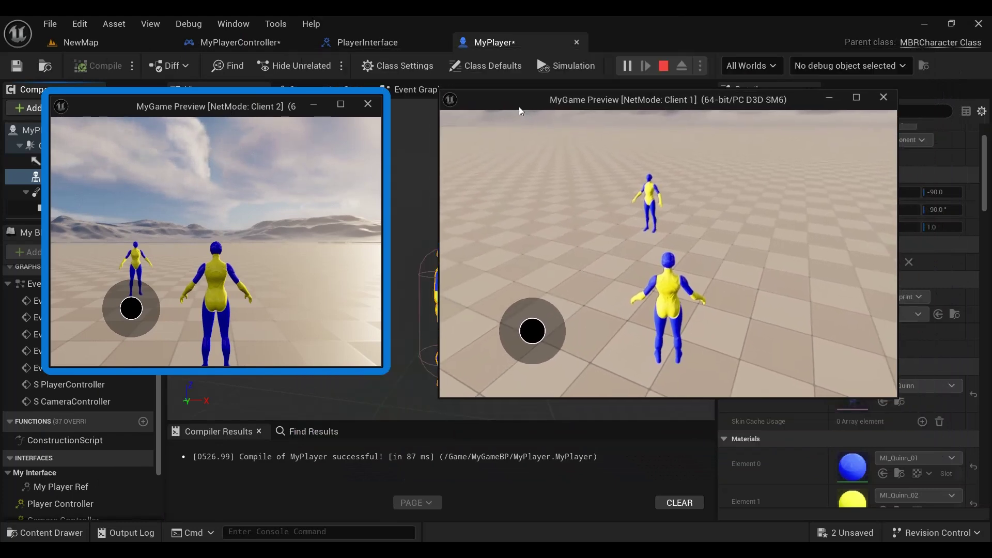
pyautogui.click(520, 111)
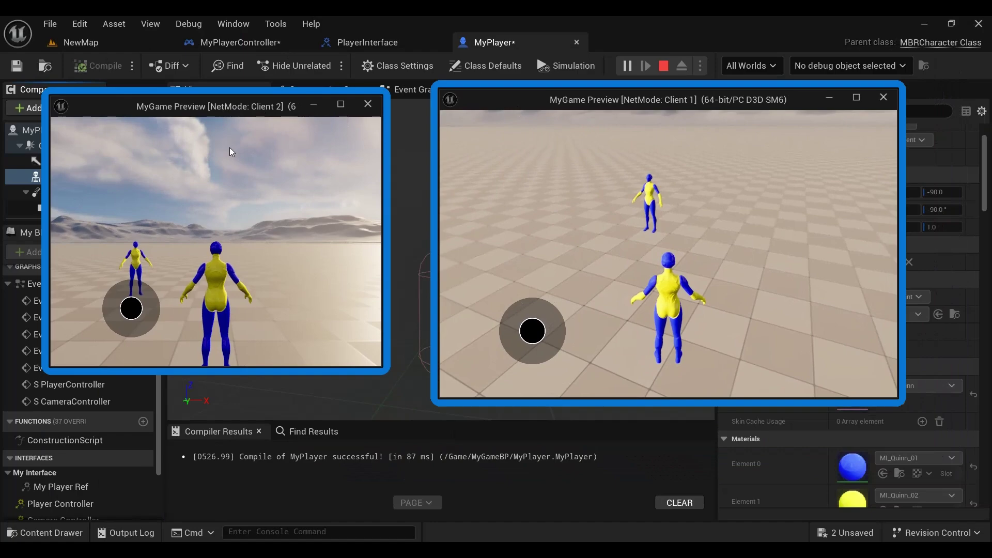
pyautogui.click(340, 106)
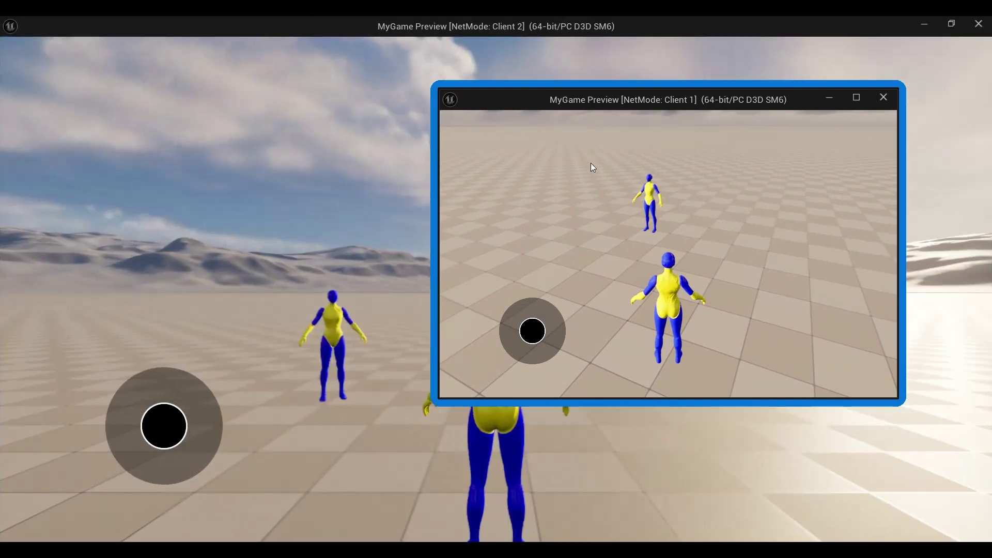
pyautogui.moveTo(588, 111); pyautogui.dragTo(227, 73)
# - Move the Client 2 character and look around, then end the test and close the previews
pyautogui.moveTo(746, 241)
pyautogui.mouseDown()
pyautogui.moveTo(714, 246)
pyautogui.moveTo(786, 274)
pyautogui.mouseUp()
pyautogui.moveTo(186, 469)
pyautogui.mouseDown()
pyautogui.moveTo(221, 387)
pyautogui.moveTo(113, 454)
pyautogui.moveTo(237, 439)
pyautogui.moveTo(131, 461)
pyautogui.moveTo(218, 486)
pyautogui.moveTo(165, 383)
pyautogui.moveTo(122, 383)
pyautogui.moveTo(106, 434)
pyautogui.moveTo(192, 448)
pyautogui.moveTo(110, 409)
pyautogui.moveTo(210, 411)
pyautogui.moveTo(212, 447)
pyautogui.mouseUp()
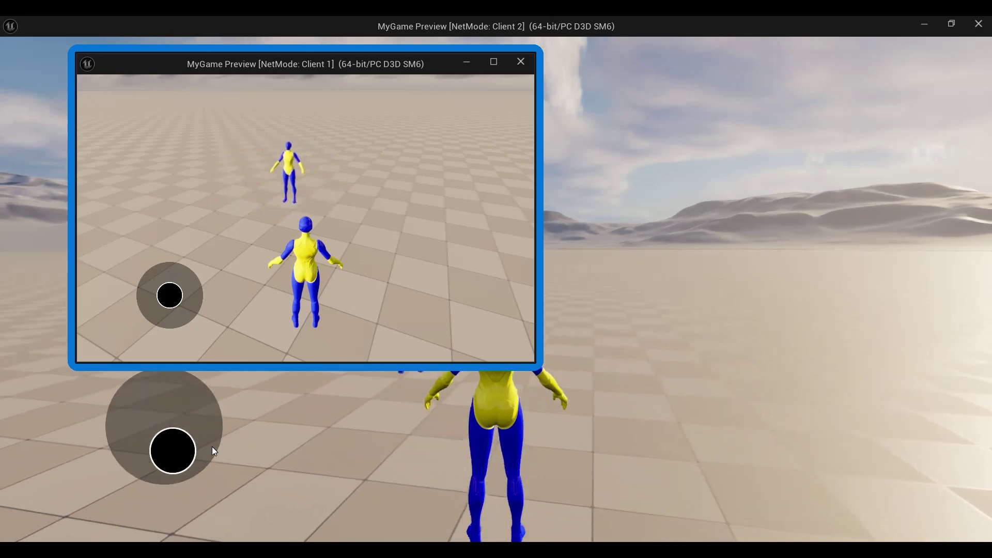
pyautogui.moveTo(771, 300)
pyautogui.mouseDown()
pyautogui.moveTo(734, 279)
pyautogui.moveTo(787, 193)
pyautogui.moveTo(717, 267)
pyautogui.moveTo(737, 316)
pyautogui.moveTo(672, 233)
pyautogui.mouseUp()
pyautogui.click(500, 111)
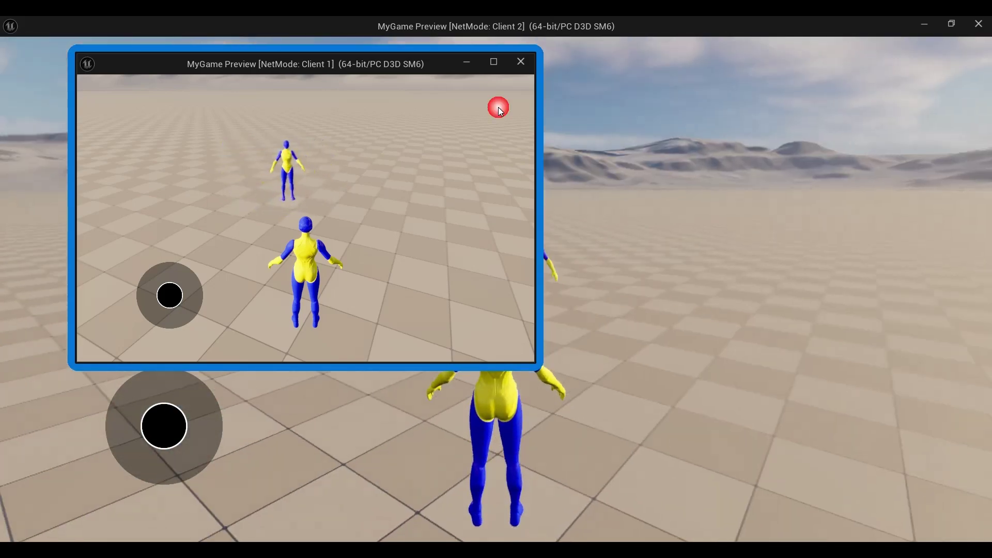
pyautogui.click(522, 63)
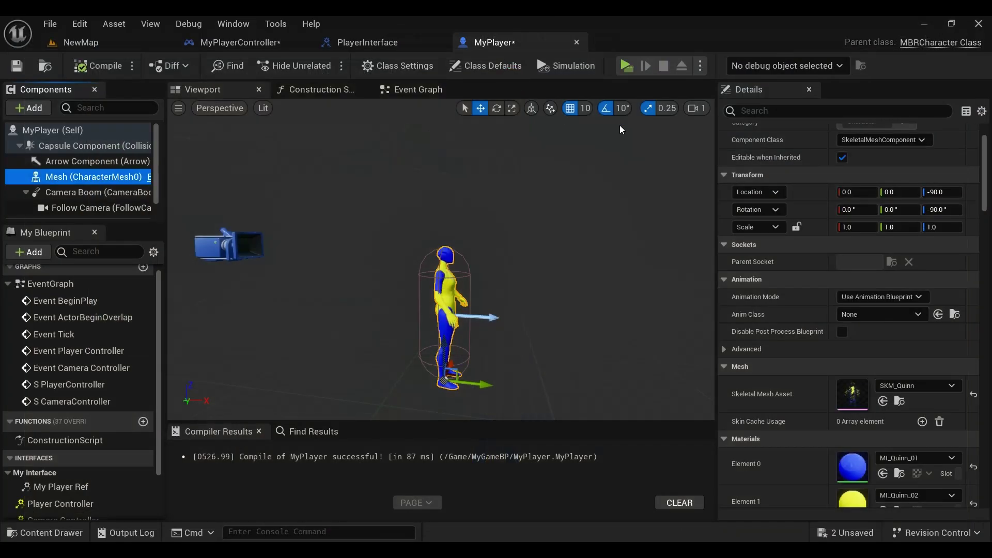
# - Save all unsaved assets, including MyPlayer and MyPlayerController
pyautogui.click(175, 43)
pyautogui.click(163, 237)
pyautogui.click(140, 220)
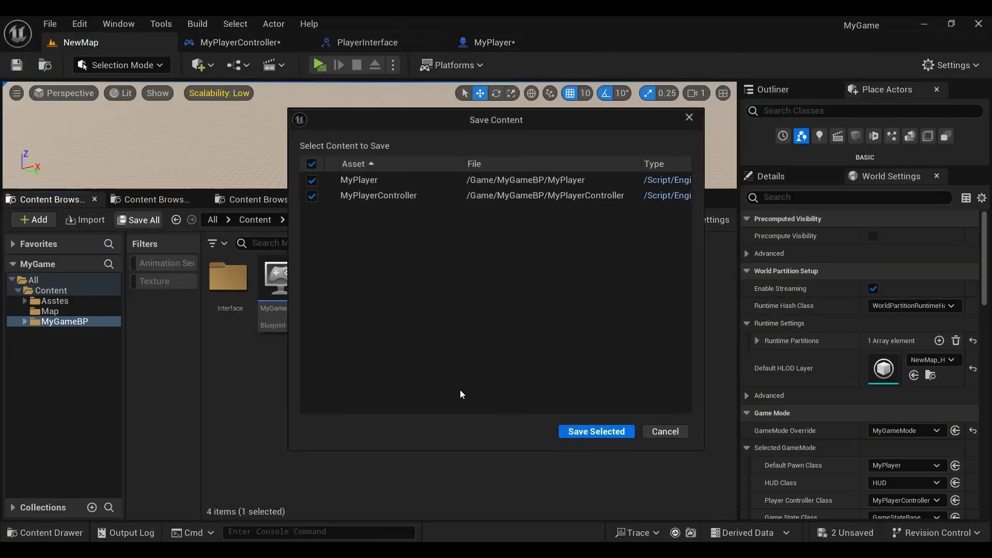
pyautogui.click(582, 432)
# - Create an Animation Blueprint for SKM_Quinn_Skeleton named MyPlayerAnimBP and open it
pyautogui.rightClick(318, 364)
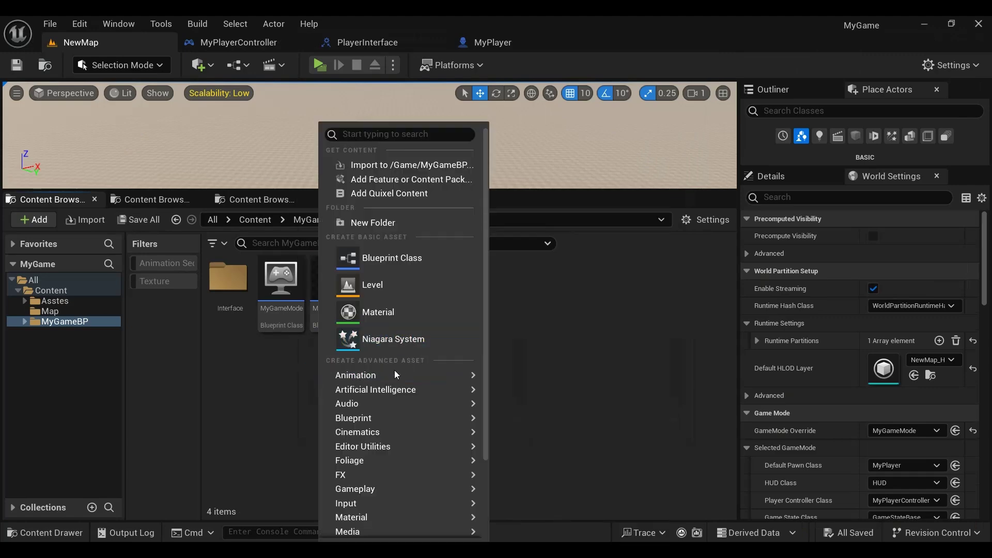
pyautogui.moveTo(390, 373)
pyautogui.click(550, 270)
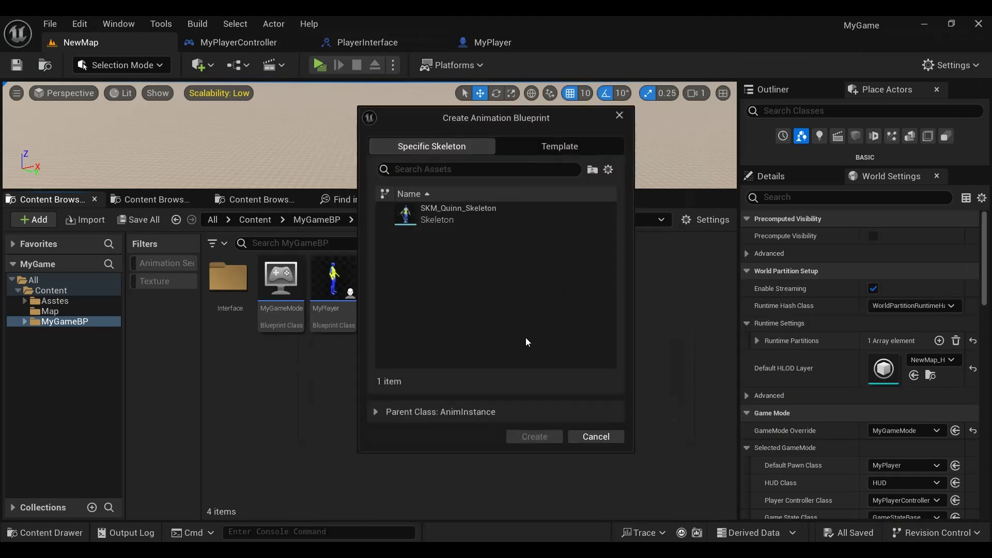
pyautogui.click(489, 221)
pyautogui.click(532, 438)
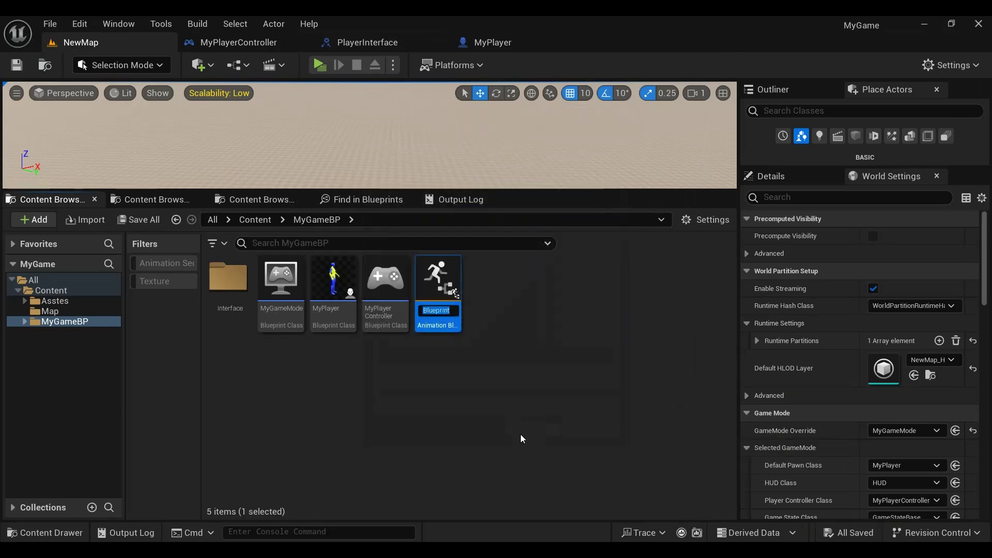
pyautogui.write('My')
pyautogui.write('Player')
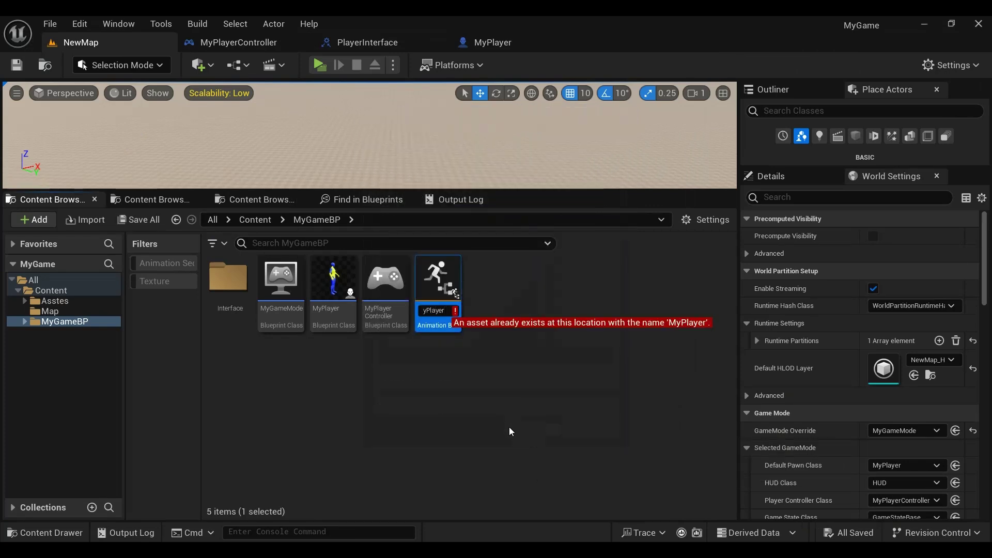
pyautogui.write('Anim')
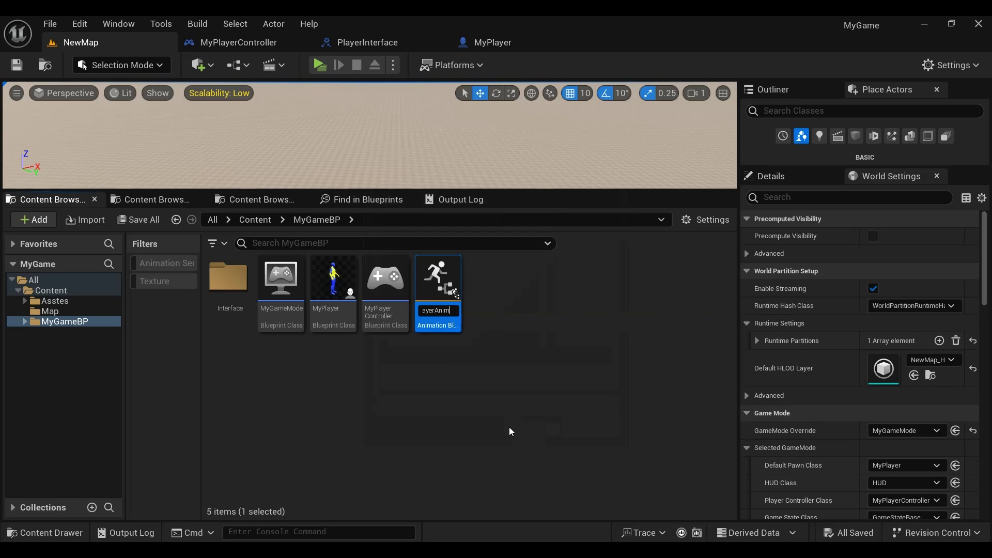
pyautogui.write('BP')
pyautogui.click(510, 426)
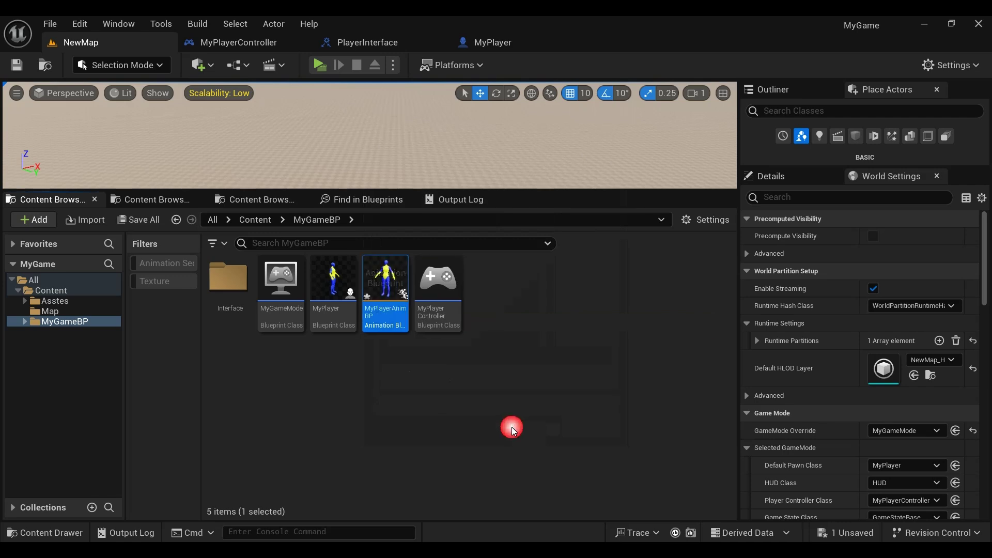
pyautogui.doubleClick(396, 281)
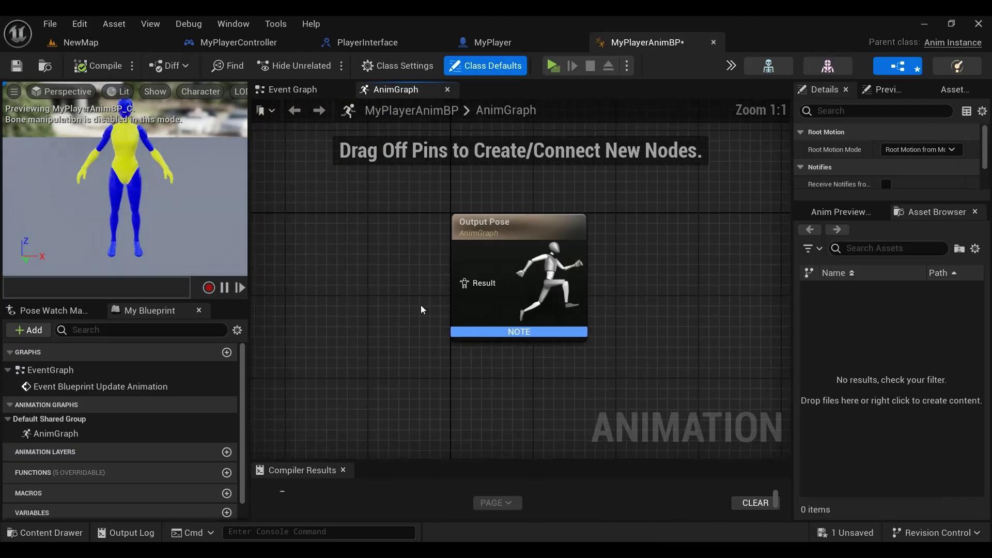
# - In the Event Graph, add an Is Valid check wired from the Update Animation event
pyautogui.doubleClick(97, 365)
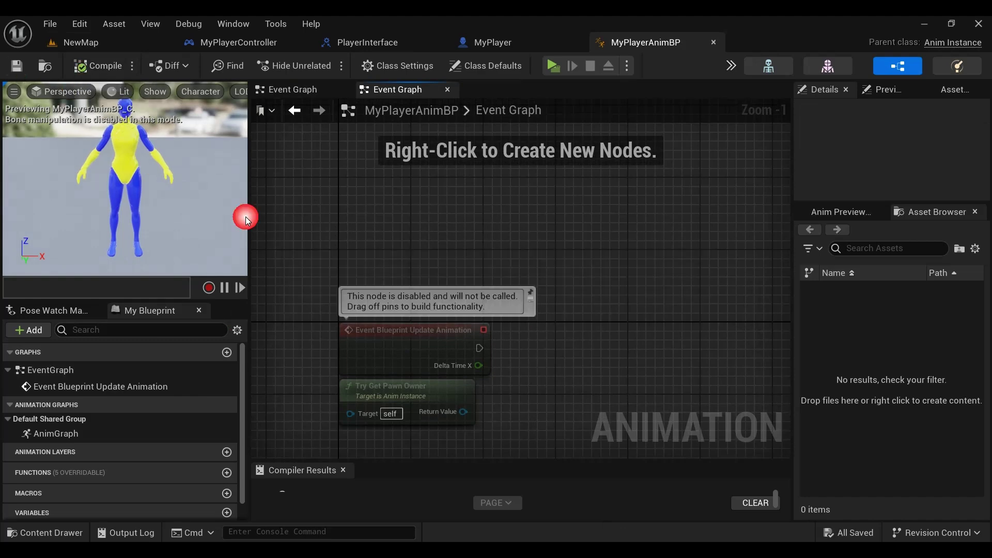
pyautogui.moveTo(389, 302); pyautogui.dragTo(396, 352)
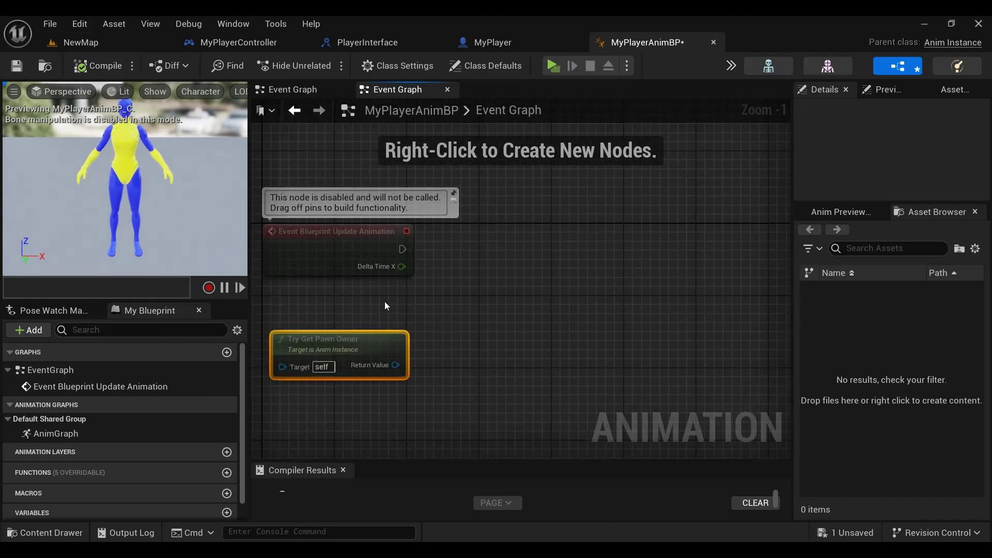
pyautogui.moveTo(452, 371)
pyautogui.mouseDown()
pyautogui.moveTo(432, 354)
pyautogui.moveTo(505, 363)
pyautogui.mouseUp()
pyautogui.write('IS VA')
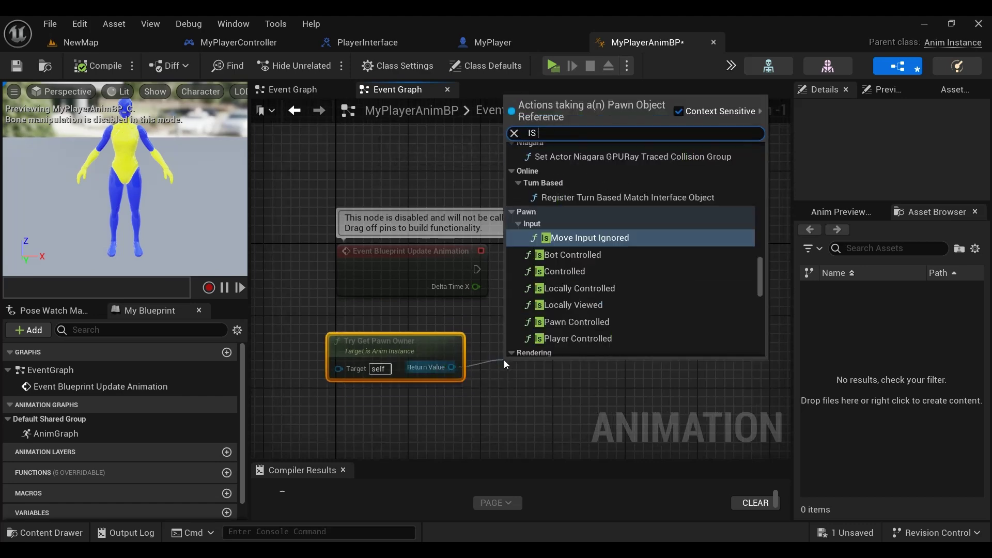
pyautogui.click(549, 225)
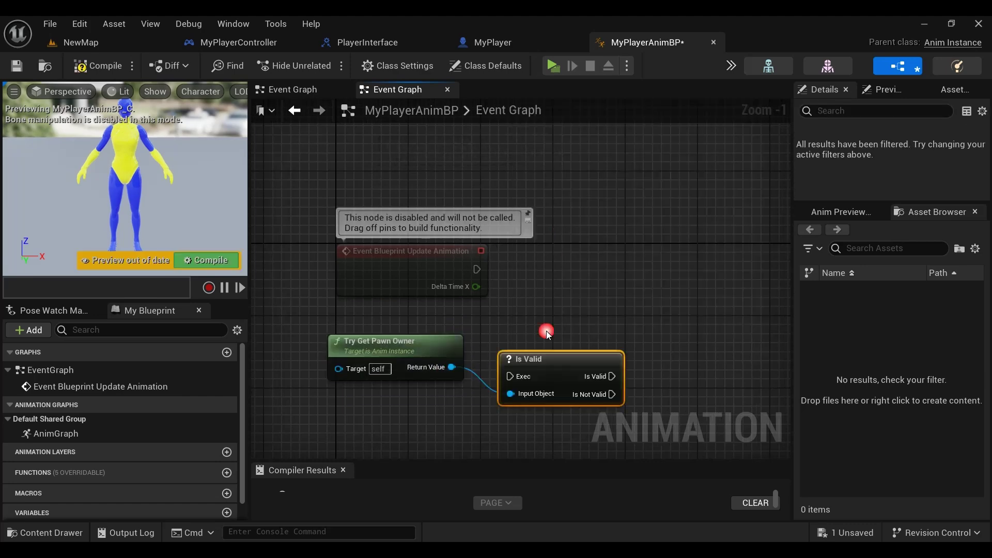
pyautogui.moveTo(564, 373)
pyautogui.mouseDown()
pyautogui.moveTo(556, 271)
pyautogui.moveTo(566, 254)
pyautogui.mouseUp()
pyautogui.moveTo(500, 272); pyautogui.dragTo(528, 268)
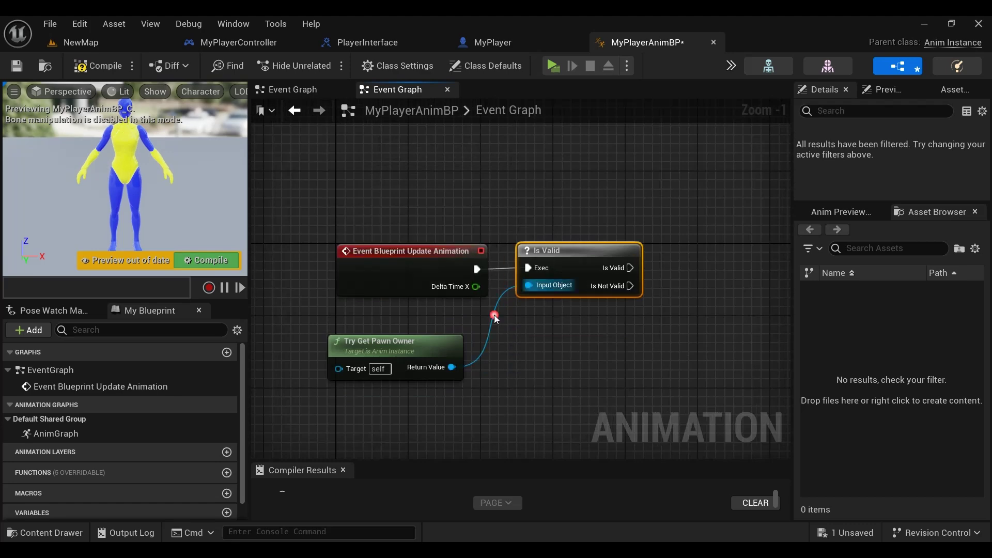
# - Duplicate the Try Get Pawn Owner node above Is Valid and compile the animation blueprint
pyautogui.moveTo(432, 357); pyautogui.dragTo(451, 327)
pyautogui.moveTo(510, 346); pyautogui.dragTo(425, 351, button='right')
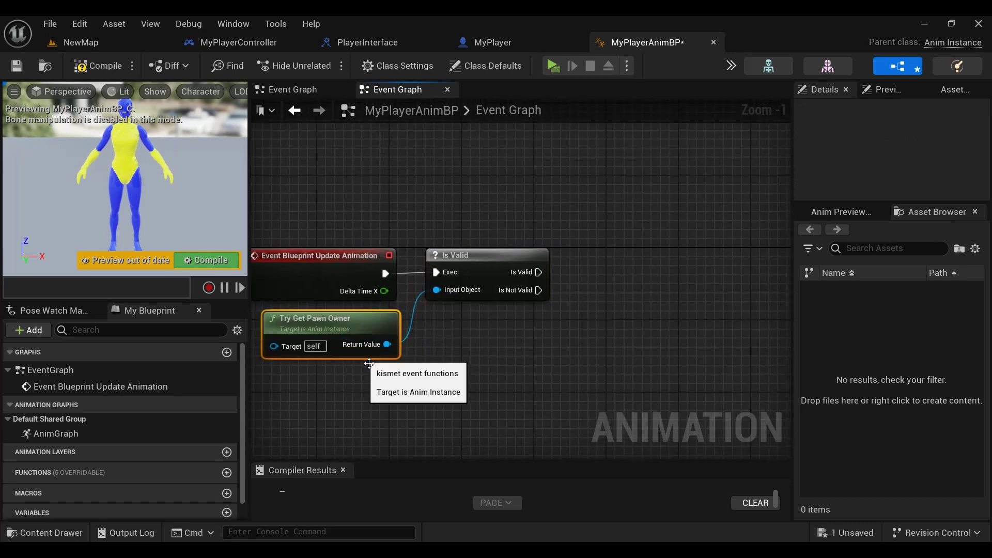
pyautogui.moveTo(421, 232); pyautogui.dragTo(443, 258, button='right')
pyautogui.hotkey('ctrl', 'c')
pyautogui.hotkey('ctrl', 'v')
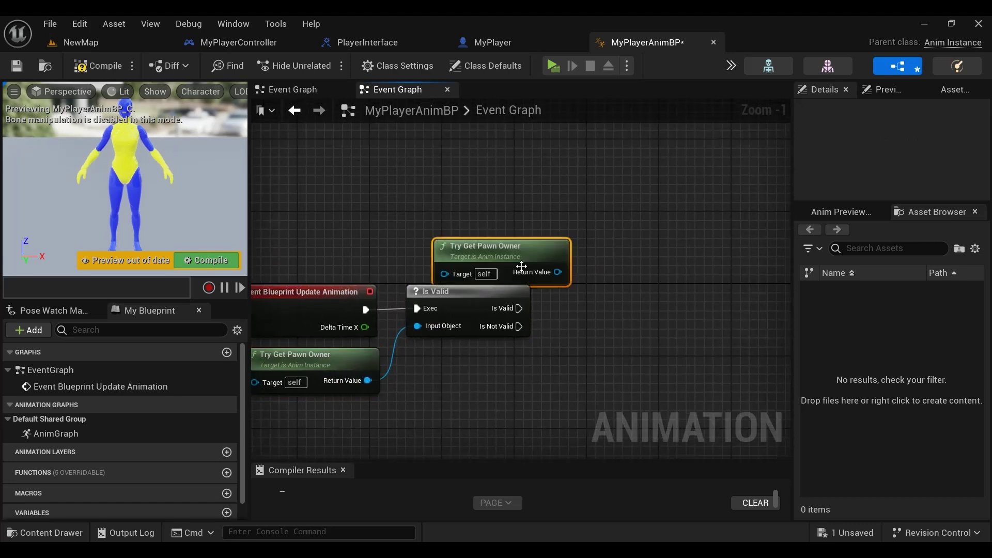
pyautogui.moveTo(525, 265); pyautogui.dragTo(522, 218)
pyautogui.click(109, 72)
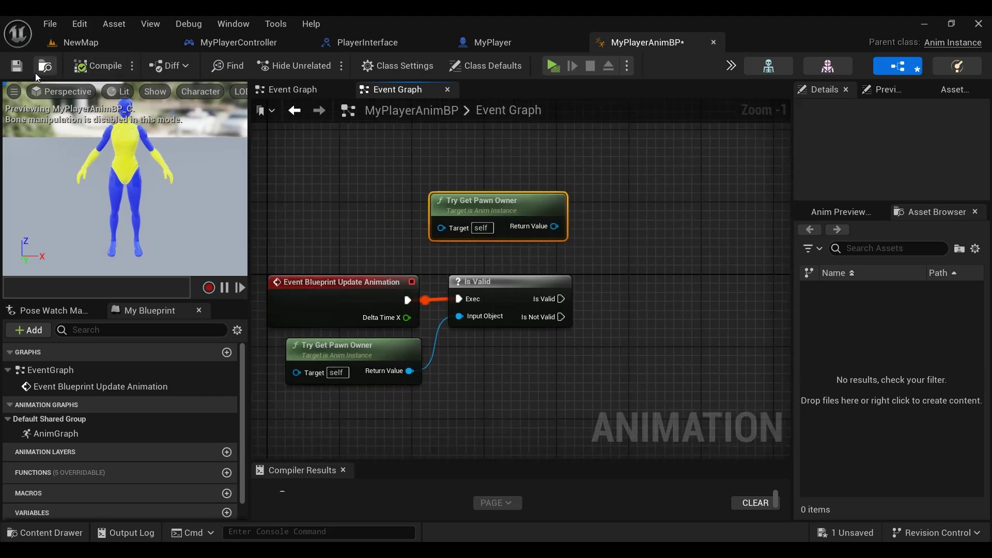
pyautogui.moveTo(564, 249); pyautogui.dragTo(516, 264, button='right')
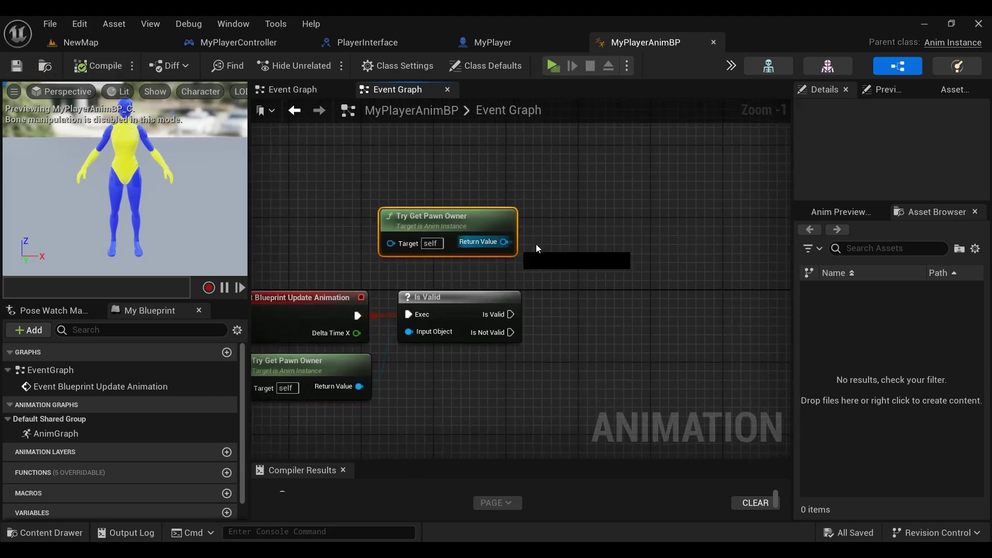
# - Call Get Player Speed on the pawn owner and promote its output to a Player Speed variable
pyautogui.moveTo(535, 244); pyautogui.dragTo(556, 243)
pyautogui.write('SPE')
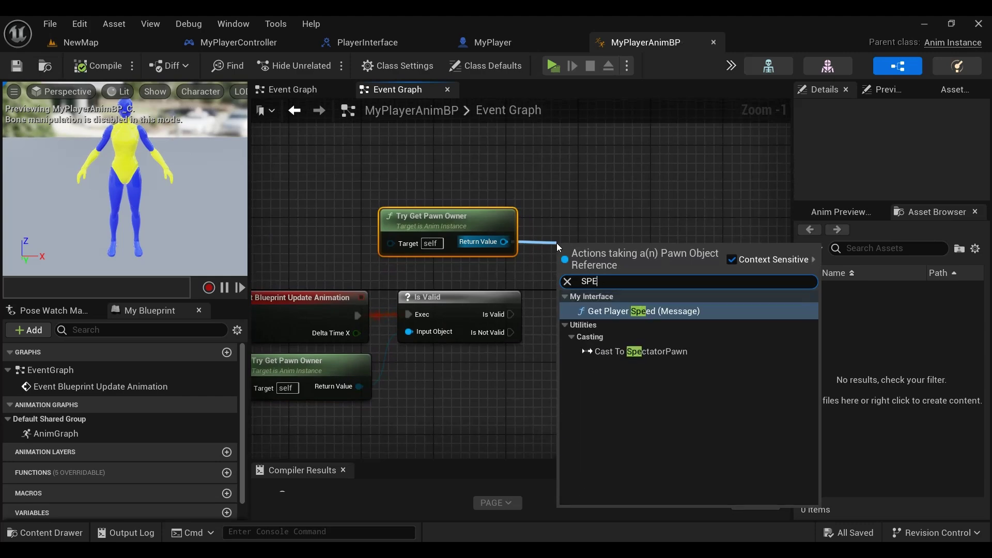
pyautogui.write('E')
pyautogui.click(608, 310)
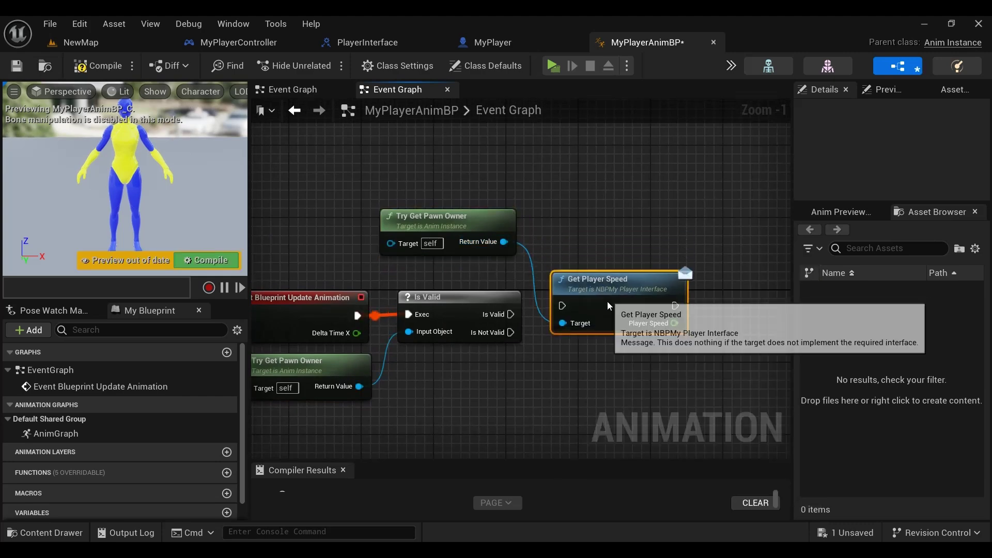
pyautogui.moveTo(521, 316); pyautogui.dragTo(525, 320)
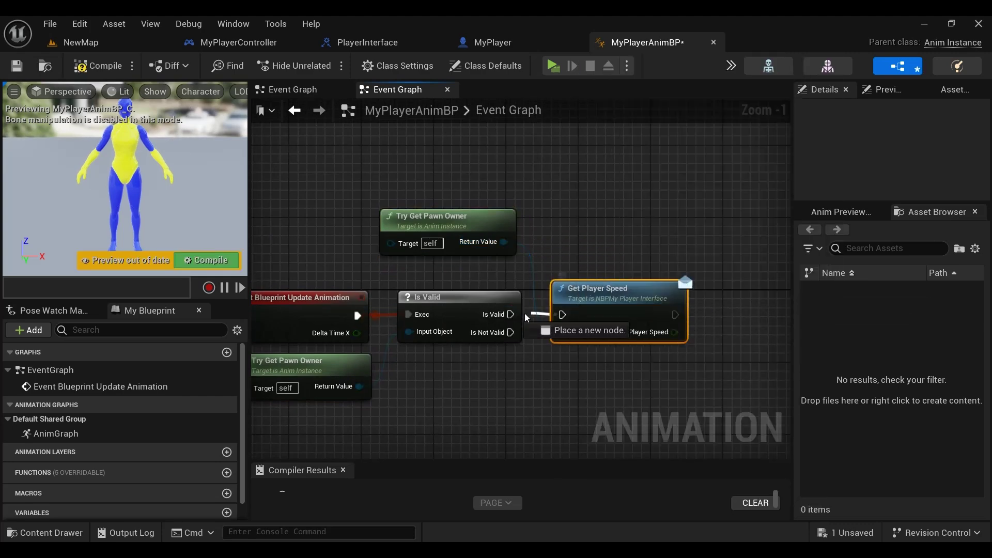
pyautogui.moveTo(609, 350); pyautogui.dragTo(446, 320, button='right')
pyautogui.moveTo(512, 303); pyautogui.dragTo(578, 30)
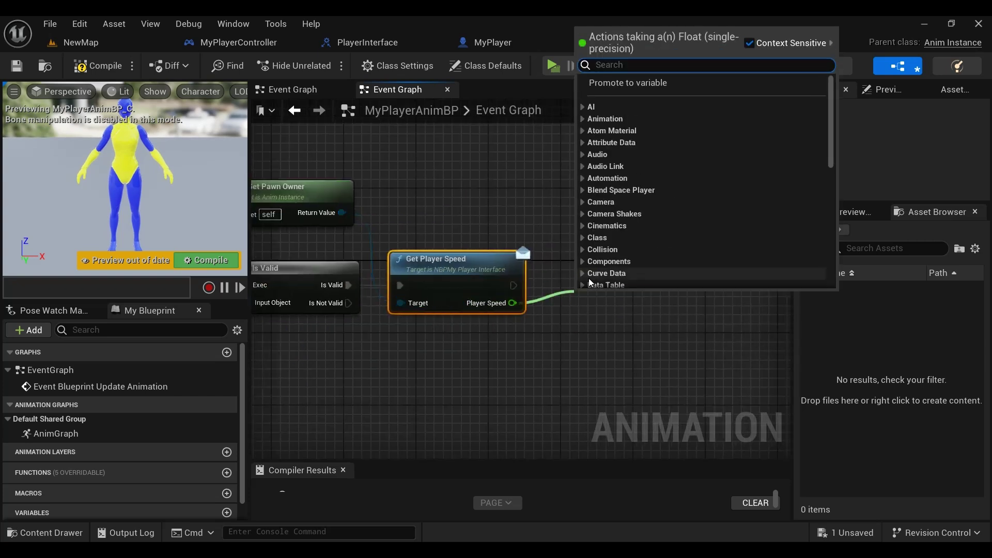
pyautogui.click(642, 85)
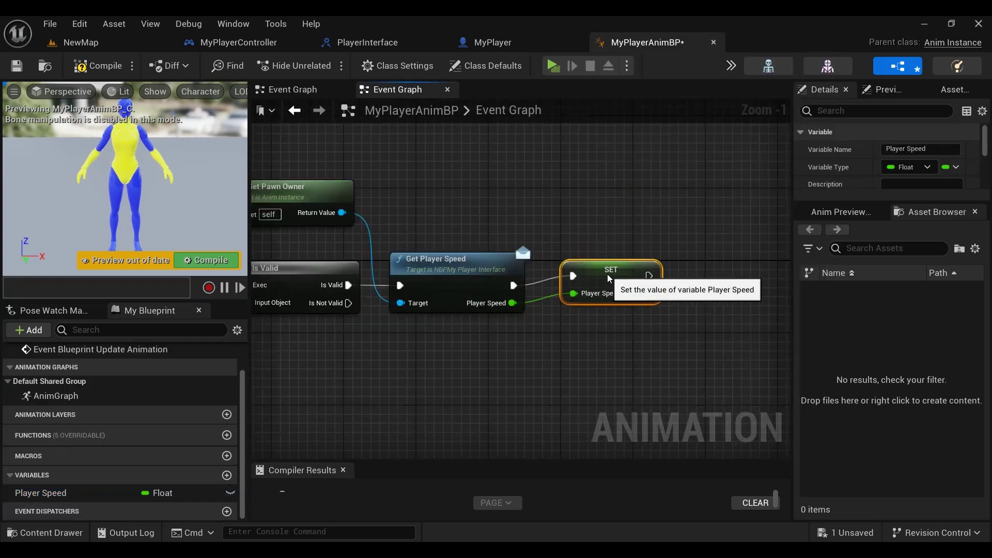
pyautogui.moveTo(625, 304); pyautogui.dragTo(598, 287)
pyautogui.click(272, 159)
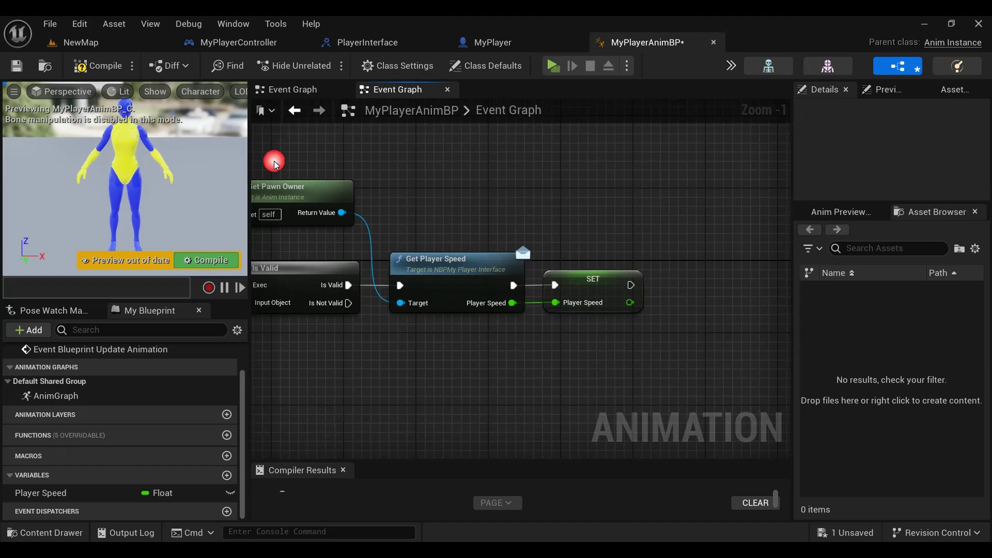
pyautogui.moveTo(487, 239); pyautogui.dragTo(617, 239, button='right')
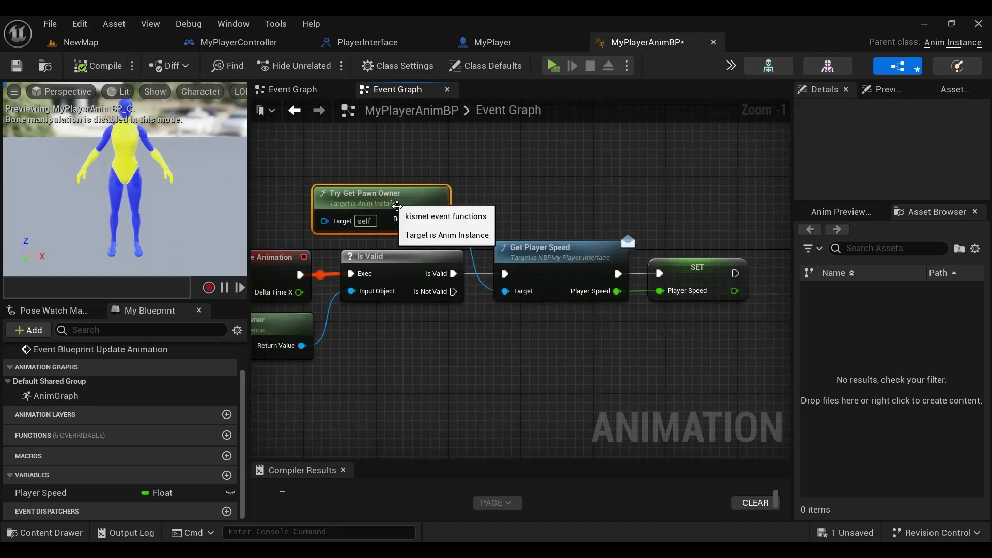
# - Copy and paste a second Try Get Pawn Owner node and drag from its output
pyautogui.click(403, 211)
pyautogui.hotkey('ctrl', 'c')
pyautogui.moveTo(403, 212); pyautogui.dragTo(216, 182, button='right')
pyautogui.hotkey('ctrl', 'v')
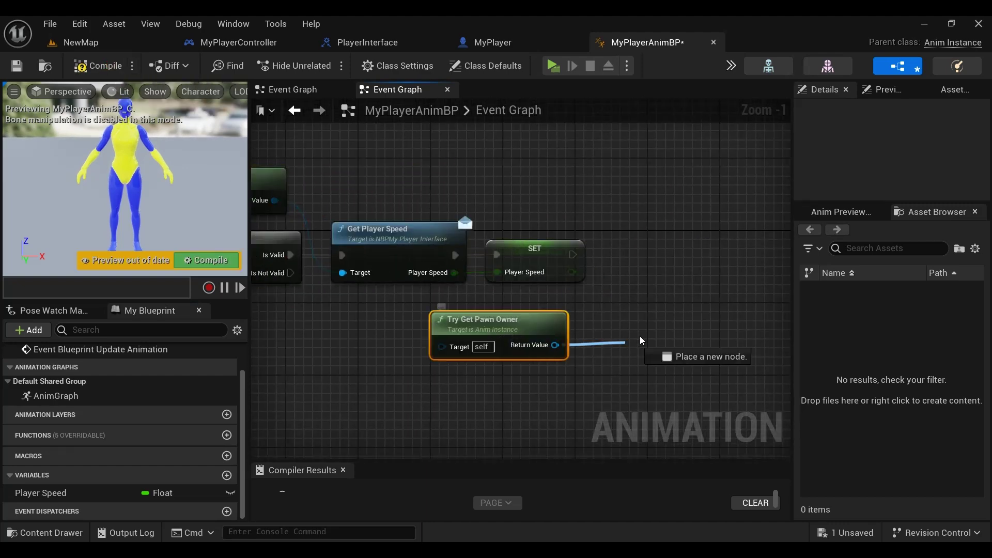
pyautogui.moveTo(640, 340); pyautogui.dragTo(637, 316)
# - Chain Get Player Direction after SET Player Speed and promote its output to a Player Direction variable
pyautogui.write('DIRE')
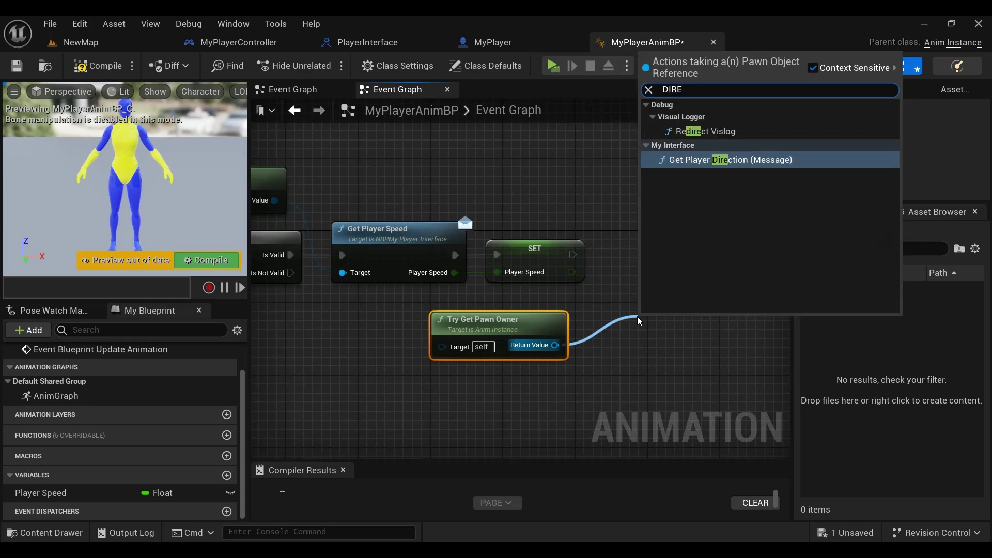
pyautogui.click(703, 160)
pyautogui.moveTo(648, 348); pyautogui.dragTo(622, 260)
pyautogui.moveTo(496, 320); pyautogui.dragTo(517, 303)
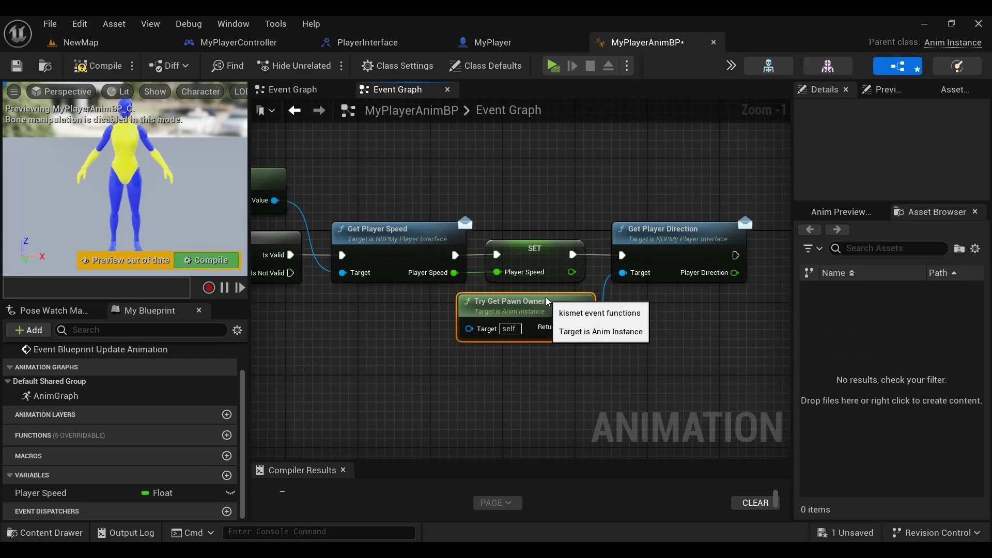
pyautogui.moveTo(688, 325); pyautogui.dragTo(487, 339, button='right')
pyautogui.moveTo(534, 286)
pyautogui.mouseDown()
pyautogui.moveTo(623, 258)
pyautogui.moveTo(488, 272)
pyautogui.mouseUp()
pyautogui.click(650, 325)
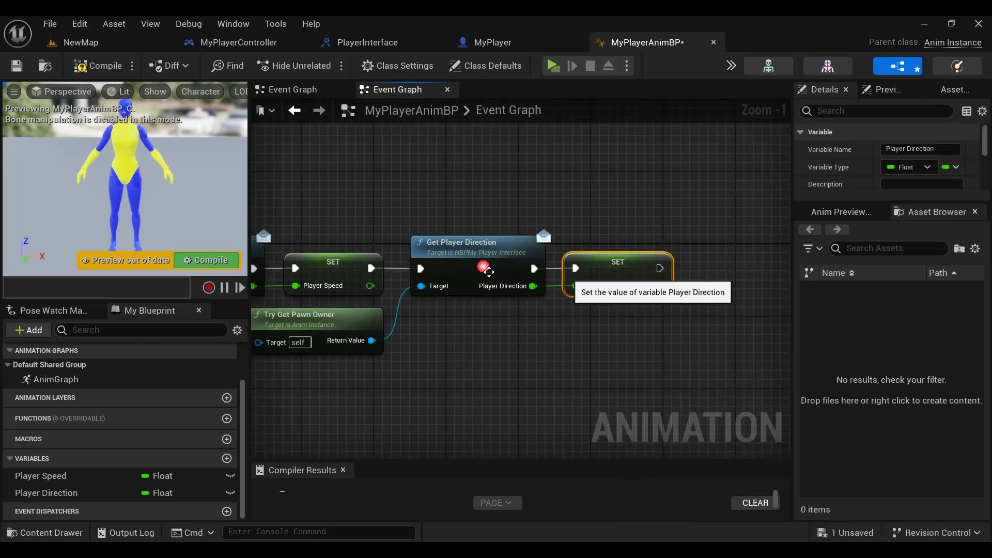
pyautogui.scroll(-3, 492, 230)
pyautogui.moveTo(492, 230); pyautogui.dragTo(338, 283, button='right')
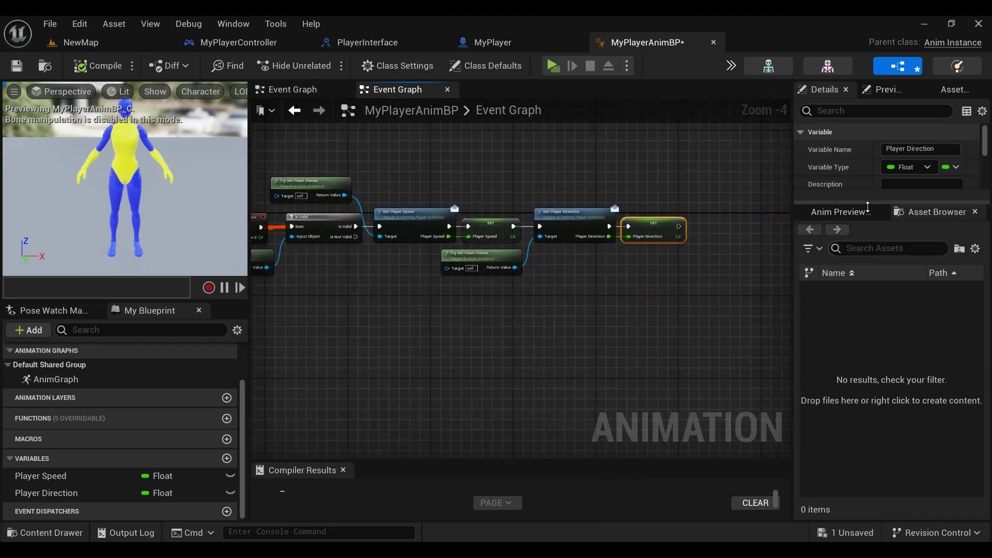
pyautogui.moveTo(868, 206); pyautogui.dragTo(867, 274)
# - Set Player Direction and Player Speed to Replicated, then return to the NewMap level editor
pyautogui.scroll(-5, 884, 207)
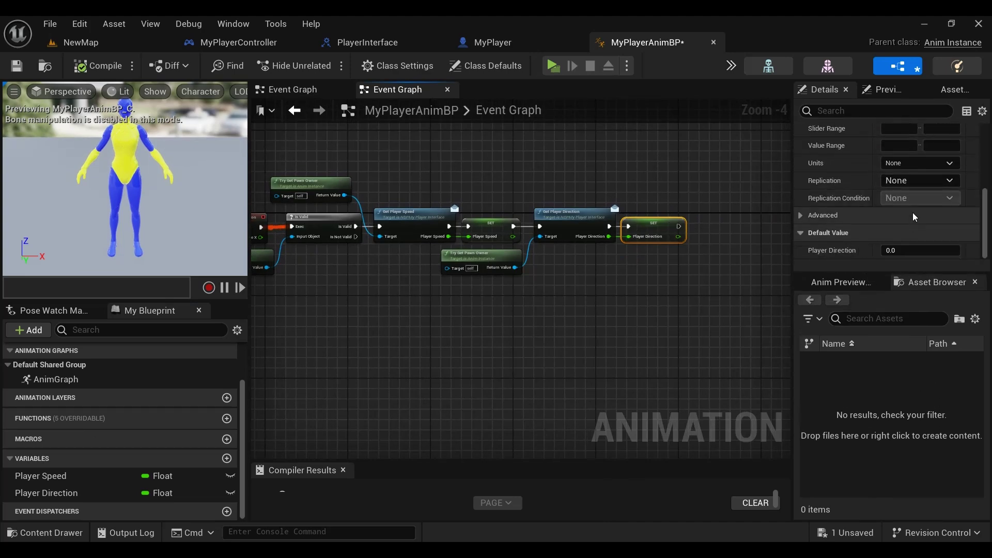
pyautogui.click(920, 180)
pyautogui.click(899, 208)
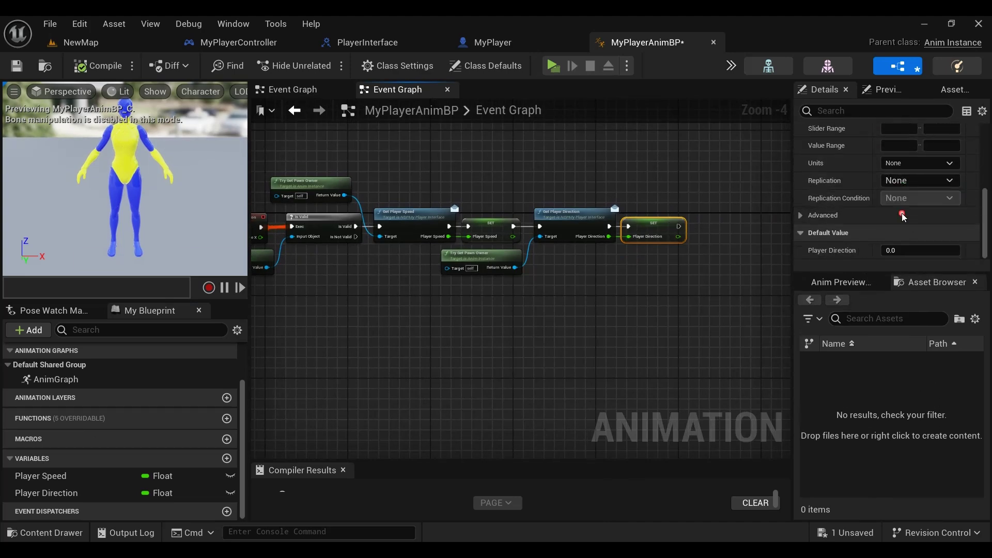
pyautogui.click(512, 238)
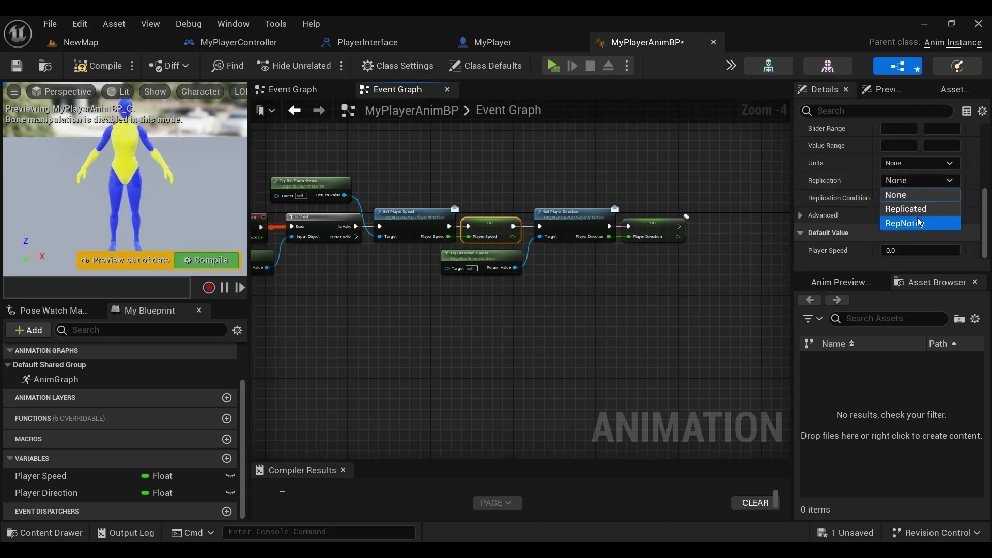
pyautogui.click(906, 209)
pyautogui.click(98, 66)
pyautogui.scroll(3, 441, 260)
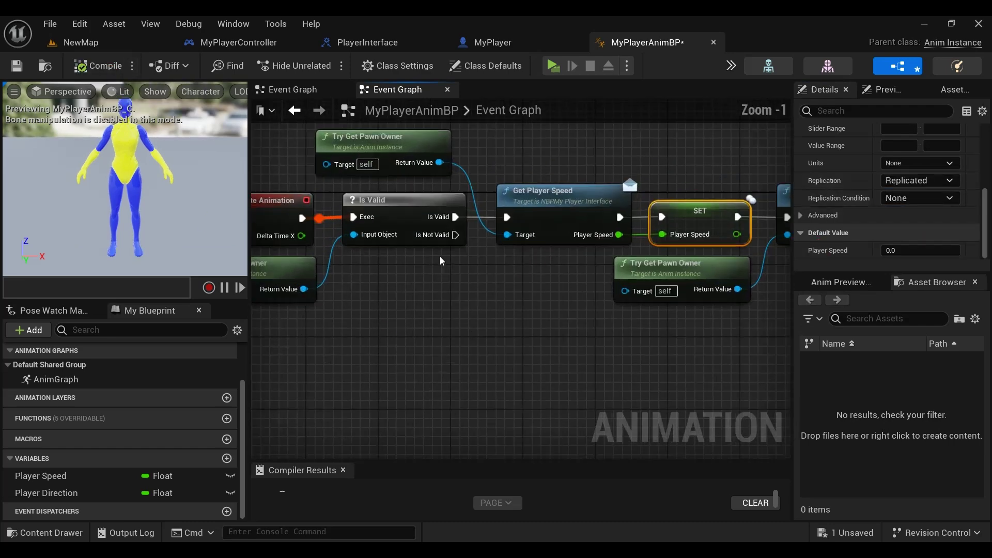
pyautogui.scroll(1, 440, 261)
pyautogui.scroll(-2, 394, 313)
pyautogui.moveTo(394, 313); pyautogui.dragTo(423, 272, button='right')
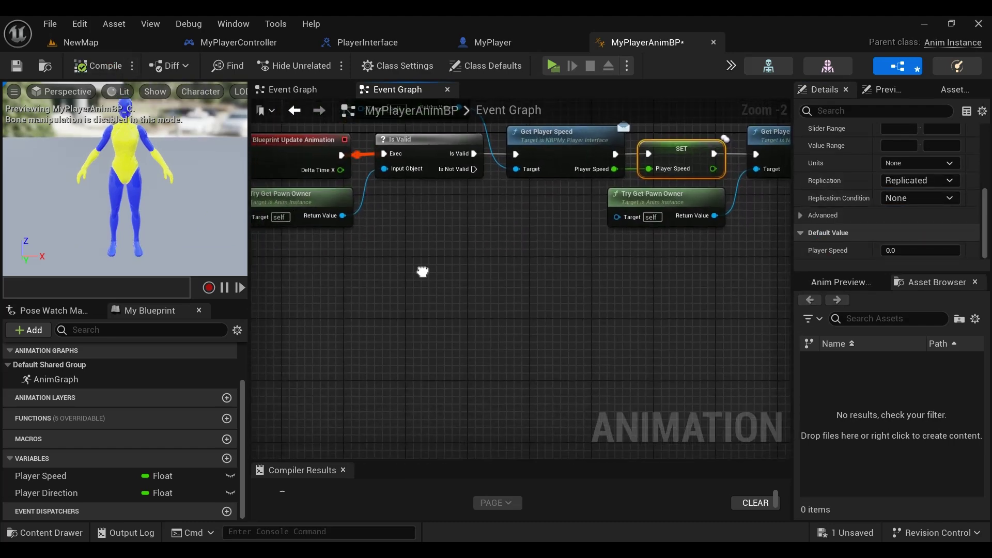
pyautogui.click(122, 46)
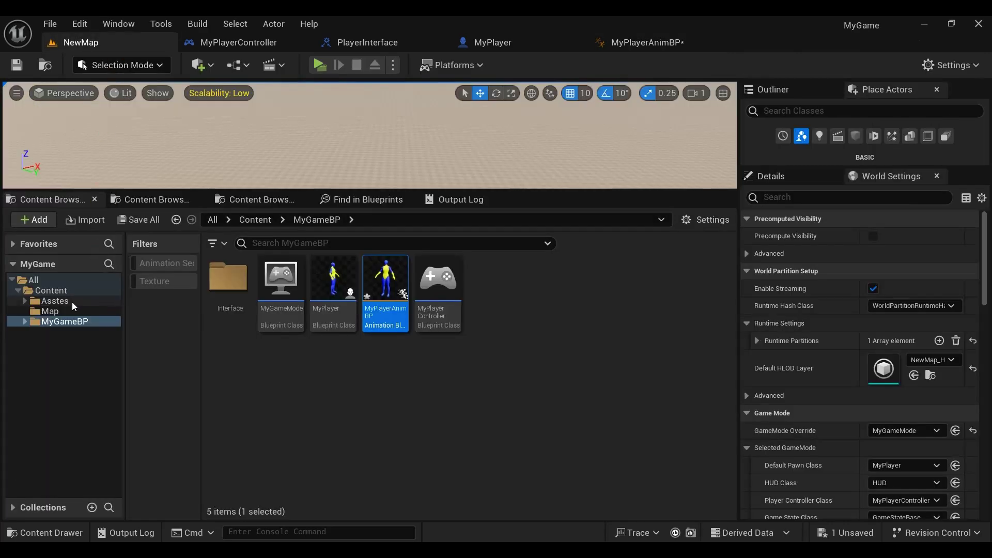
# - Create a new folder named 'Anim' inside Asstes and open it
pyautogui.click(55, 301)
pyautogui.rightClick(274, 263)
pyautogui.click(330, 233)
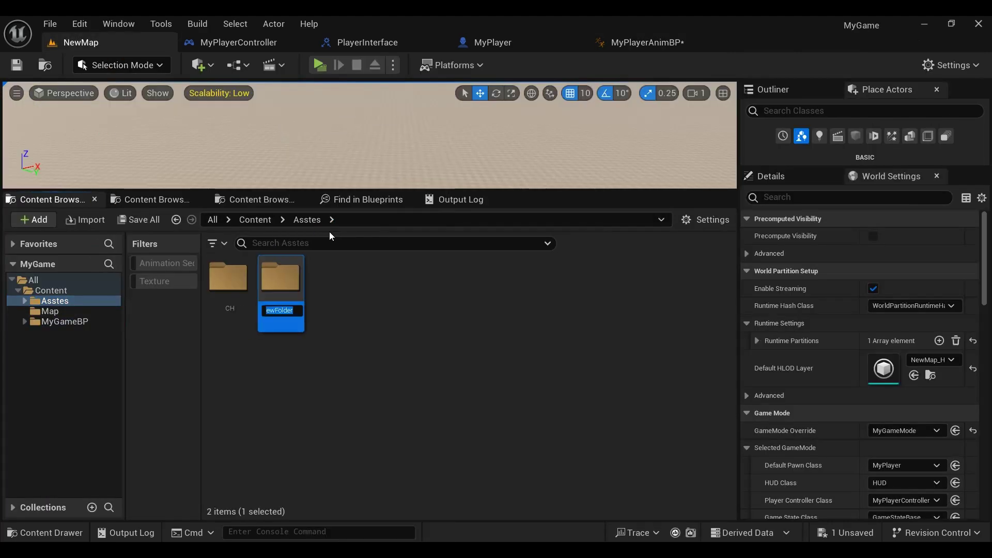
pyautogui.write('Anim')
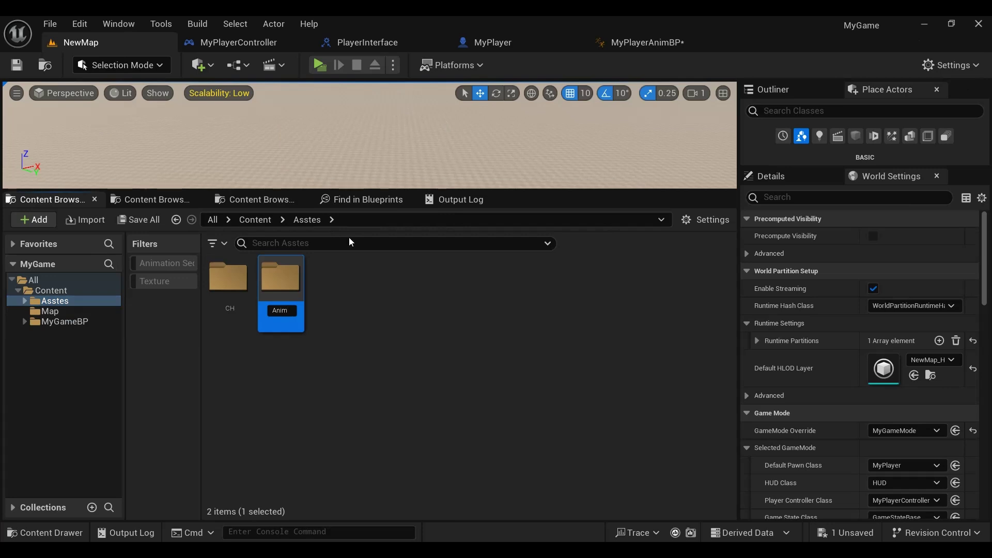
pyautogui.press('Return')
pyautogui.doubleClick(250, 279)
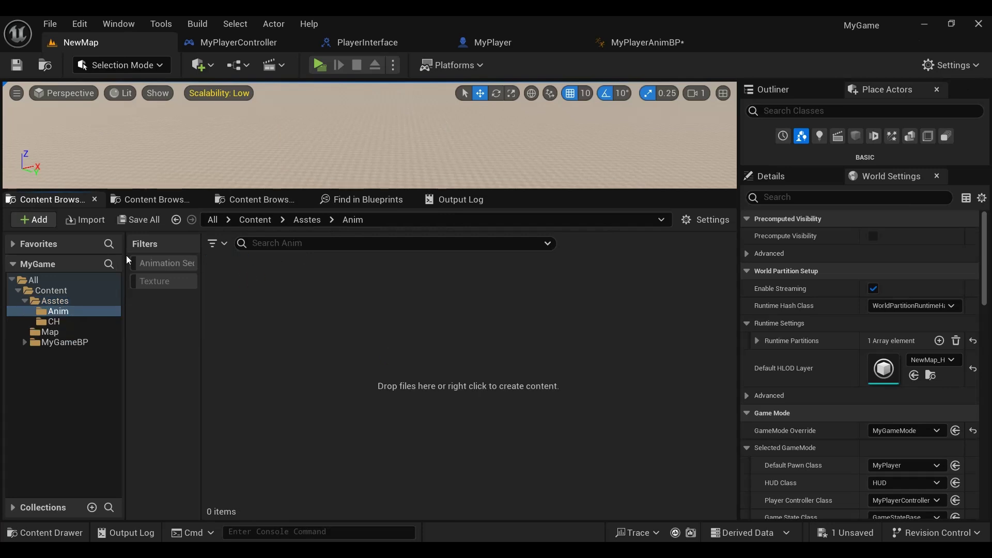
# - Import MF_Idle, MF_Run_Fwd and MF_Walk_Fwd FBX files using SKM_Quinn_Skeleton
pyautogui.click(99, 227)
pyautogui.moveTo(50, 161); pyautogui.dragTo(118, 121)
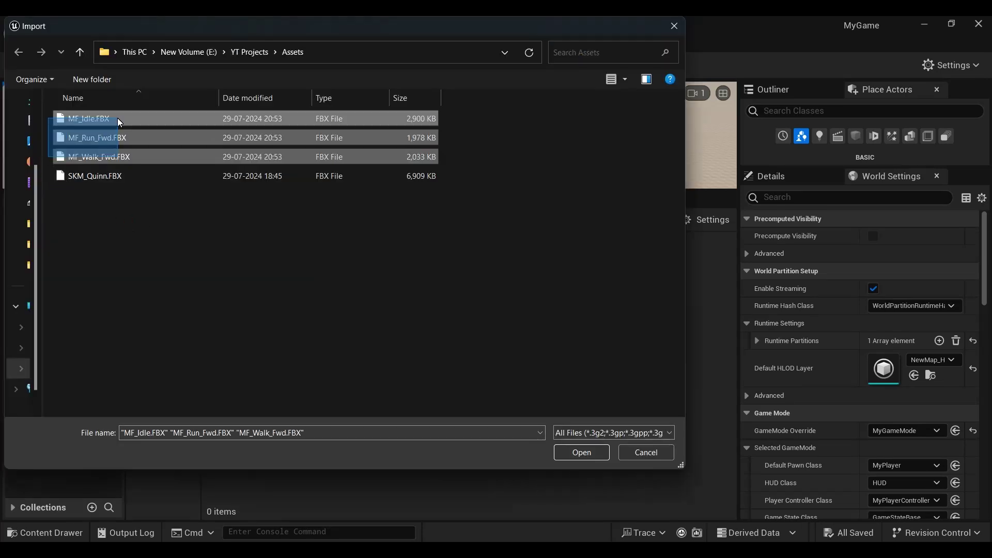
pyautogui.click(578, 454)
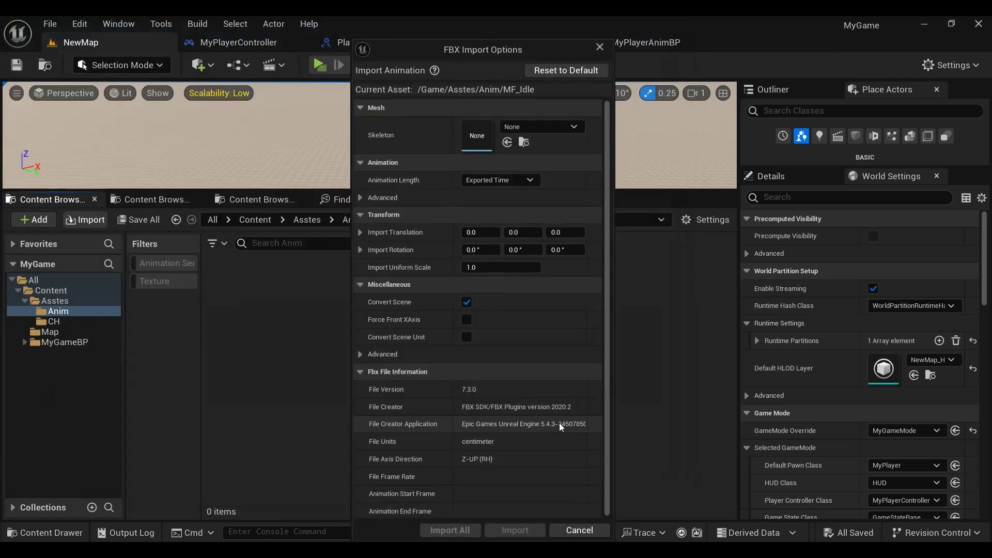
pyautogui.click(533, 125)
pyautogui.click(578, 263)
pyautogui.click(448, 528)
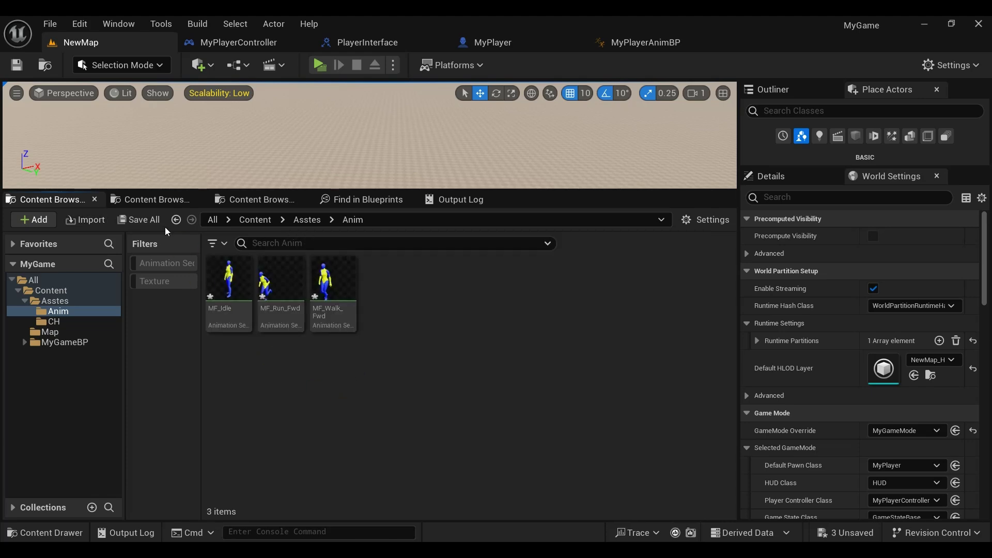
# - Save the three new animation assets and open MF_Idle
pyautogui.click(138, 220)
pyautogui.click(593, 430)
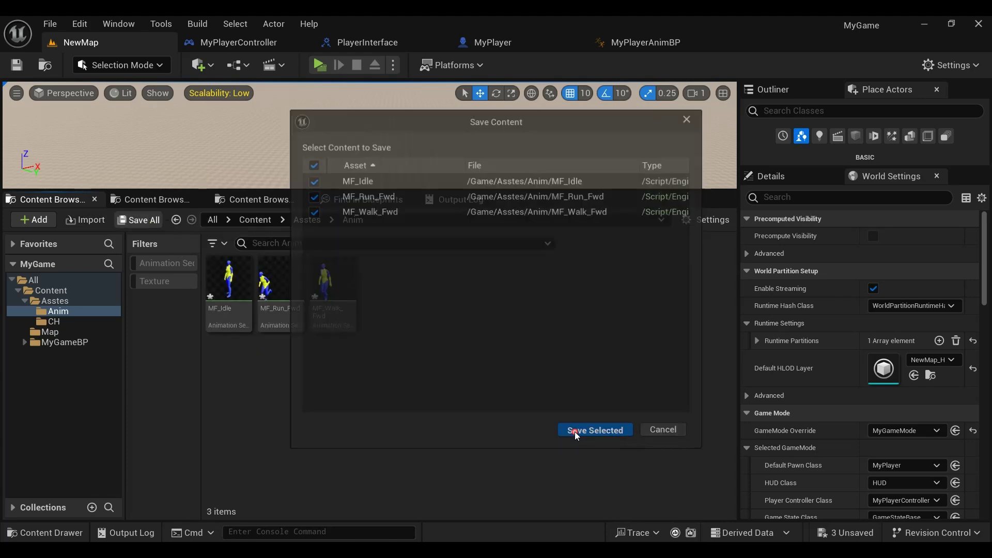
pyautogui.doubleClick(221, 291)
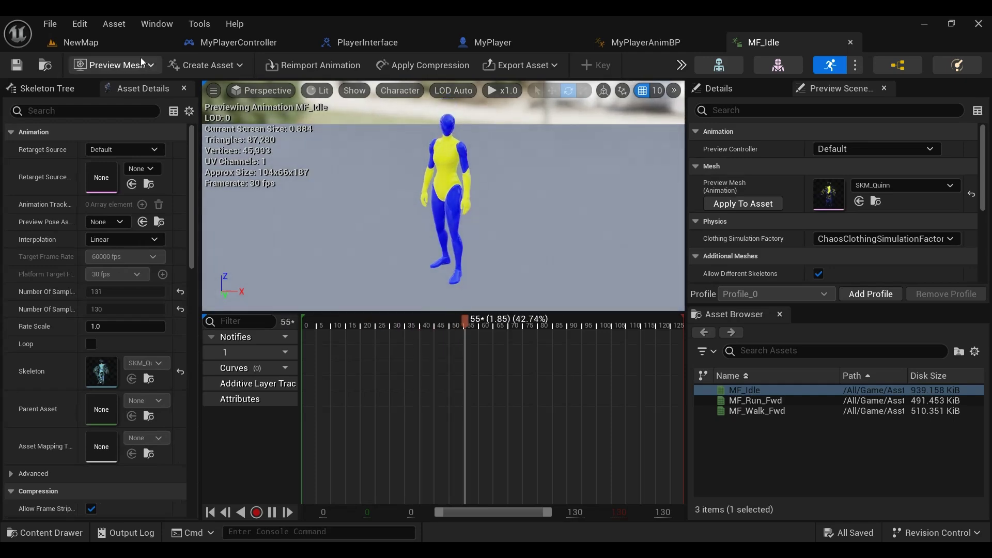
# - Enable Force Root Lock on the MF_Run_Fwd animation
pyautogui.click(81, 42)
pyautogui.doubleClick(276, 316)
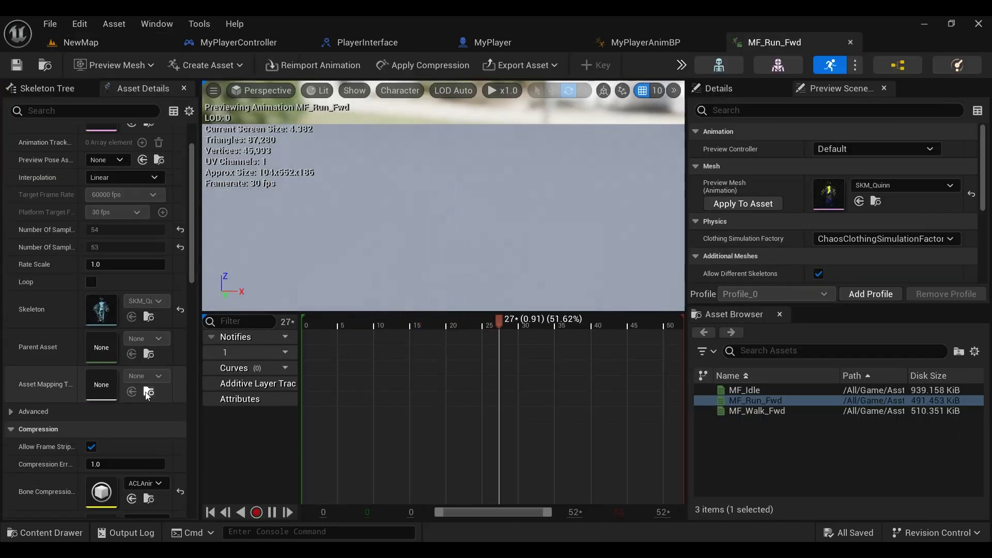
pyautogui.scroll(-3, 147, 395)
pyautogui.scroll(-4, 138, 404)
pyautogui.scroll(-4, 139, 403)
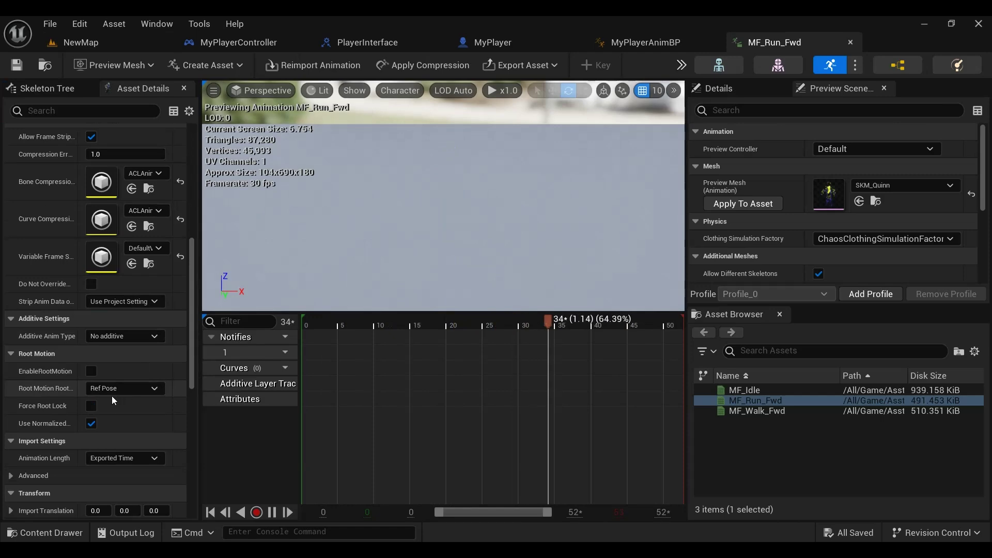
pyautogui.click(94, 403)
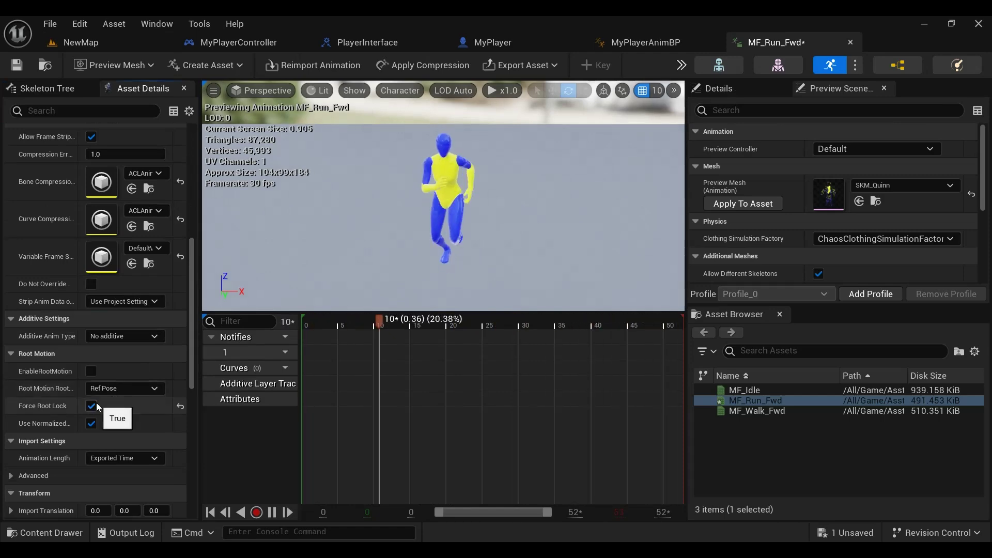
# - Enable Force Root Lock on MF_Walk_Fwd and save both walk and run animations
pyautogui.click(129, 44)
pyautogui.doubleClick(320, 278)
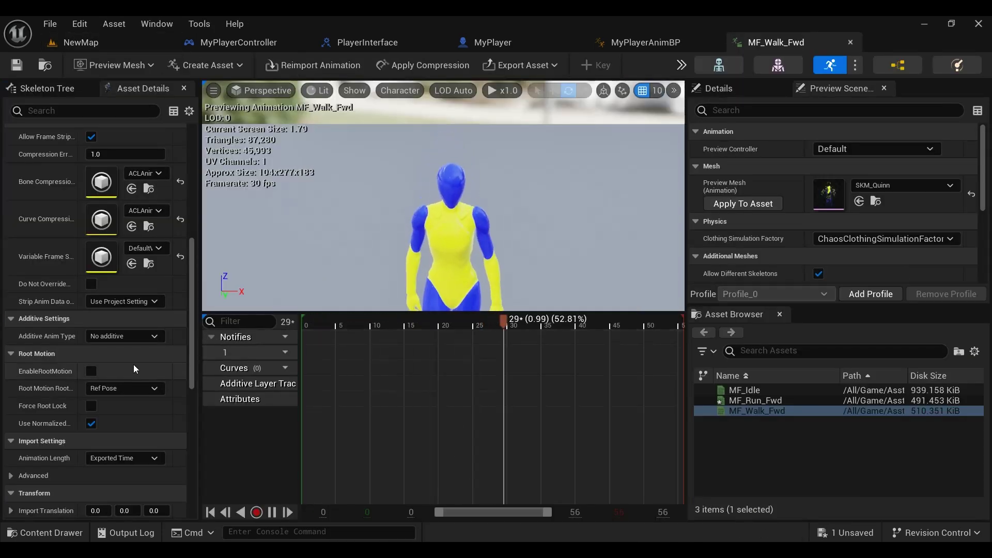
pyautogui.click(93, 405)
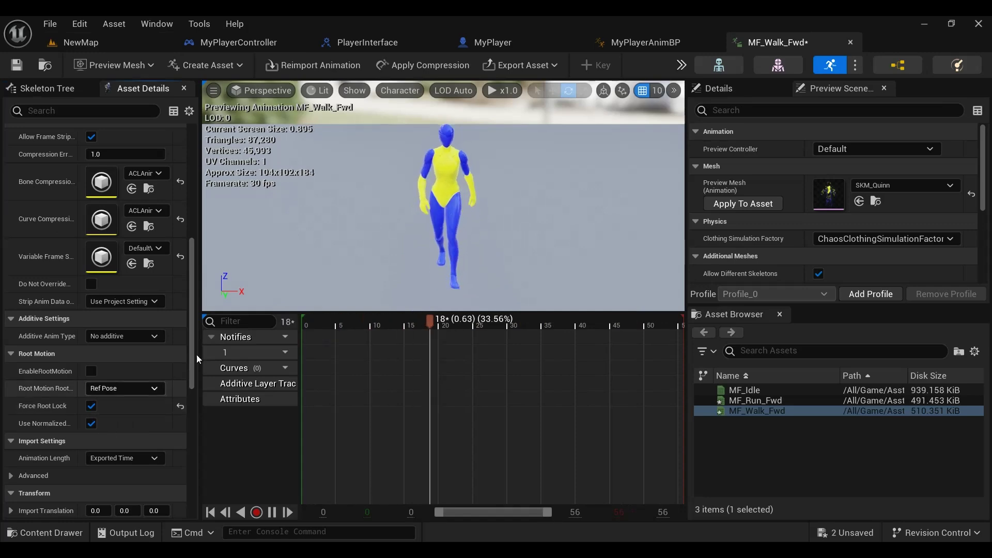
pyautogui.click(16, 64)
pyautogui.click(104, 43)
pyautogui.click(139, 220)
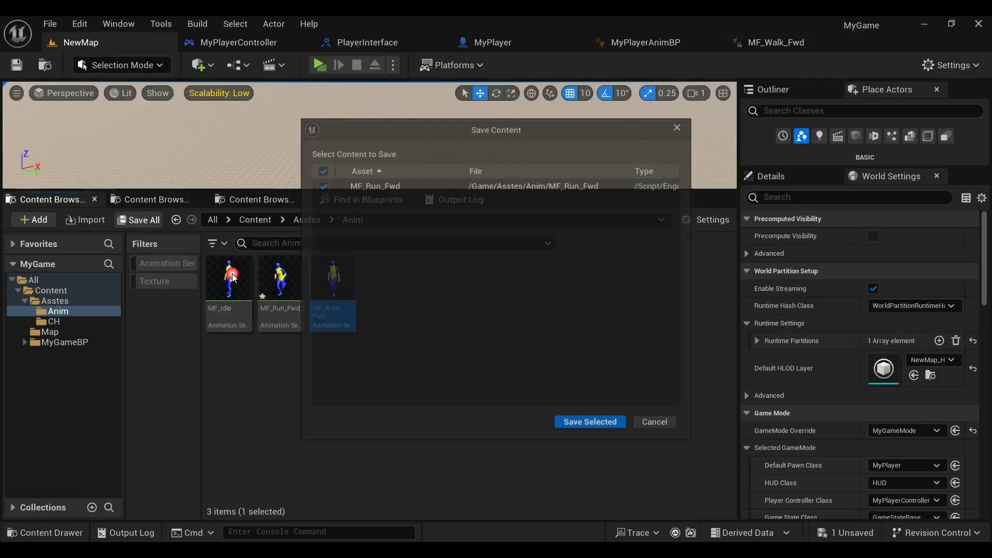
pyautogui.click(584, 432)
# - Create a Legacy Blend Space 1D asset in Anim using the character skeleton
pyautogui.rightClick(413, 276)
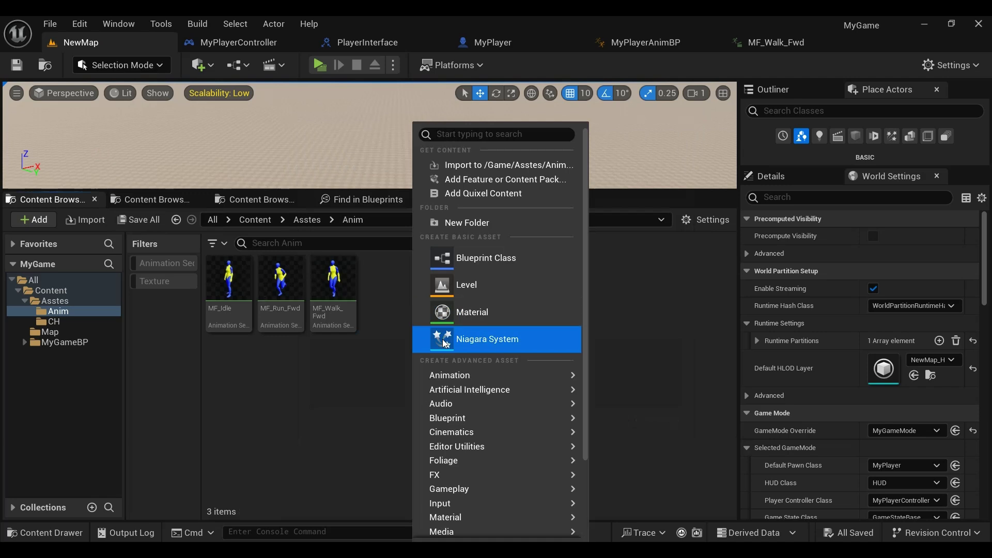
pyautogui.moveTo(471, 381)
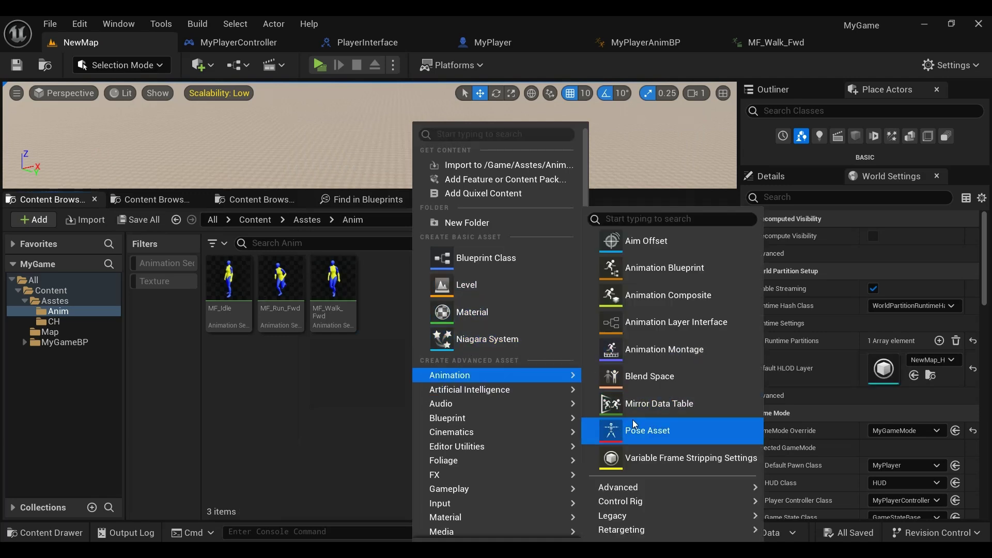
pyautogui.moveTo(641, 517)
pyautogui.click(799, 527)
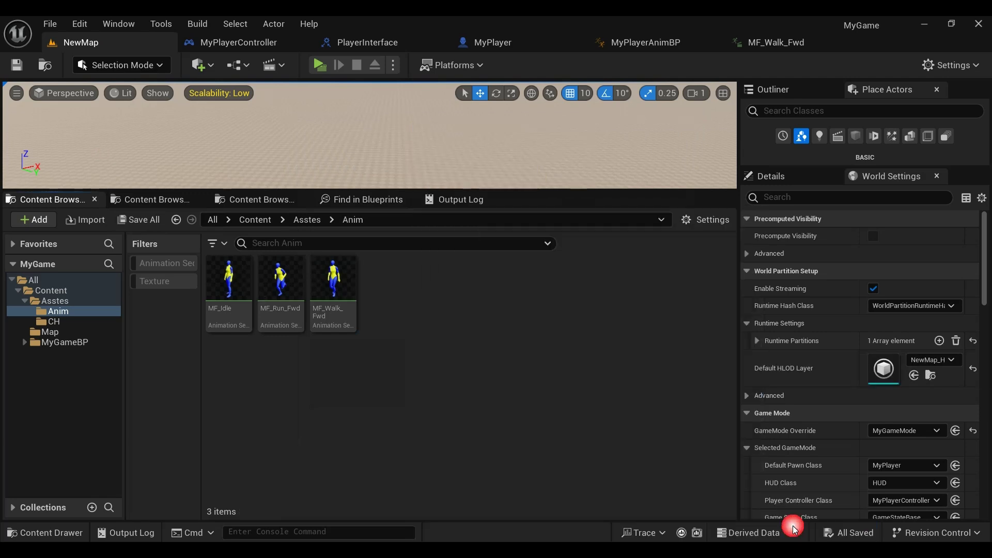
pyautogui.rightClick(210, 358)
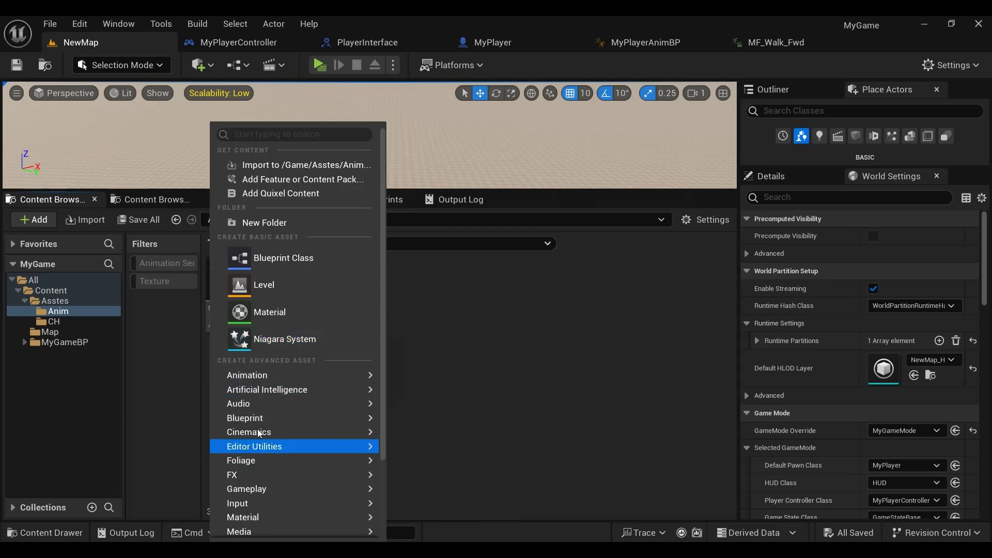
pyautogui.moveTo(260, 372)
pyautogui.moveTo(490, 516)
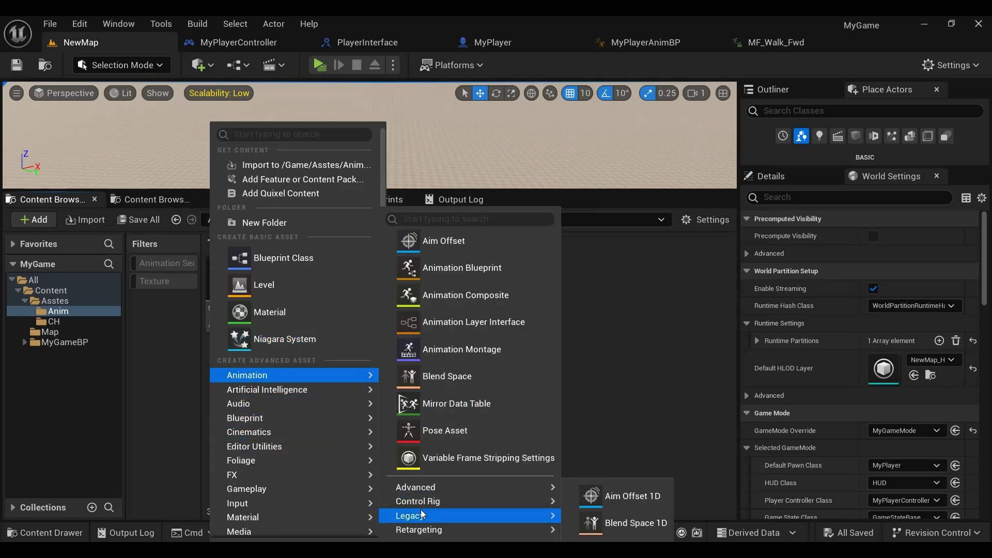
pyautogui.click(590, 518)
pyautogui.click(447, 153)
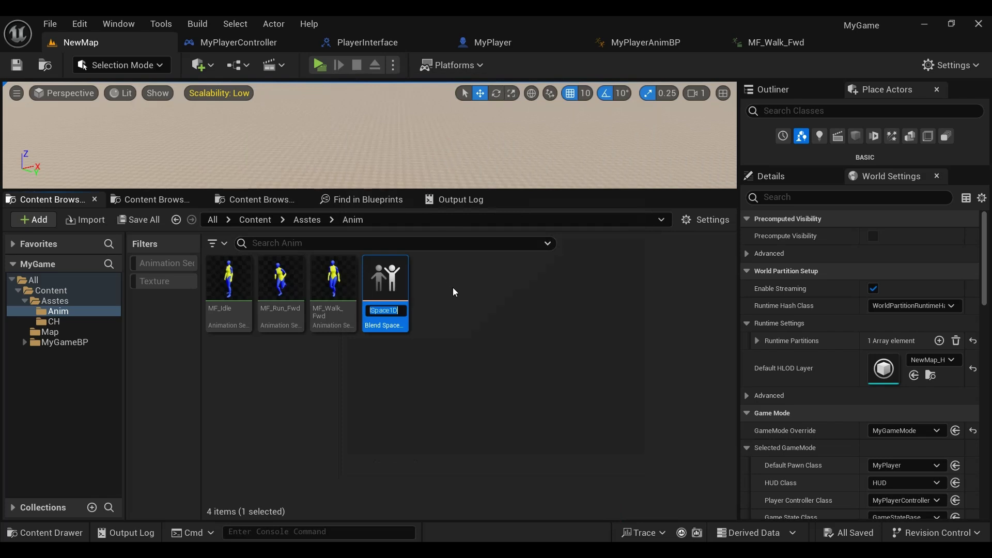
# - Name the blend space Stand_IdleWalkRun and open it in the blend space editor
pyautogui.write('S')
pyautogui.write('nd')
pyautogui.write('_')
pyautogui.write('Idle')
pyautogui.write('Walk')
pyautogui.press('BackSpace')
pyautogui.press('BackSpace')
pyautogui.press('BackSpace')
pyautogui.press('BackSpace')
pyautogui.click(464, 290)
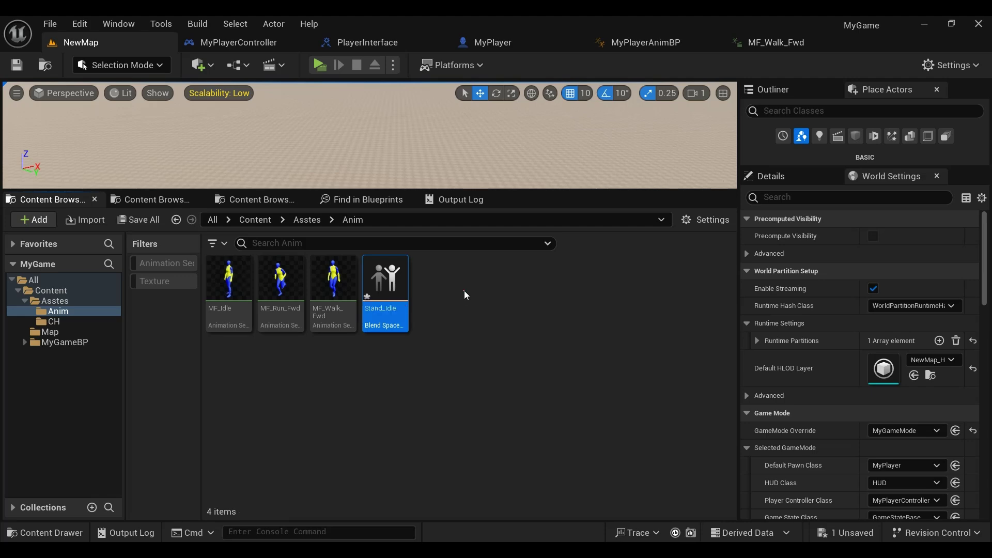
pyautogui.doubleClick(385, 281)
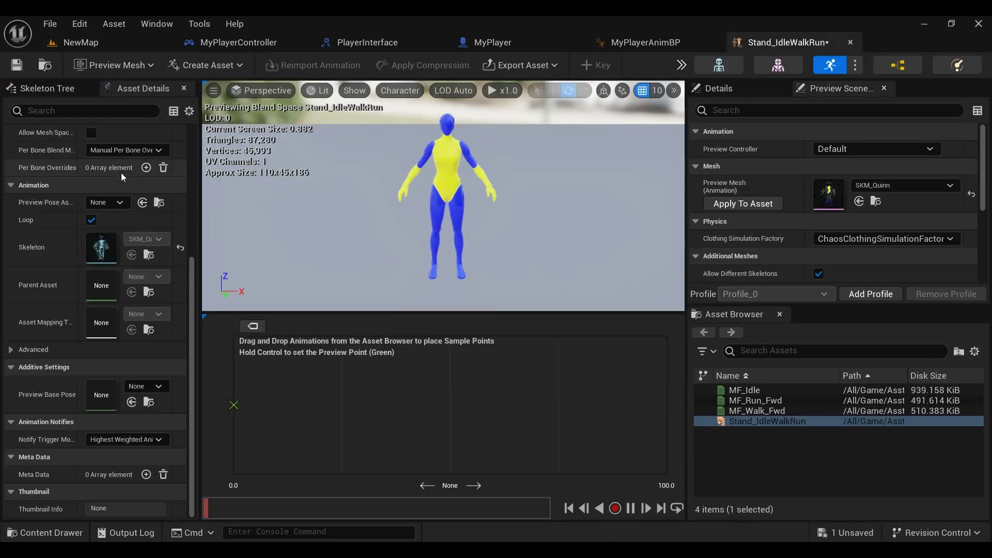
# - Name the horizontal axis Speed, set its maximum to 500 and Weight Speed to 5.0, then save Stand_IdleWalkRun
pyautogui.scroll(1, 112, 206)
pyautogui.scroll(-1, 102, 356)
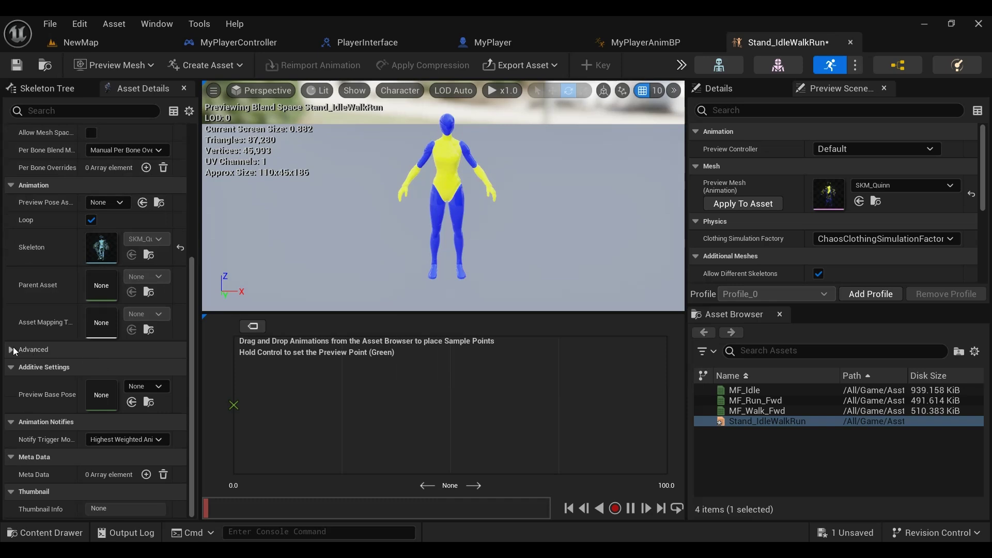
pyautogui.click(12, 349)
pyautogui.scroll(5, 132, 300)
pyautogui.scroll(3, 133, 300)
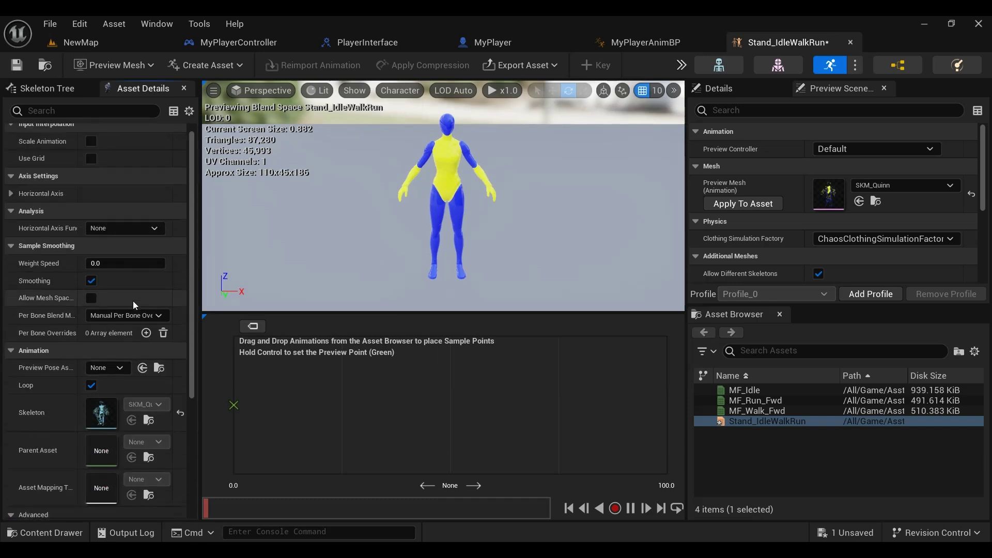
pyautogui.click(12, 202)
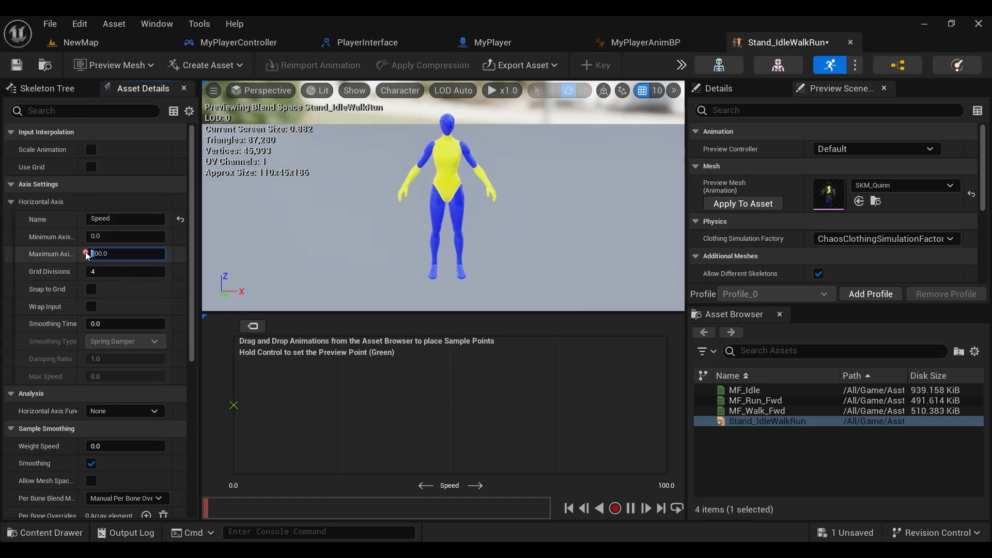
pyautogui.press('Return')
pyautogui.scroll(-4, 170, 310)
pyautogui.scroll(-4, 153, 363)
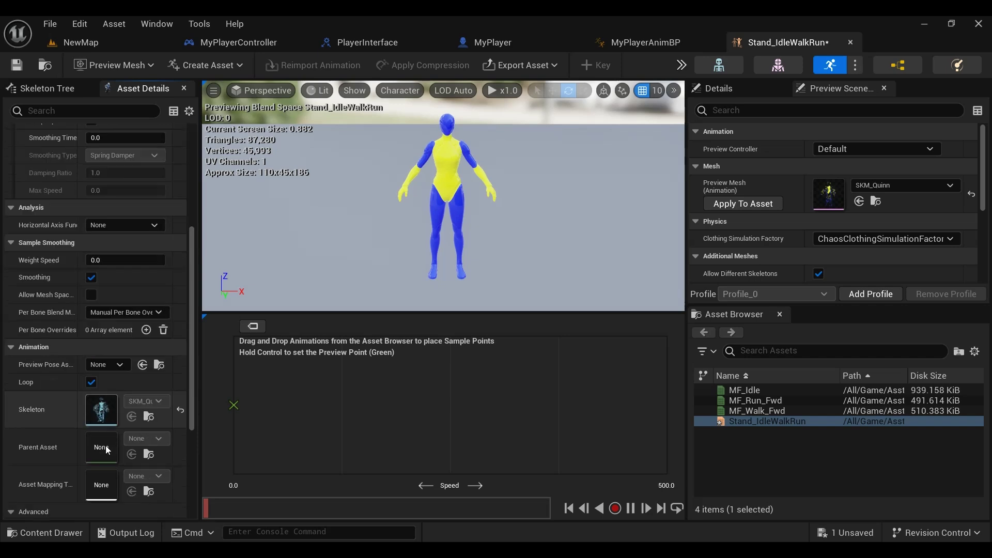
pyautogui.scroll(-4, 105, 445)
pyautogui.scroll(-4, 91, 444)
pyautogui.scroll(-1, 106, 420)
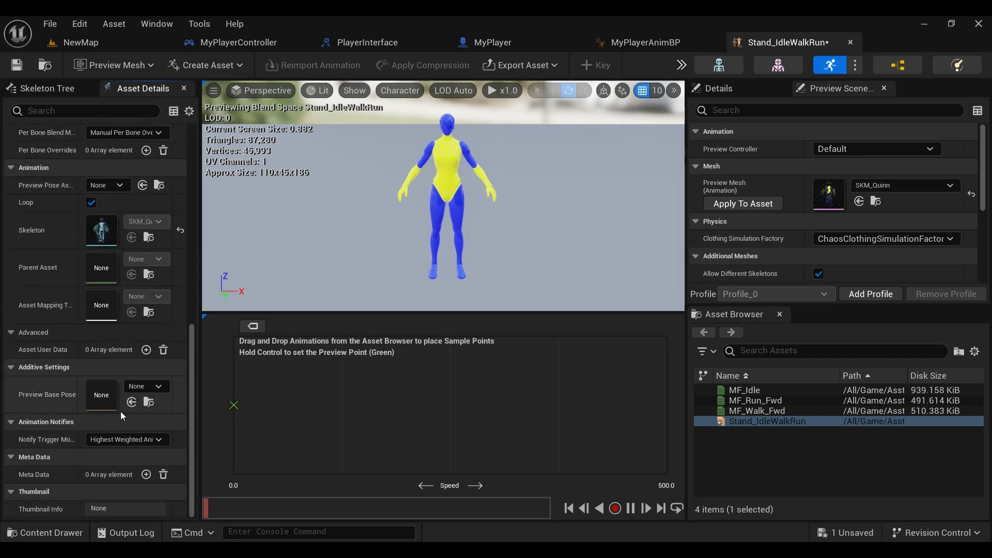
pyautogui.scroll(2, 124, 411)
pyautogui.scroll(3, 119, 310)
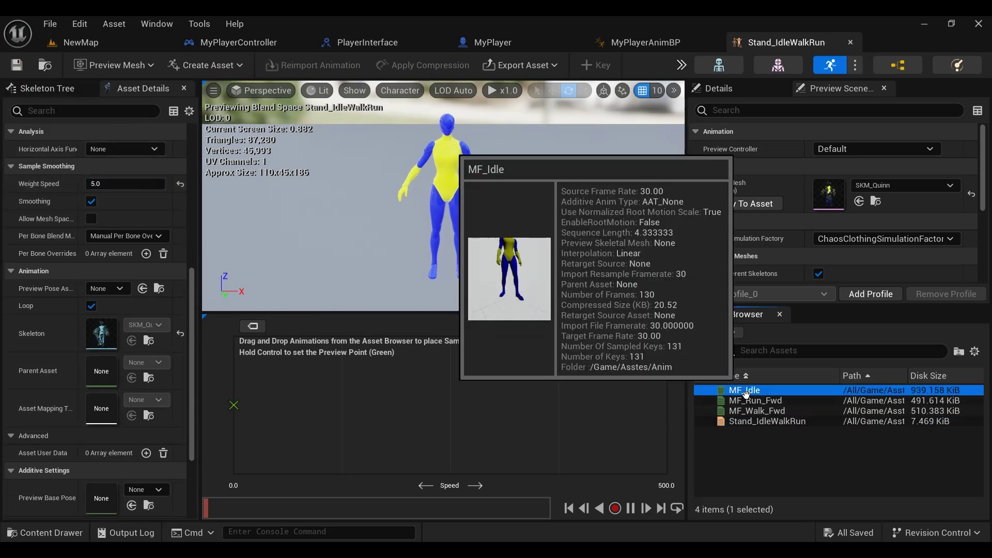
# - Place MF_Idle at Speed 0, MF_Run_Fwd at 500 and MF_Walk_Fwd between them, then save the blend space
pyautogui.moveTo(744, 391); pyautogui.dragTo(234, 405)
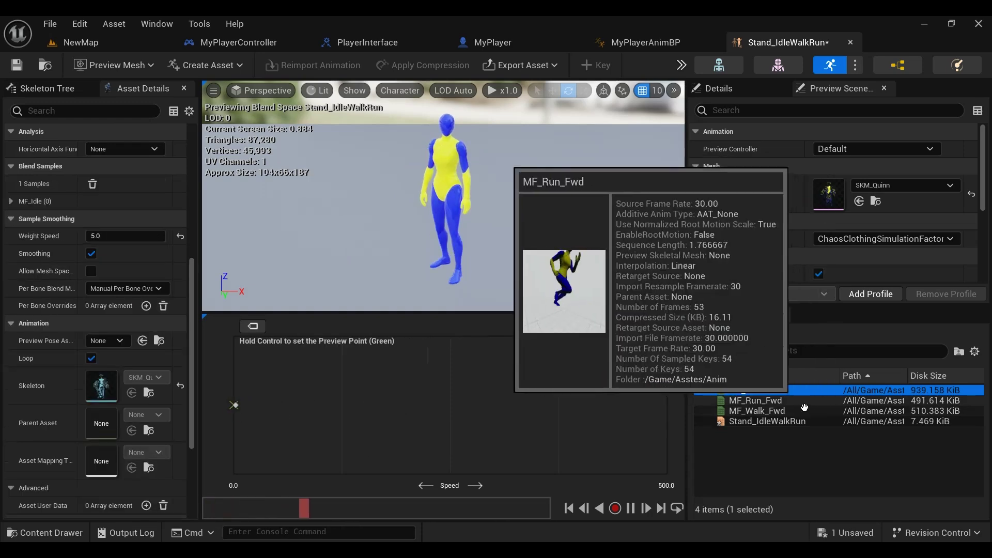
pyautogui.moveTo(850, 402); pyautogui.dragTo(667, 405)
pyautogui.moveTo(757, 410)
pyautogui.mouseDown()
pyautogui.moveTo(345, 406)
pyautogui.moveTo(354, 415)
pyautogui.mouseUp()
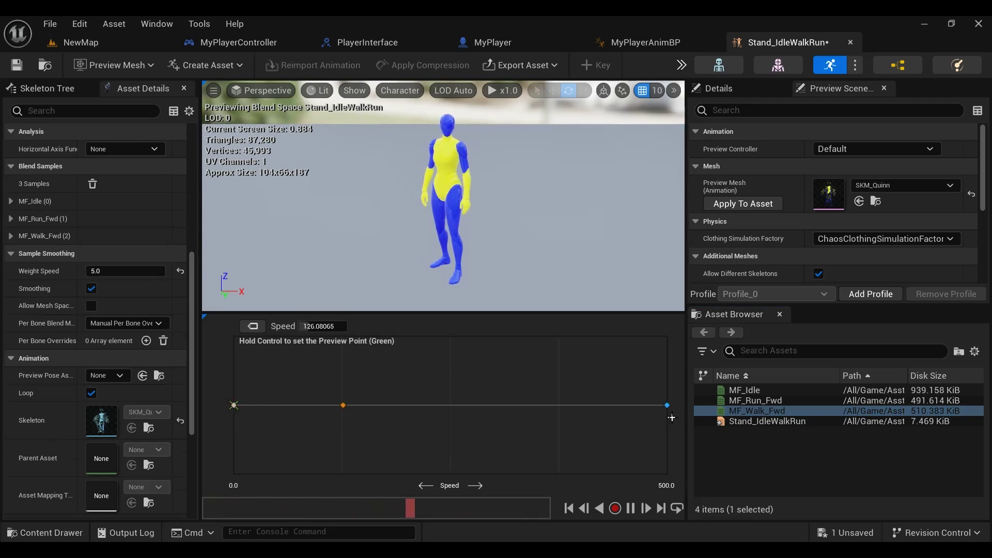
pyautogui.keyDown('ctrl'); pyautogui.moveTo(295, 412); pyautogui.dragTo(615, 408); pyautogui.keyUp('ctrl')
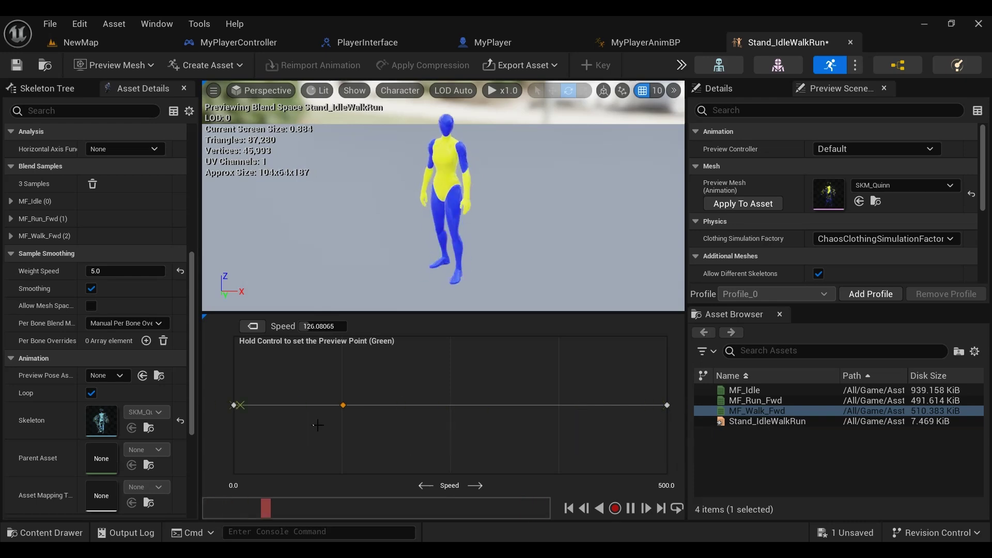
pyautogui.click(24, 66)
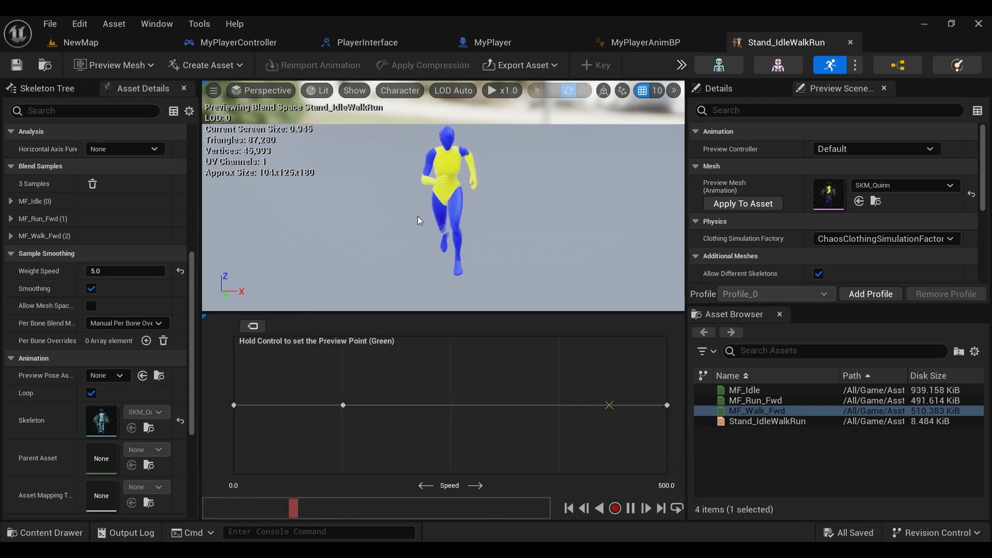
# - Bring up MyPlayerAnimBP's Event Graph after checking MyPlayer's event graph
pyautogui.moveTo(422, 210); pyautogui.dragTo(422, 227, button='right')
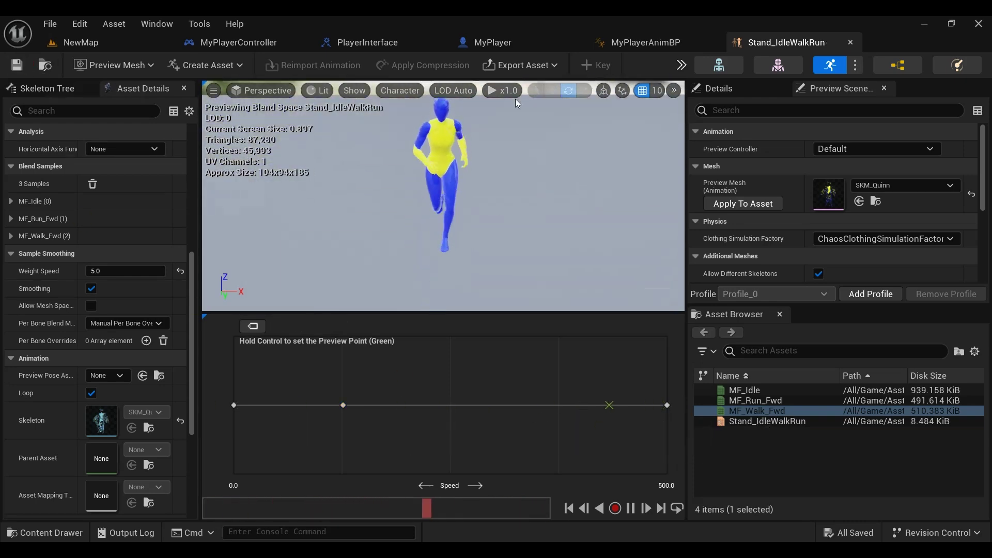
pyautogui.click(498, 44)
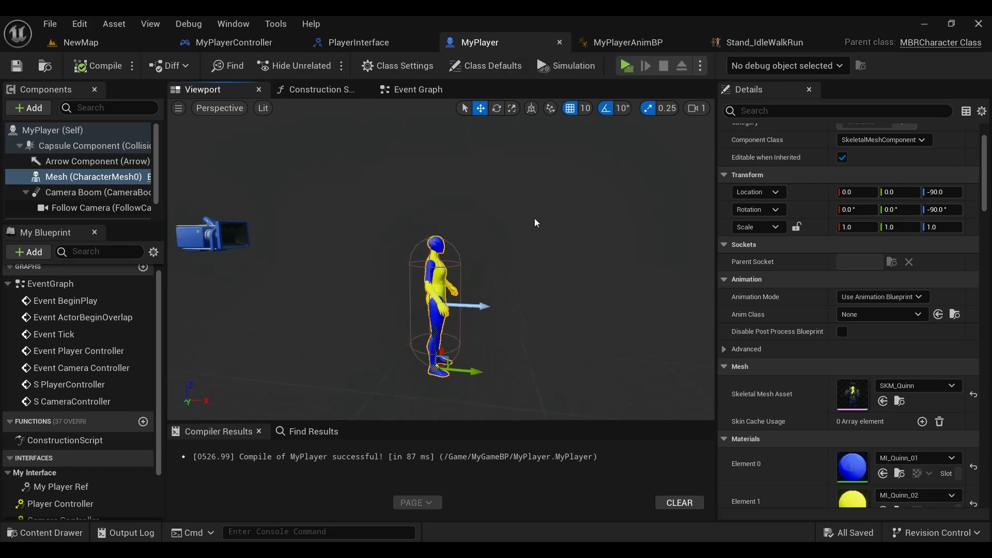
pyautogui.click(430, 92)
pyautogui.click(639, 44)
pyautogui.moveTo(582, 168); pyautogui.dragTo(497, 255, button='right')
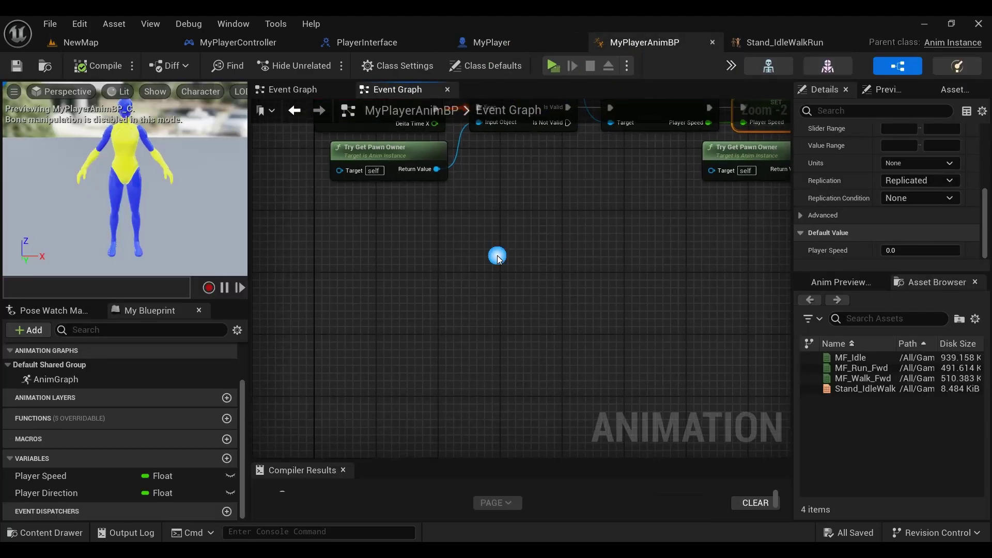
# - In MyPlayerAnimBP's AnimGraph, add a DefaultSlot Slot node feeding Output Pose
pyautogui.doubleClick(103, 374)
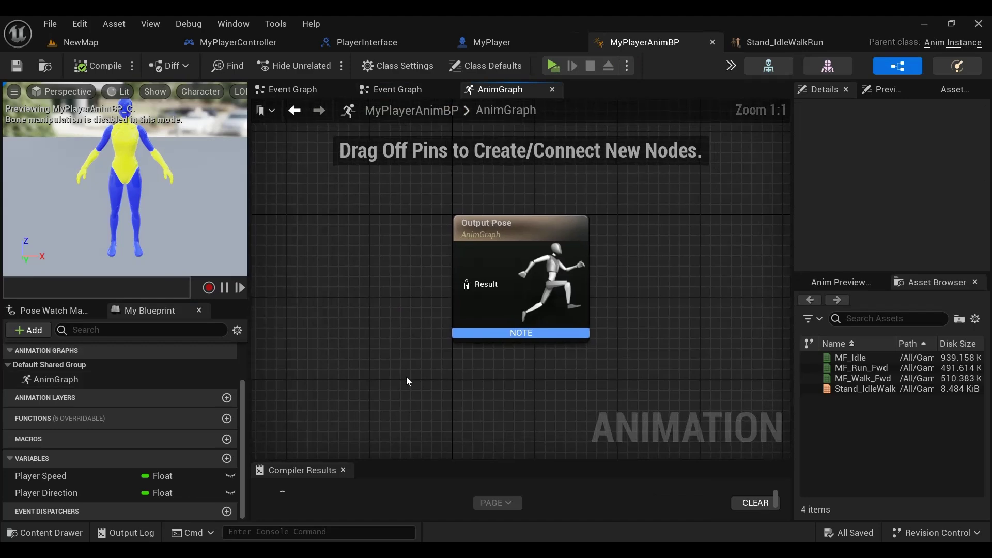
pyautogui.moveTo(466, 326); pyautogui.dragTo(457, 304, button='right')
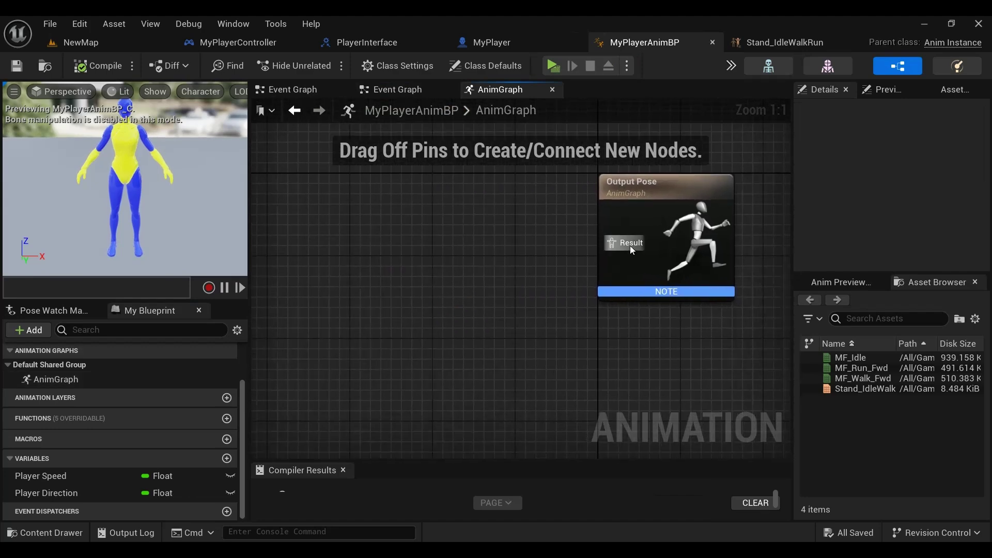
pyautogui.moveTo(631, 249); pyautogui.dragTo(510, 244)
pyautogui.write('slo')
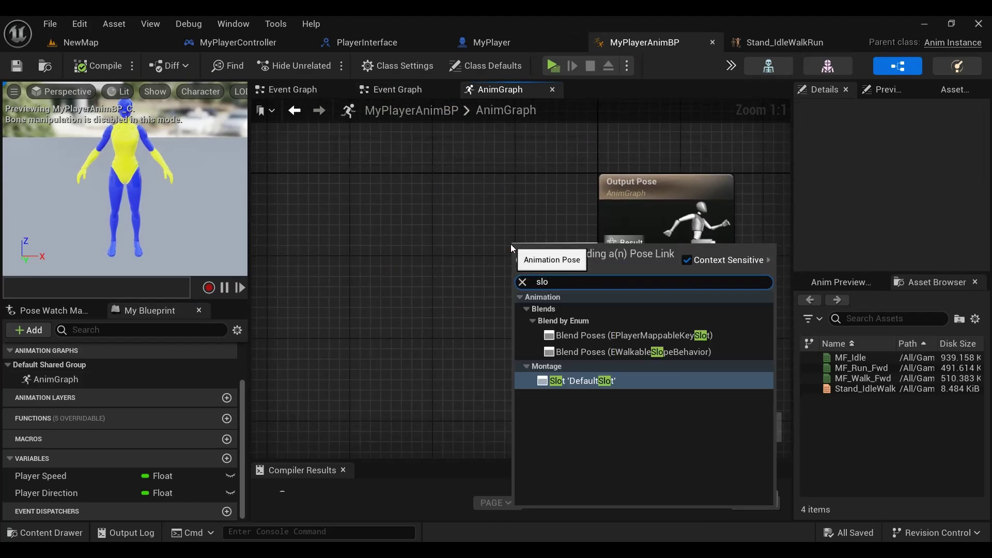
pyautogui.click(542, 381)
pyautogui.moveTo(552, 249); pyautogui.dragTo(505, 253)
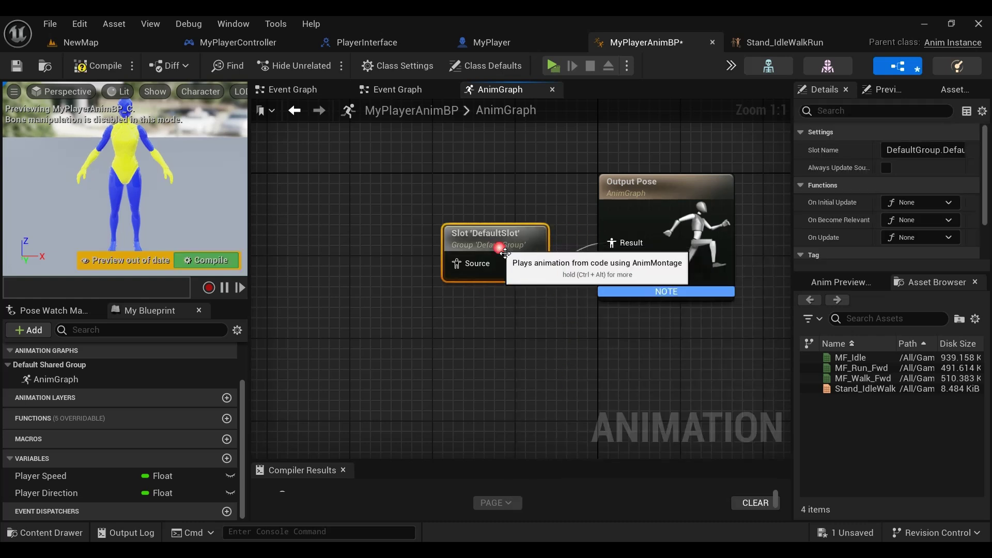
pyautogui.moveTo(506, 253); pyautogui.dragTo(576, 248, button='right')
# - Feed the Slot from a new State Machine and add a Stand_IdleWalkRun state inside it
pyautogui.moveTo(527, 248); pyautogui.dragTo(463, 258)
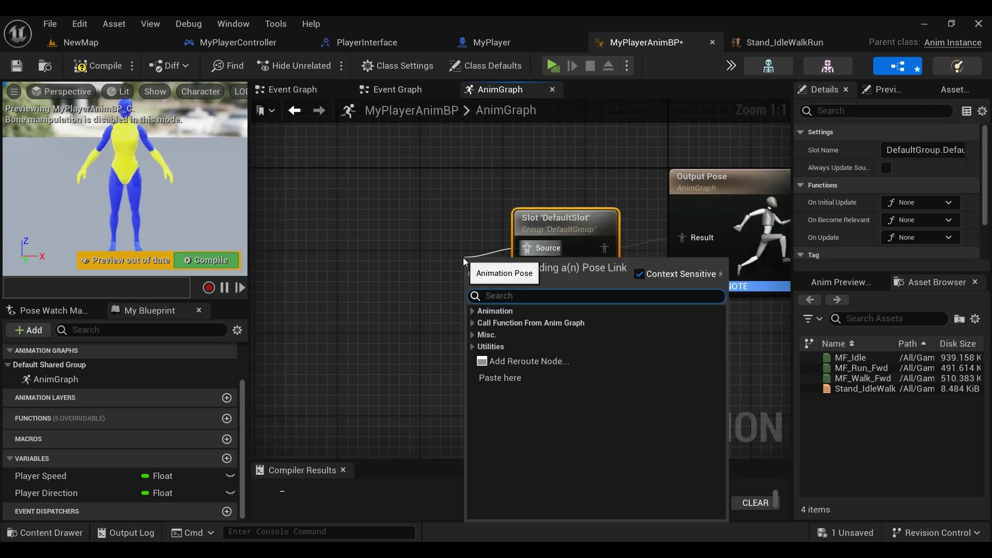
pyautogui.write('ma')
pyautogui.press('BackSpace')
pyautogui.press('BackSpace')
pyautogui.write('state')
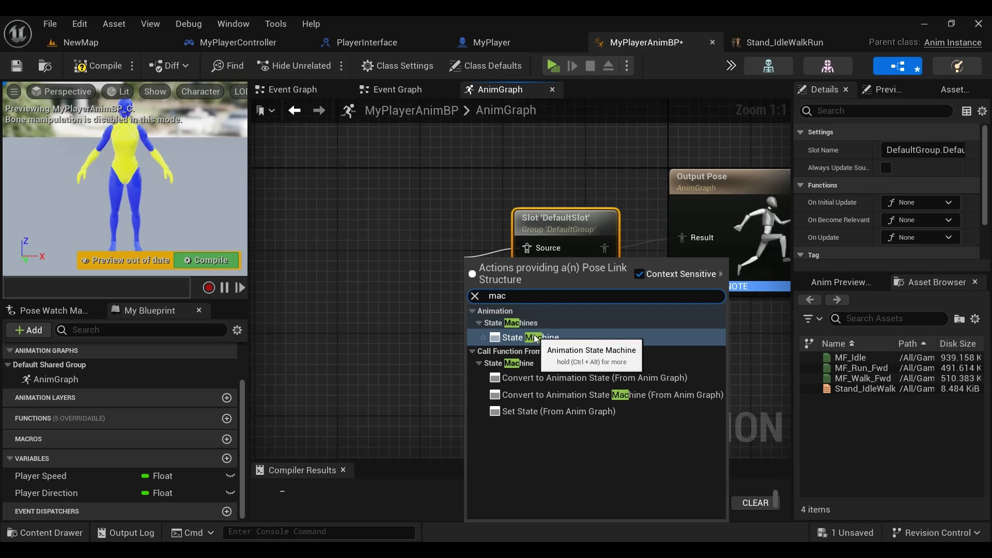
pyautogui.click(519, 312)
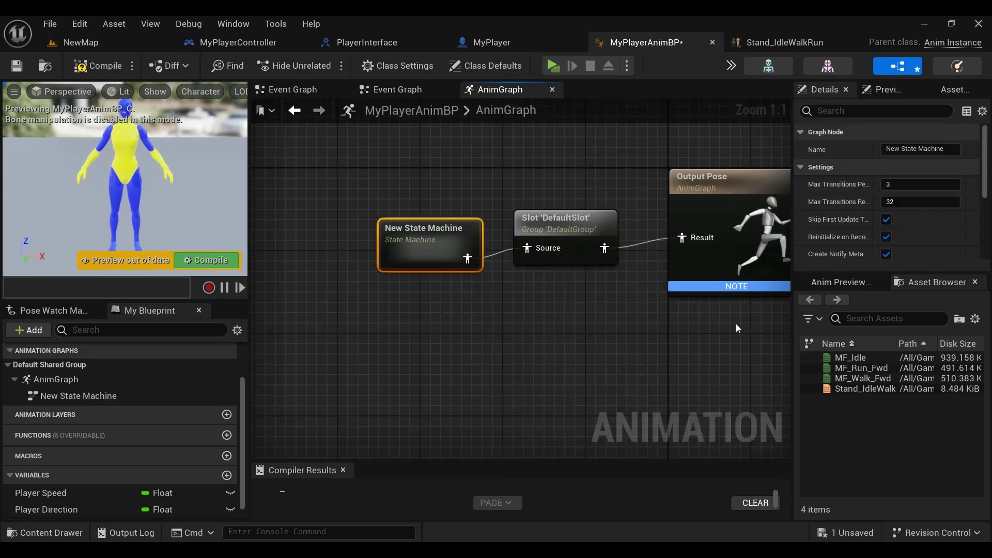
pyautogui.hotkey('ctrl', 'a')
pyautogui.doubleClick(444, 243)
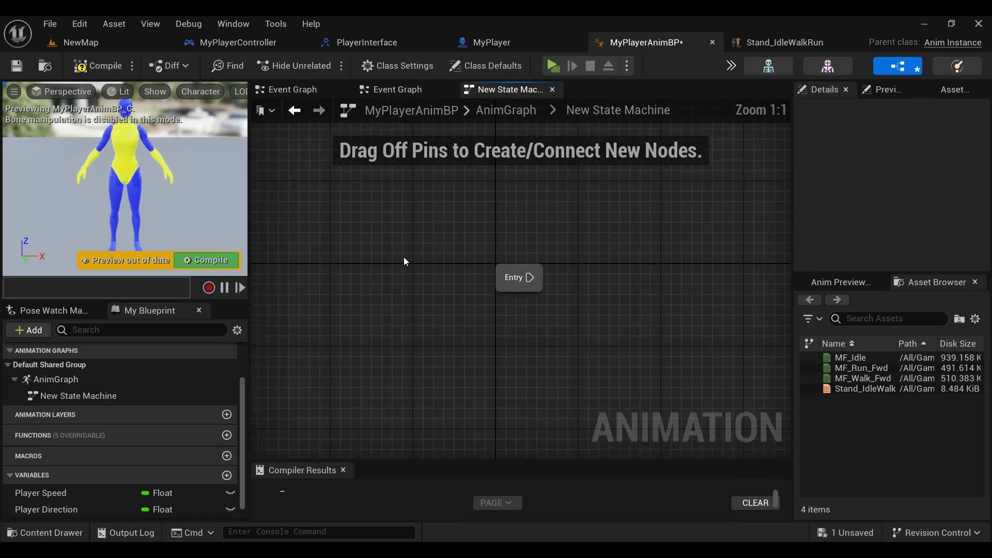
pyautogui.moveTo(858, 388); pyautogui.dragTo(522, 216)
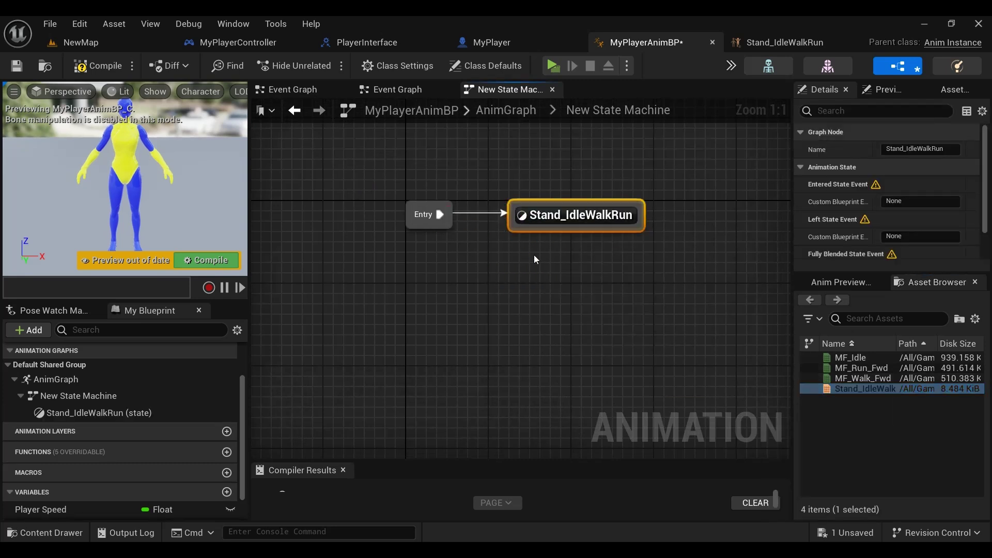
# - Connect Player Speed to the blendspace's Speed pin inside the Stand_IdleWalkRun state and compile MyPlayerAnimBP
pyautogui.doubleClick(495, 197)
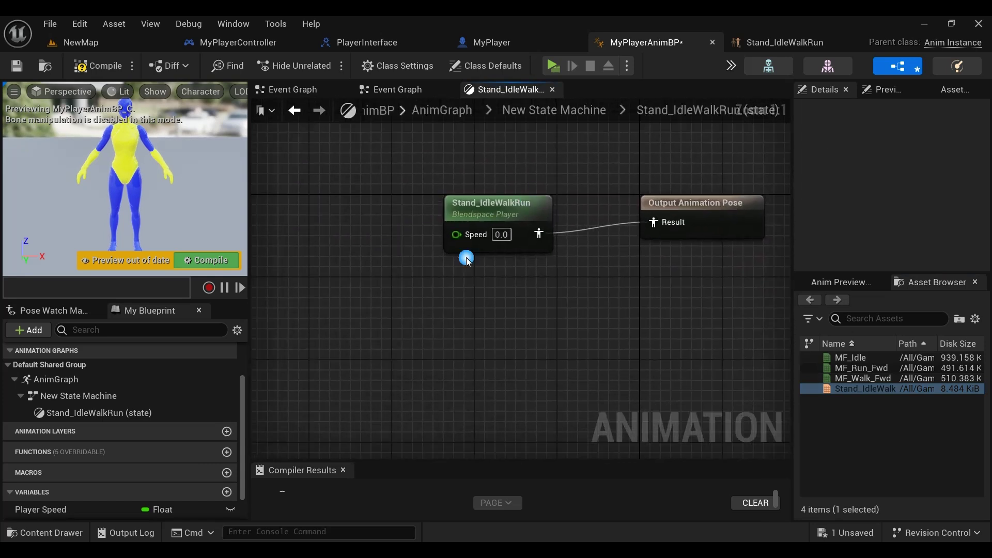
pyautogui.scroll(-2, 140, 448)
pyautogui.moveTo(92, 476); pyautogui.dragTo(457, 234)
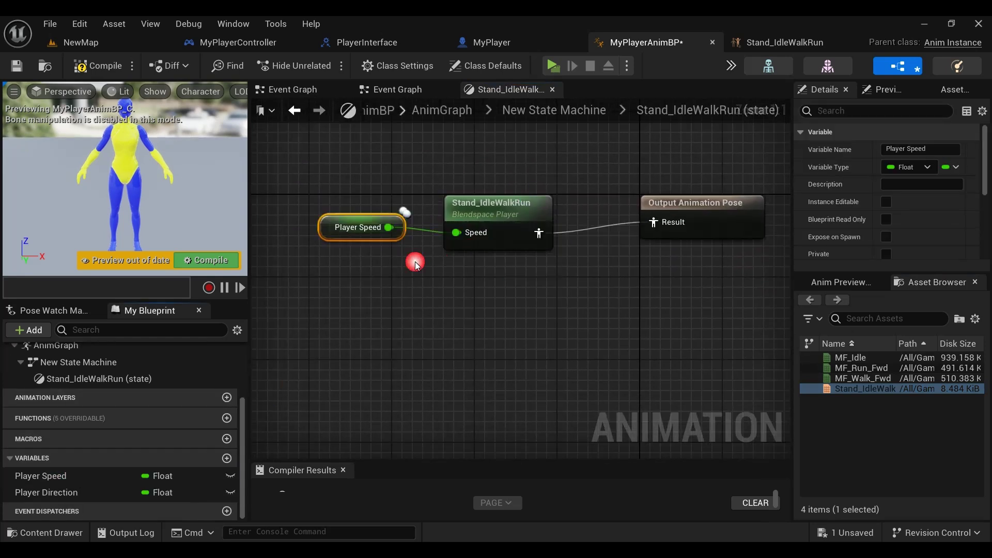
pyautogui.click(98, 67)
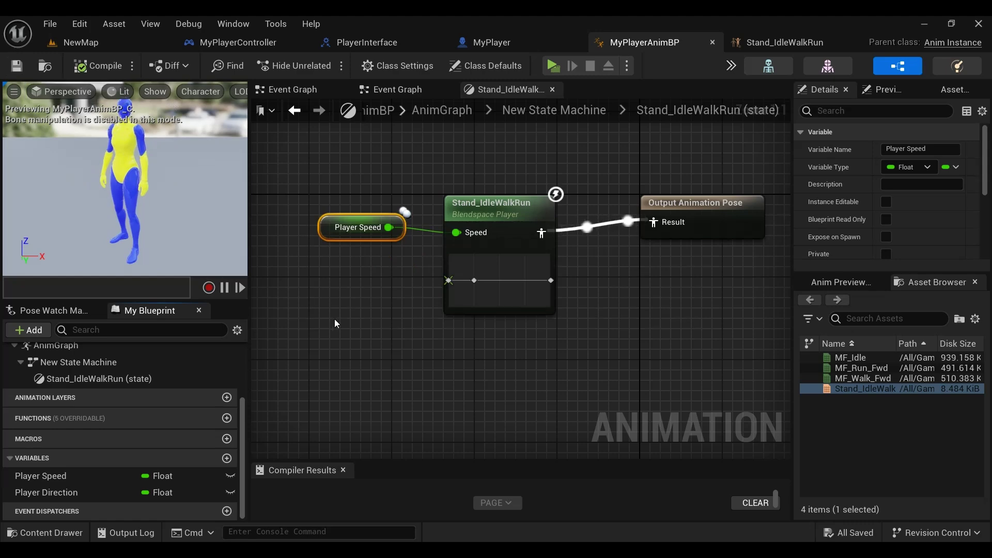
pyautogui.moveTo(335, 323); pyautogui.dragTo(352, 316, button='right')
# - Set the Anim Class of MyPlayer's Mesh to MyPlayerAnimBP_C
pyautogui.click(488, 42)
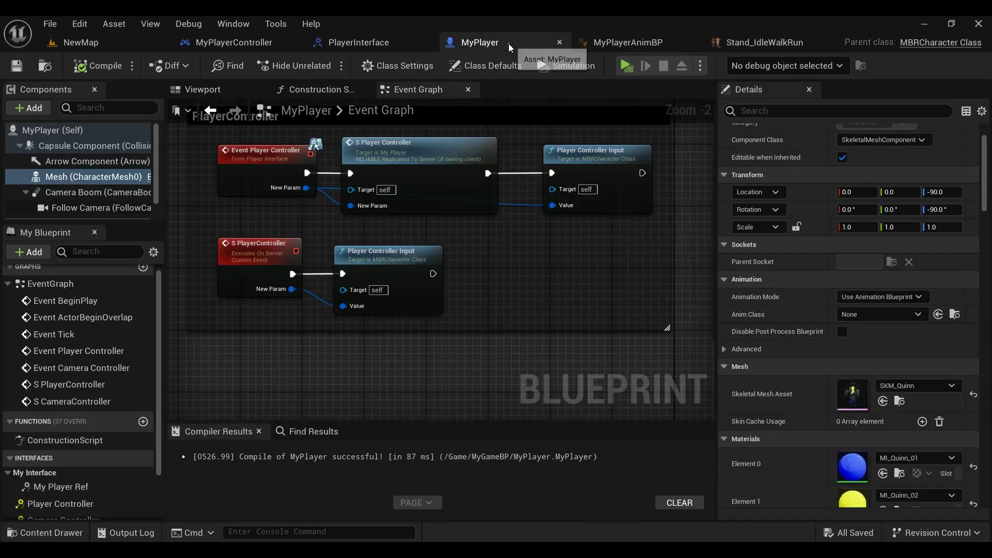
pyautogui.scroll(-2, 799, 286)
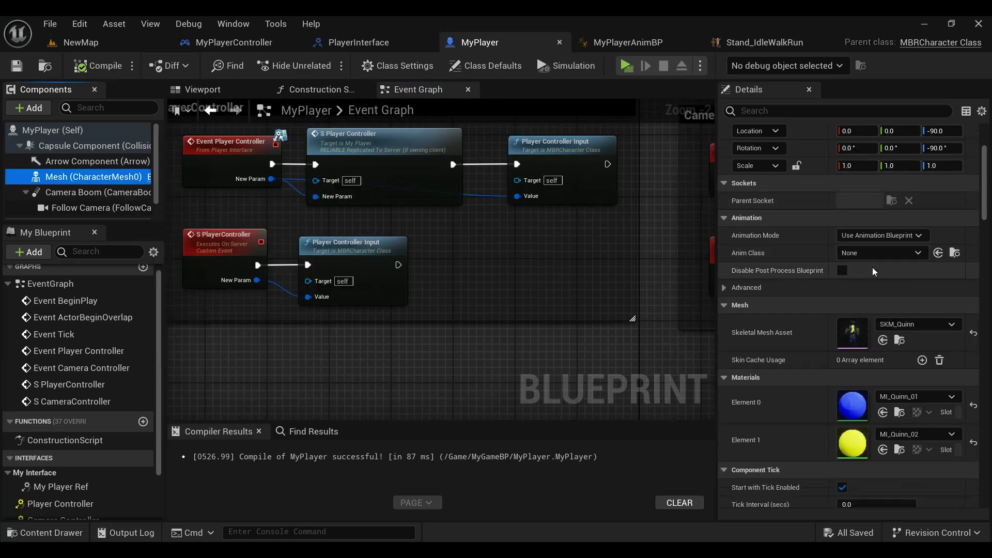
pyautogui.click(880, 254)
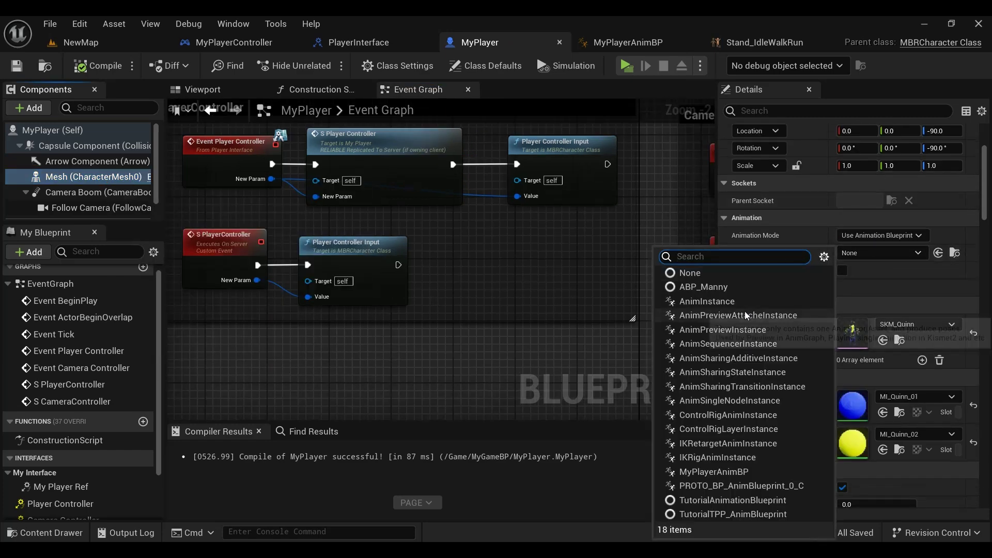
pyautogui.click(714, 472)
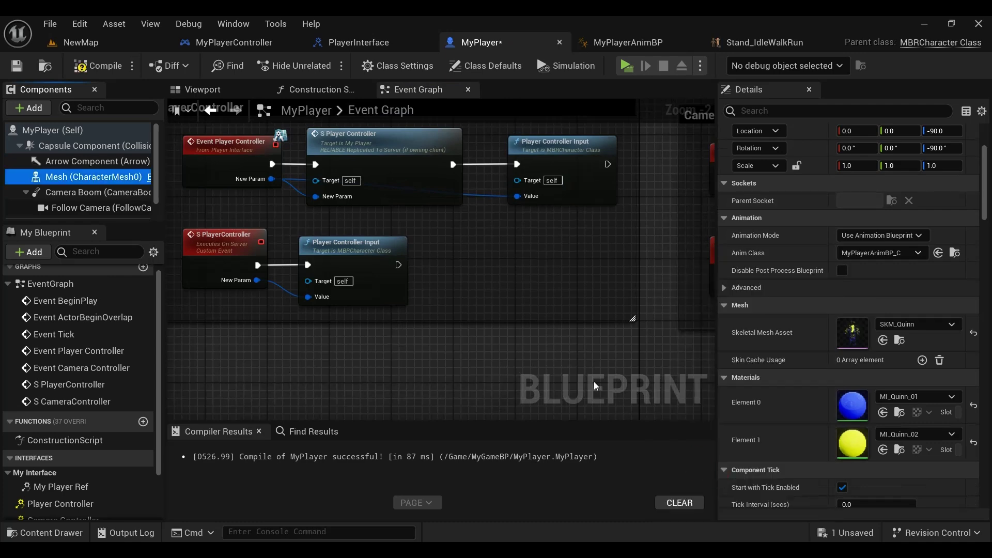
# - In MyPlayer's Class Defaults, turn off Use Controller Rotation Yaw and enable Orient Rotation to Movement
pyautogui.click(67, 131)
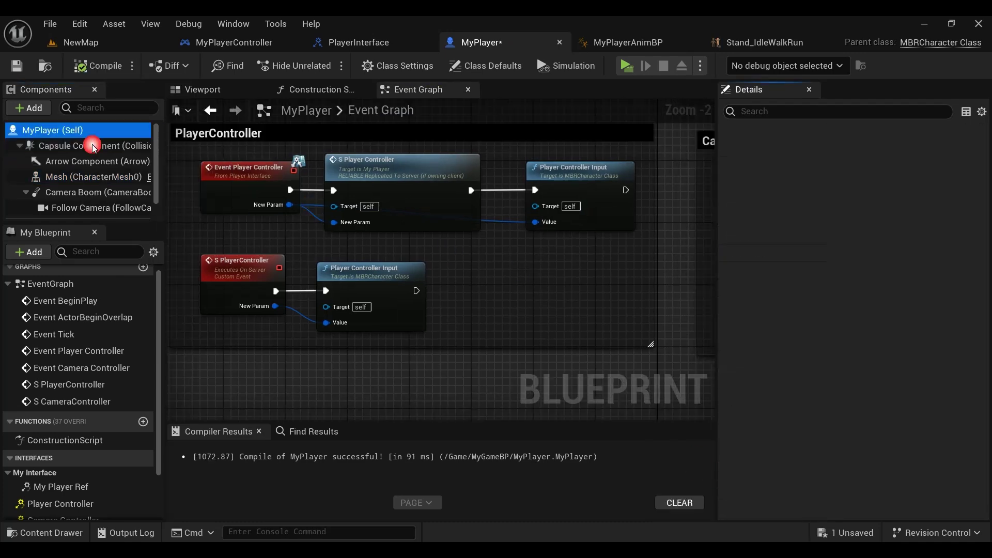
pyautogui.write('rot')
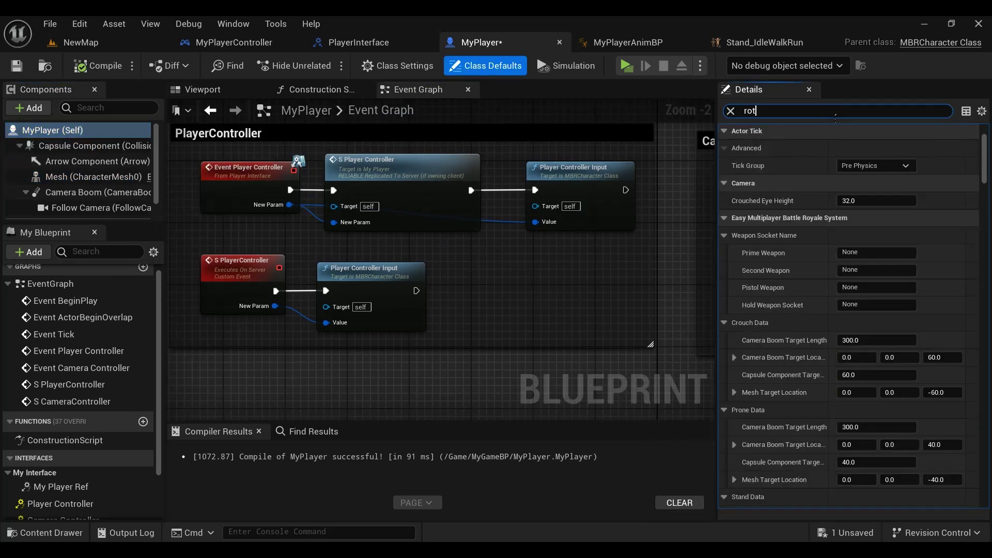
pyautogui.write('a')
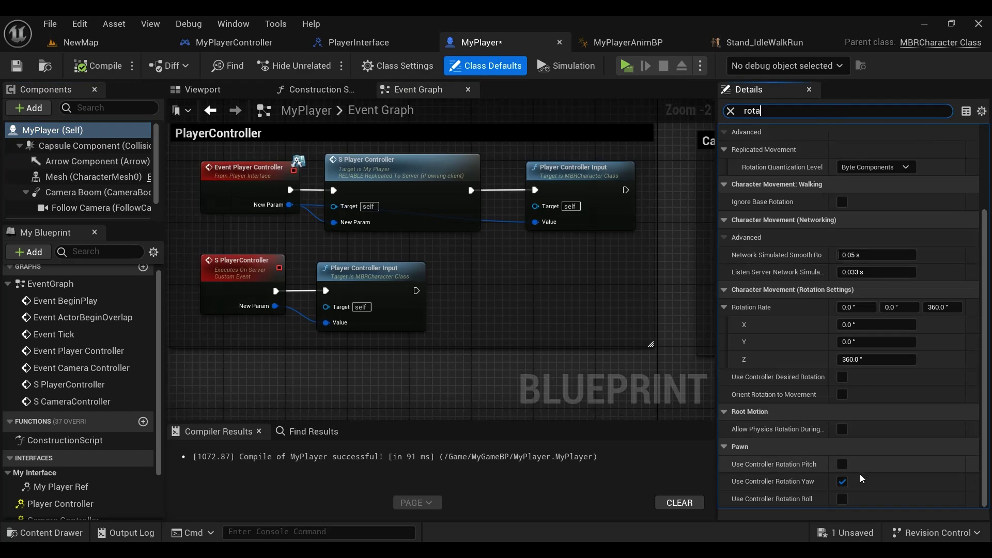
pyautogui.scroll(-1, 100, 183)
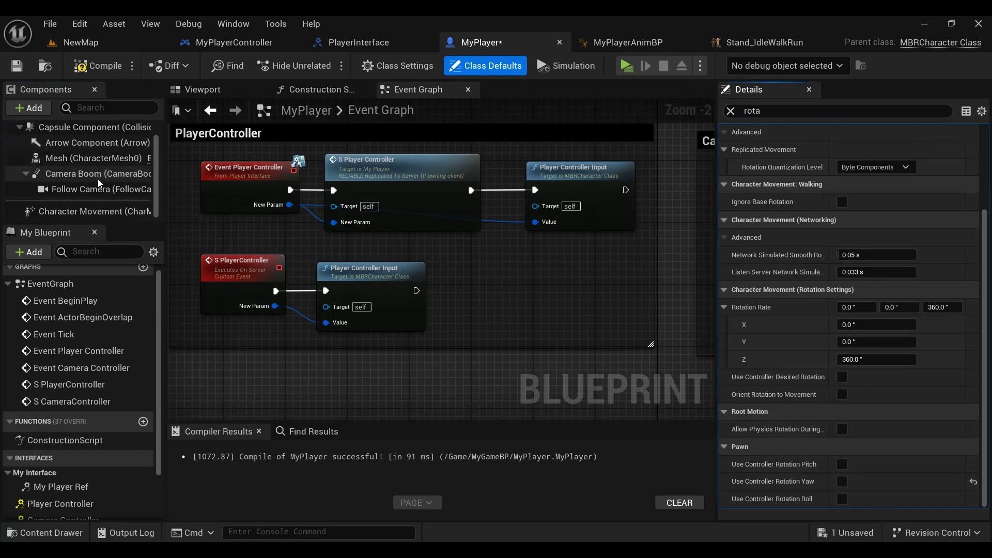
pyautogui.click(87, 212)
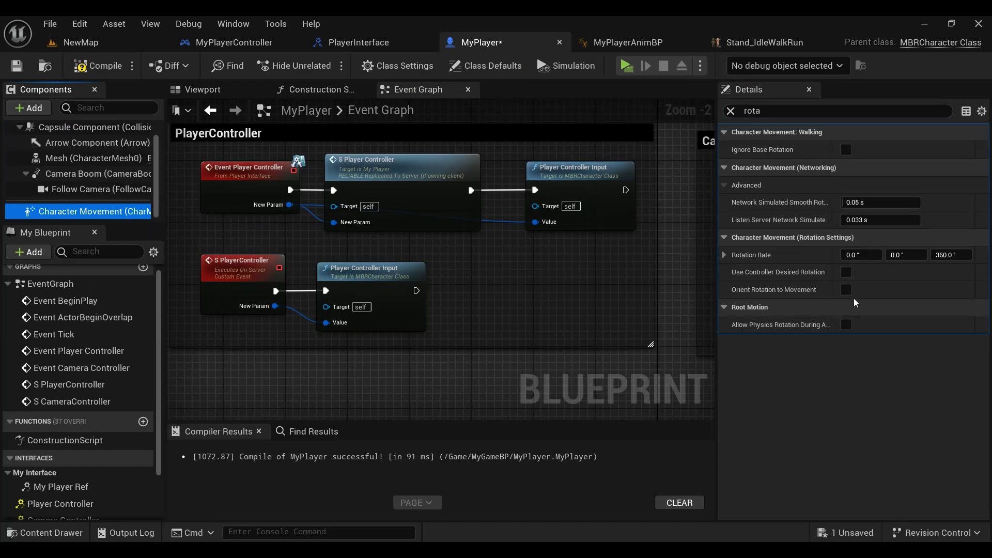
pyautogui.click(99, 59)
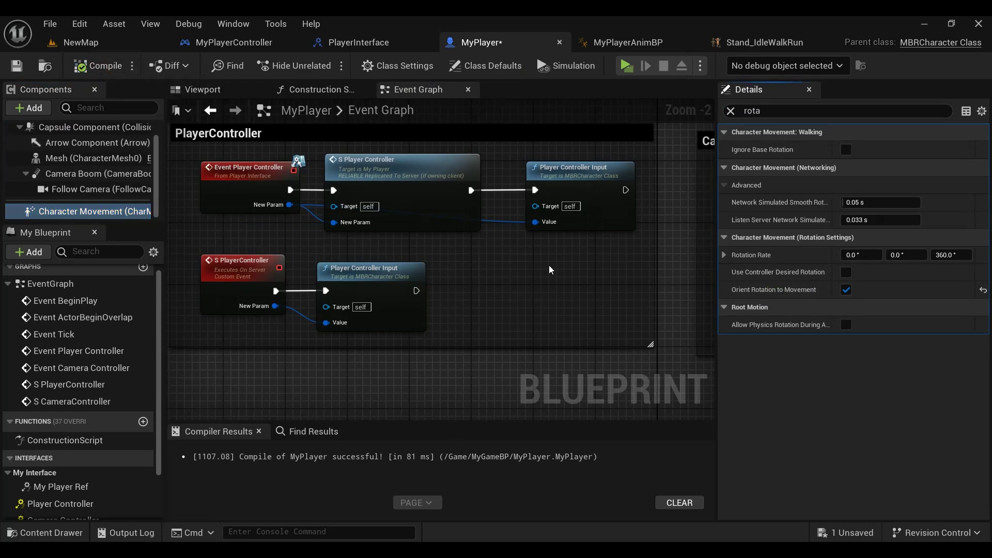
pyautogui.moveTo(554, 272)
pyautogui.mouseDown(button='right')
pyautogui.moveTo(520, 277)
pyautogui.moveTo(510, 256)
pyautogui.mouseUp(button='right')
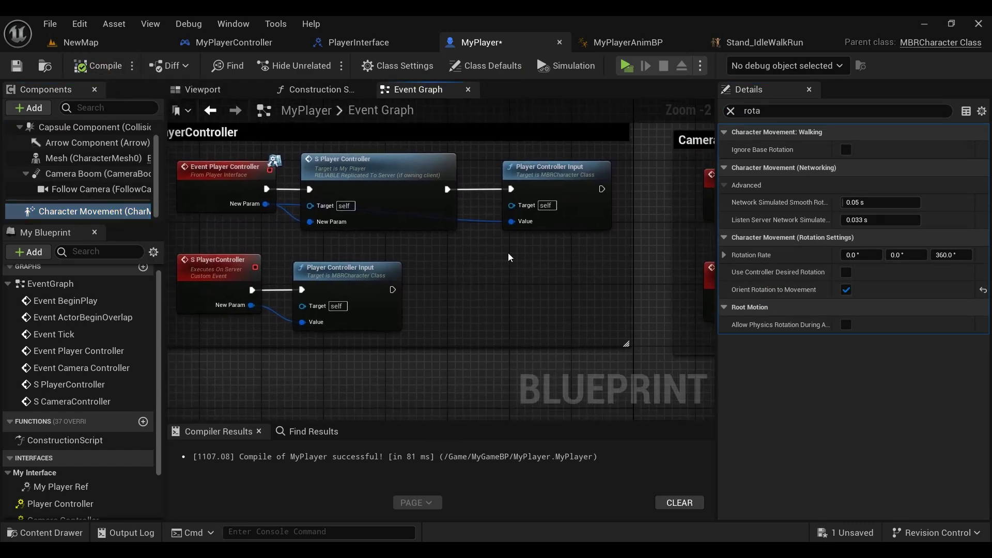
pyautogui.click(626, 64)
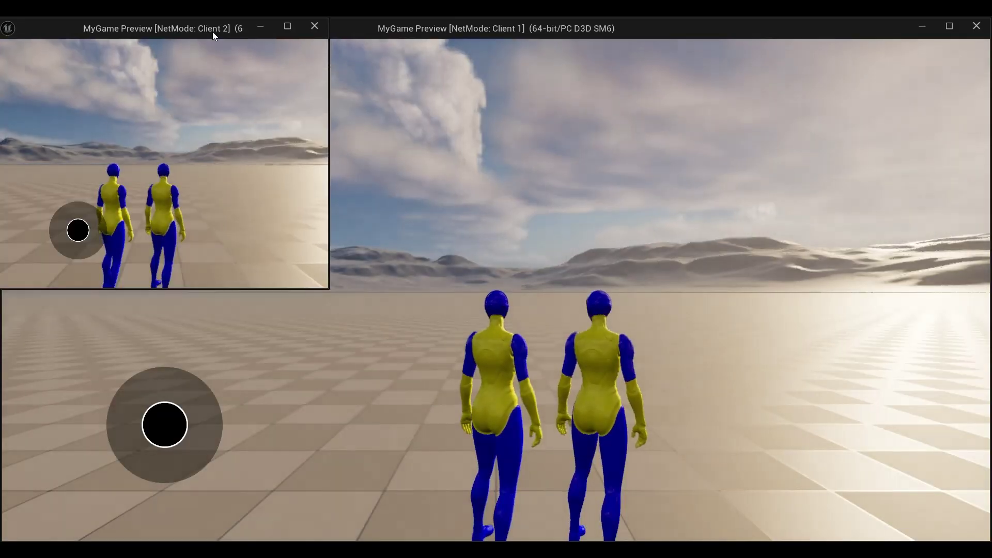
pyautogui.moveTo(214, 35)
pyautogui.mouseDown()
pyautogui.moveTo(300, 89)
pyautogui.moveTo(324, 72)
pyautogui.mouseUp()
pyautogui.moveTo(816, 159)
pyautogui.mouseDown()
pyautogui.moveTo(766, 321)
pyautogui.moveTo(666, 226)
pyautogui.moveTo(772, 248)
pyautogui.mouseUp()
pyautogui.moveTo(262, 419); pyautogui.dragTo(135, 473)
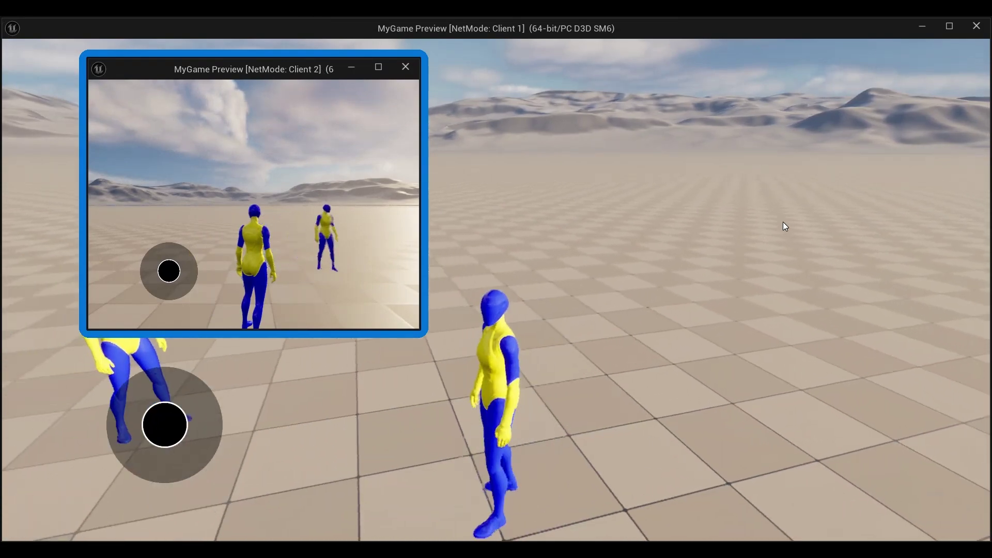
pyautogui.moveTo(783, 222)
pyautogui.mouseDown()
pyautogui.moveTo(564, 196)
pyautogui.moveTo(731, 218)
pyautogui.moveTo(629, 220)
pyautogui.moveTo(688, 289)
pyautogui.mouseUp()
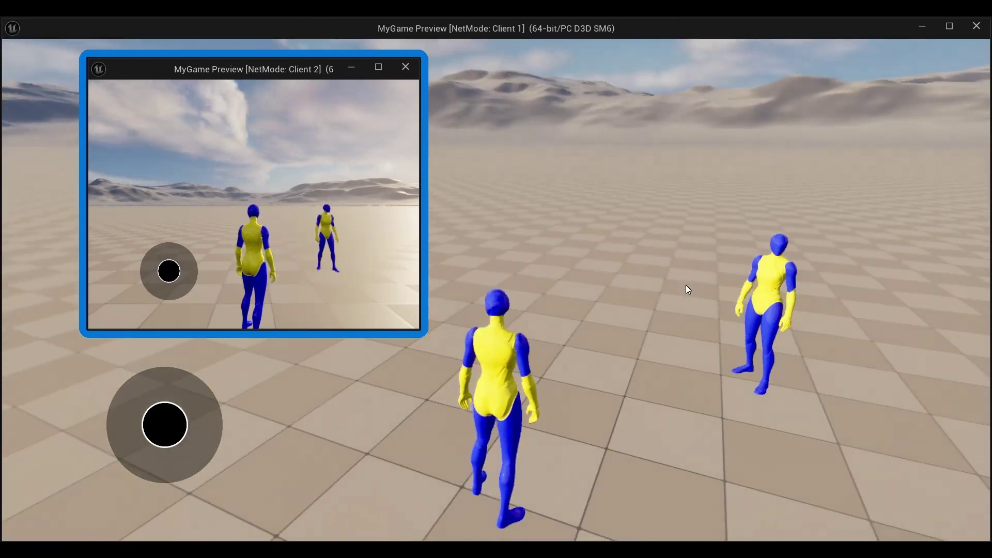
pyautogui.moveTo(174, 429)
pyautogui.mouseDown()
pyautogui.moveTo(96, 376)
pyautogui.moveTo(237, 390)
pyautogui.moveTo(219, 494)
pyautogui.moveTo(121, 440)
pyautogui.moveTo(107, 378)
pyautogui.moveTo(292, 494)
pyautogui.moveTo(91, 423)
pyautogui.moveTo(259, 414)
pyautogui.moveTo(186, 475)
pyautogui.mouseUp()
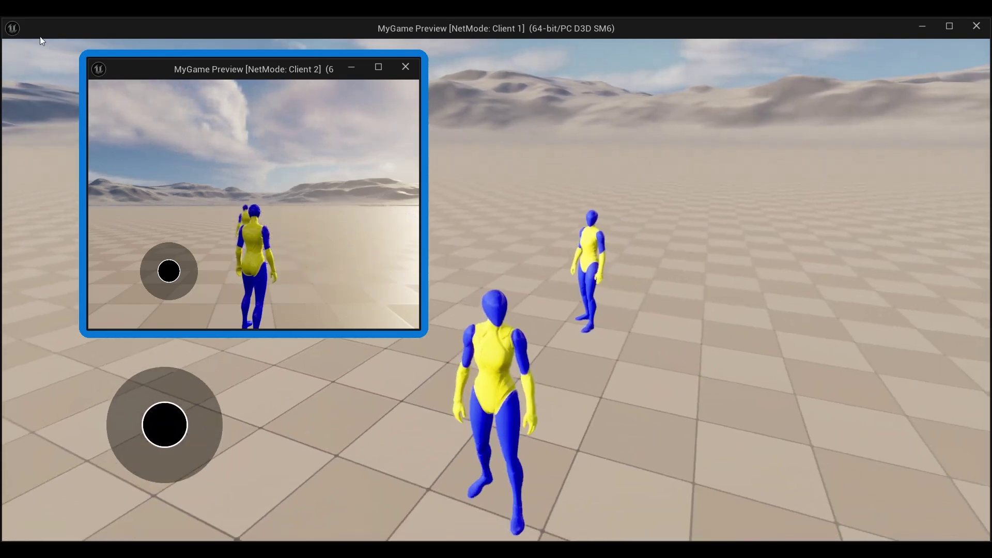
pyautogui.doubleClick(40, 36)
pyautogui.moveTo(48, 25)
pyautogui.mouseDown()
pyautogui.moveTo(511, 160)
pyautogui.moveTo(575, 244)
pyautogui.mouseUp()
pyautogui.moveTo(637, 259)
pyautogui.mouseDown()
pyautogui.moveTo(499, 135)
pyautogui.moveTo(523, 56)
pyautogui.mouseUp()
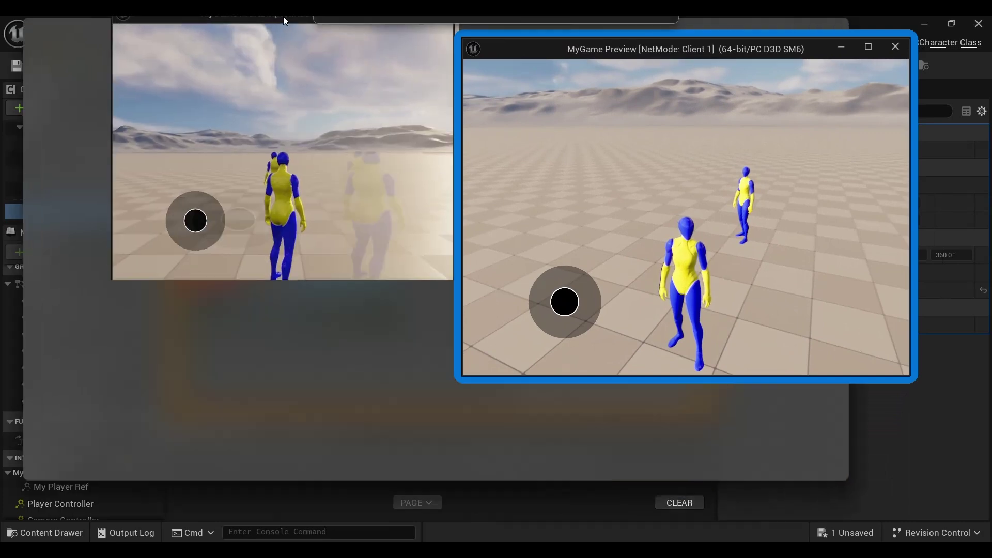
pyautogui.moveTo(250, 75); pyautogui.dragTo(283, 17)
pyautogui.moveTo(618, 60); pyautogui.dragTo(220, 42)
pyautogui.click(423, 155)
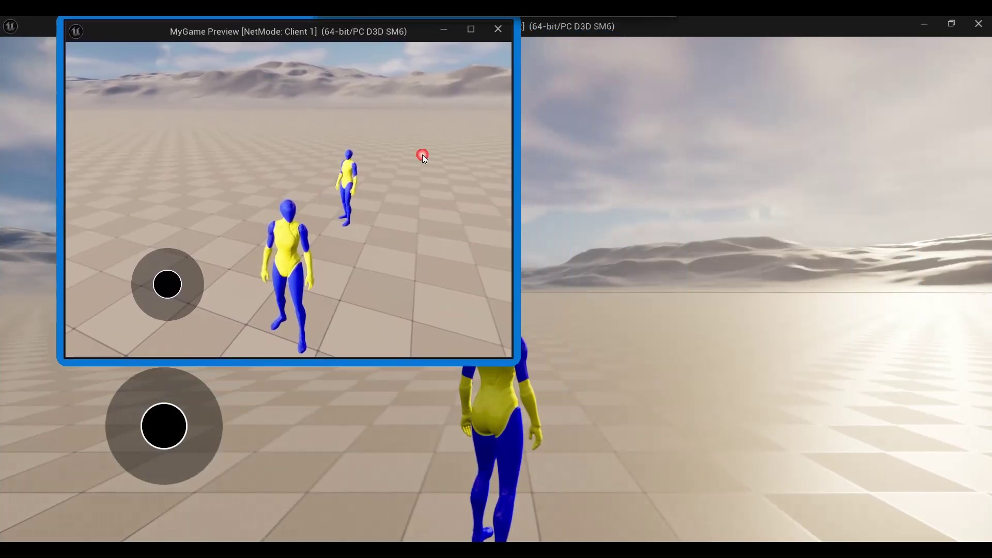
pyautogui.moveTo(516, 360); pyautogui.dragTo(443, 327)
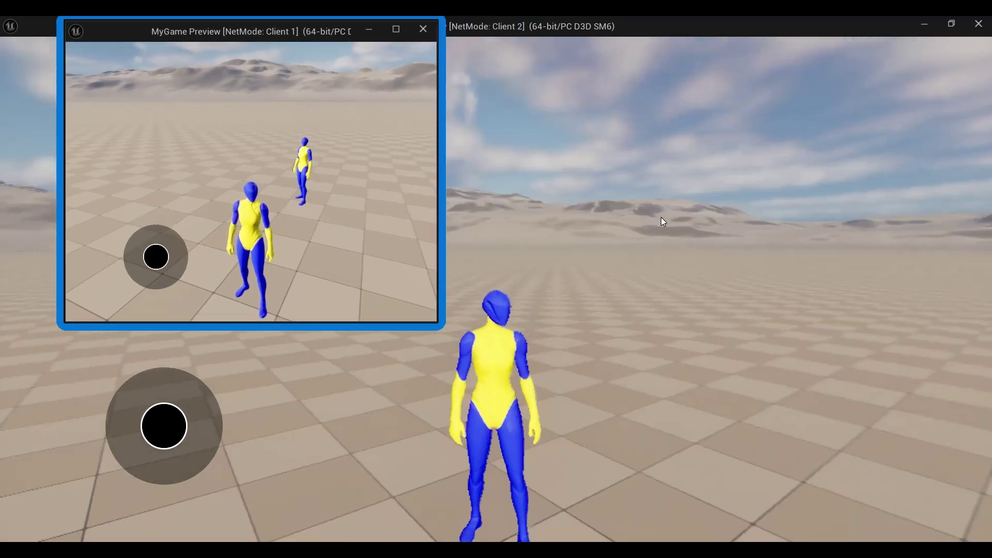
pyautogui.moveTo(709, 265); pyautogui.dragTo(752, 240)
pyautogui.moveTo(150, 472)
pyautogui.mouseDown()
pyautogui.moveTo(247, 452)
pyautogui.moveTo(166, 389)
pyautogui.moveTo(243, 445)
pyautogui.mouseUp()
pyautogui.moveTo(790, 262); pyautogui.dragTo(866, 271)
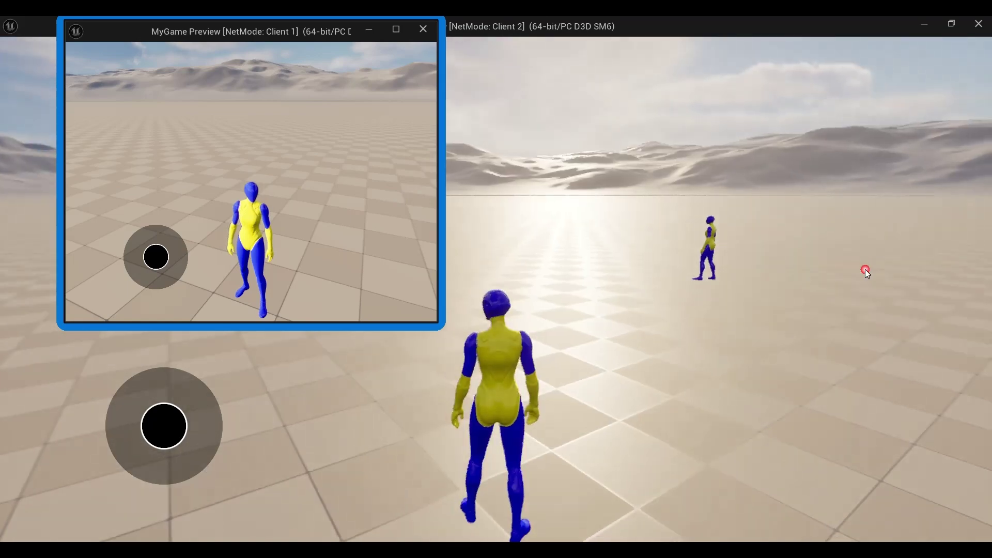
pyautogui.moveTo(178, 425)
pyautogui.mouseDown()
pyautogui.moveTo(153, 342)
pyautogui.moveTo(219, 343)
pyautogui.mouseUp()
pyautogui.moveTo(732, 218); pyautogui.dragTo(779, 218)
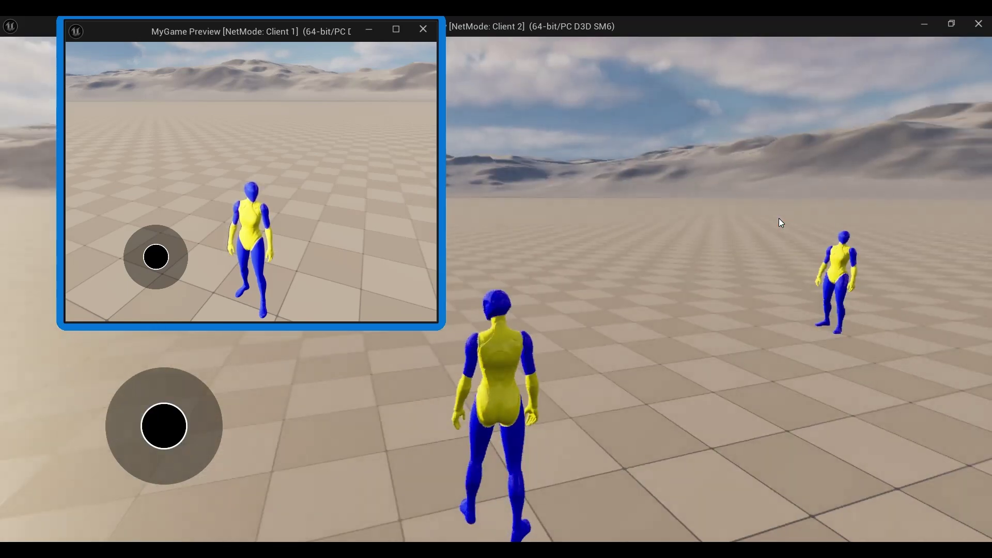
pyautogui.moveTo(205, 399)
pyautogui.mouseDown()
pyautogui.moveTo(113, 443)
pyautogui.moveTo(418, 404)
pyautogui.mouseUp()
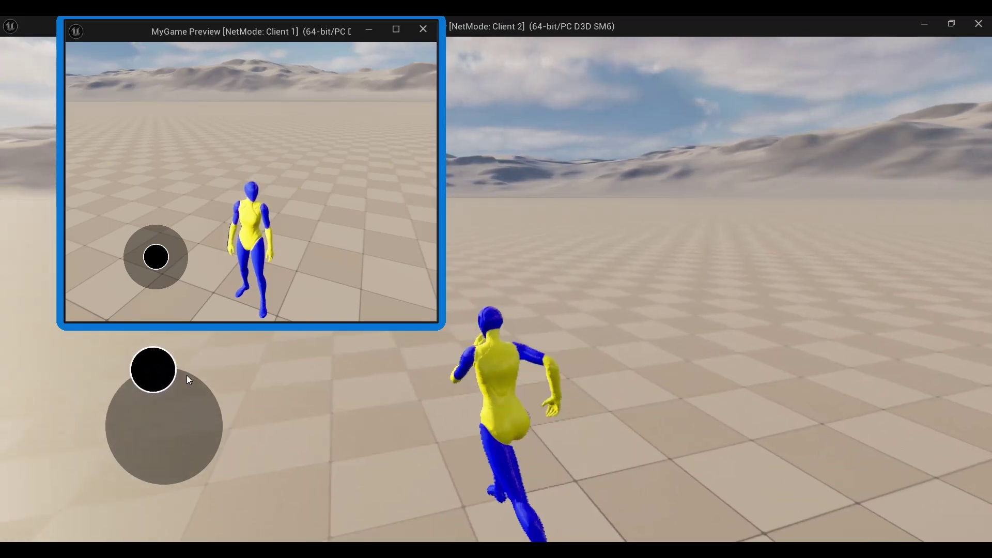
pyautogui.moveTo(810, 315); pyautogui.dragTo(822, 301)
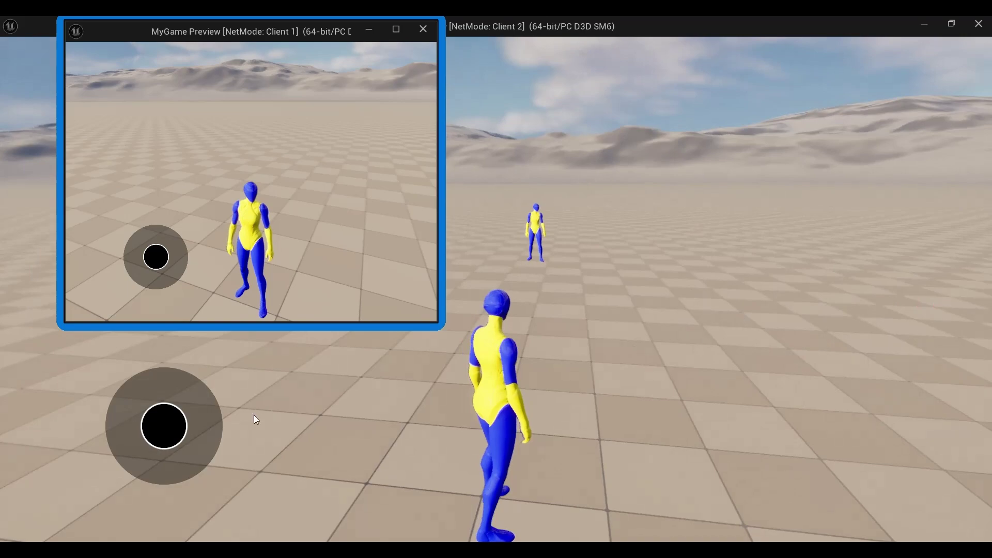
pyautogui.moveTo(185, 422); pyautogui.dragTo(153, 392)
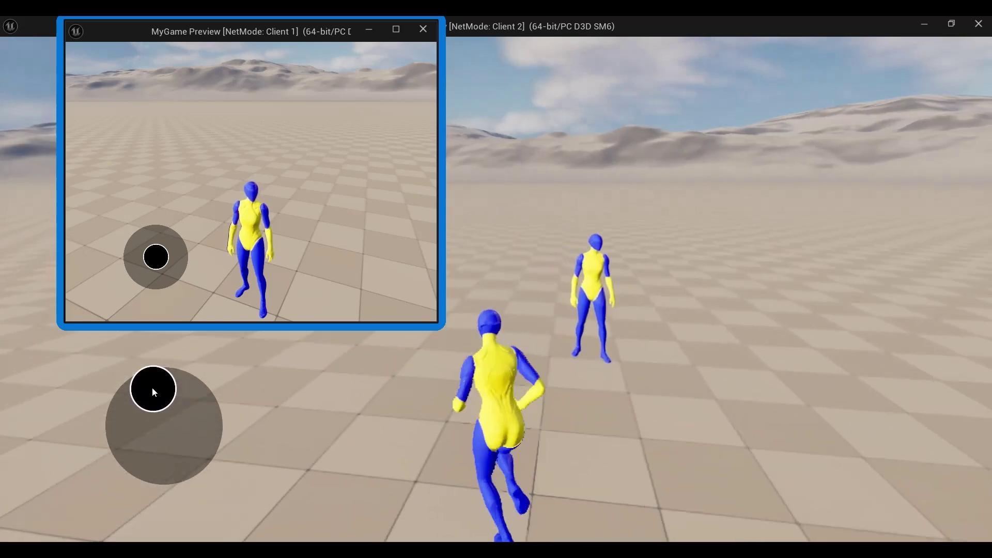
pyautogui.moveTo(153, 392)
pyautogui.mouseDown()
pyautogui.moveTo(131, 398)
pyautogui.moveTo(142, 430)
pyautogui.moveTo(168, 450)
pyautogui.moveTo(163, 377)
pyautogui.mouseUp()
pyautogui.click(386, 102)
pyautogui.click(423, 29)
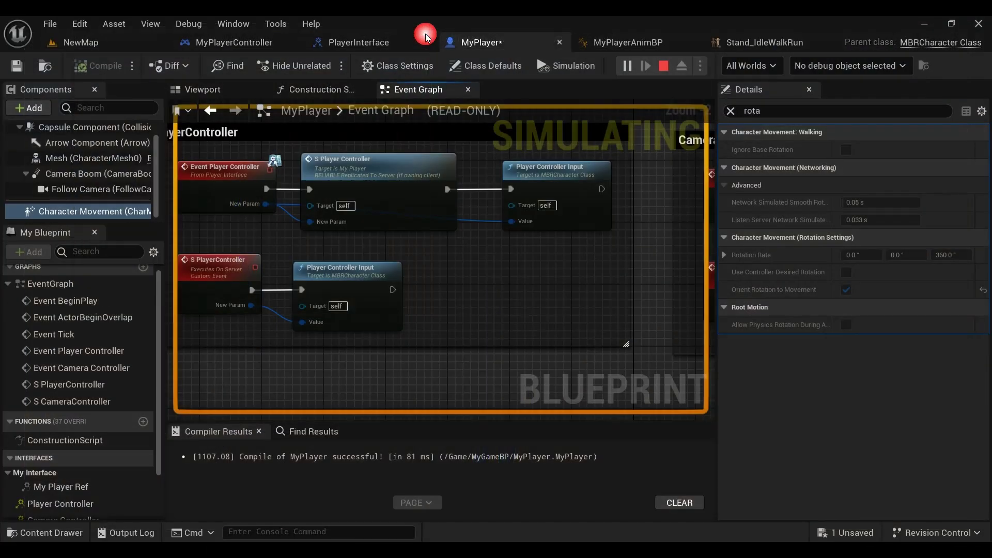